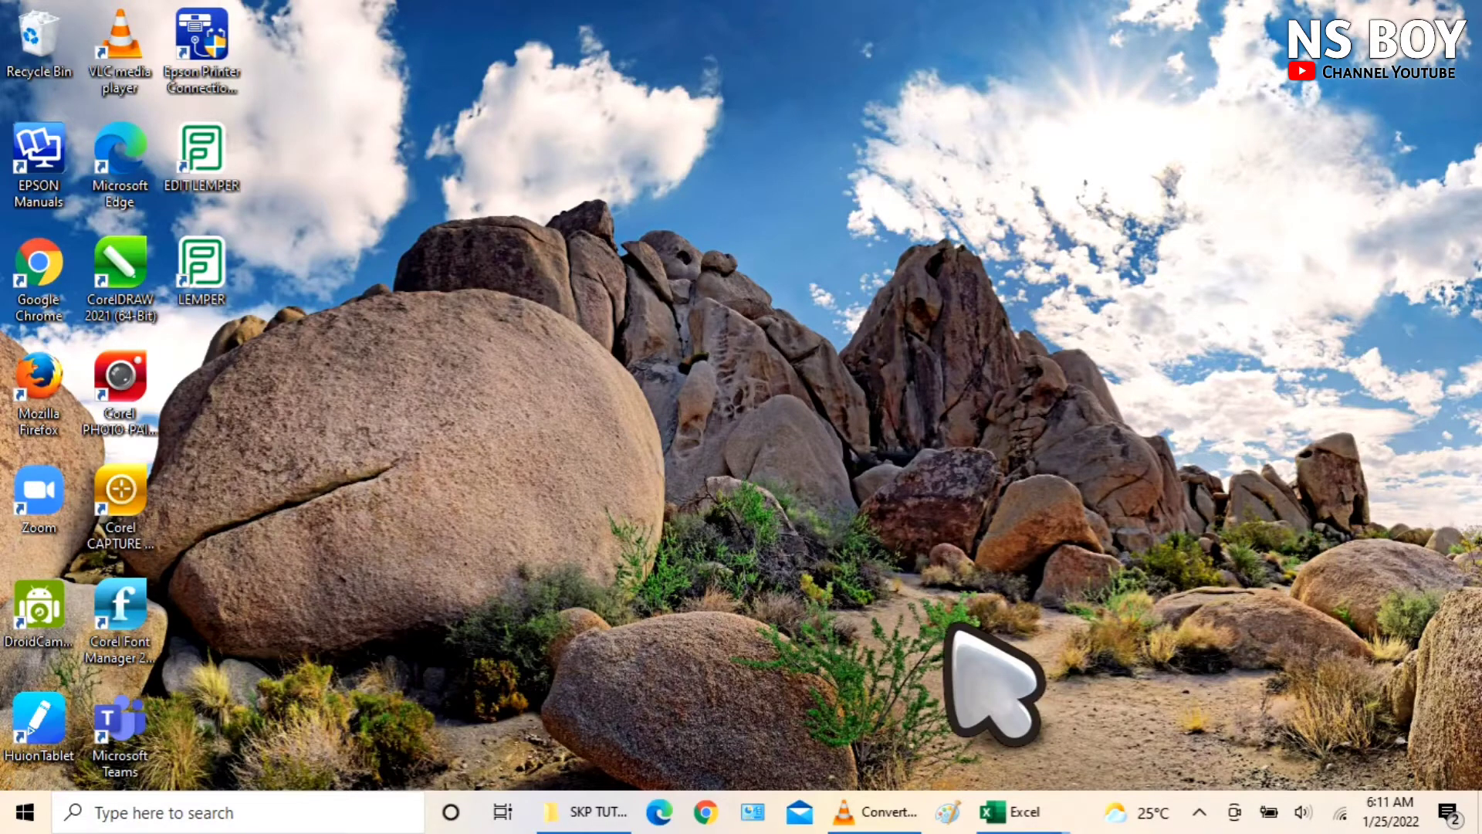
# - Locate the workbook SKP 2021 - seksi RDII v2 in the SKP TUTORIAL folder and switch to it in Excel
pyautogui.click(588, 810)
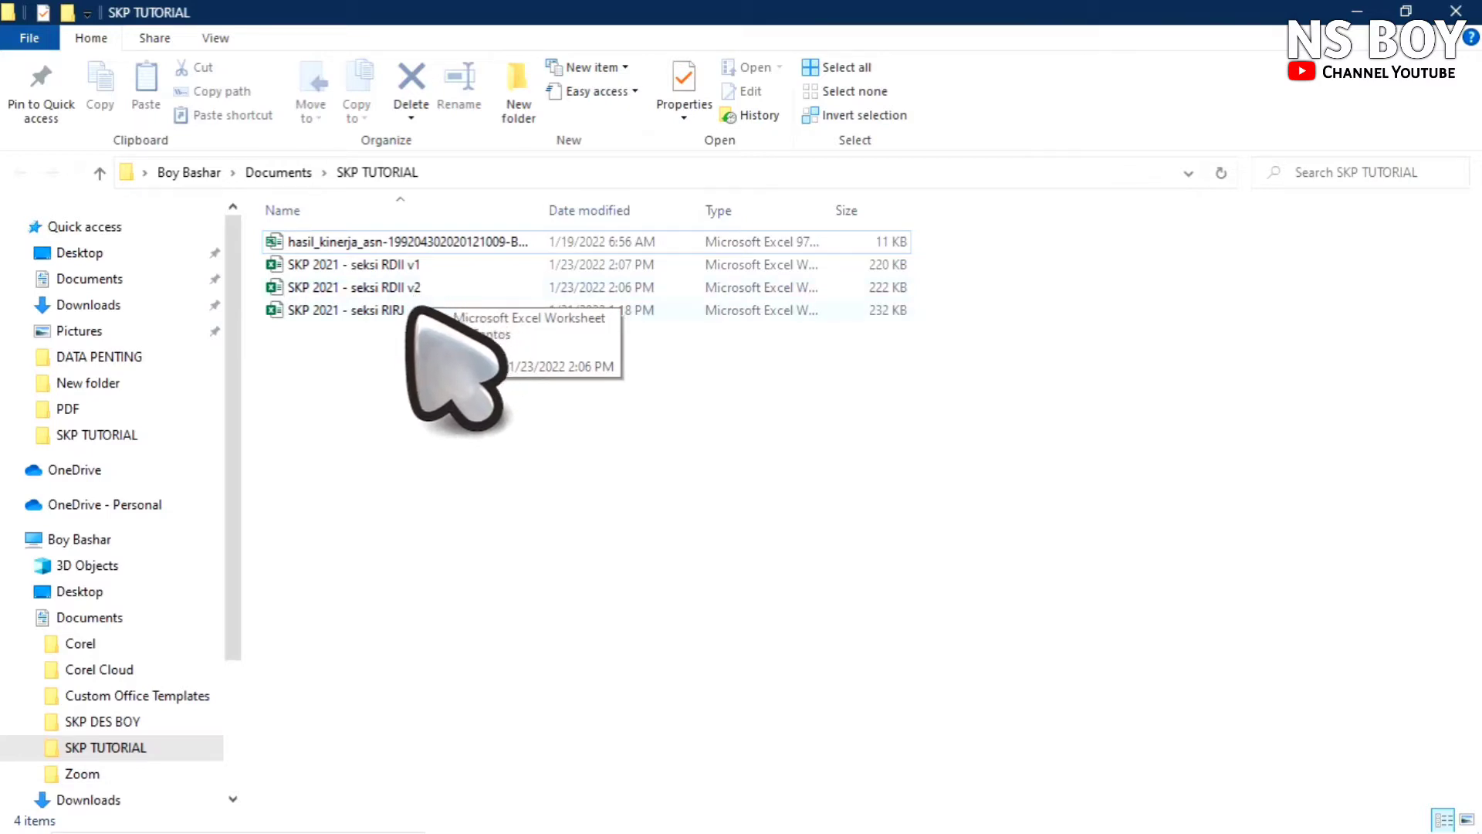
pyautogui.click(451, 292)
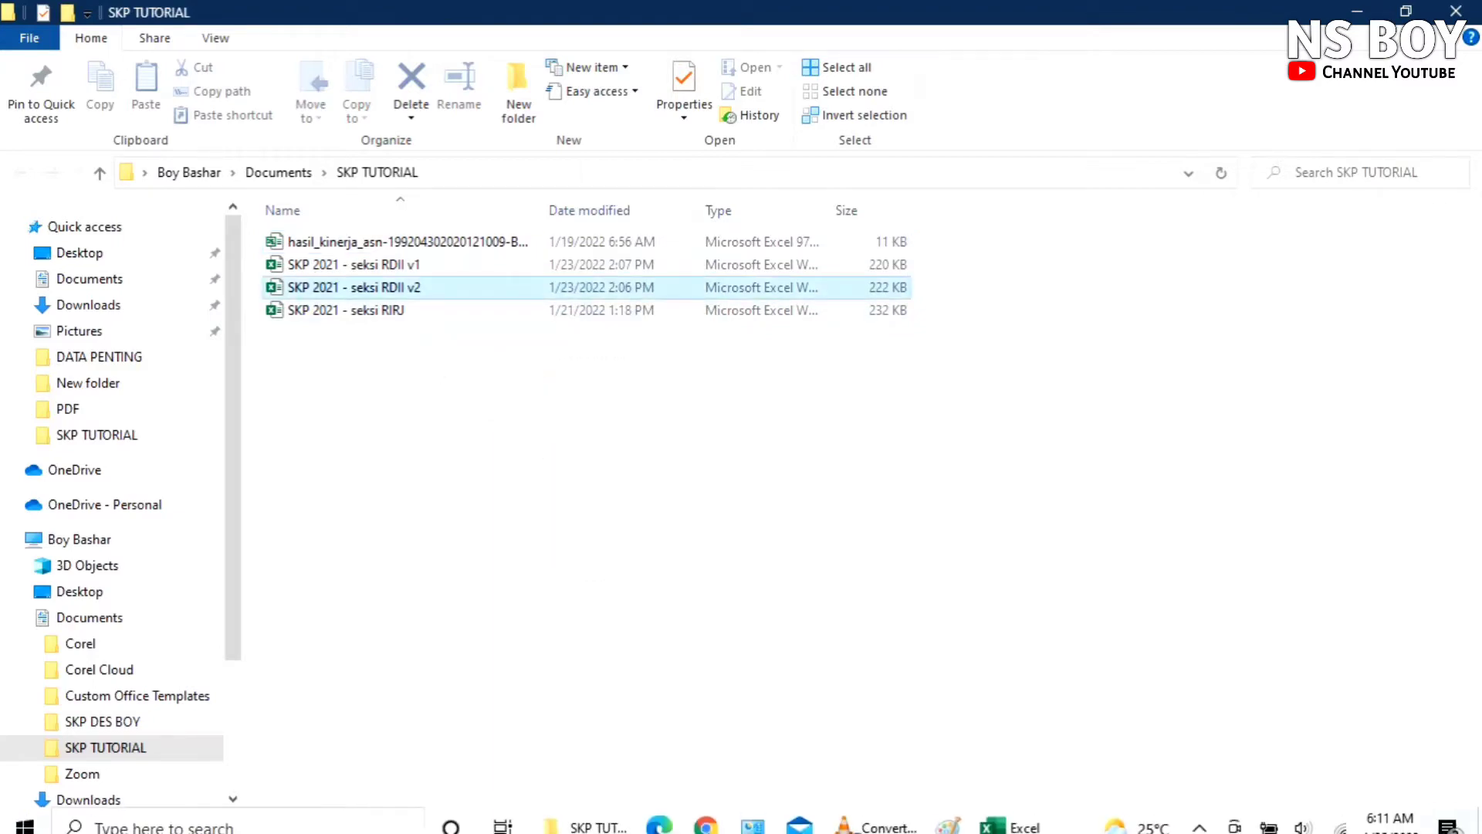
pyautogui.moveTo(1011, 814)
pyautogui.click(977, 764)
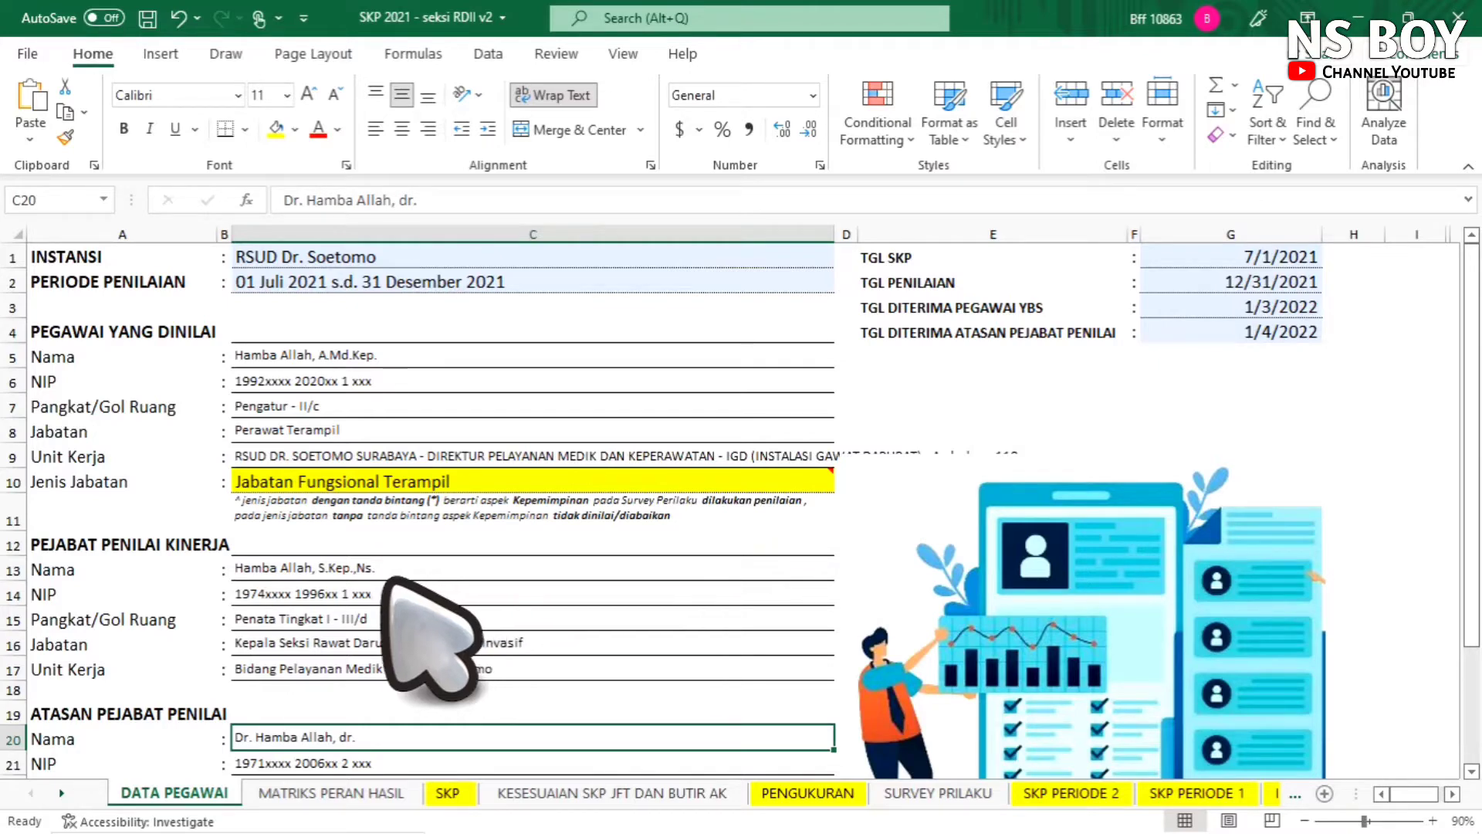
# - Review the assessed employee's name, NIP, rank, position and work unit entries on the DATA PEGAWAI sheet
pyautogui.click(390, 359)
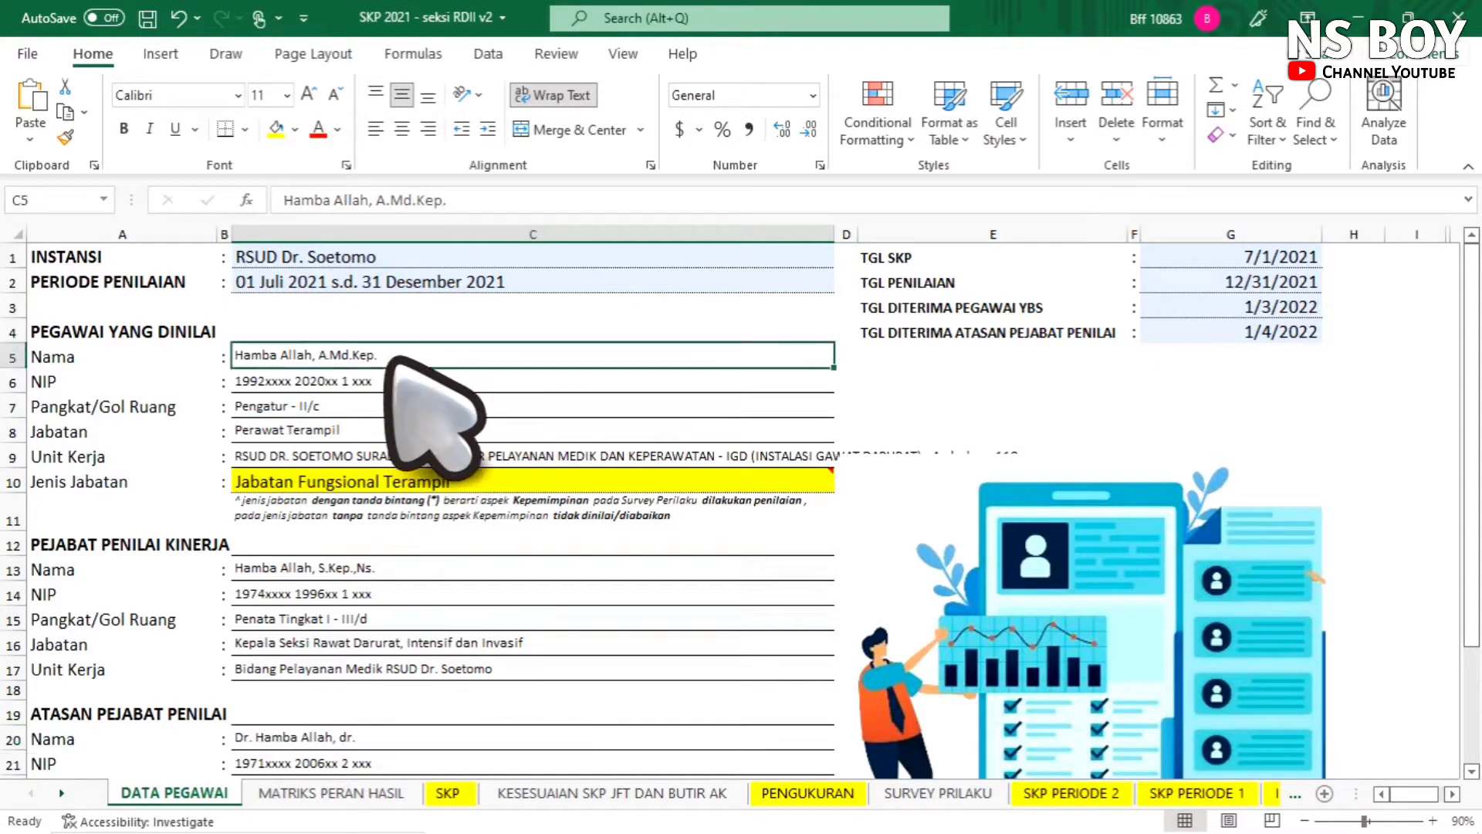
pyautogui.click(387, 383)
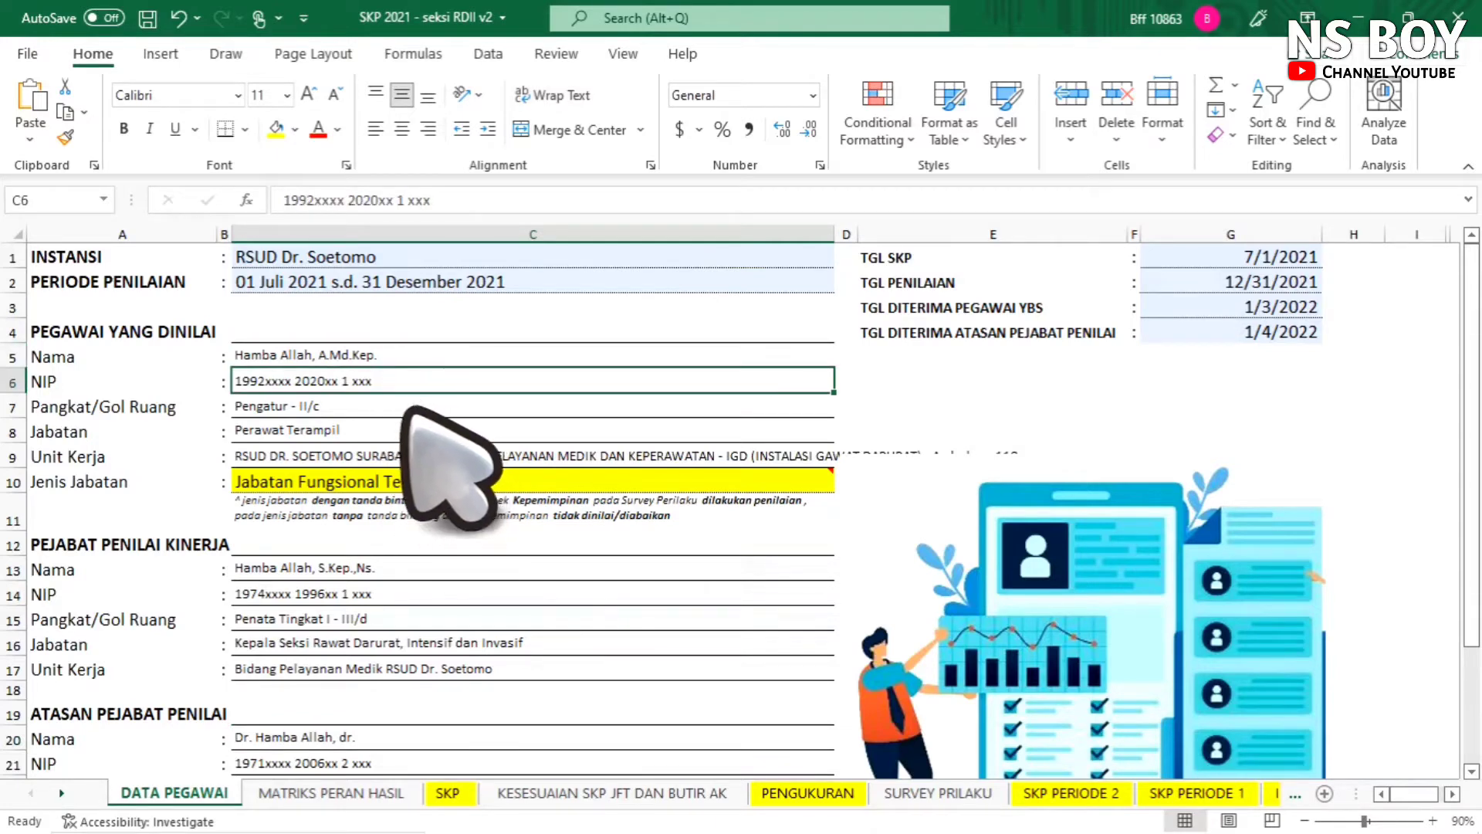
pyautogui.click(405, 408)
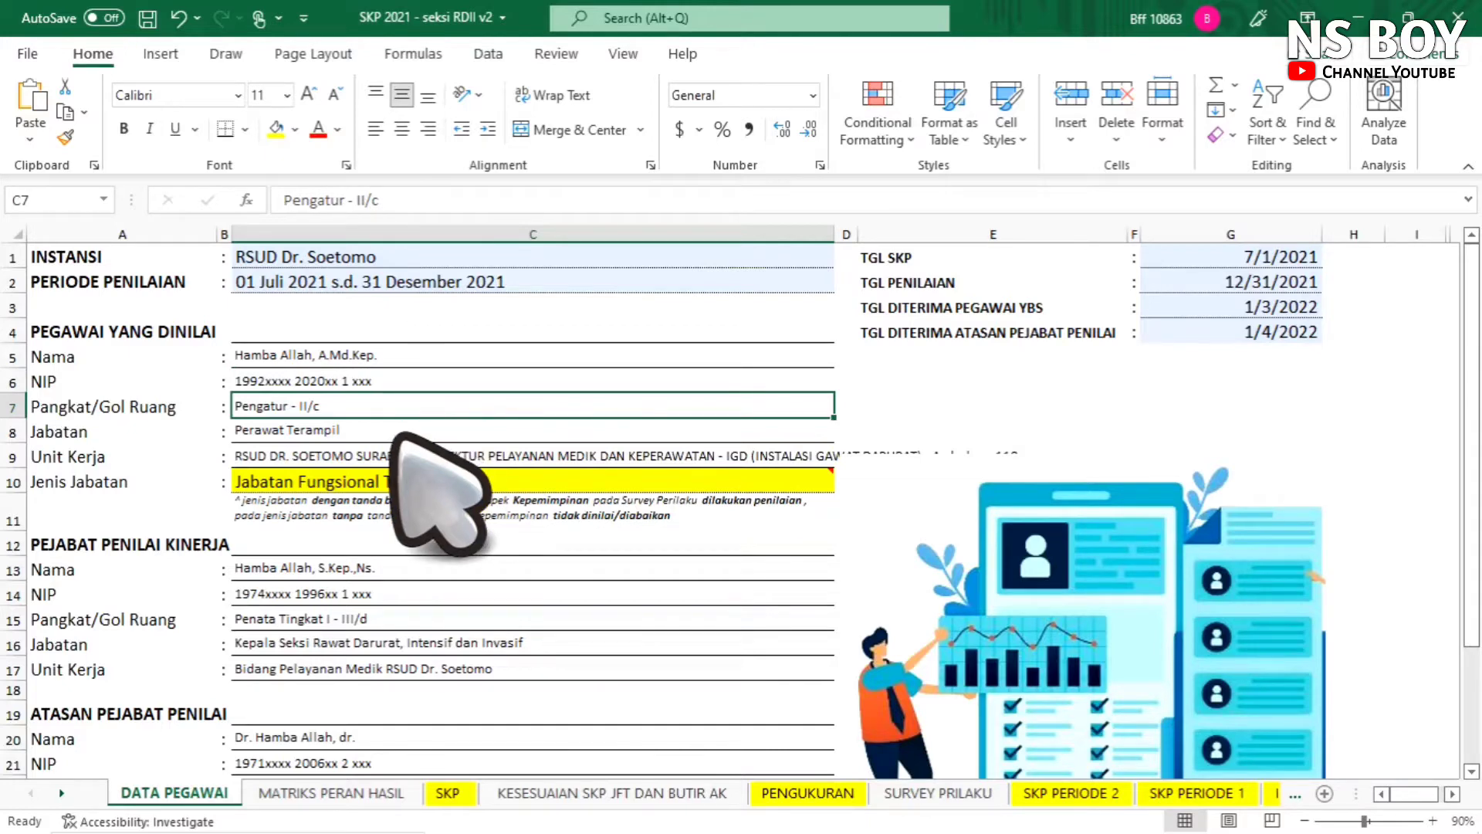
pyautogui.click(398, 436)
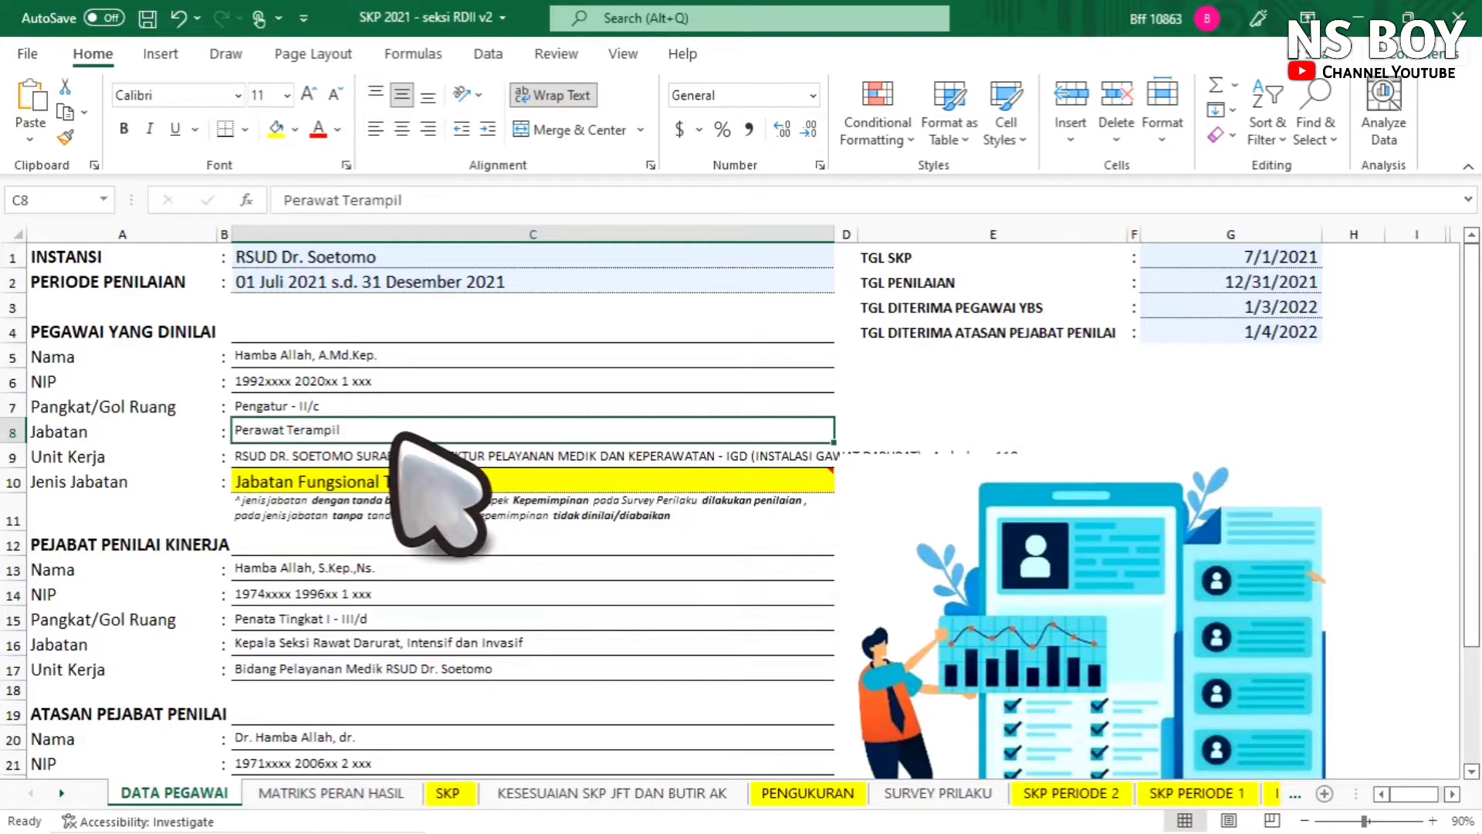
pyautogui.click(585, 462)
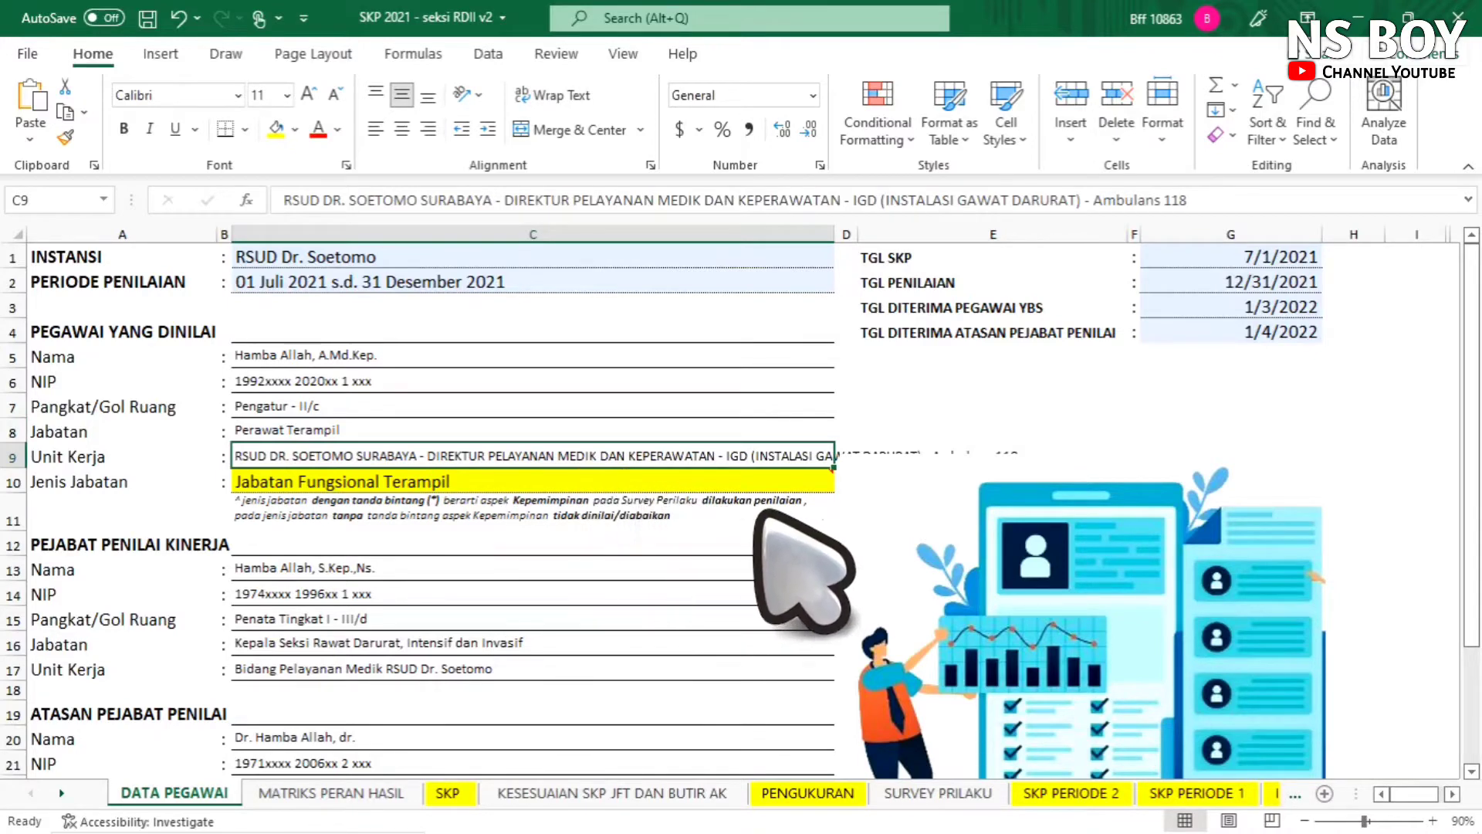
# - Examine the note and the available options for the employee's Jenis Jabatan, leaving the selection as it is
pyautogui.click(709, 481)
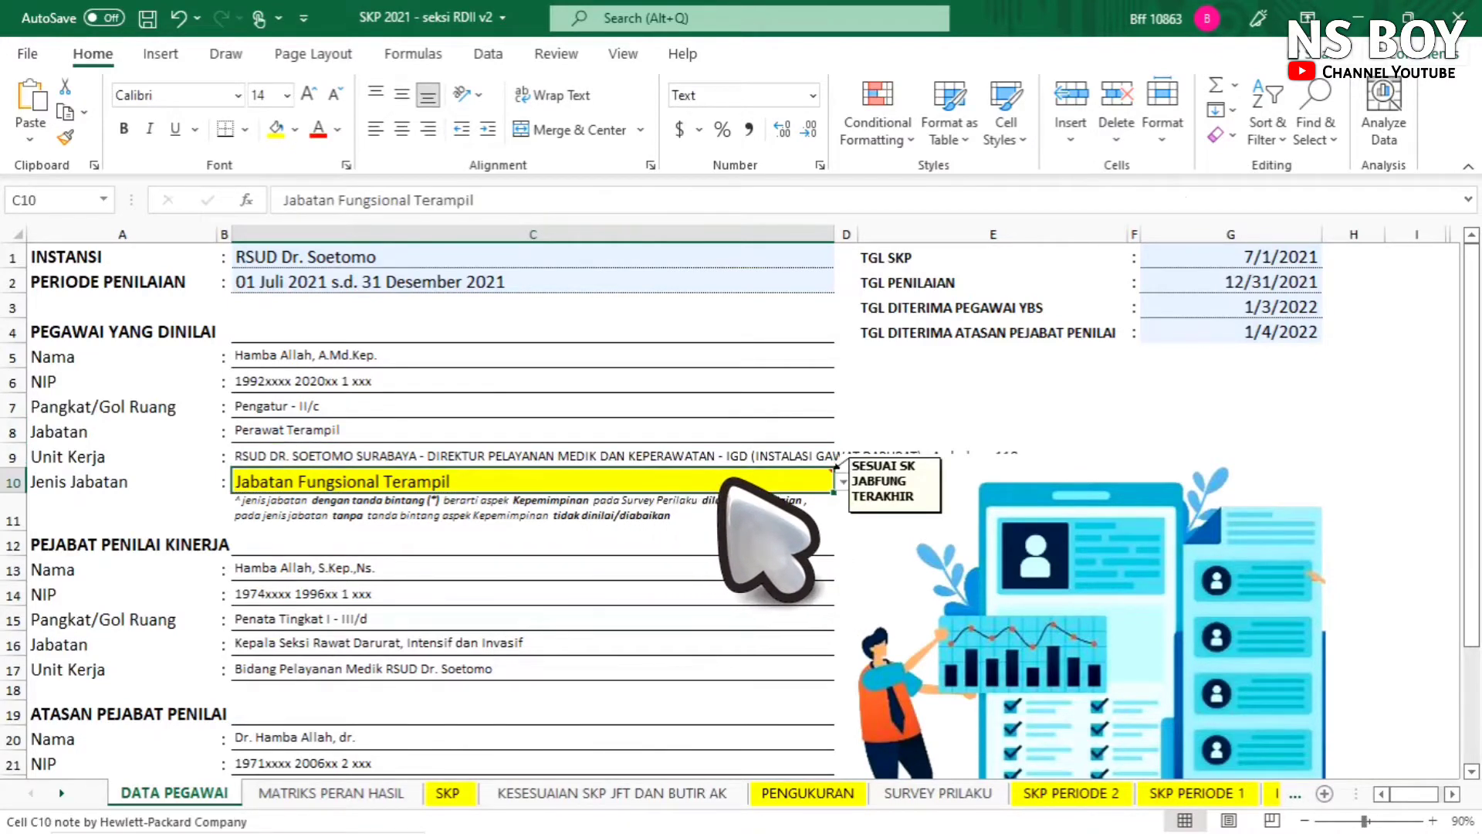
pyautogui.moveTo(834, 468)
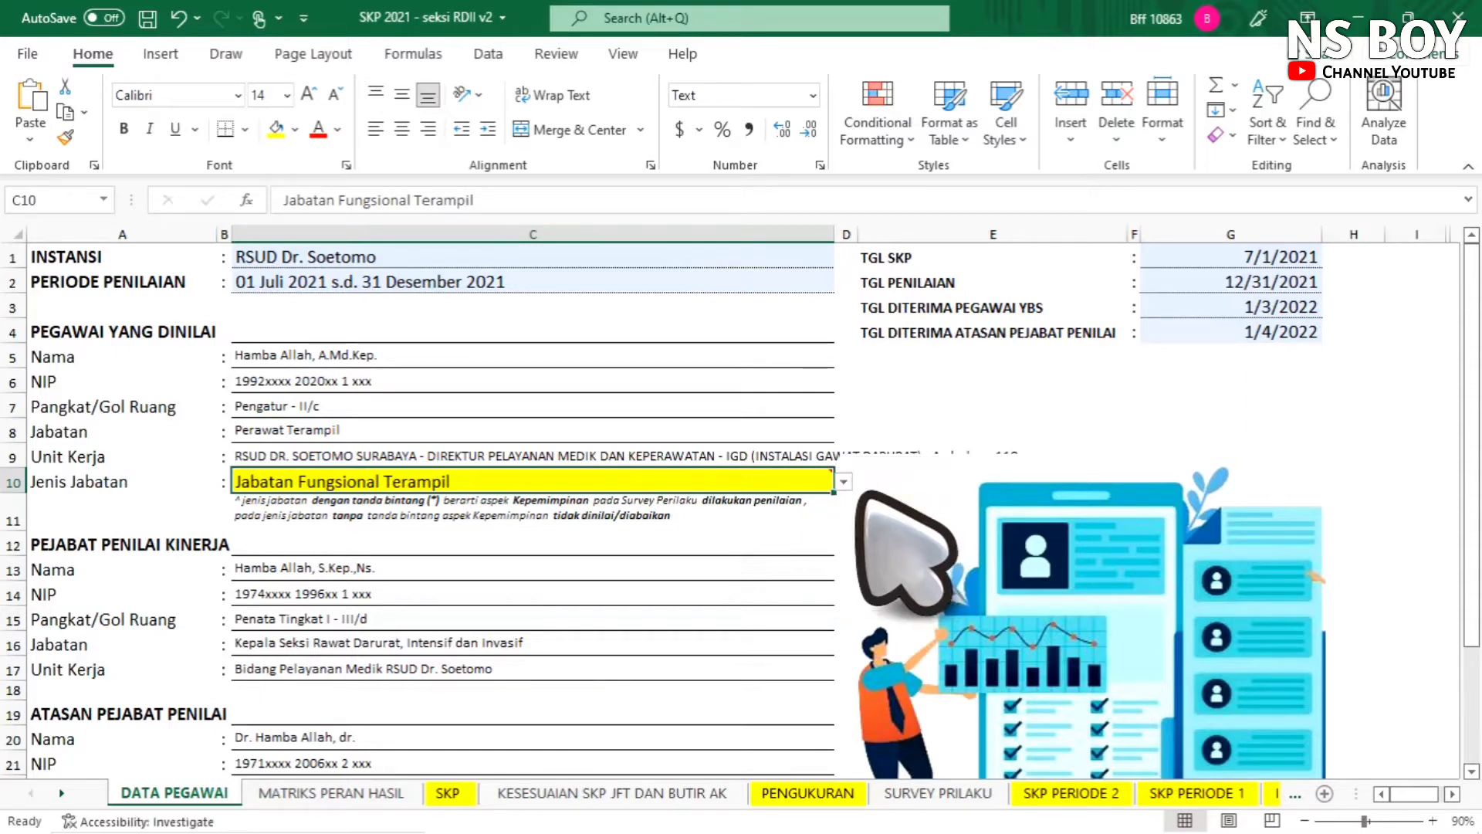
pyautogui.click(844, 482)
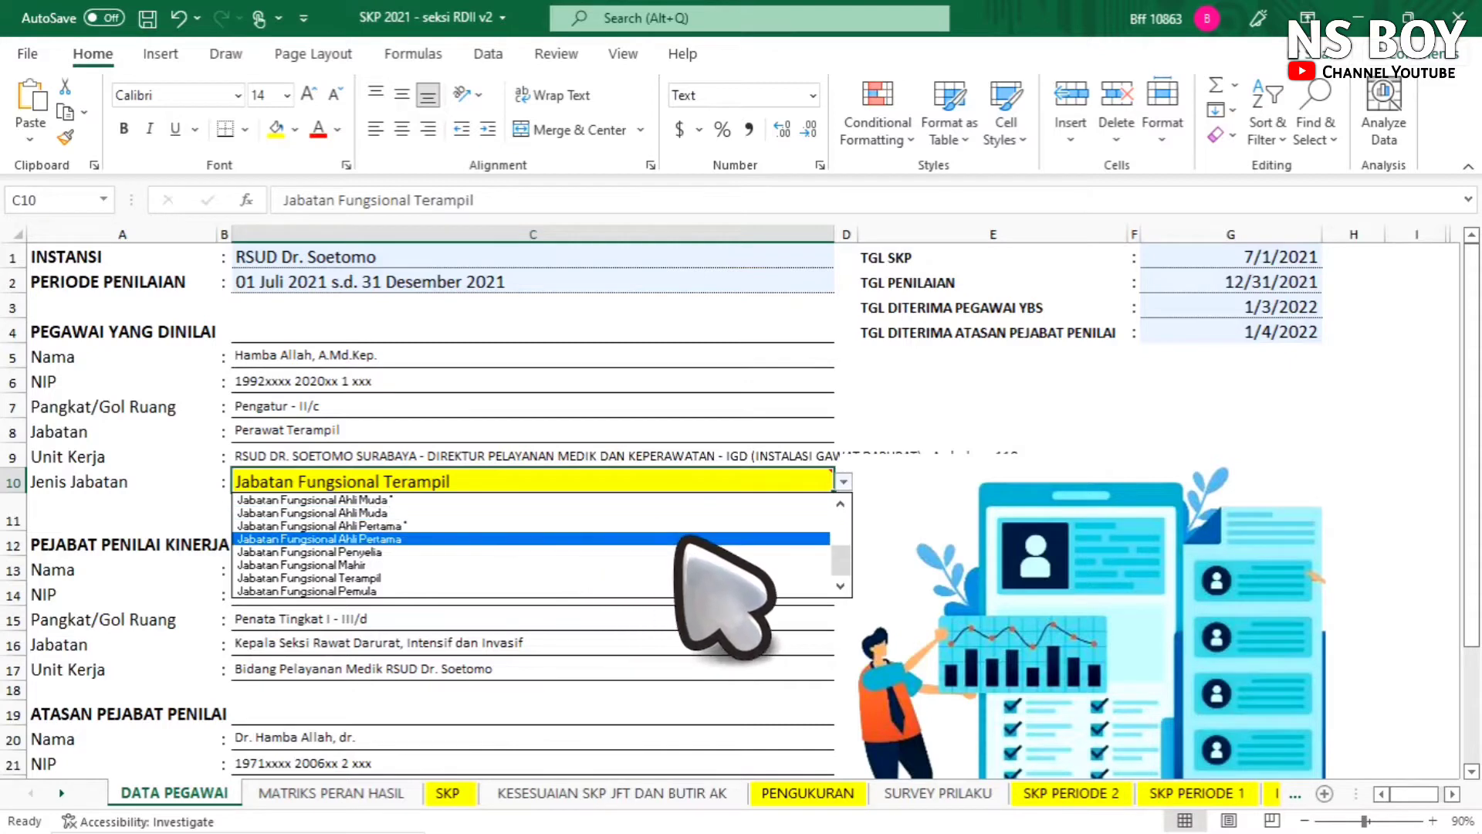
pyautogui.click(910, 526)
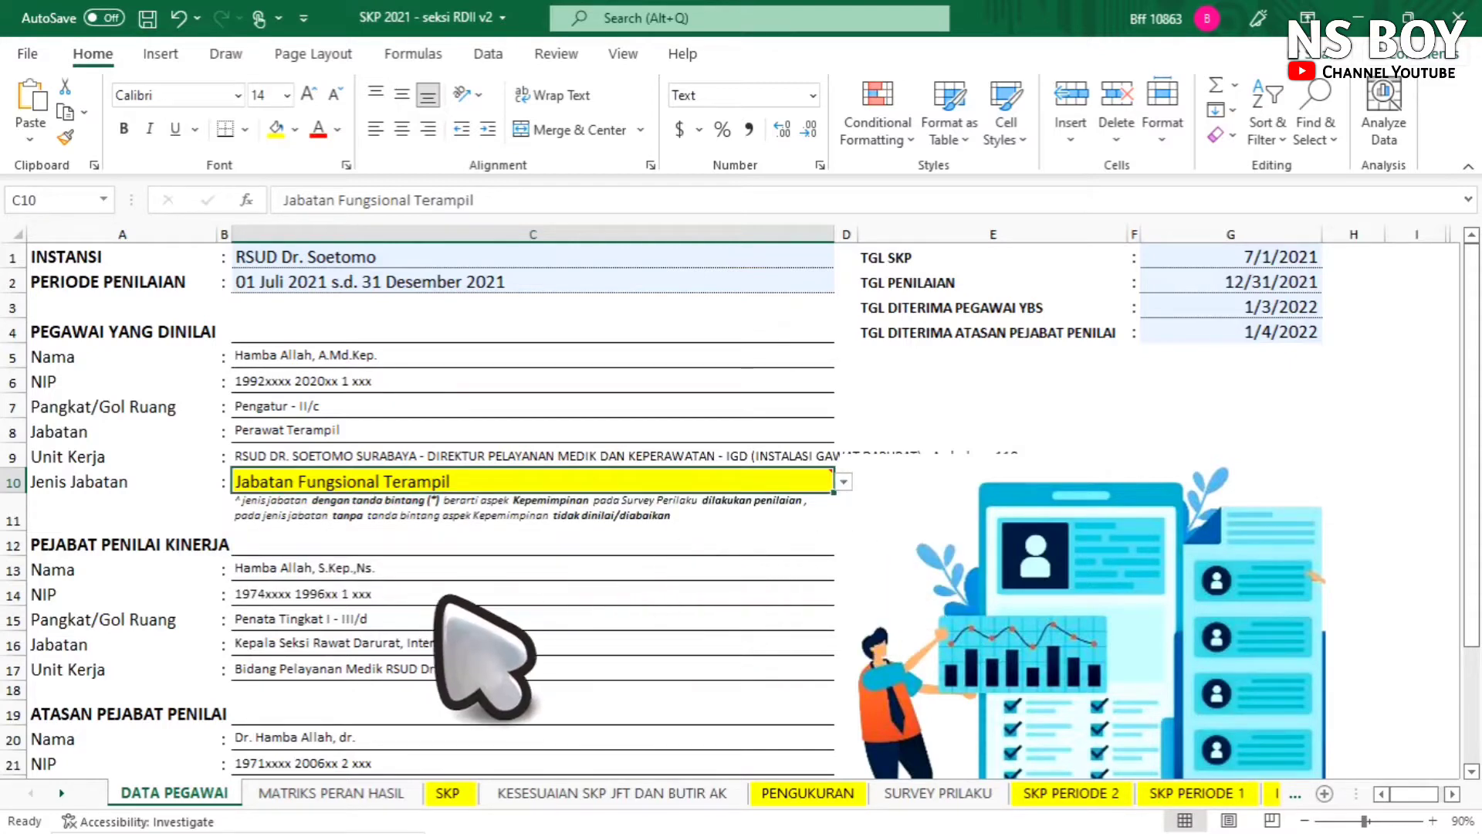
pyautogui.scroll(-2, 443, 579)
pyautogui.scroll(2, 453, 679)
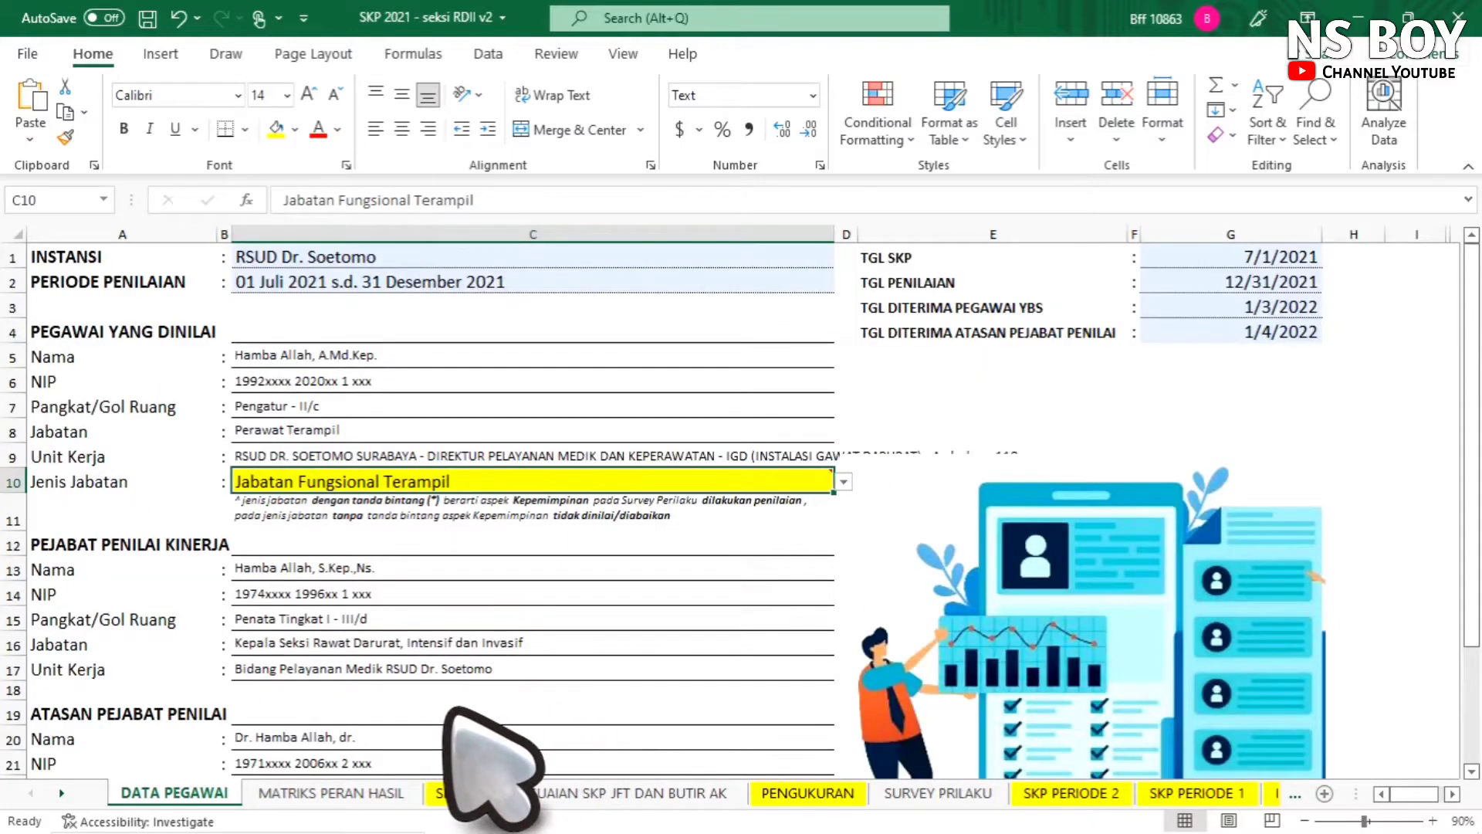
# - Look through the performance role matrix on the MATRIKS PERAN HASIL sheet
pyautogui.click(400, 789)
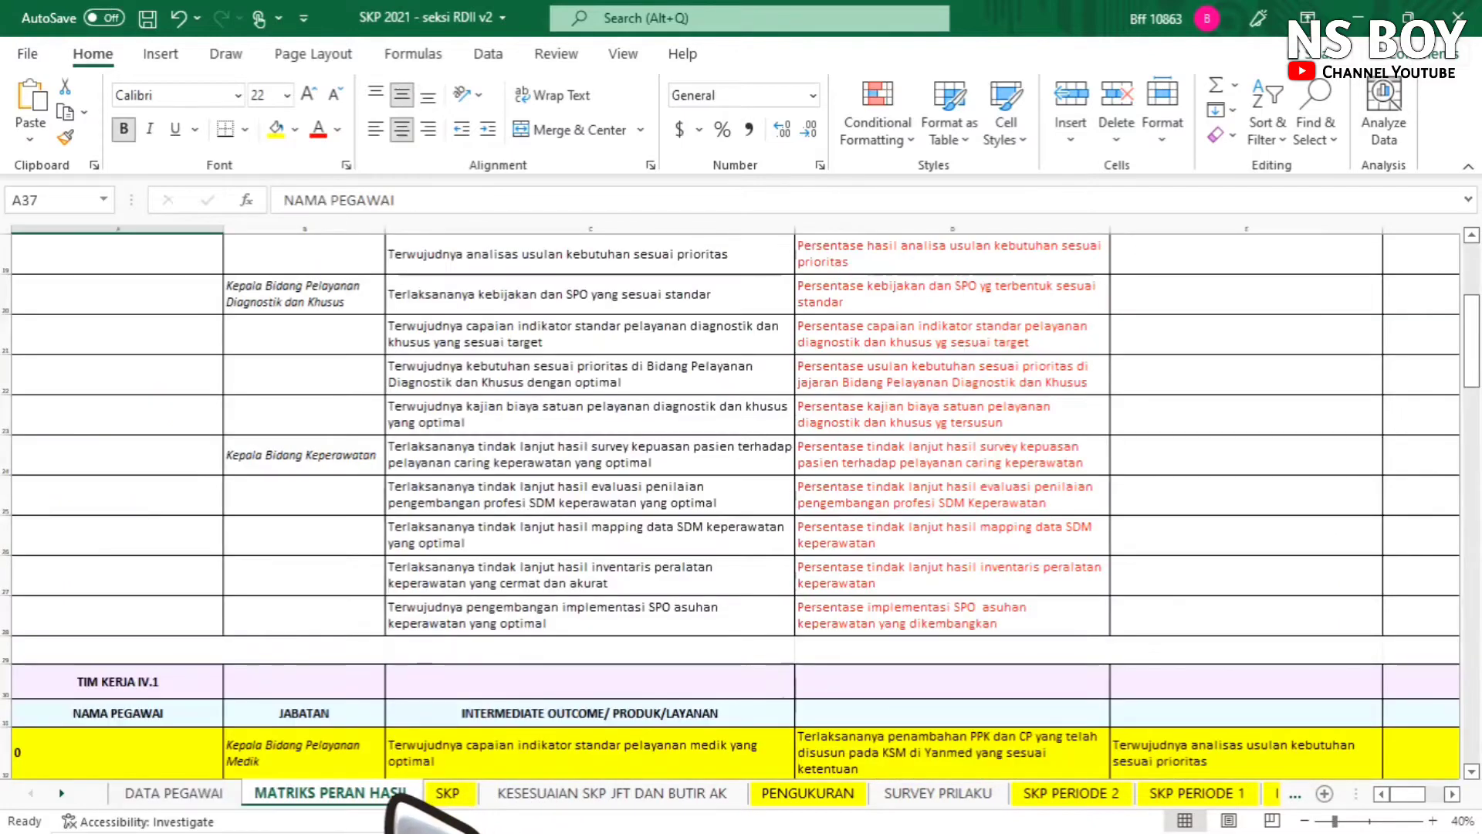
pyautogui.scroll(4, 362, 660)
pyautogui.scroll(-5, 347, 660)
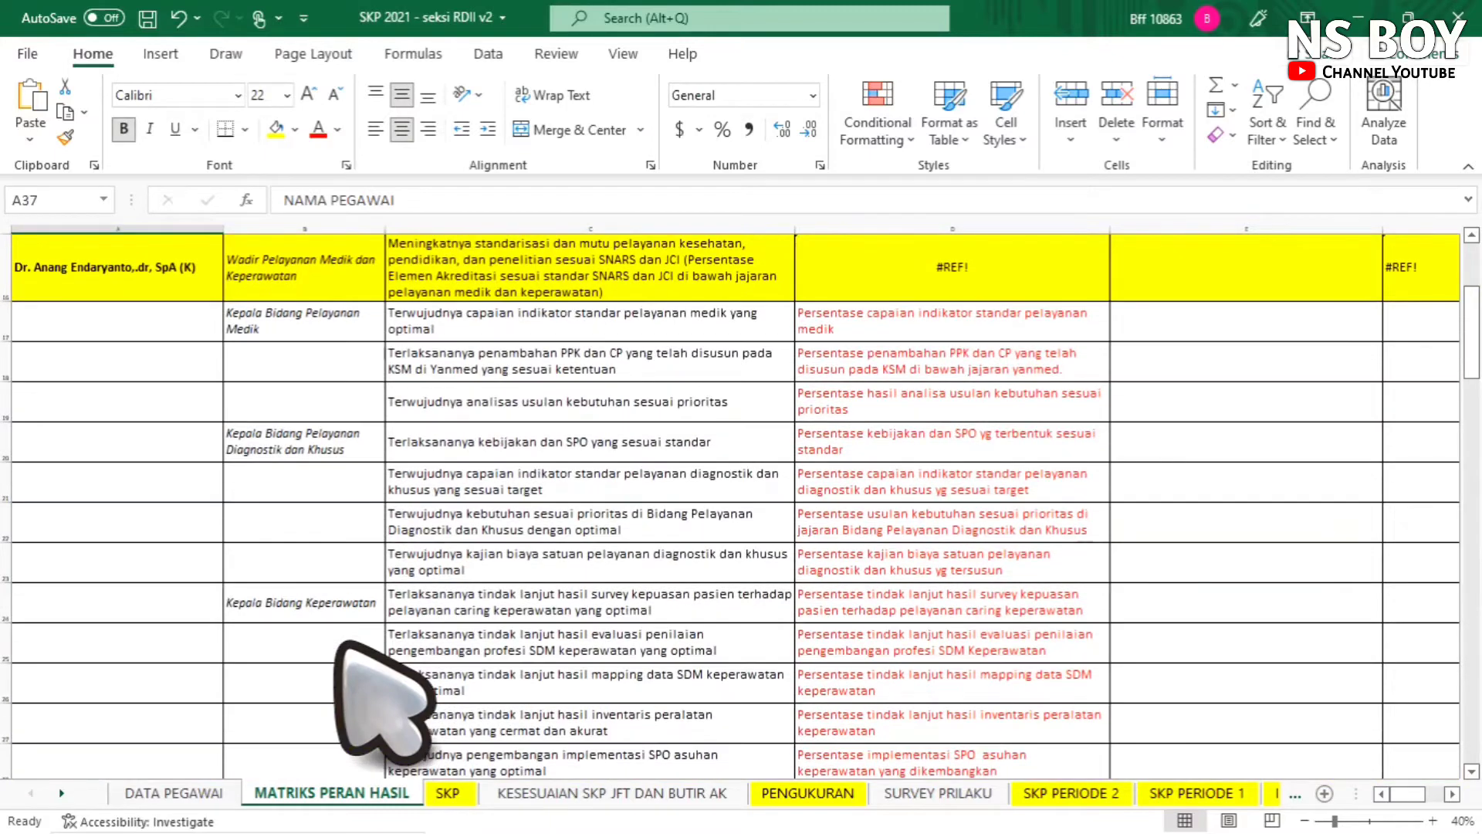
pyautogui.scroll(1, 340, 646)
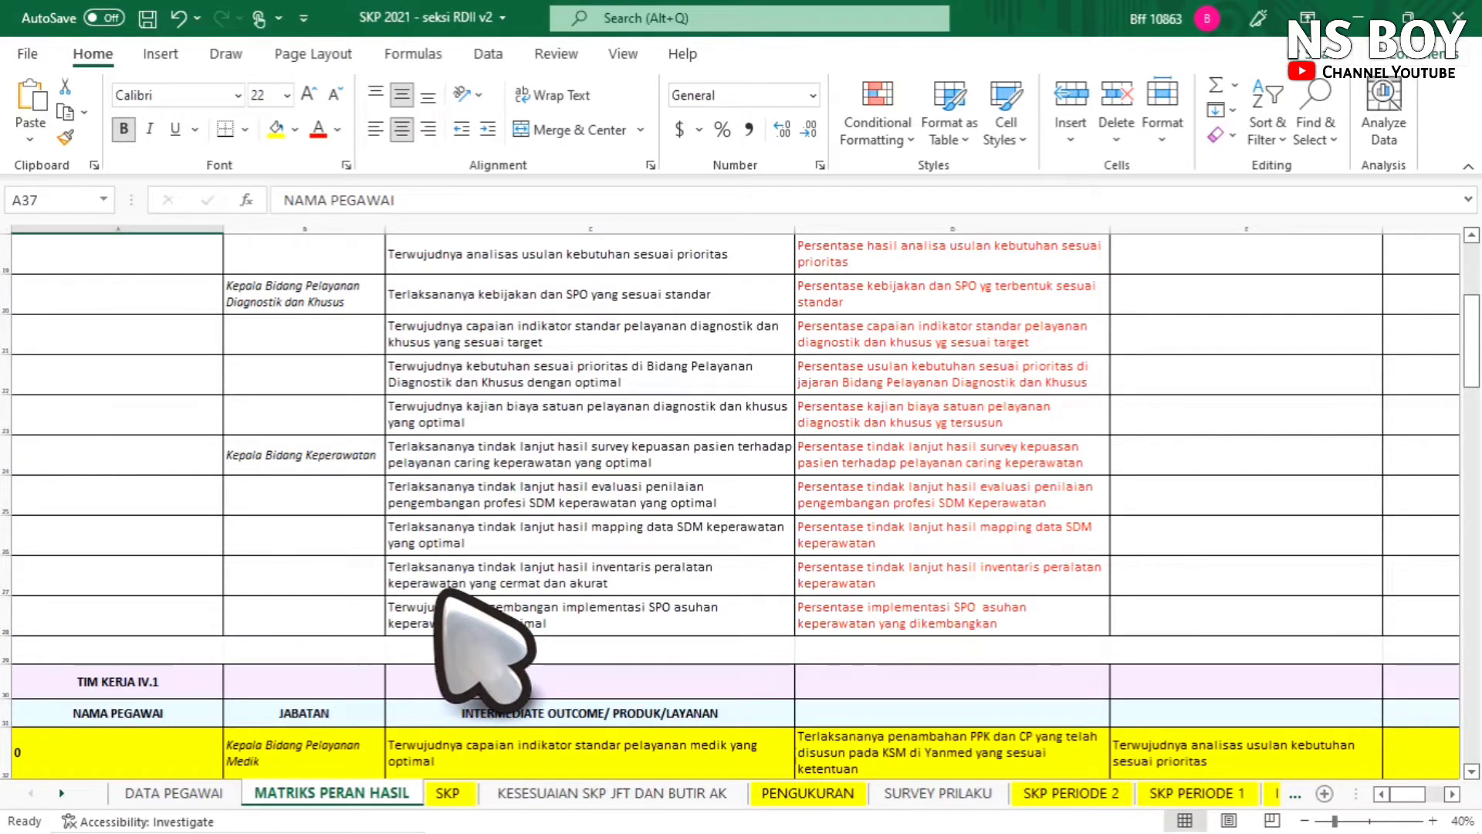
# - On the SKP sheet, clear the superior's performance plan and the Rencana Kinerja of Kinerja Utama item 1 (B17 and C17)
pyautogui.click(452, 793)
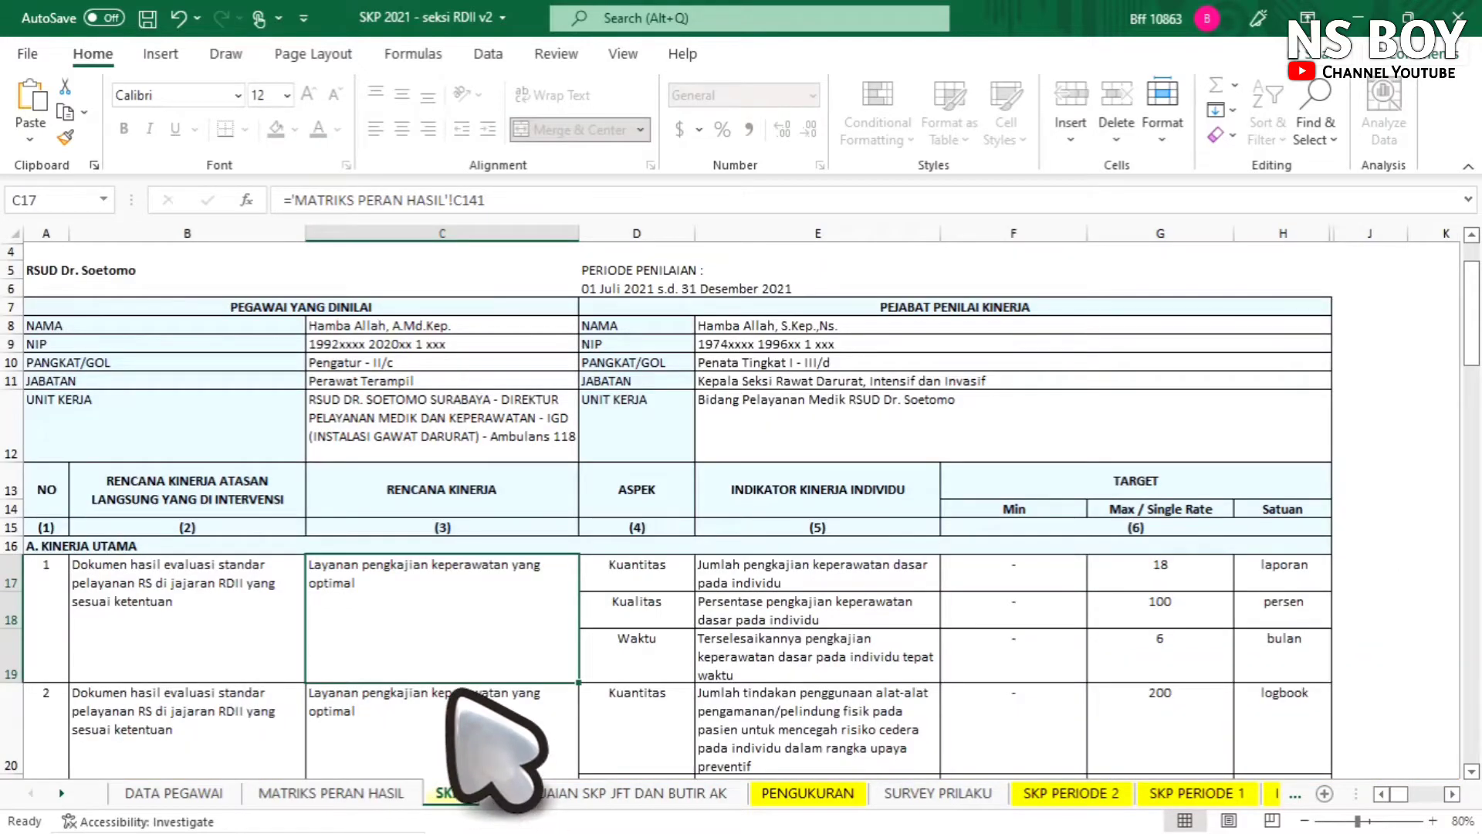
pyautogui.click(274, 652)
pyautogui.press('BackSpace')
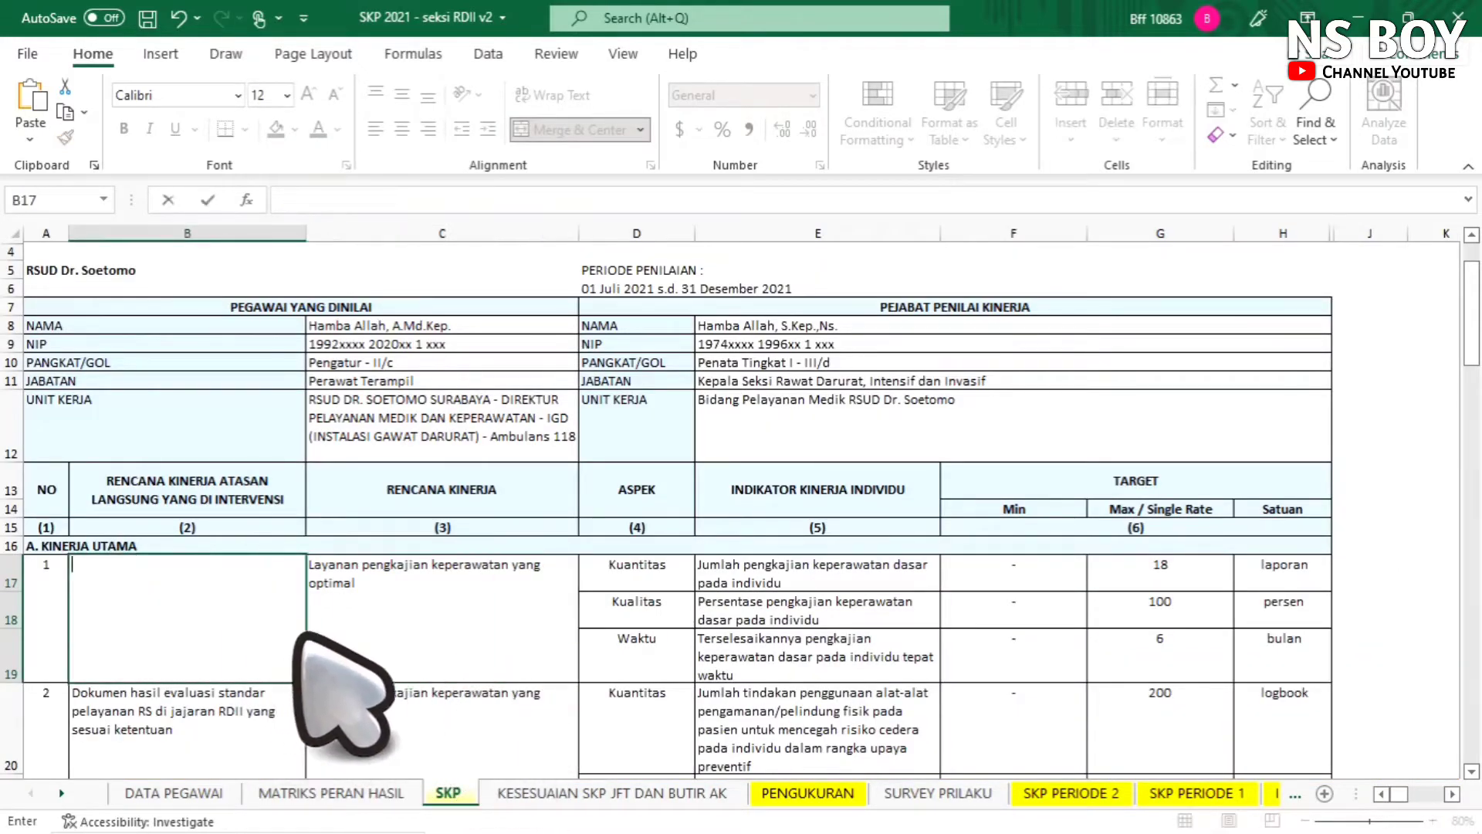
pyautogui.click(371, 637)
pyautogui.press('BackSpace')
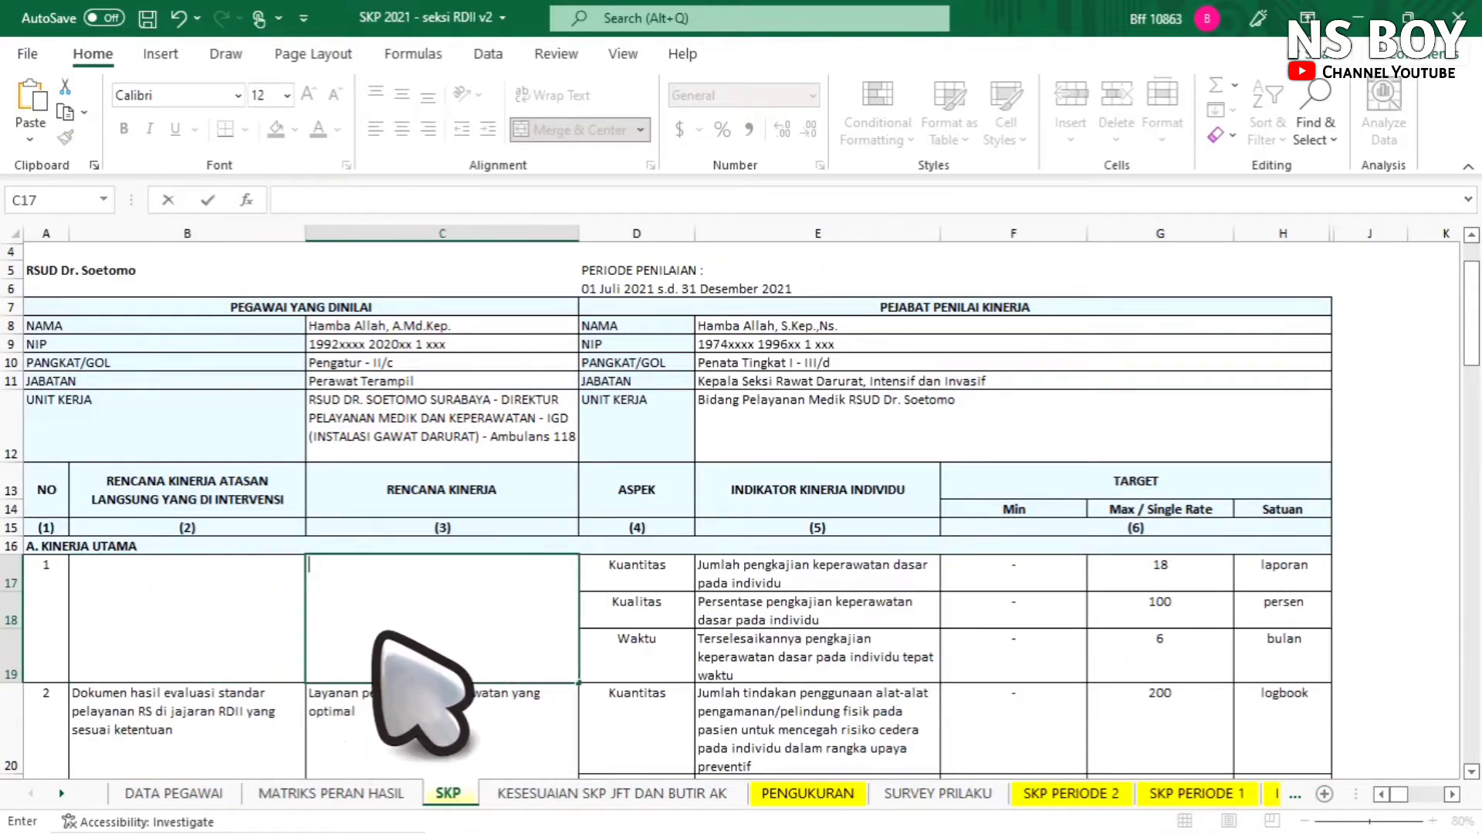
# - Clear the quantity, quality and time performance indicators of item 1 (E17:E19)
pyautogui.click(807, 583)
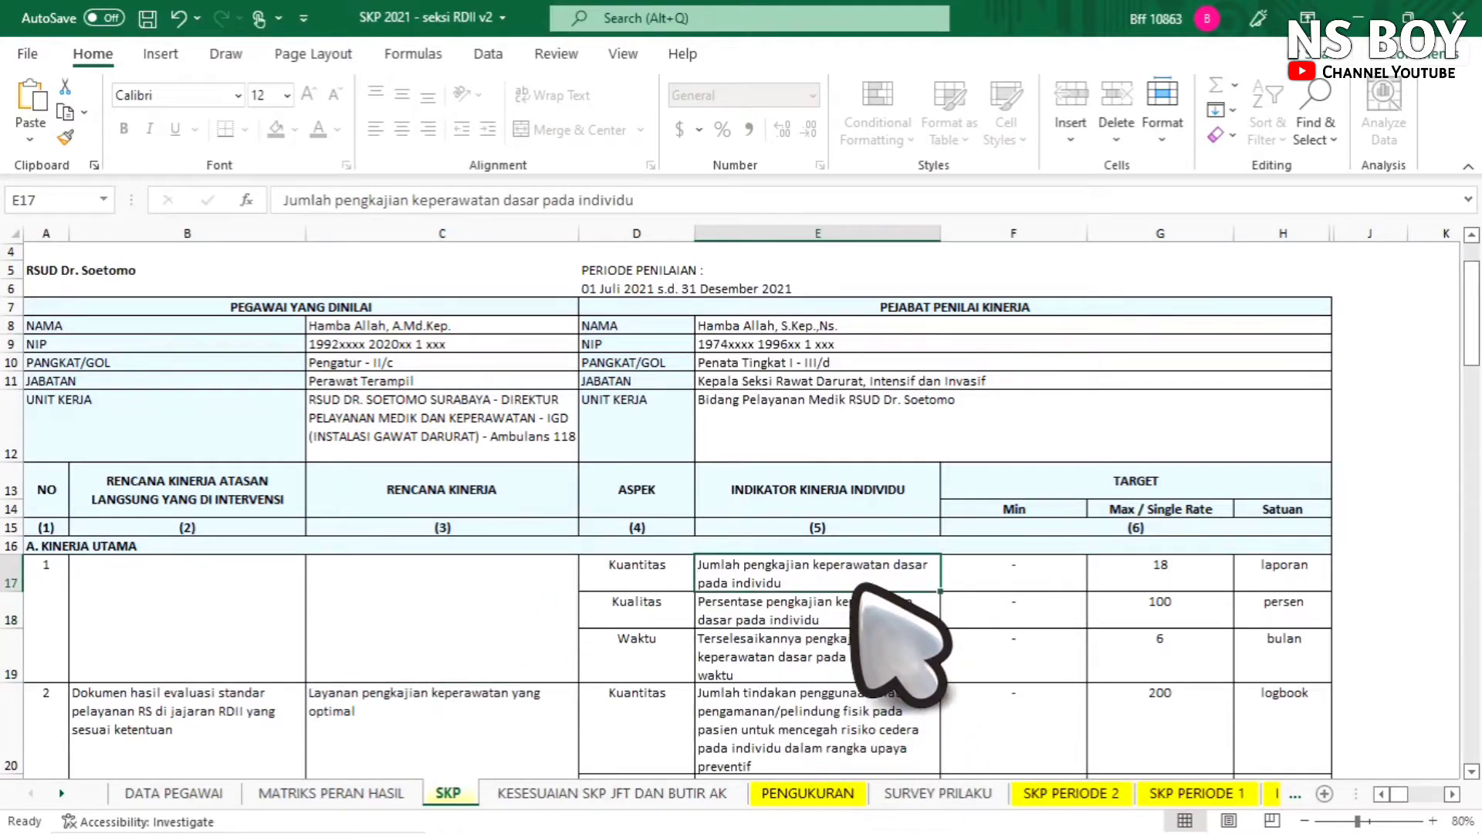
pyautogui.press('BackSpace')
pyautogui.press('Return')
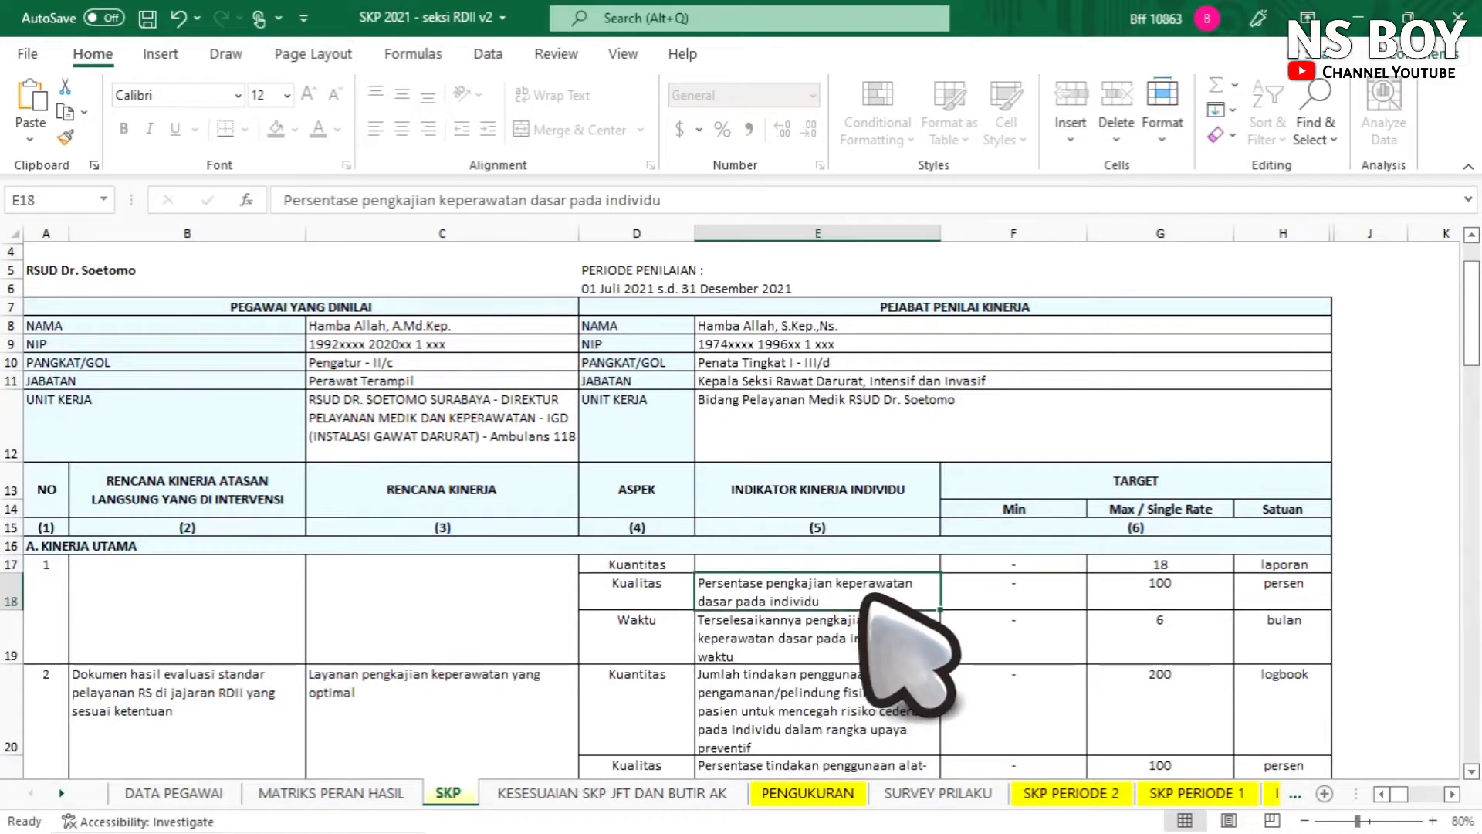
pyautogui.press('BackSpace')
pyautogui.press('Return')
pyautogui.press('BackSpace')
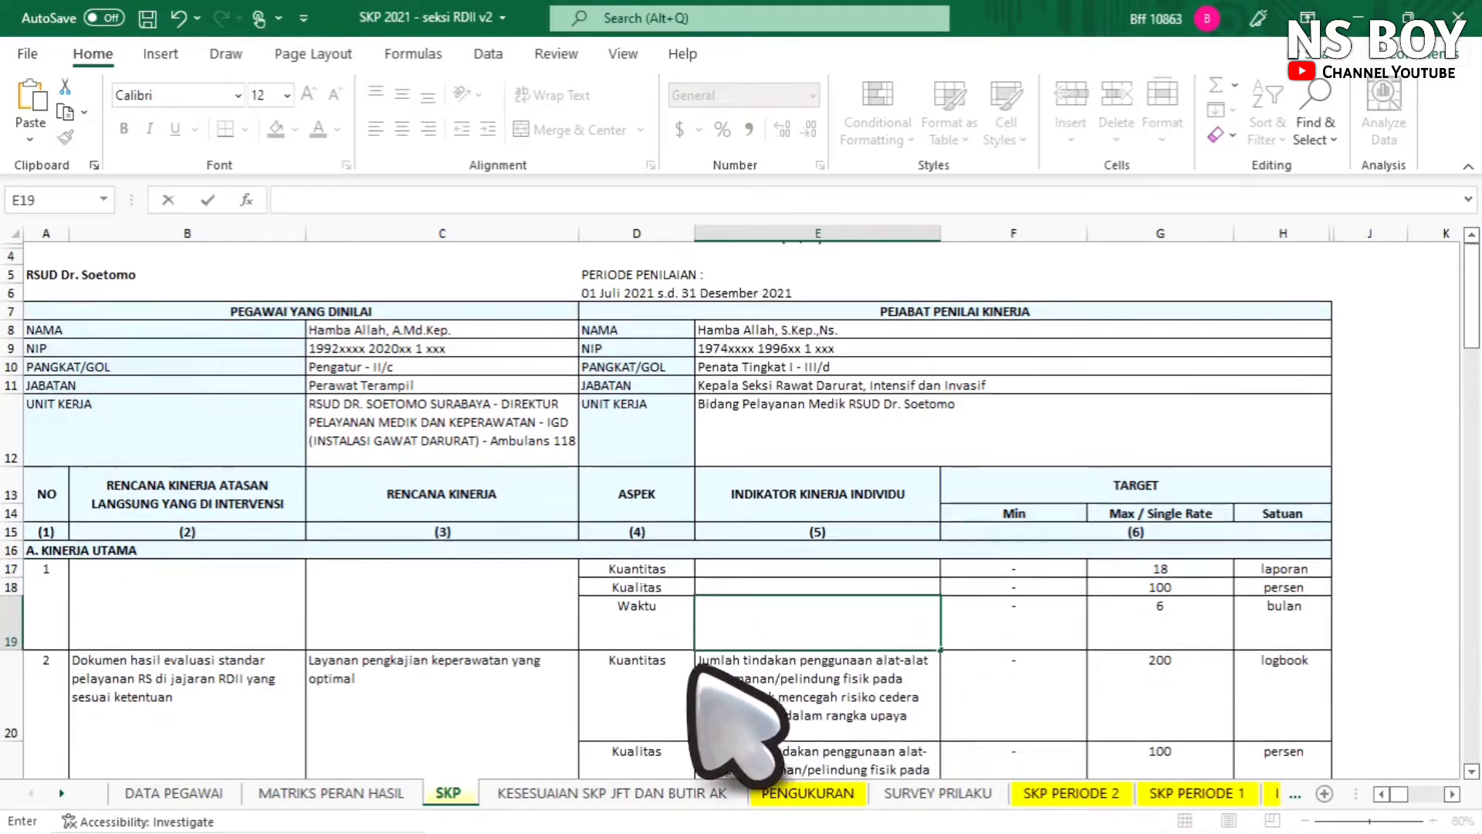
# - Clear the three Max / Single Rate targets of item 1 (G17:G19)
pyautogui.scroll(1, 899, 687)
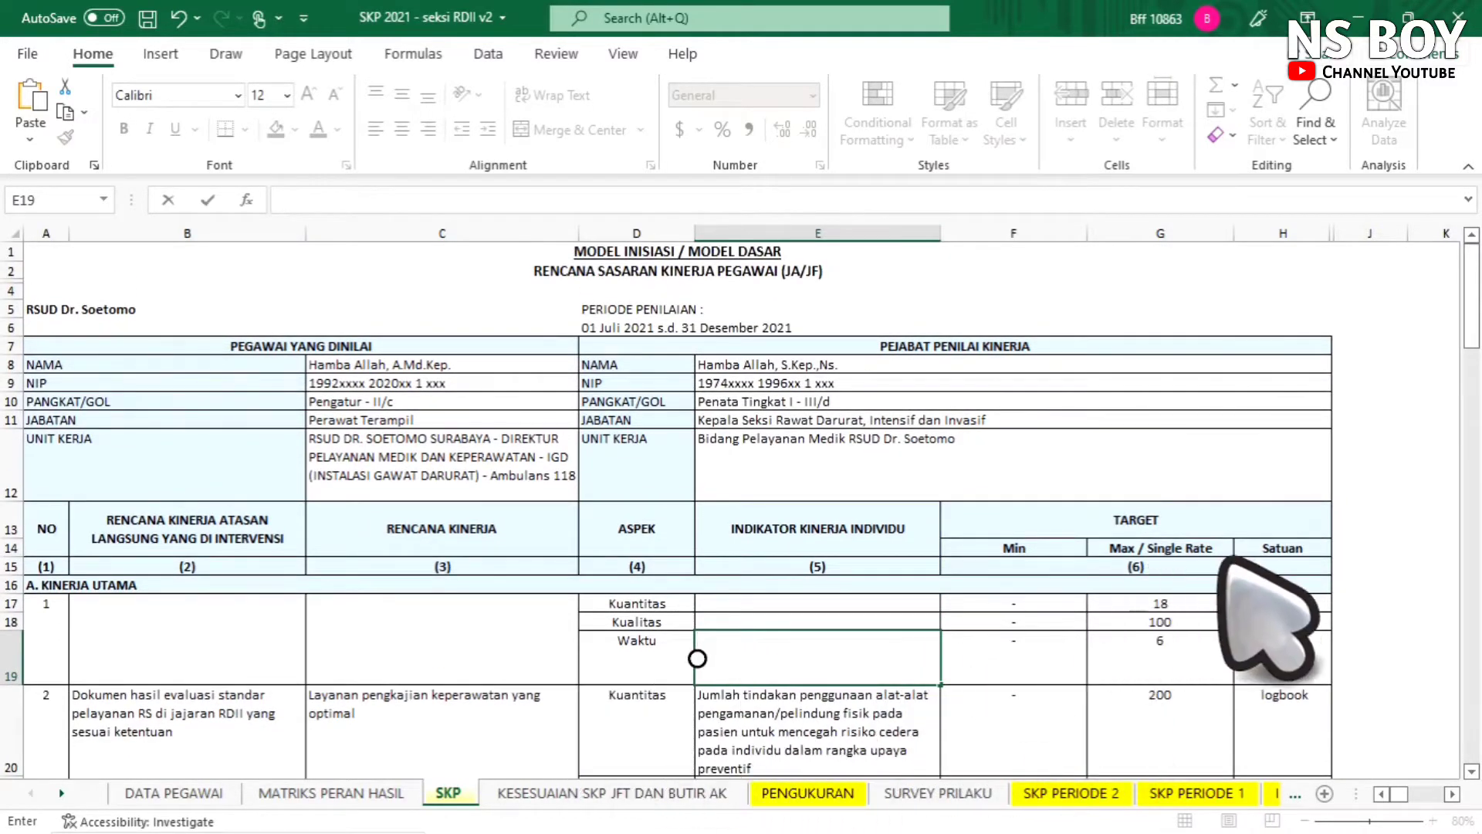
pyautogui.click(1196, 604)
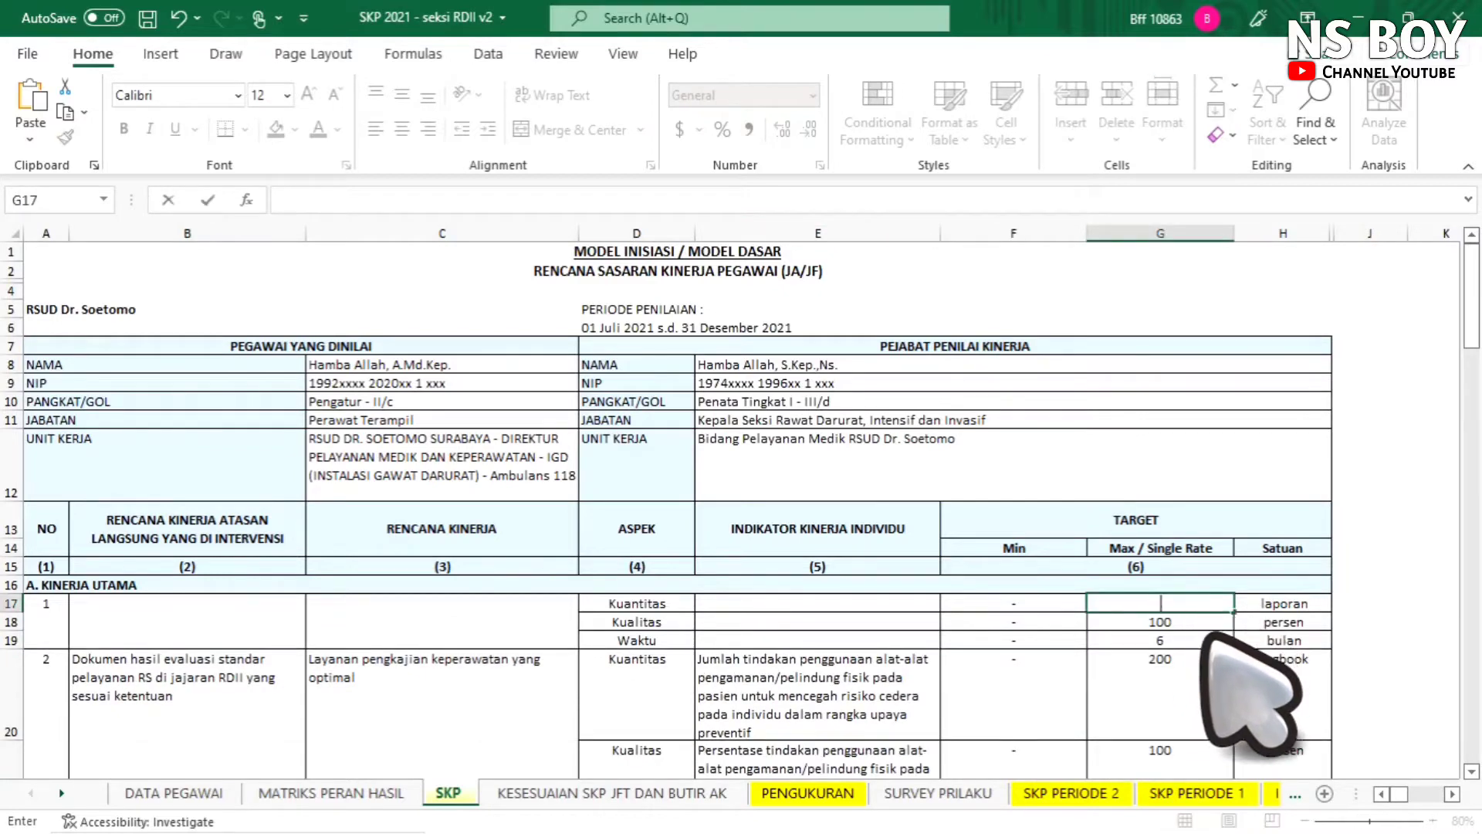
pyautogui.press('BackSpace')
pyautogui.press('Return')
pyautogui.press('BackSpace')
pyautogui.press('Return')
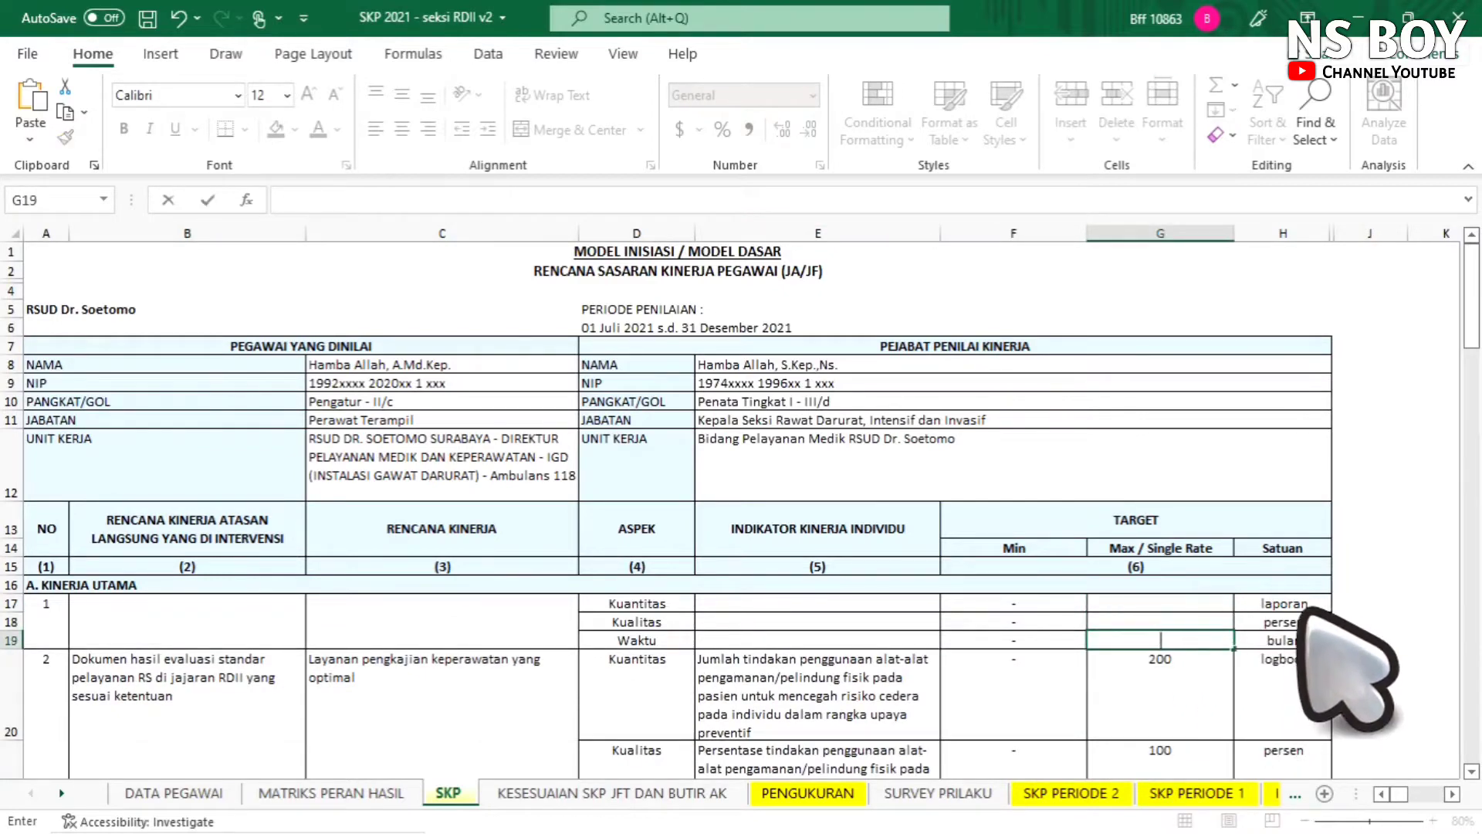
pyautogui.press('BackSpace')
# - Clear the three Satuan units of item 1 (H17:H19)
pyautogui.click(1304, 603)
pyautogui.press('BackSpace')
pyautogui.press('Return')
pyautogui.press('BackSpace')
pyautogui.press('Return')
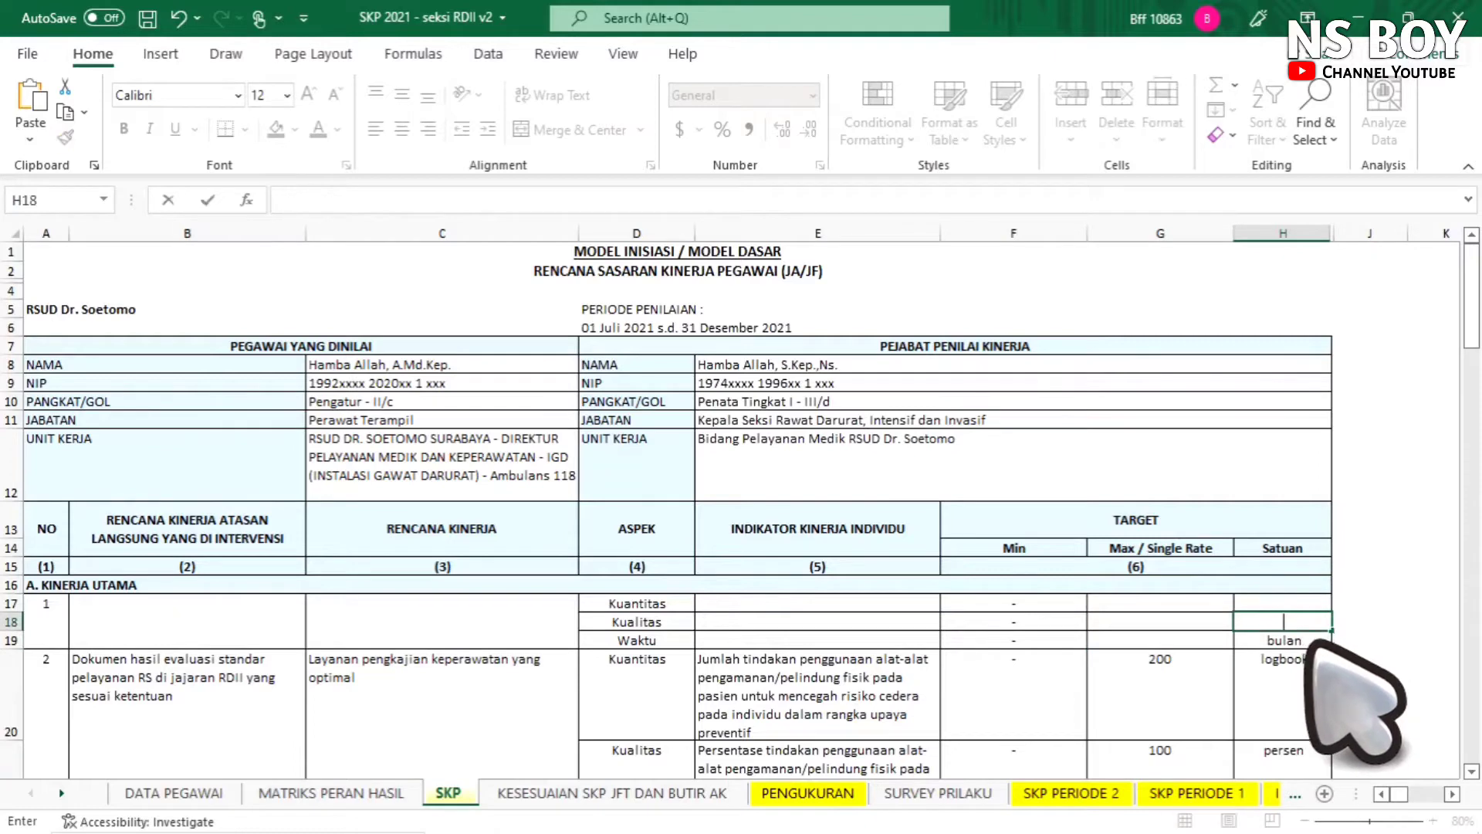
pyautogui.press('BackSpace')
# - Link item 1's superior performance plan (B17) to the RDII evaluation document with the formula ='MATRIKS PERAN HASIL'!C33
pyautogui.click(227, 622)
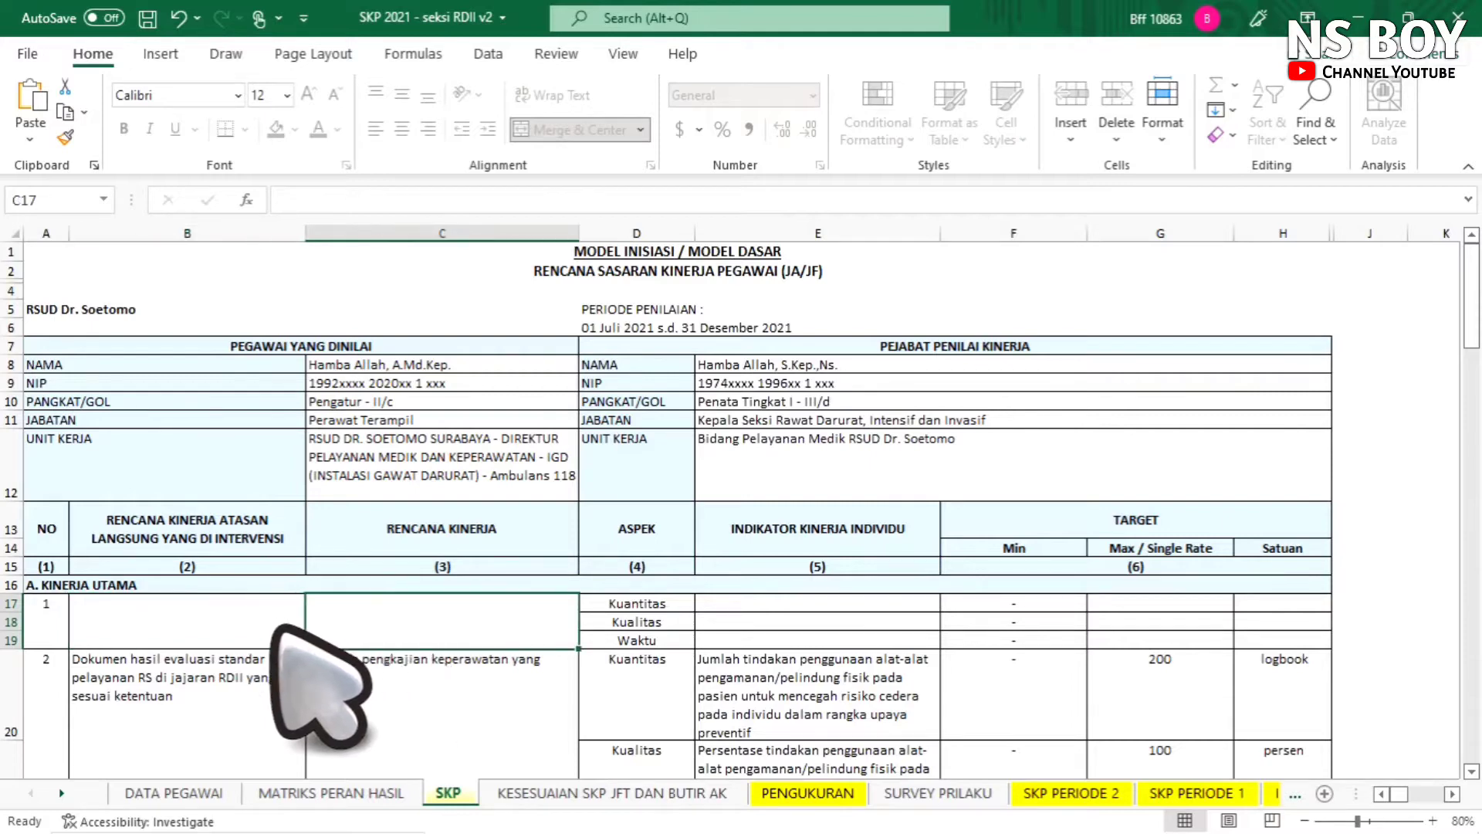
pyautogui.doubleClick(277, 626)
pyautogui.click(405, 622)
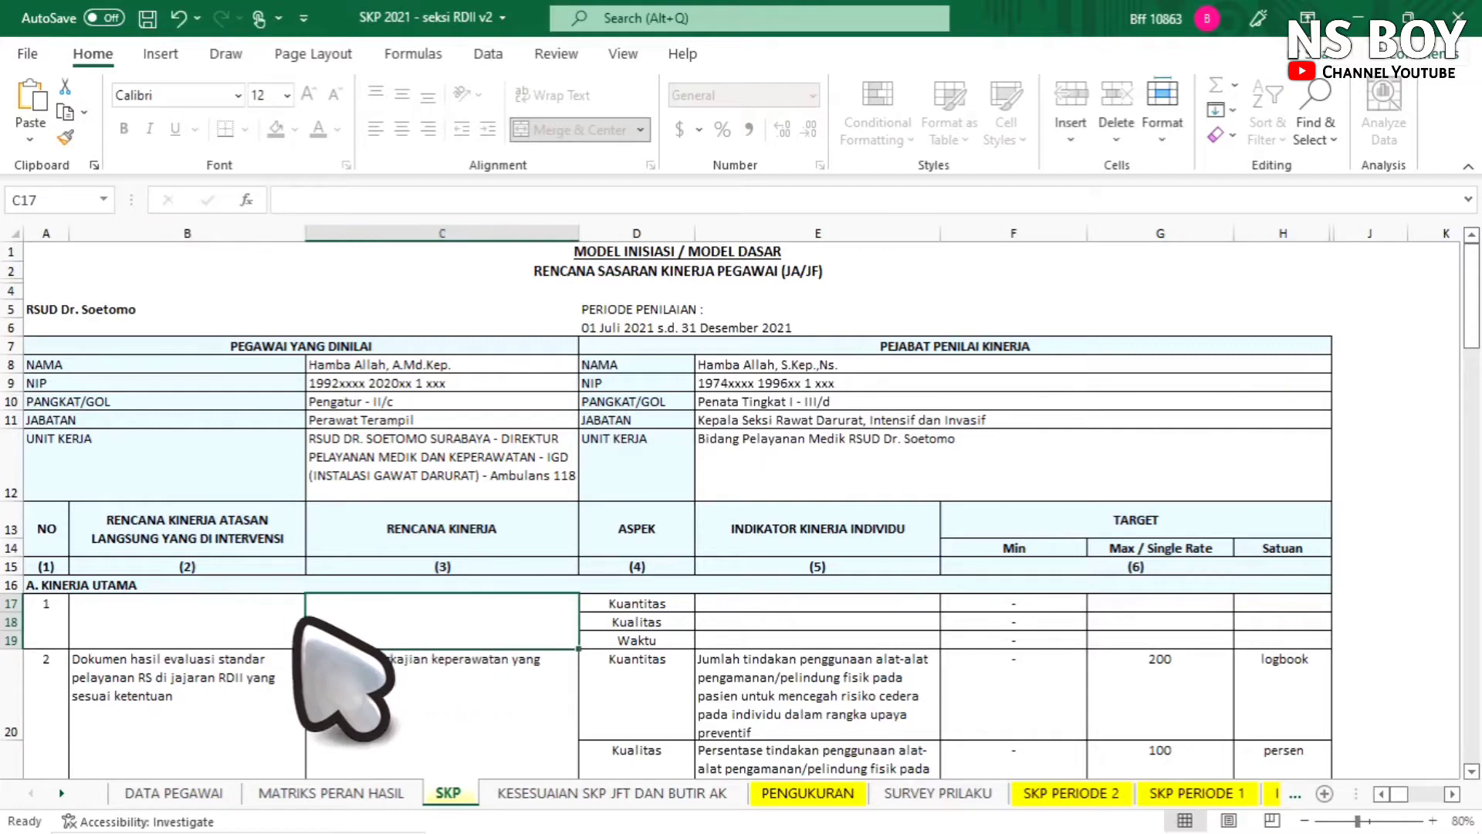
pyautogui.click(281, 627)
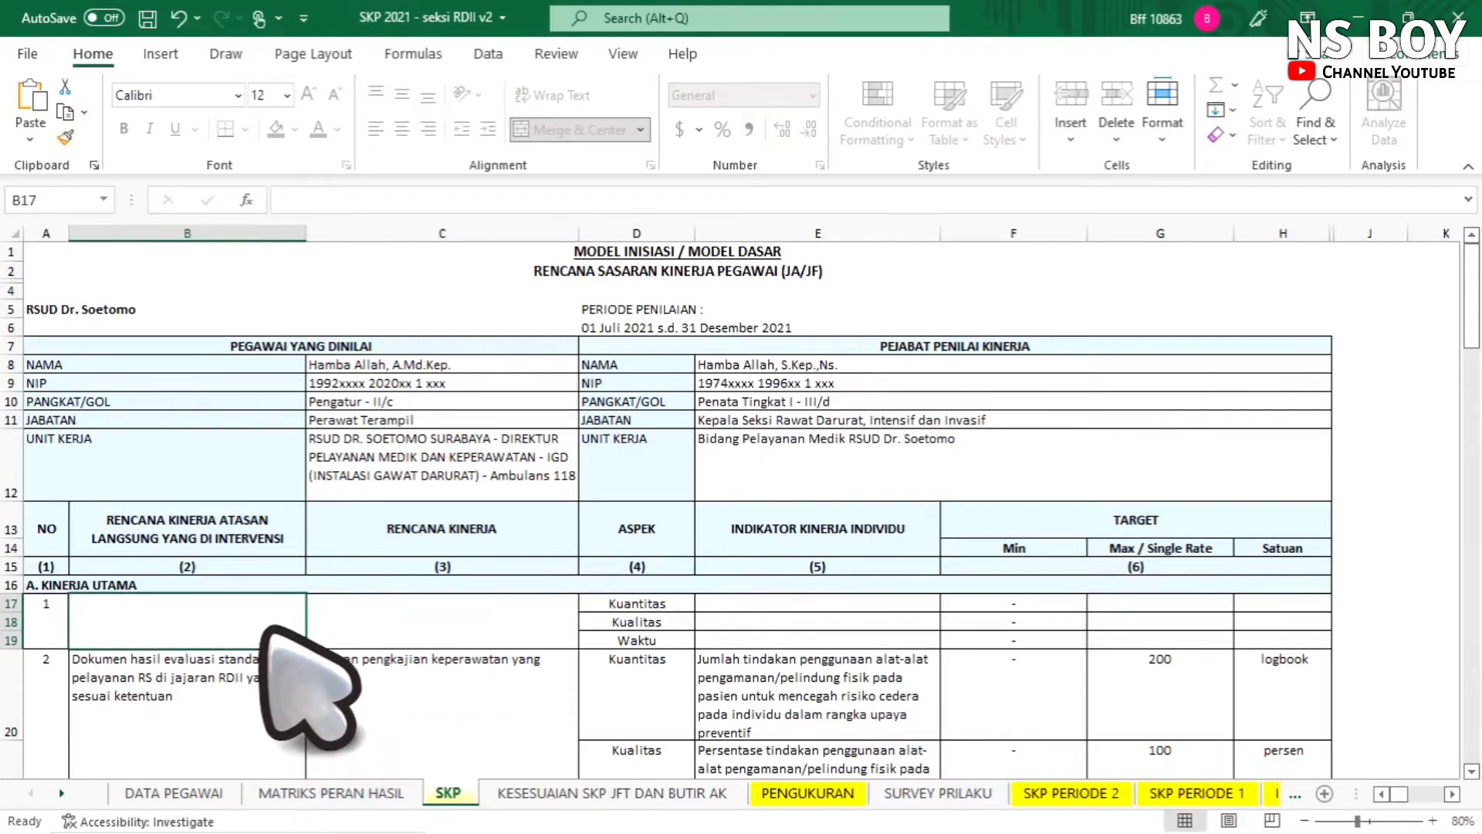
pyautogui.click(377, 210)
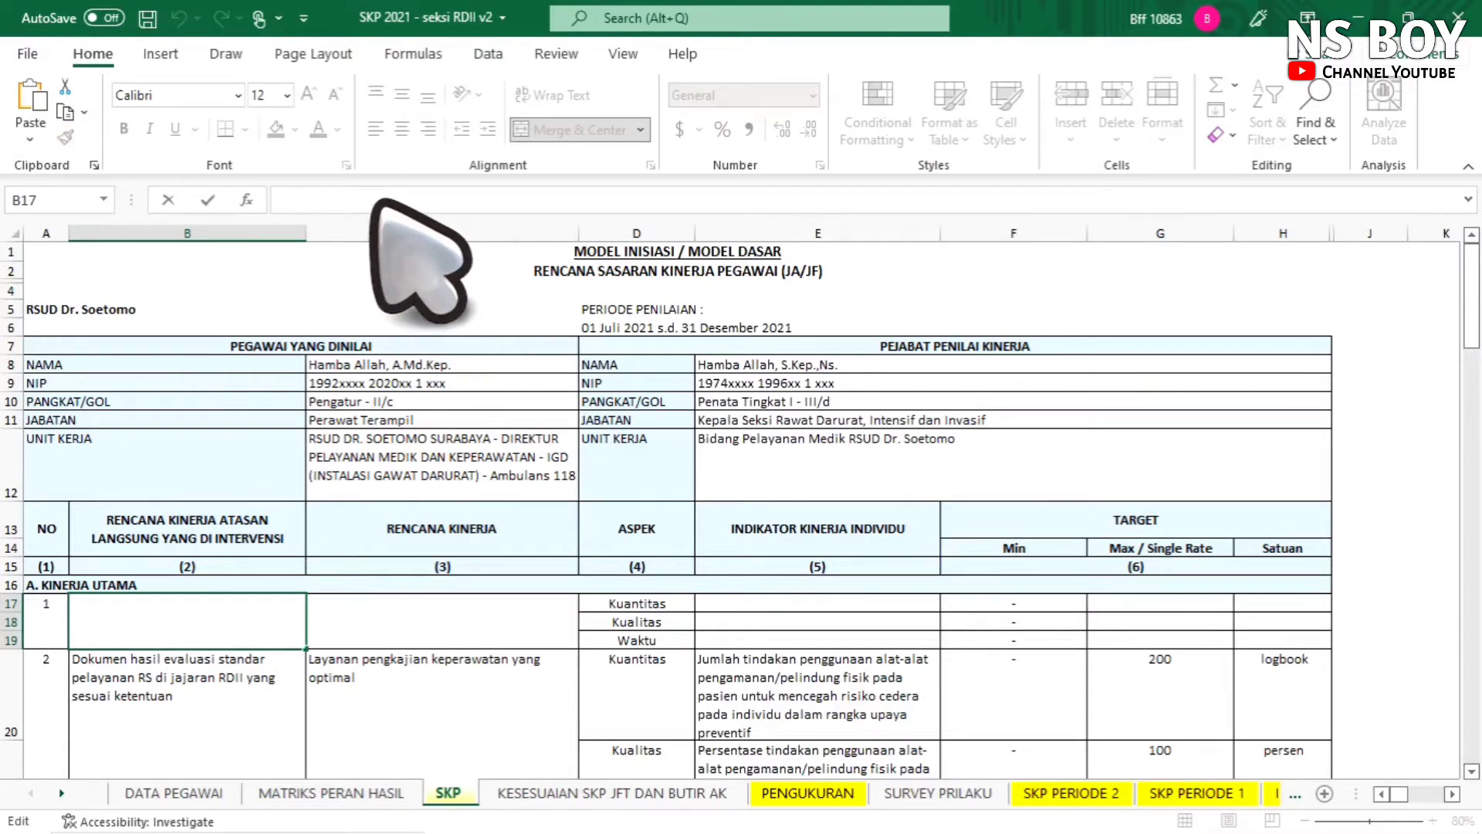
pyautogui.write('=')
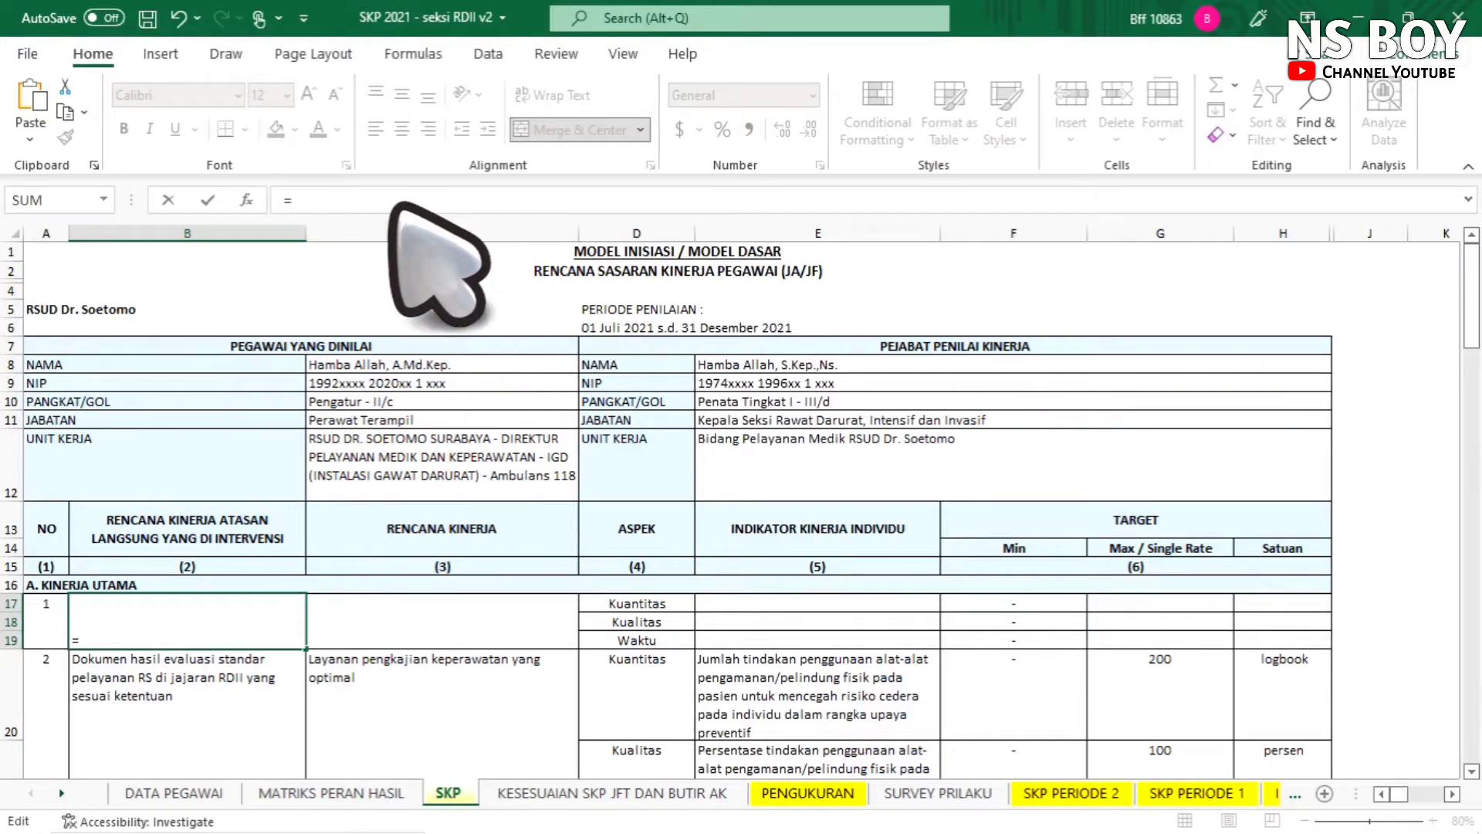
pyautogui.click(368, 793)
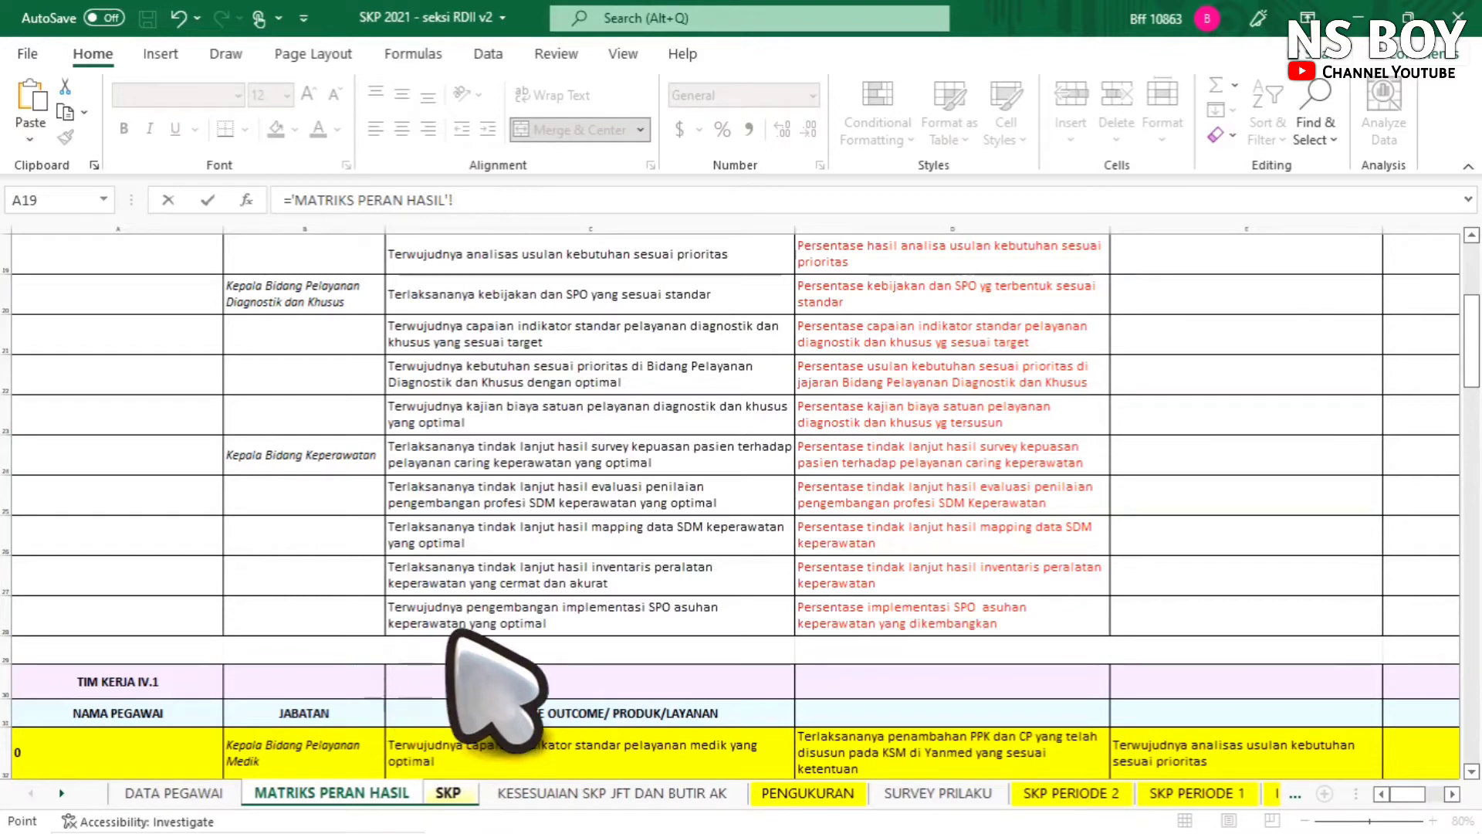
pyautogui.scroll(-2, 463, 663)
pyautogui.scroll(-1, 473, 624)
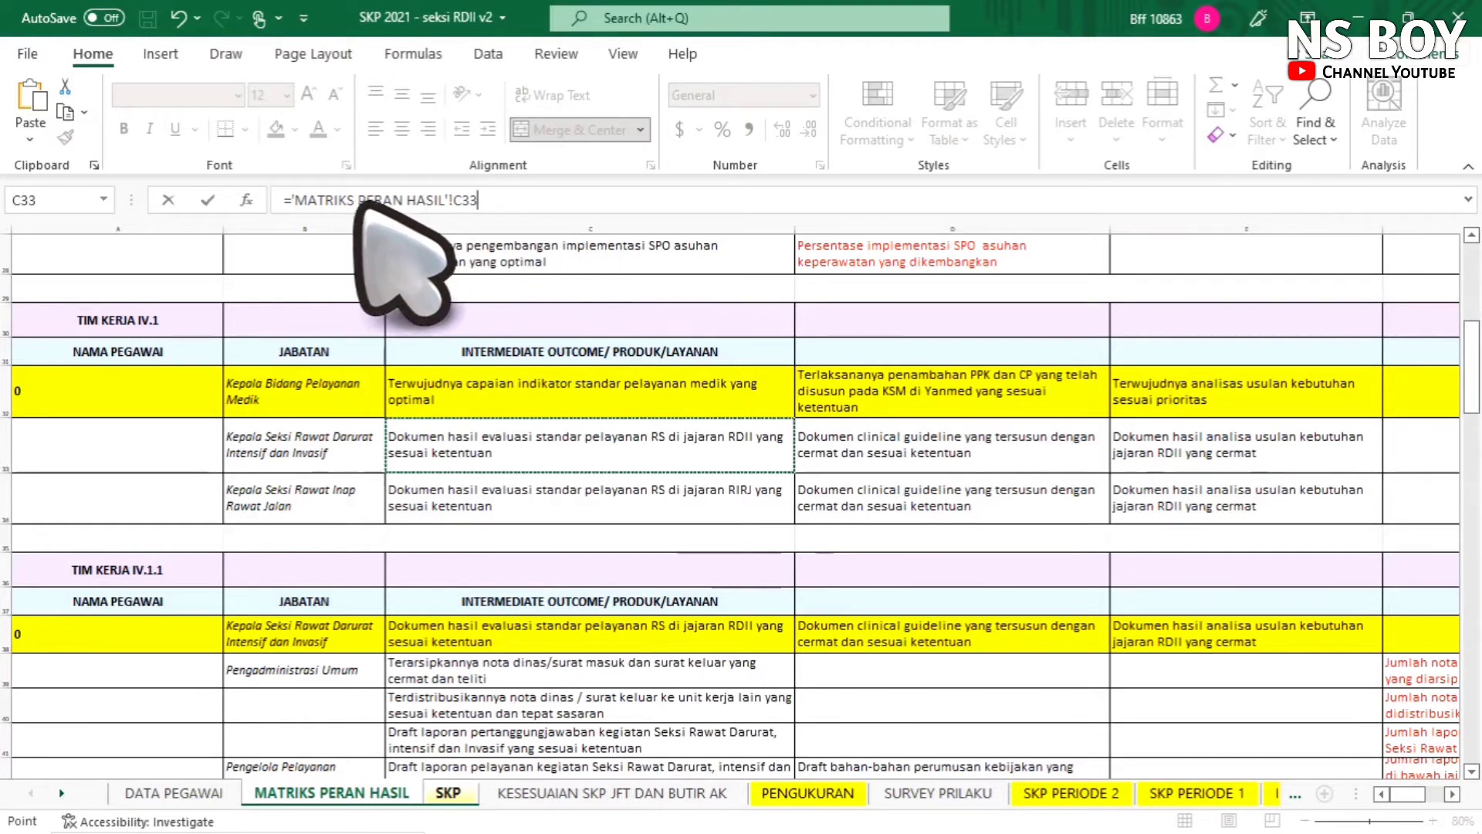
pyautogui.press('Return')
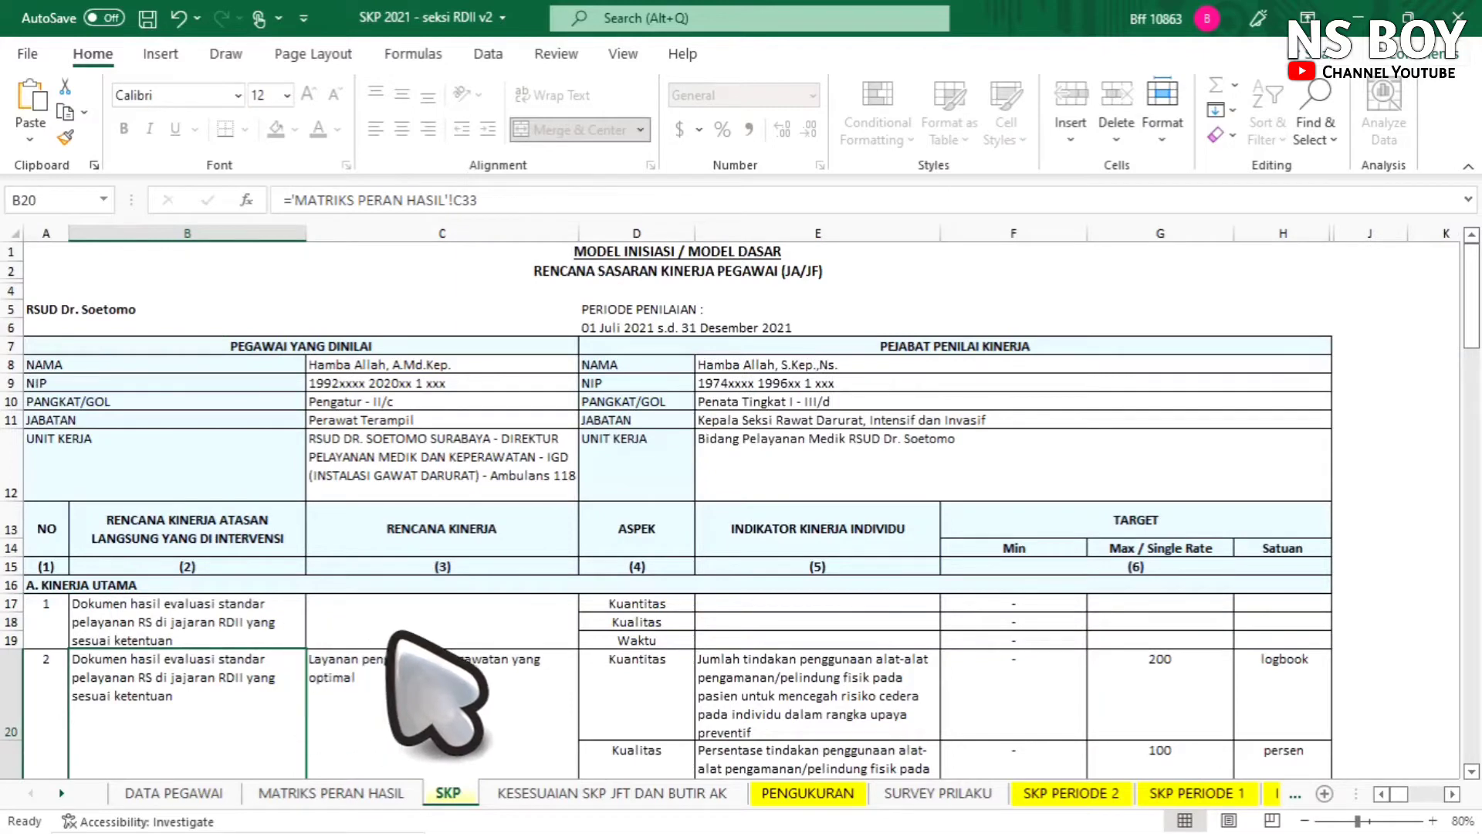
# - Link item 1's Rencana Kinerja (C17) to the JF Perawat Terampil assessment service with the formula ='MATRIKS PERAN HASIL'!C141
pyautogui.click(432, 621)
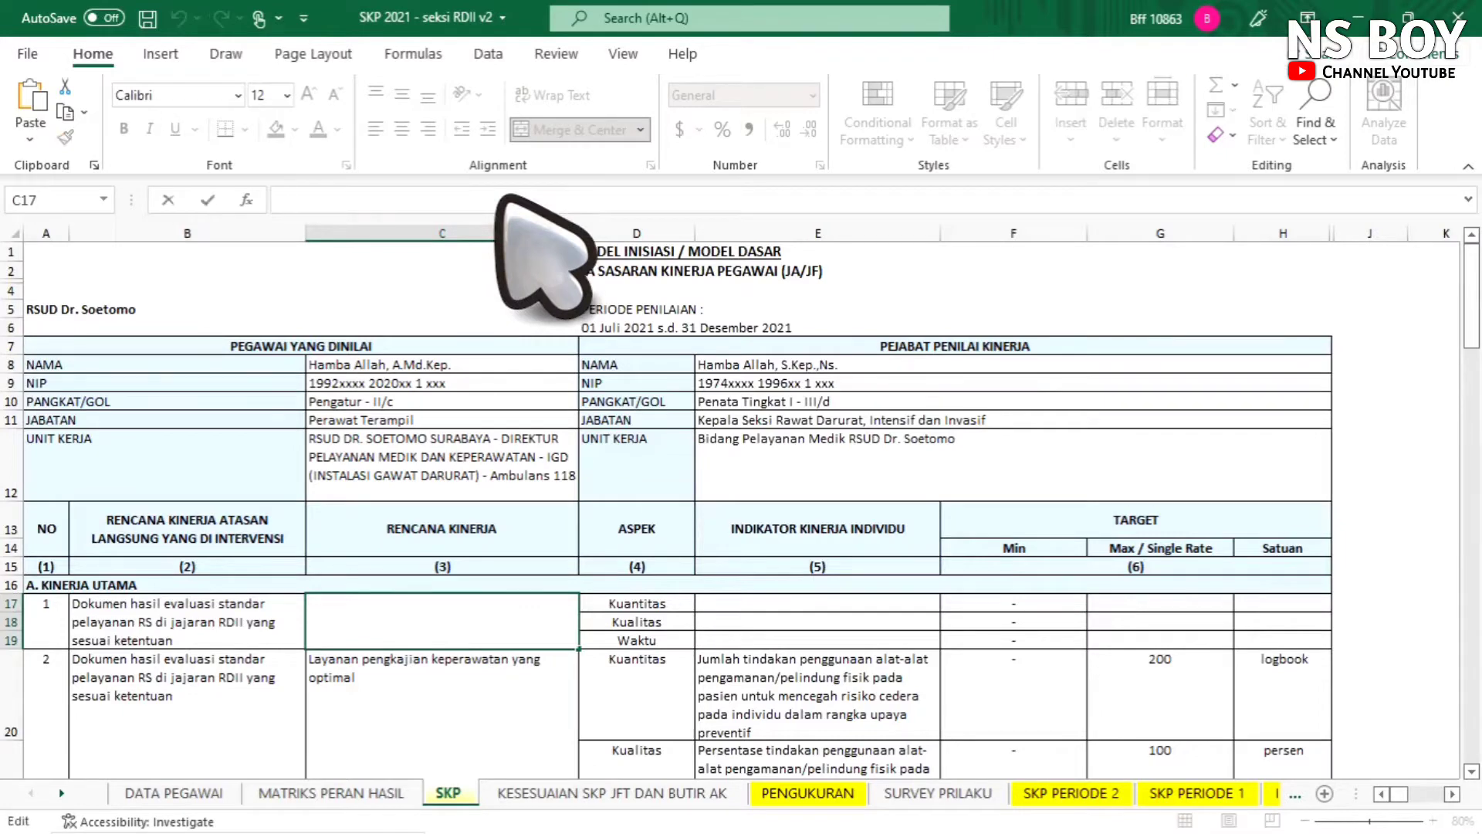
pyautogui.write('=')
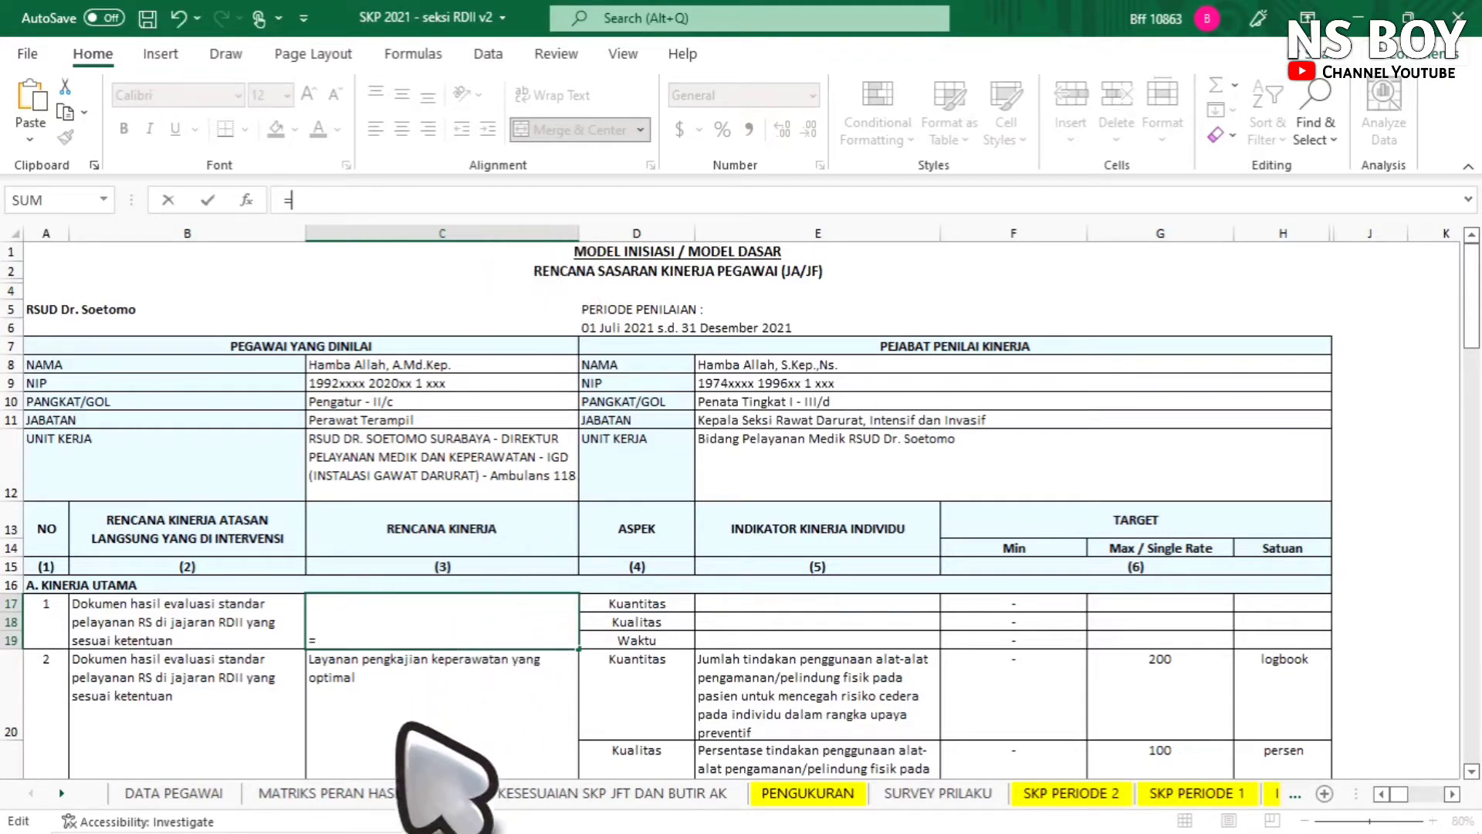
pyautogui.click(378, 795)
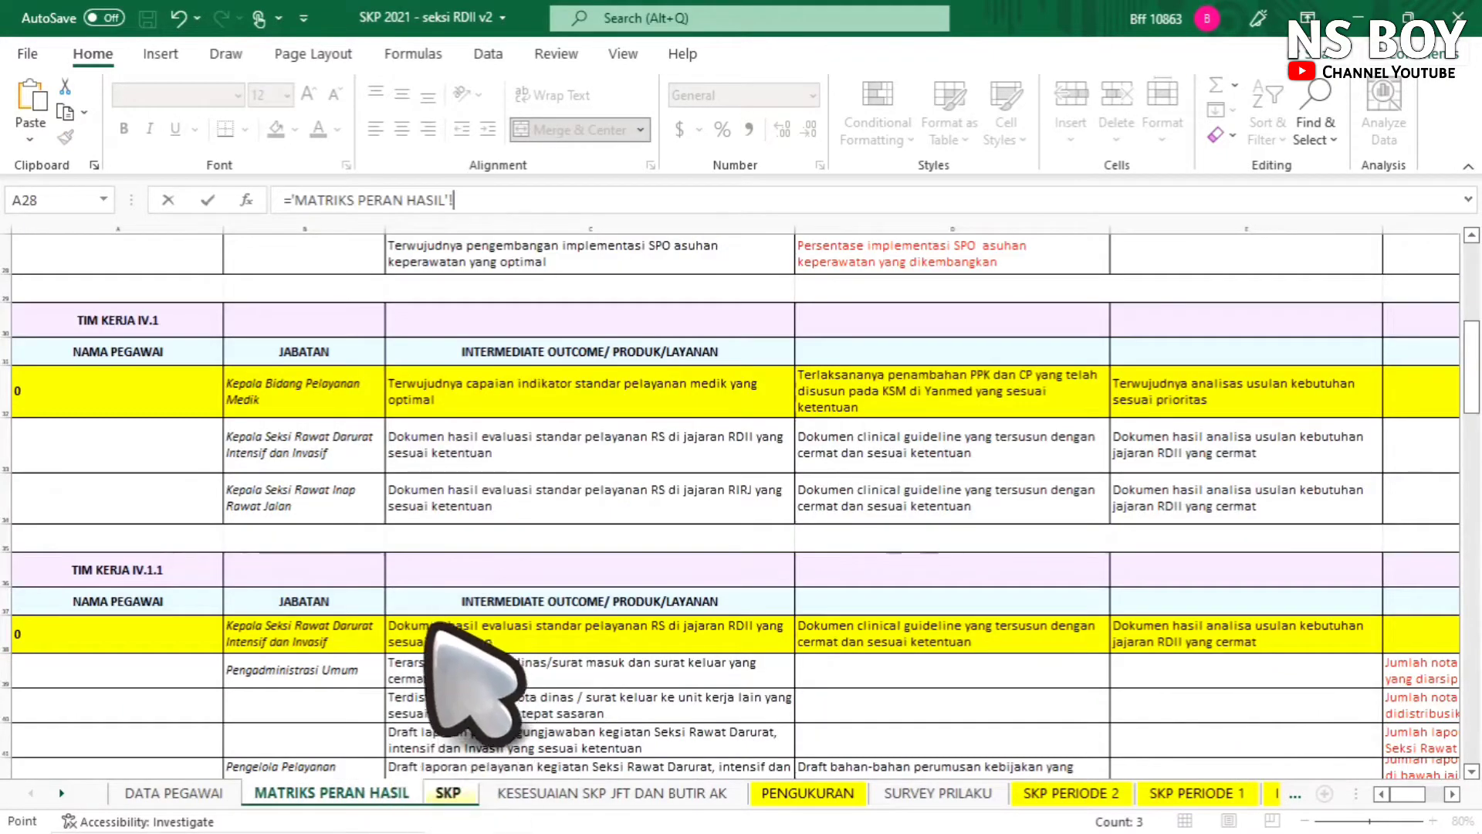
pyautogui.scroll(-14, 432, 633)
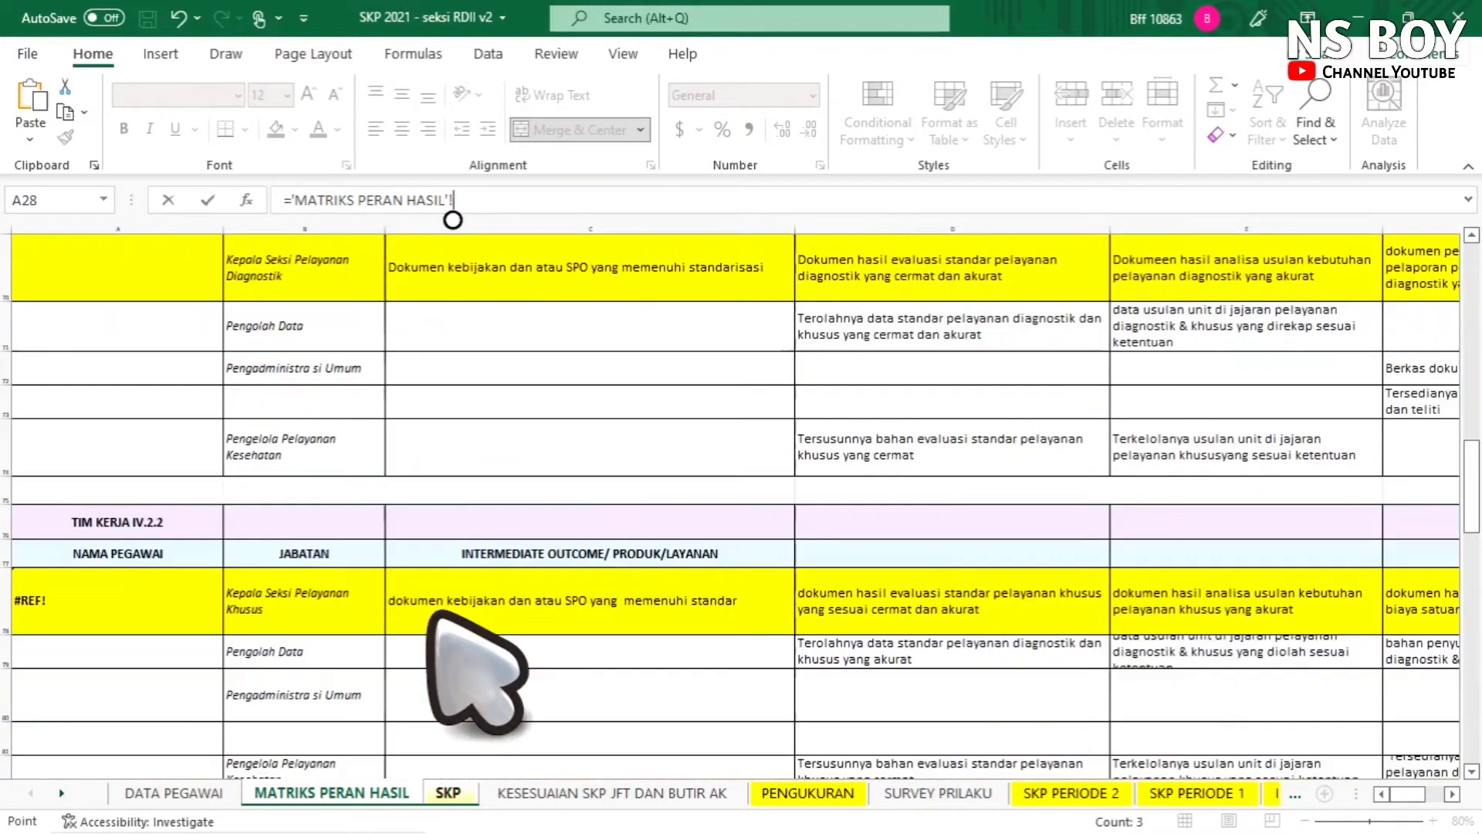
pyautogui.scroll(-12, 434, 611)
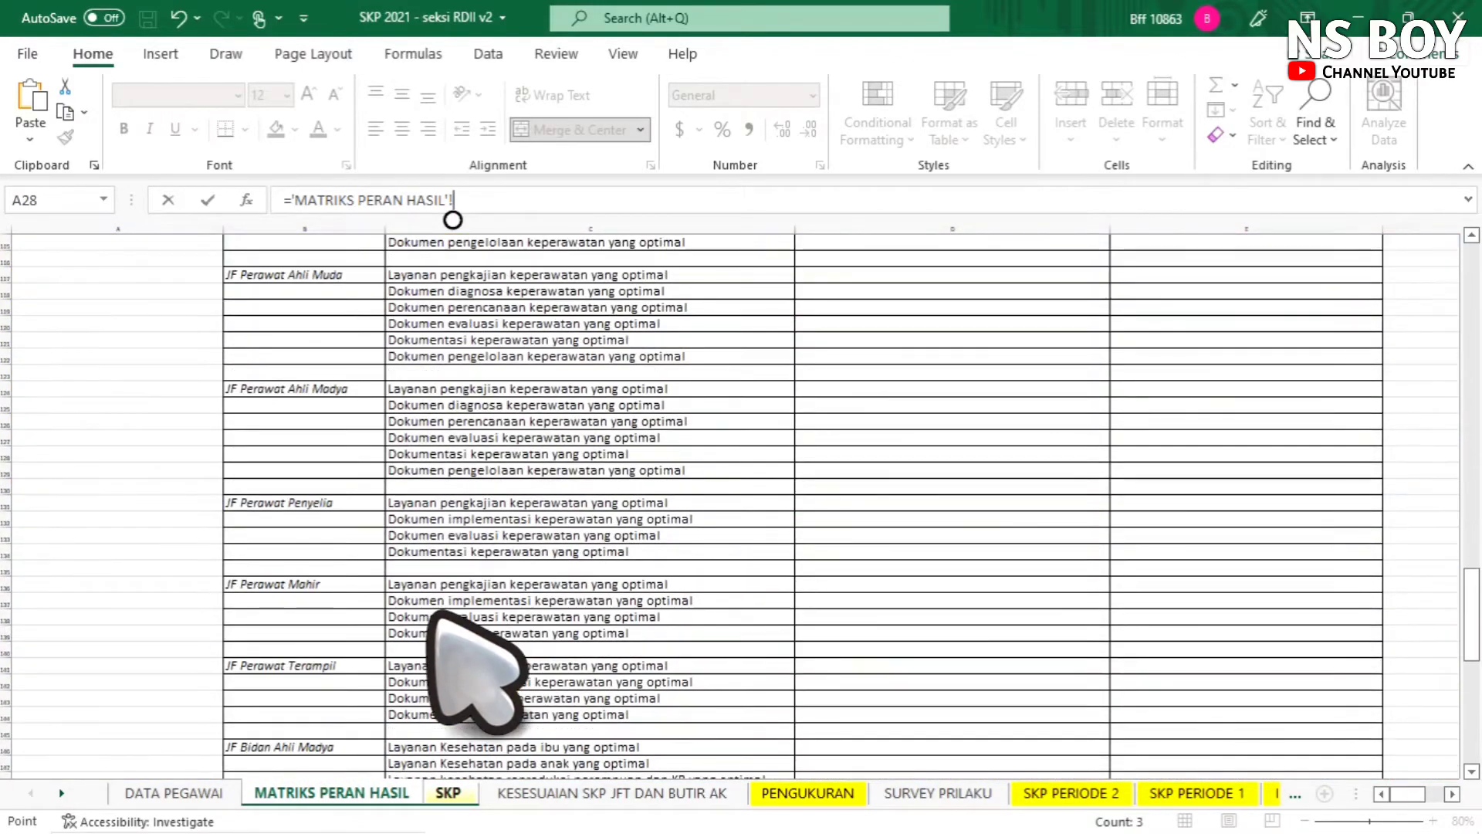
pyautogui.scroll(-1, 435, 614)
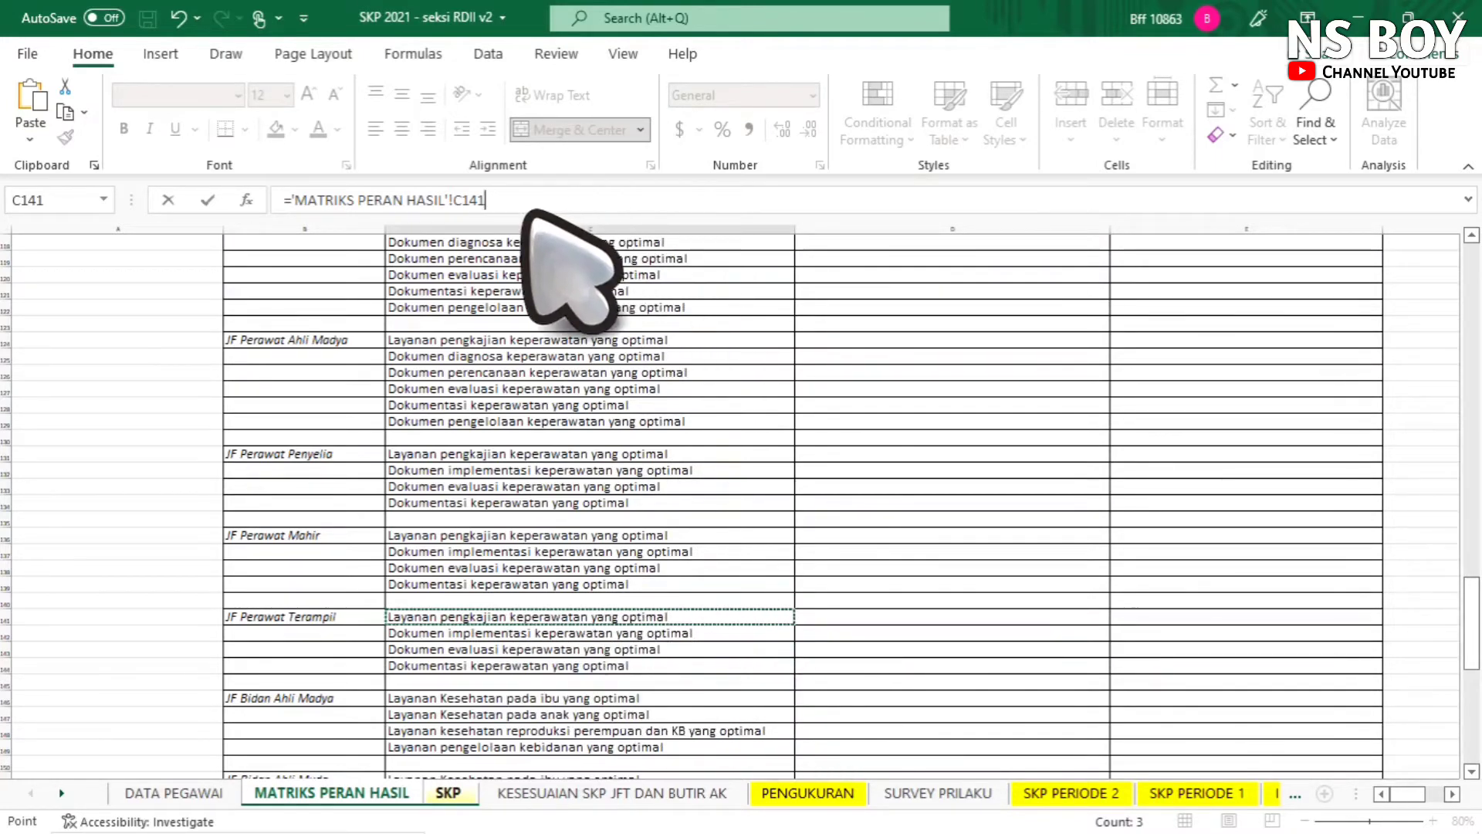
pyautogui.press('Return')
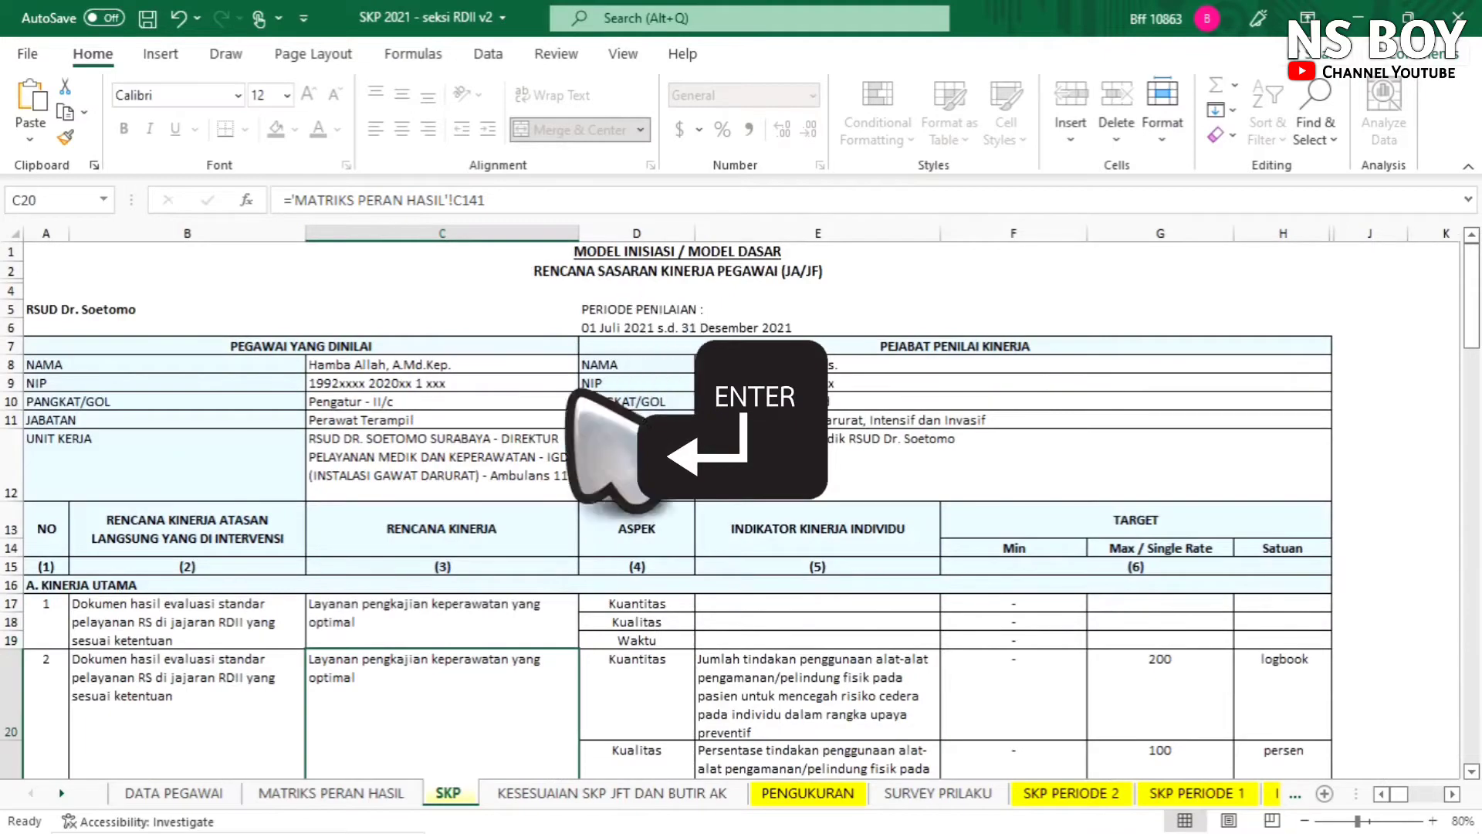
# - Review the superior's and employee's performance plans on the SKP sheet from item 2 down to the Kinerja Tambahan section
pyautogui.scroll(-2, 479, 628)
pyautogui.click(282, 610)
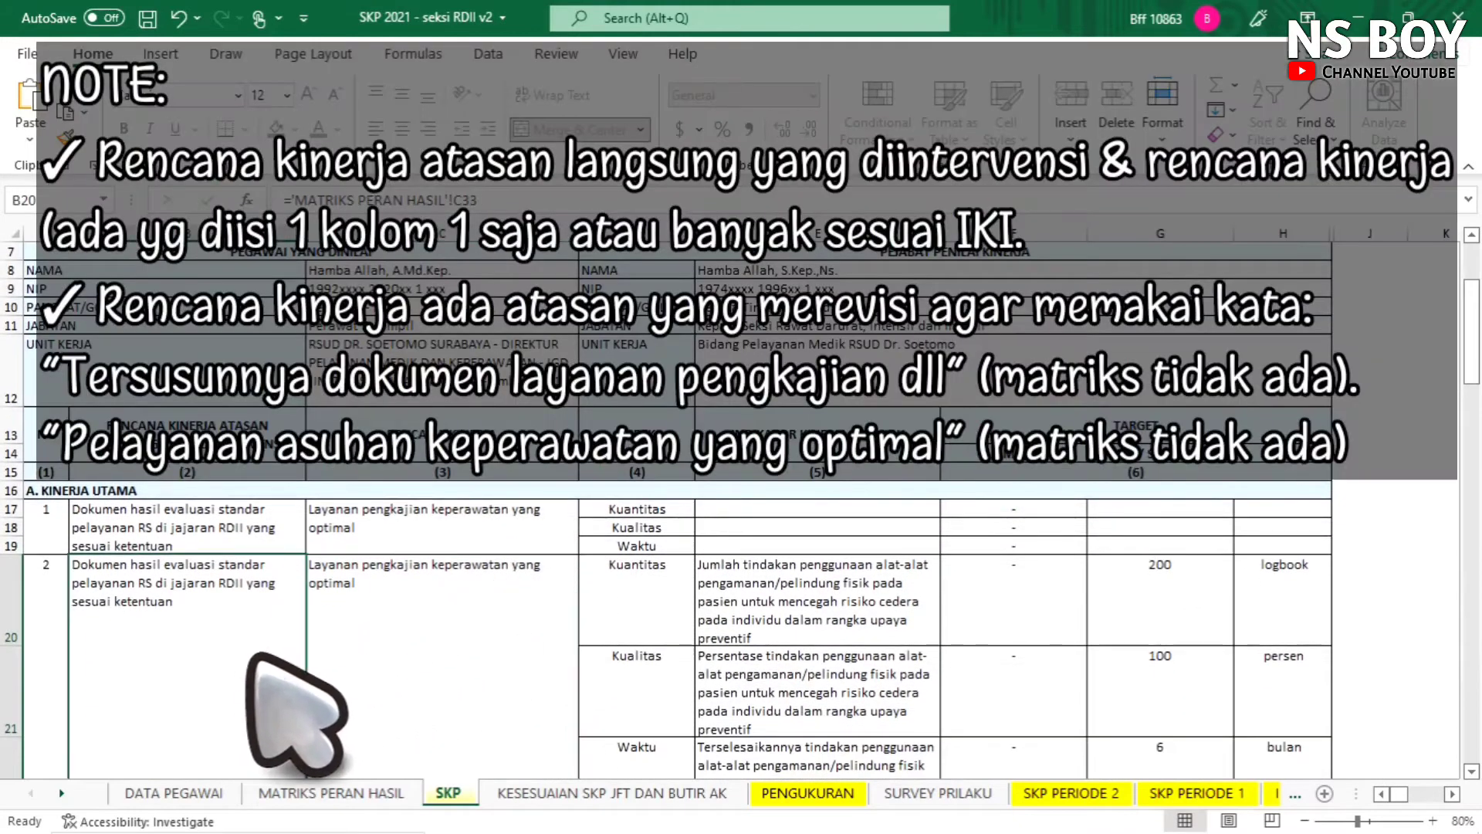
pyautogui.scroll(-1, 459, 594)
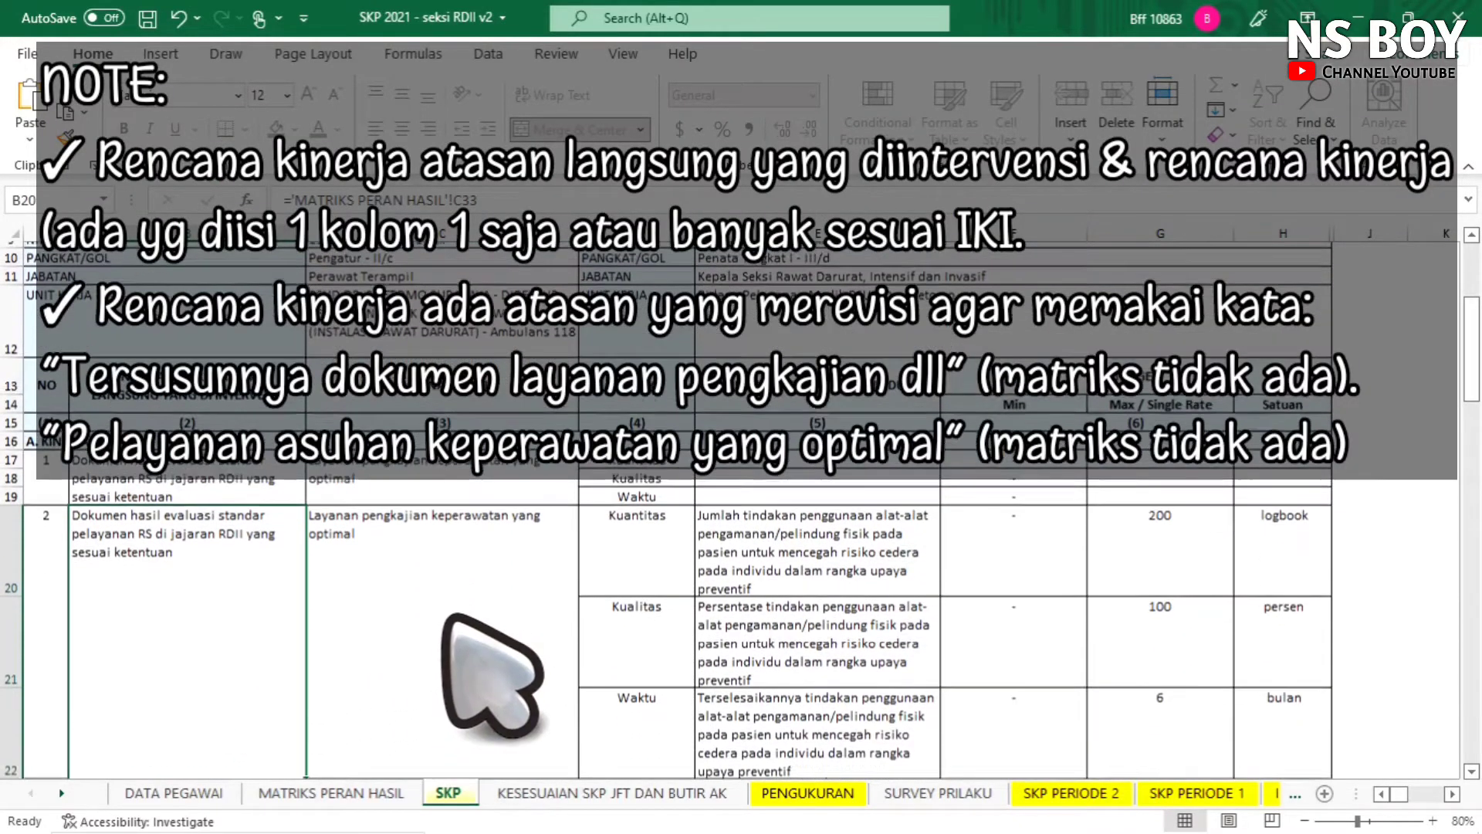
pyautogui.scroll(-1, 456, 591)
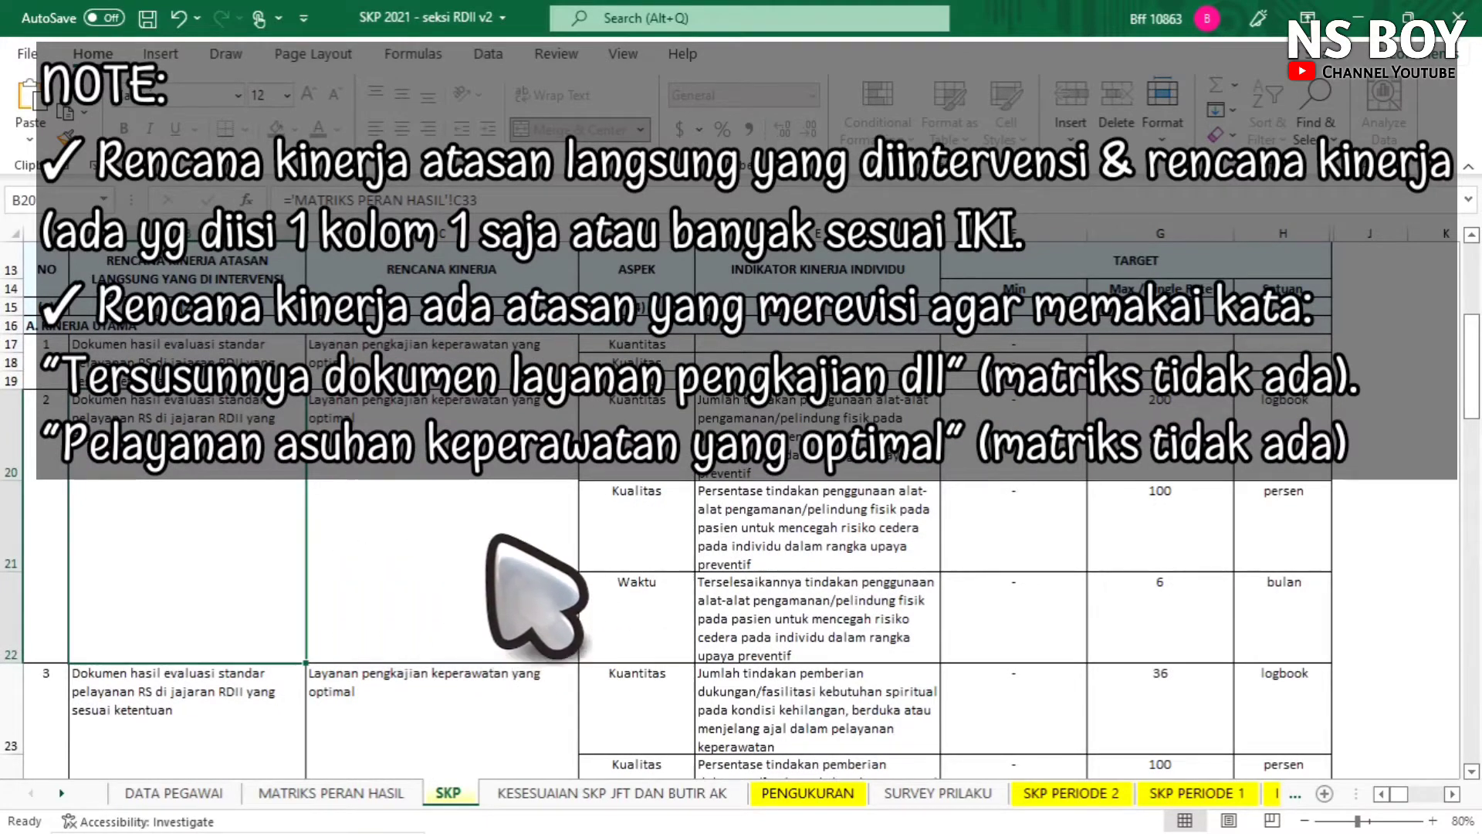
pyautogui.scroll(-3, 494, 494)
pyautogui.scroll(-14, 392, 509)
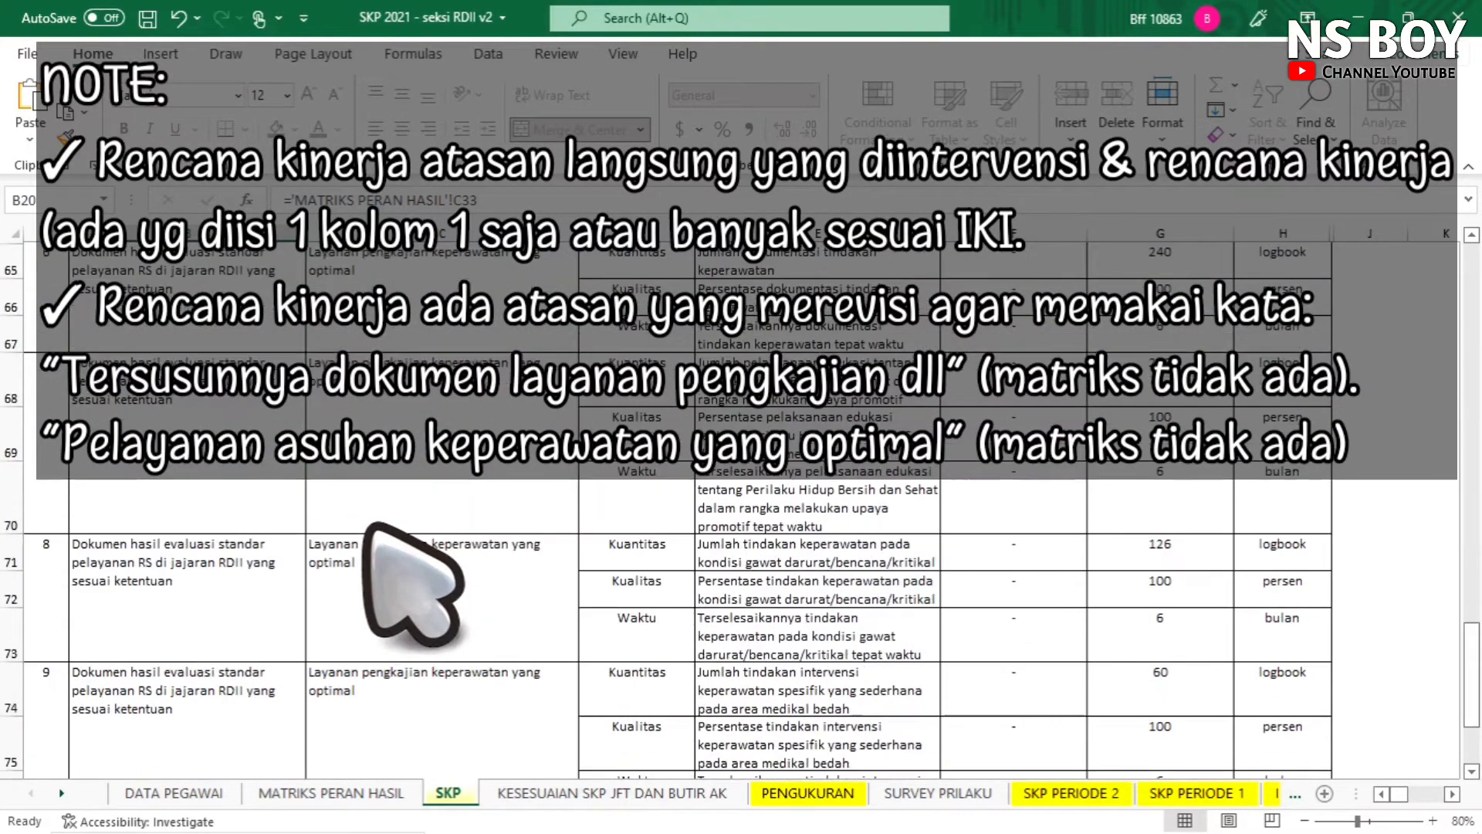
pyautogui.scroll(-2, 369, 526)
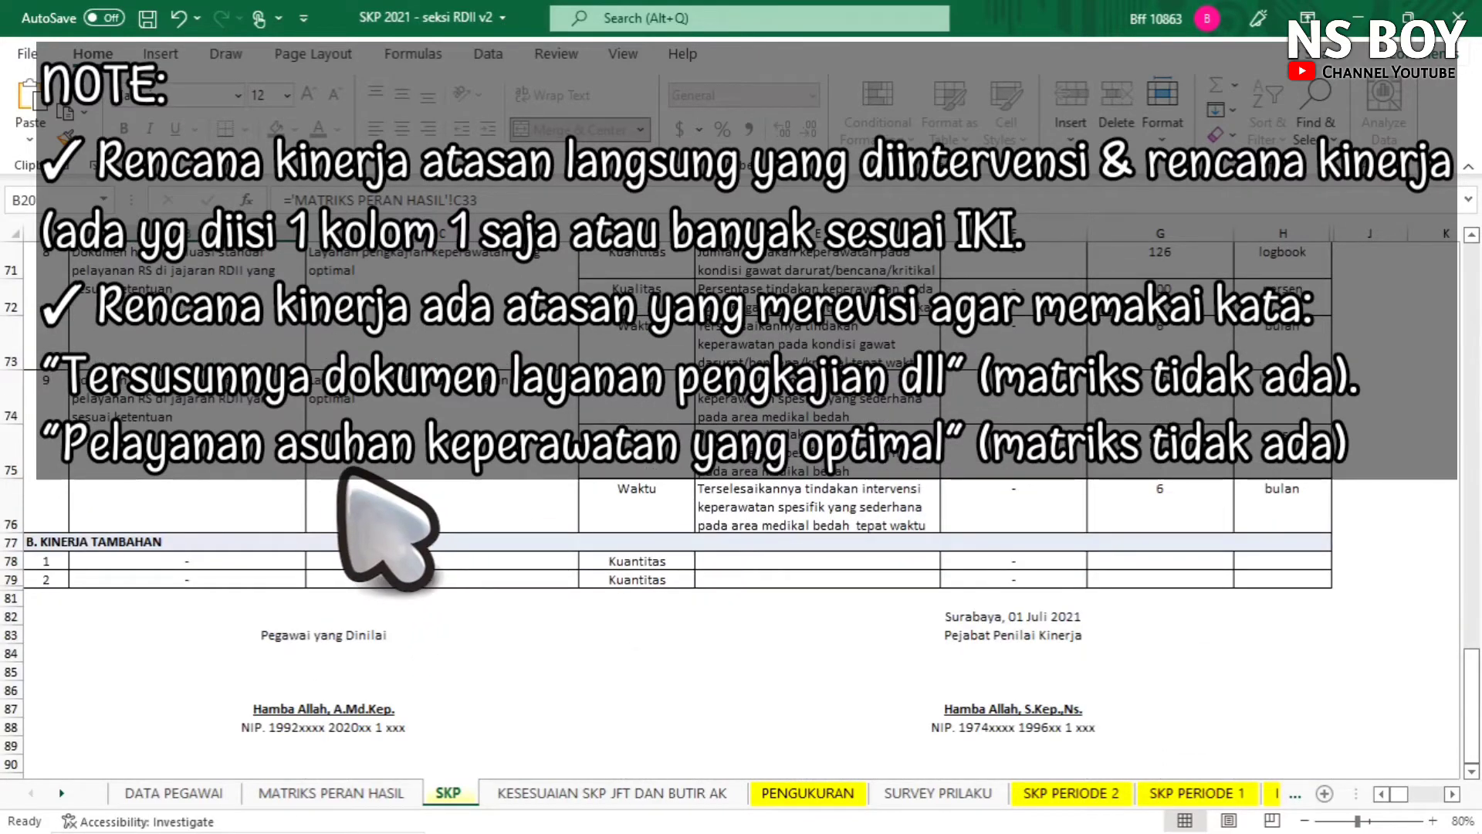
pyautogui.scroll(2, 291, 496)
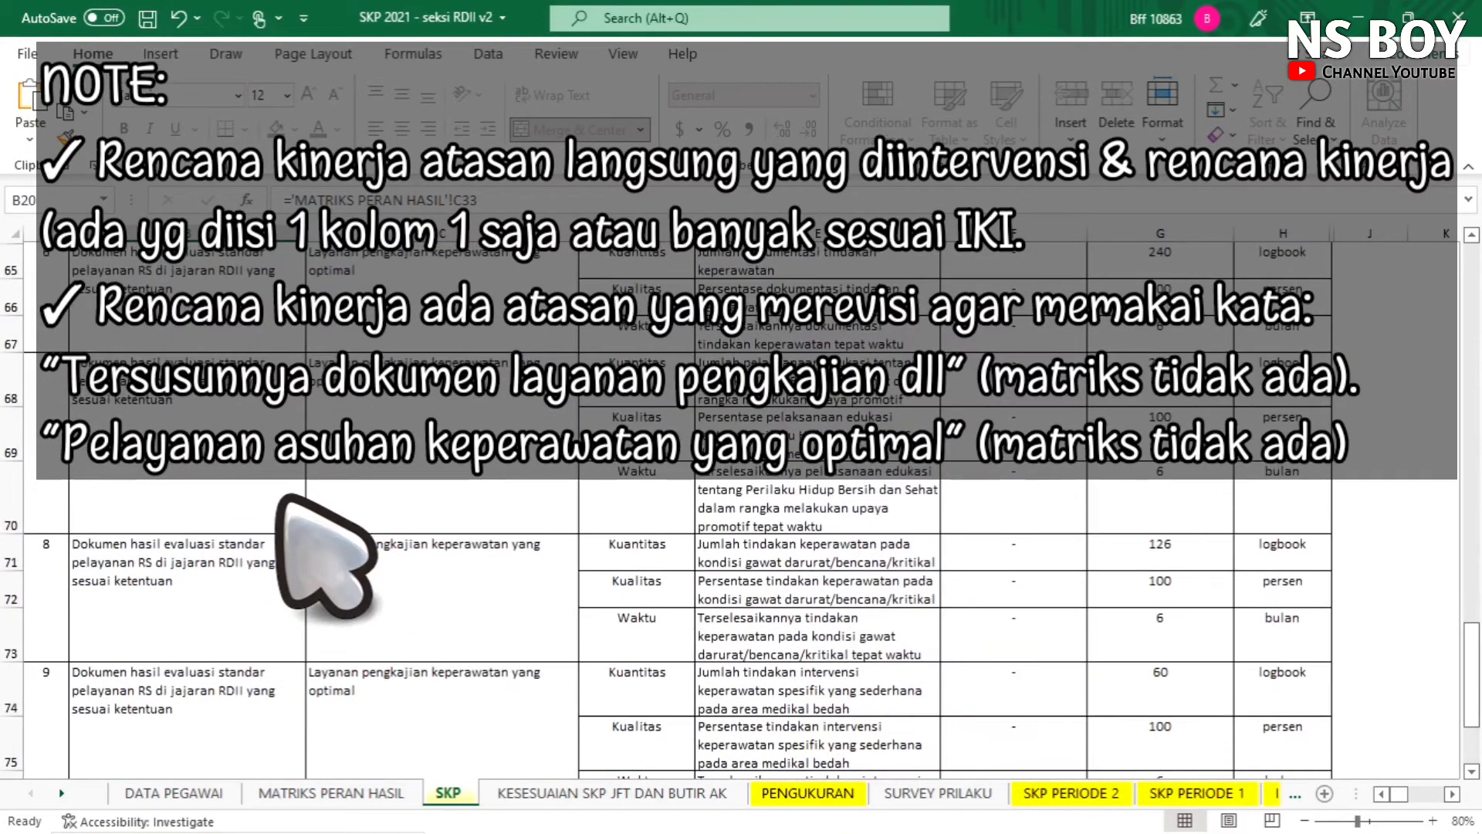
pyautogui.scroll(3, 262, 498)
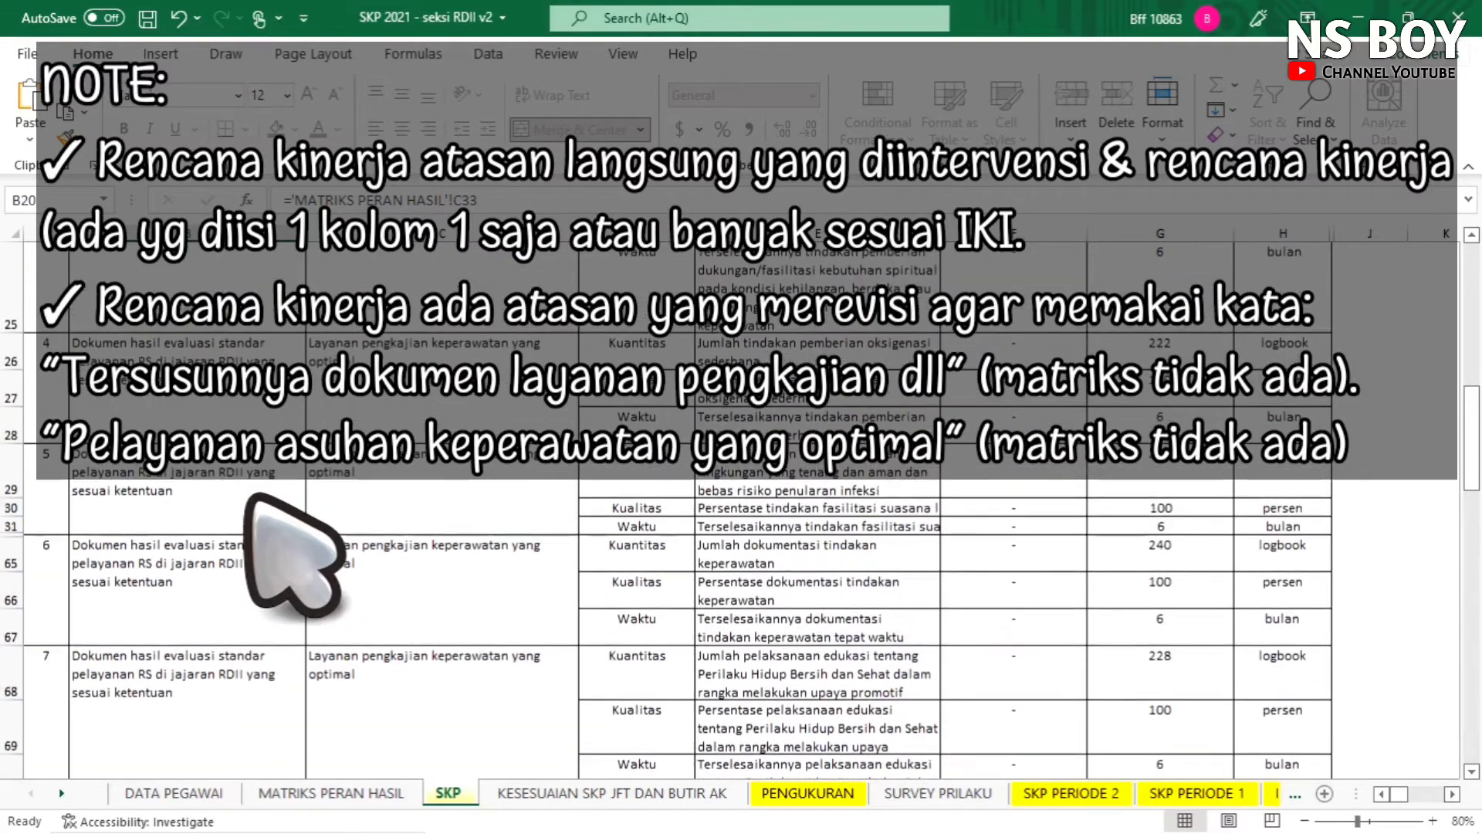
pyautogui.scroll(4, 248, 496)
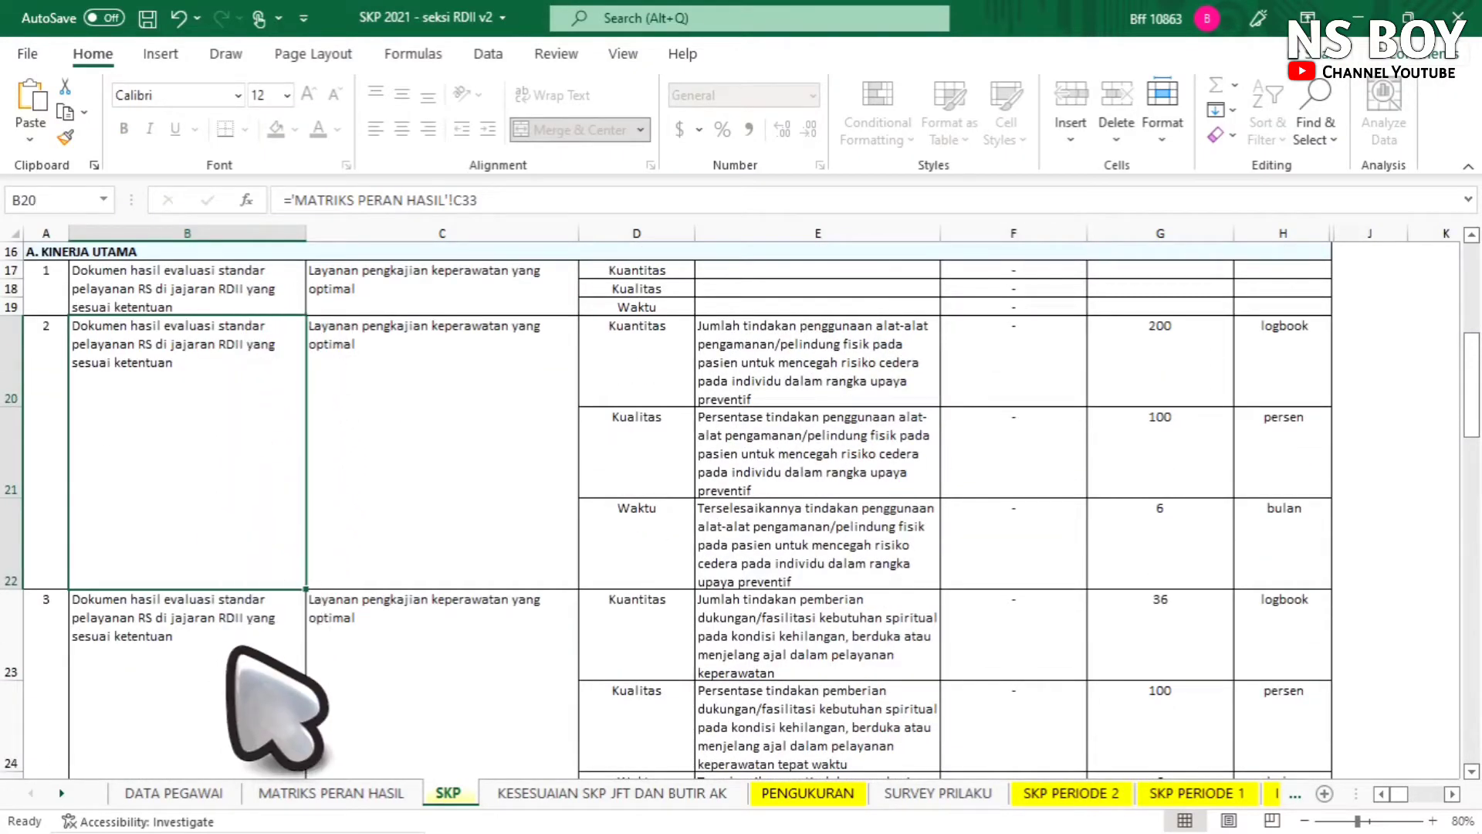
# - Unhide rows 62 to 64, the blank Kuantitas, Kualitas and Waktu rows between items 5 and 6
pyautogui.scroll(-3, 235, 653)
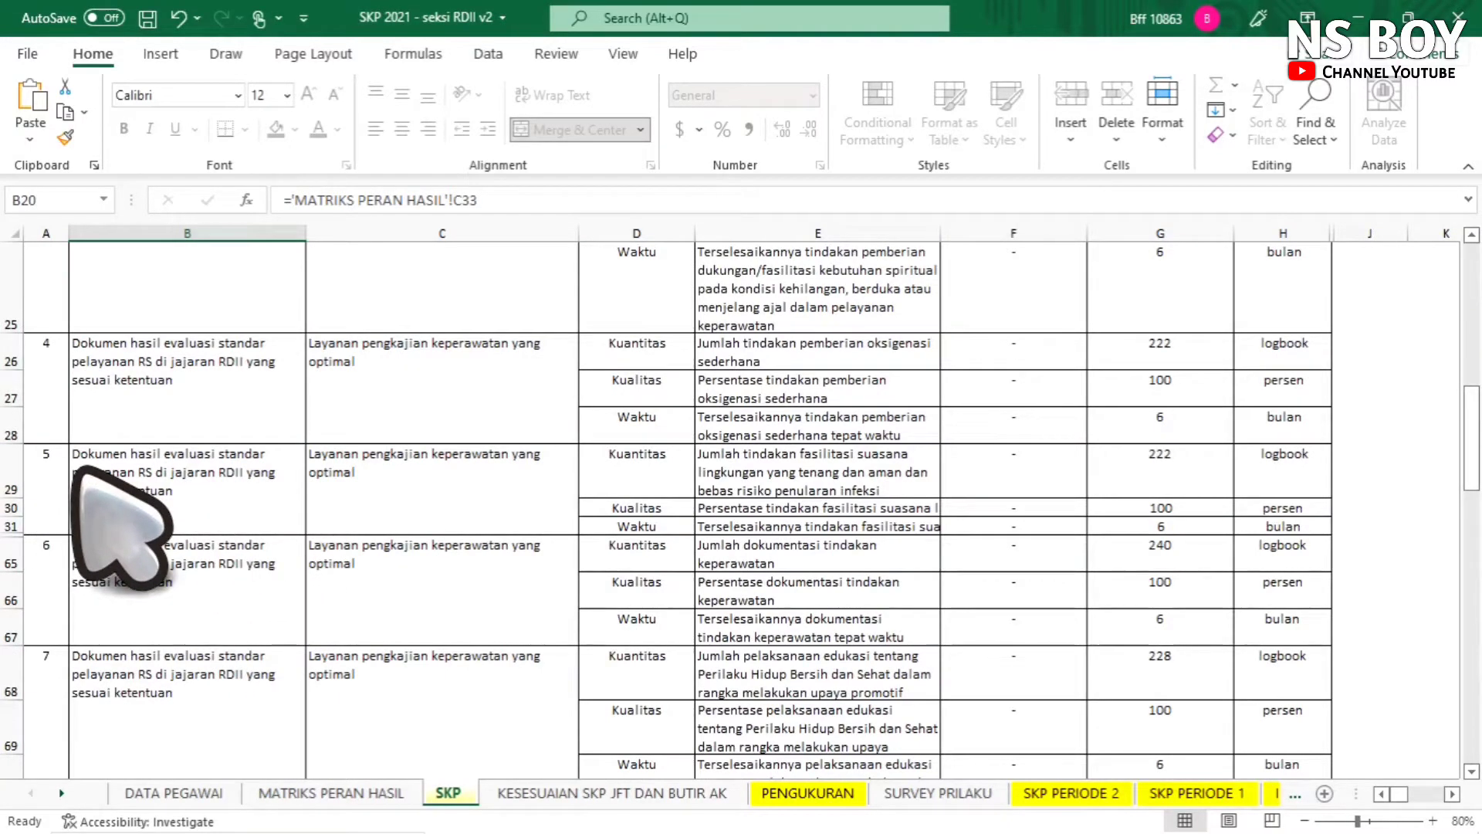
pyautogui.moveTo(68, 472); pyautogui.dragTo(520, 505)
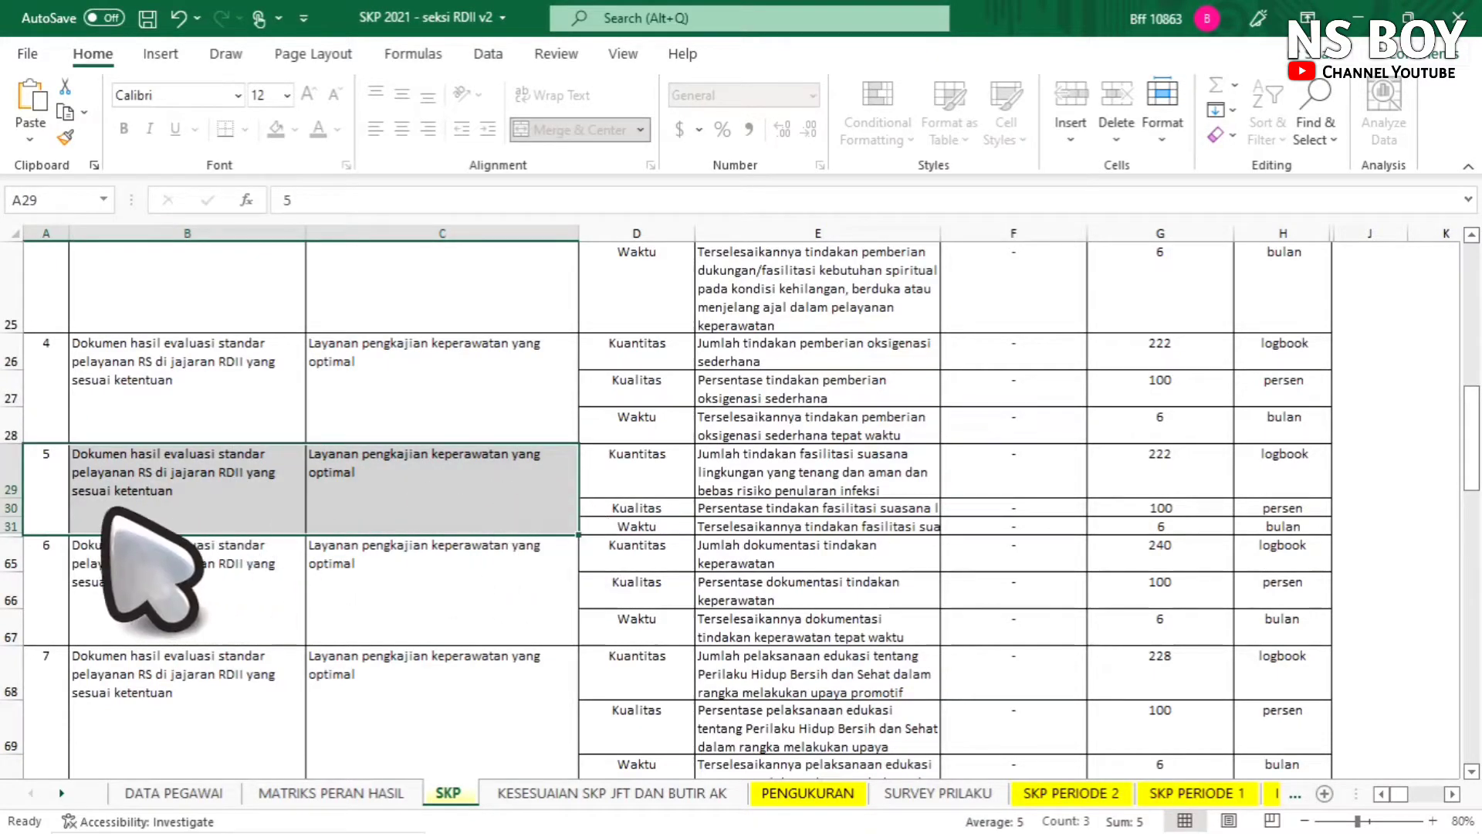
pyautogui.click(48, 491)
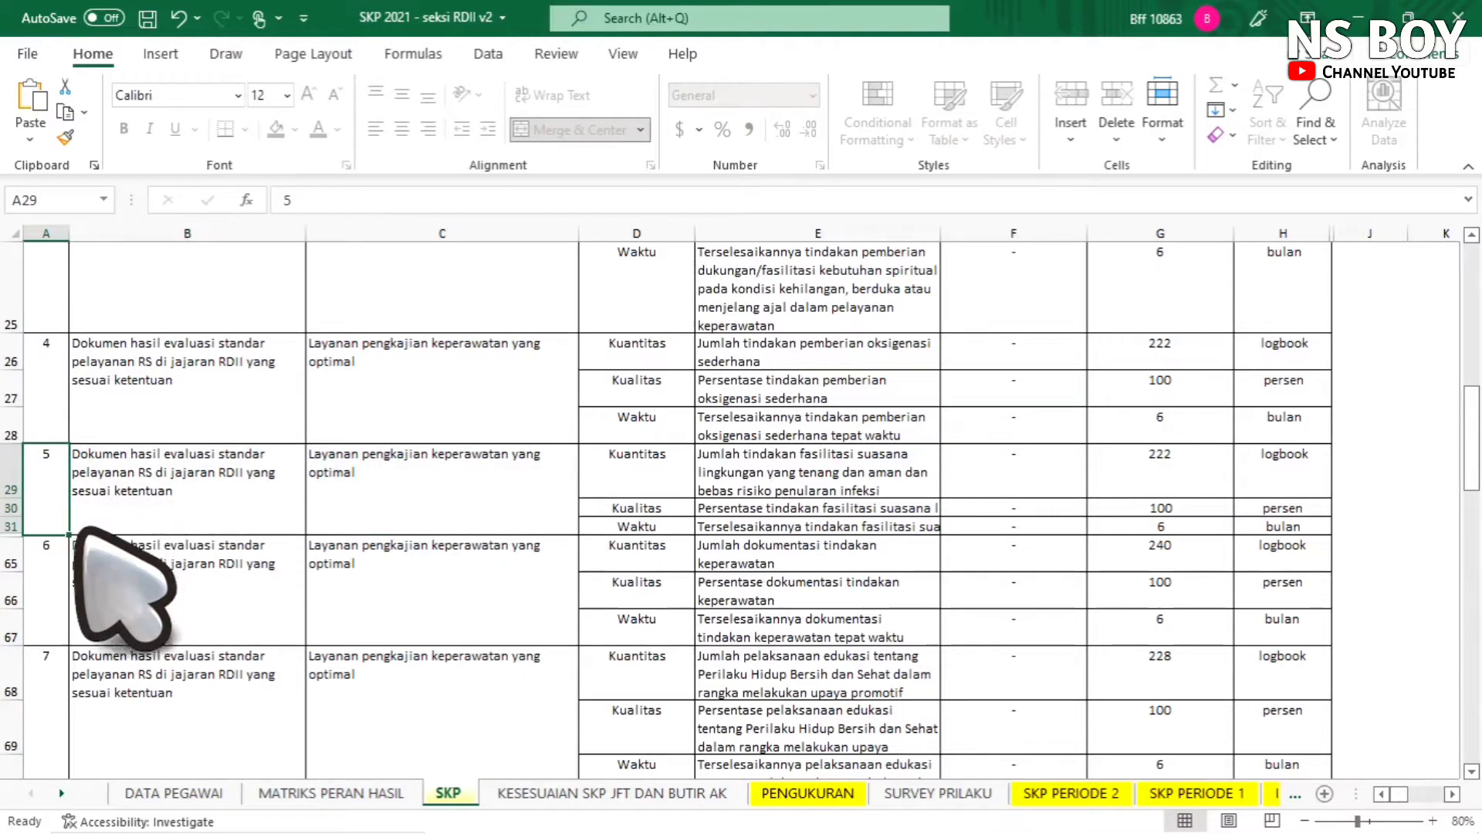
pyautogui.click(170, 575)
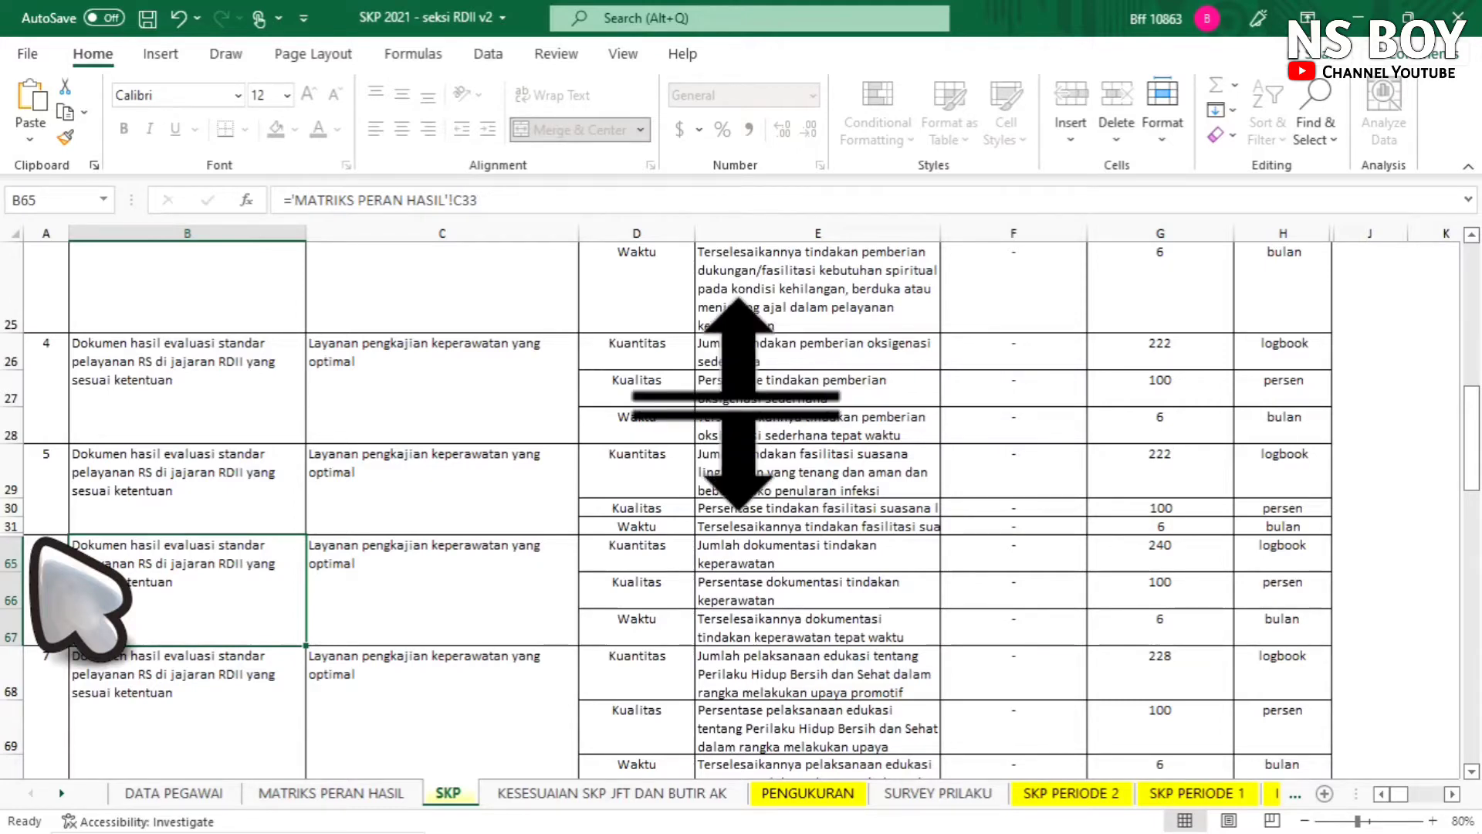
pyautogui.doubleClick(18, 537)
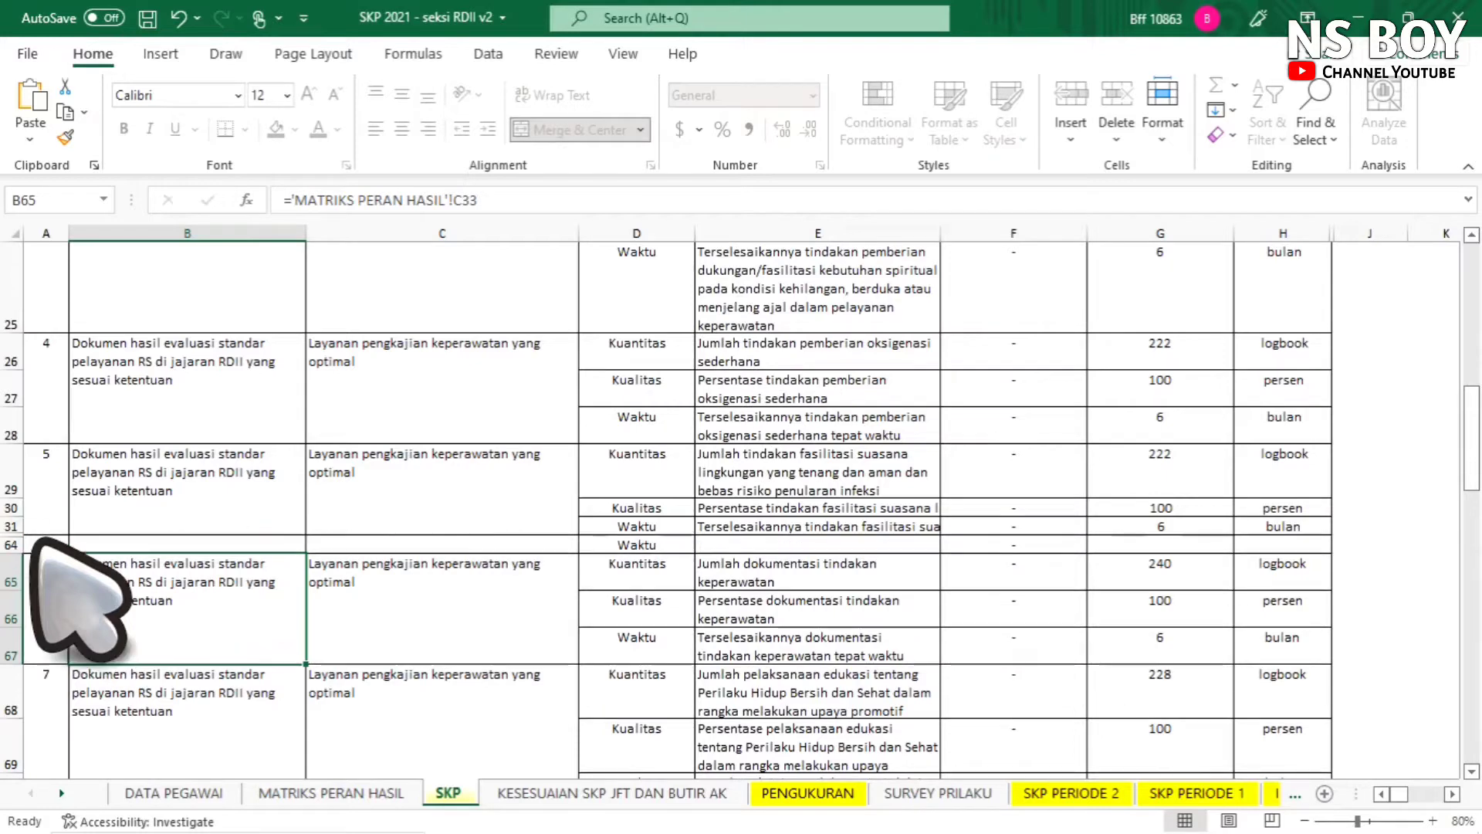
pyautogui.doubleClick(19, 535)
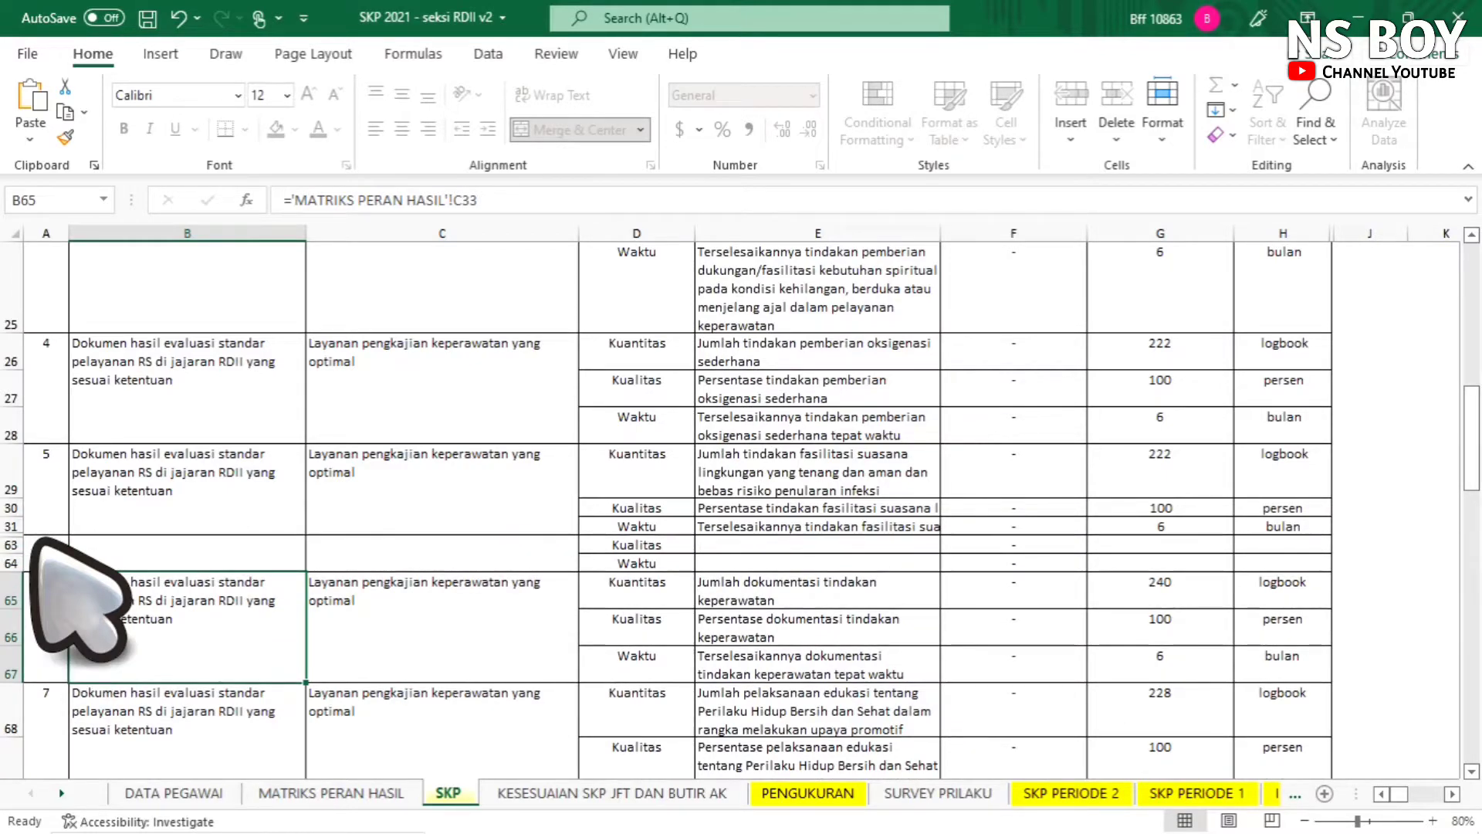
pyautogui.doubleClick(19, 534)
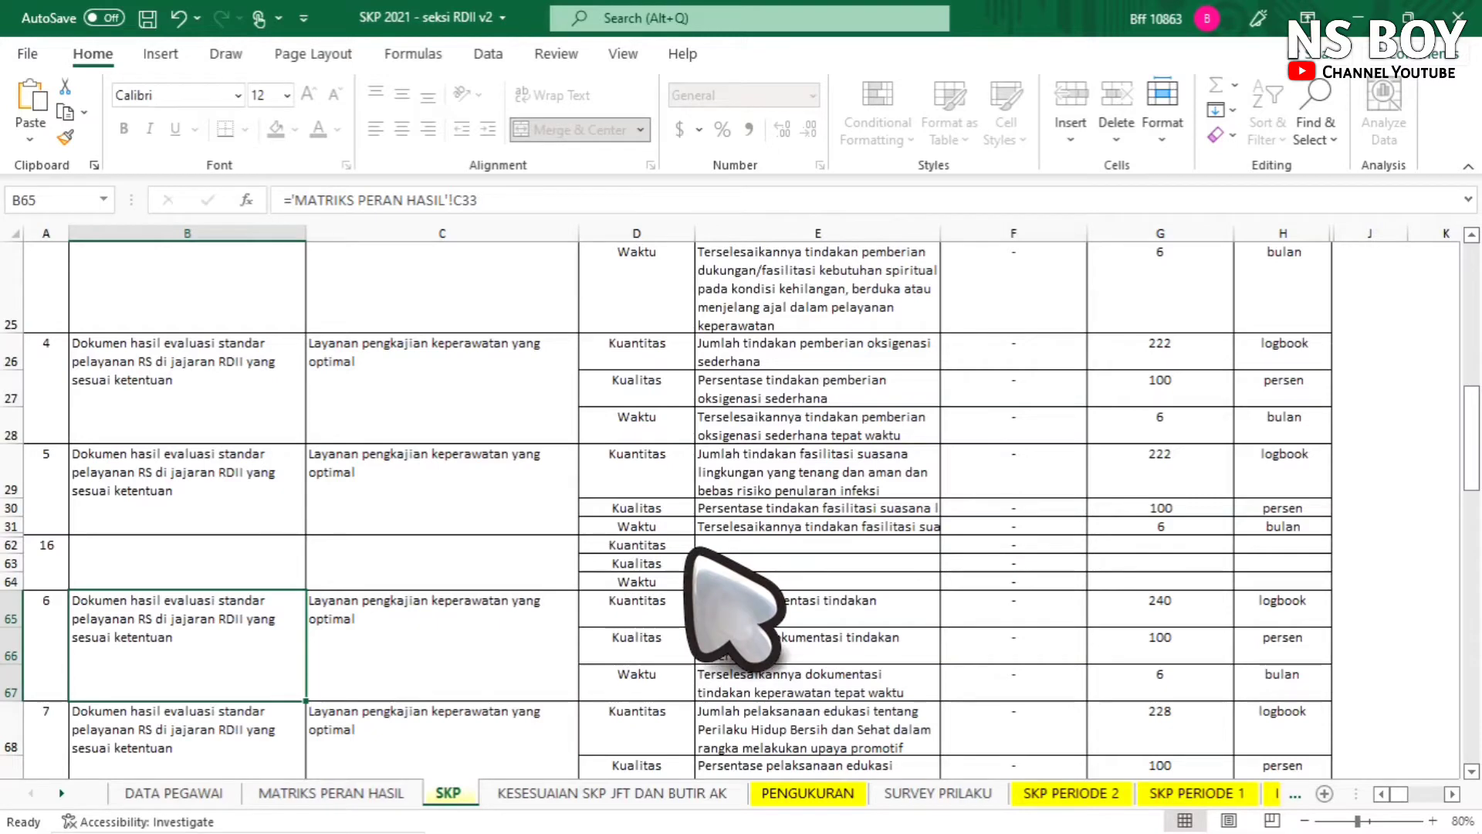
pyautogui.click(690, 550)
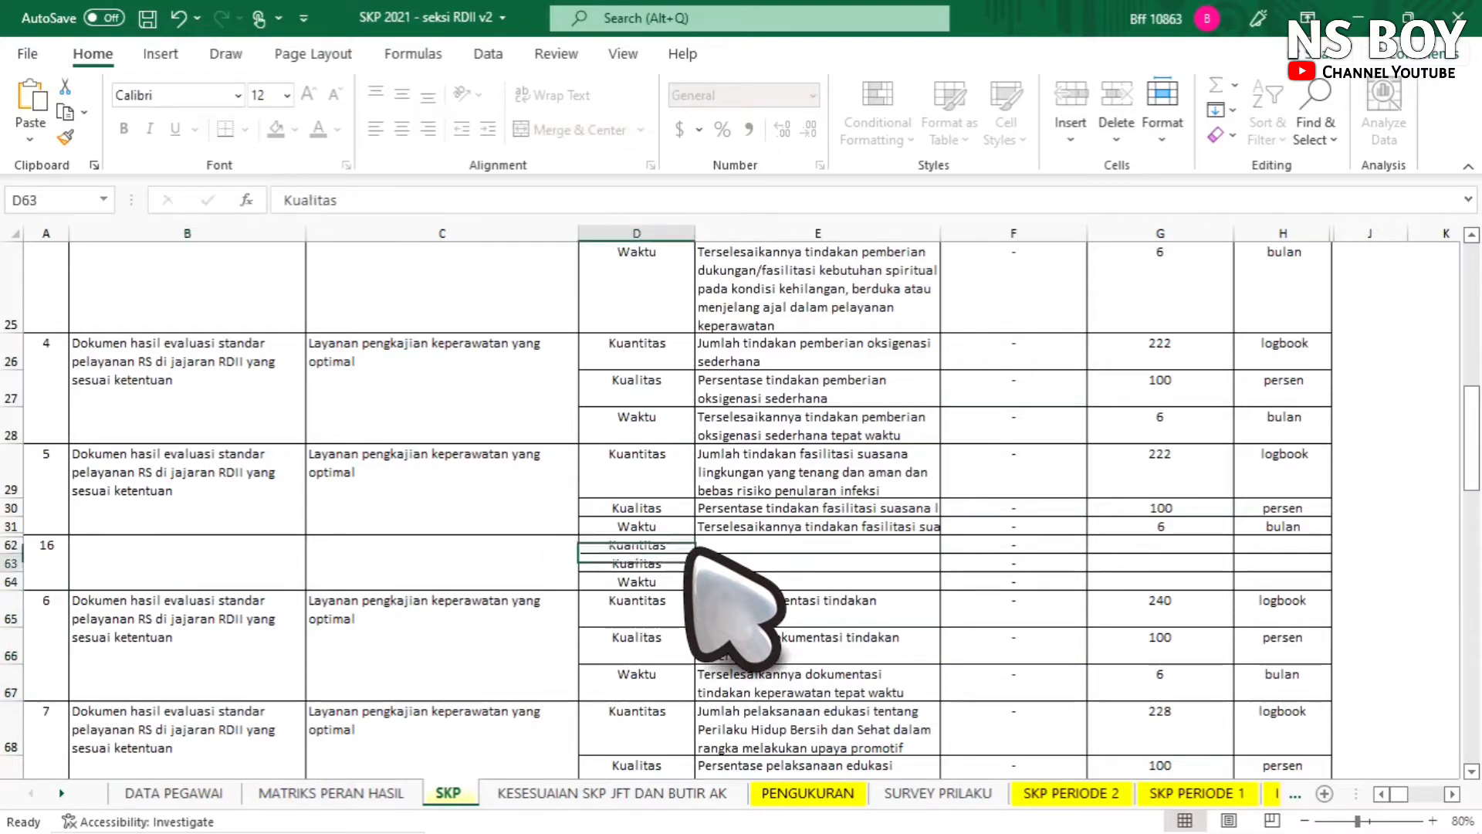
pyautogui.press('Down')
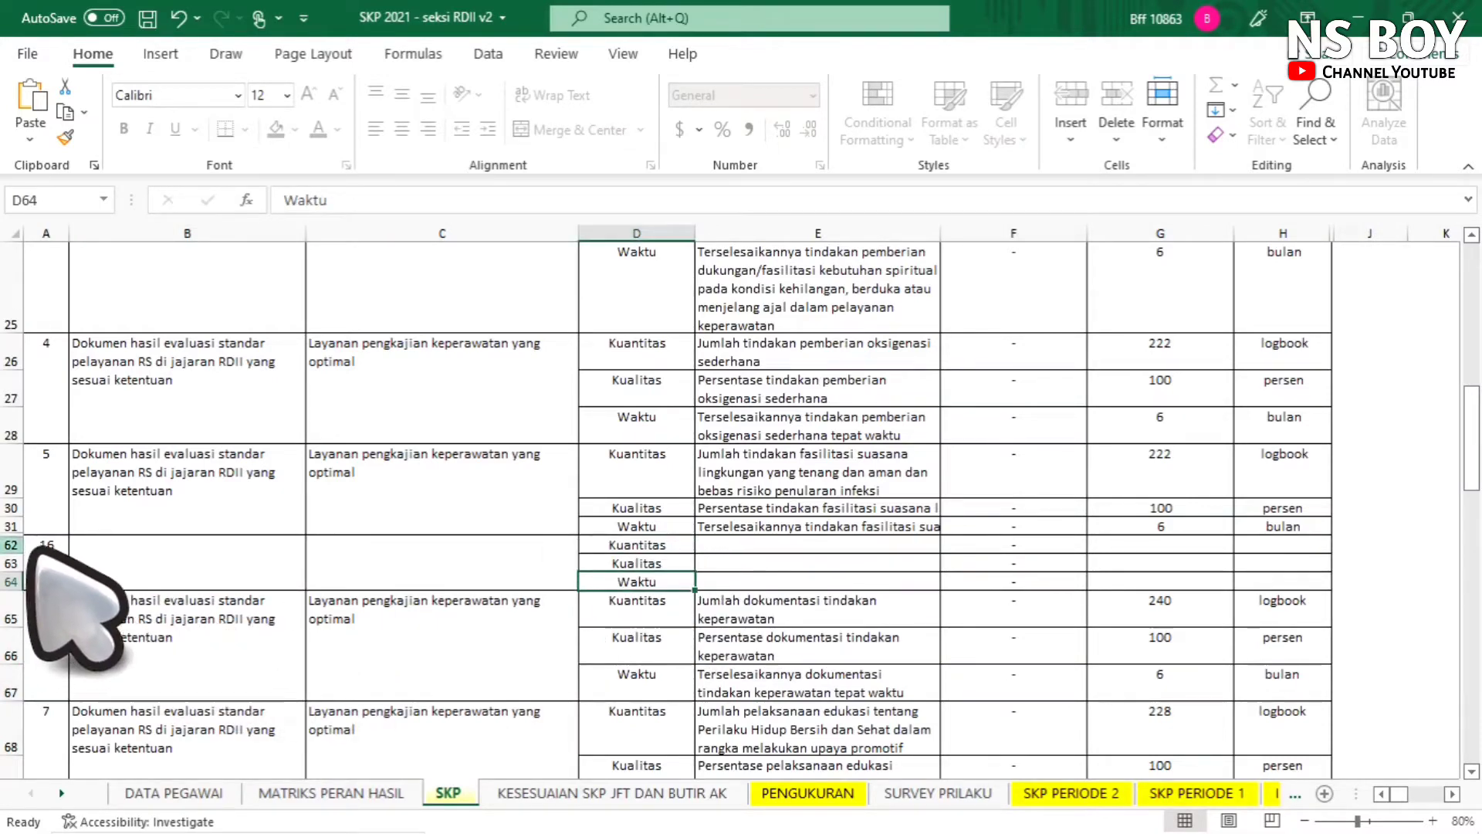
# - Unhide rows 59 to 61, the blank item 15 rows below item 5
pyautogui.doubleClick(16, 538)
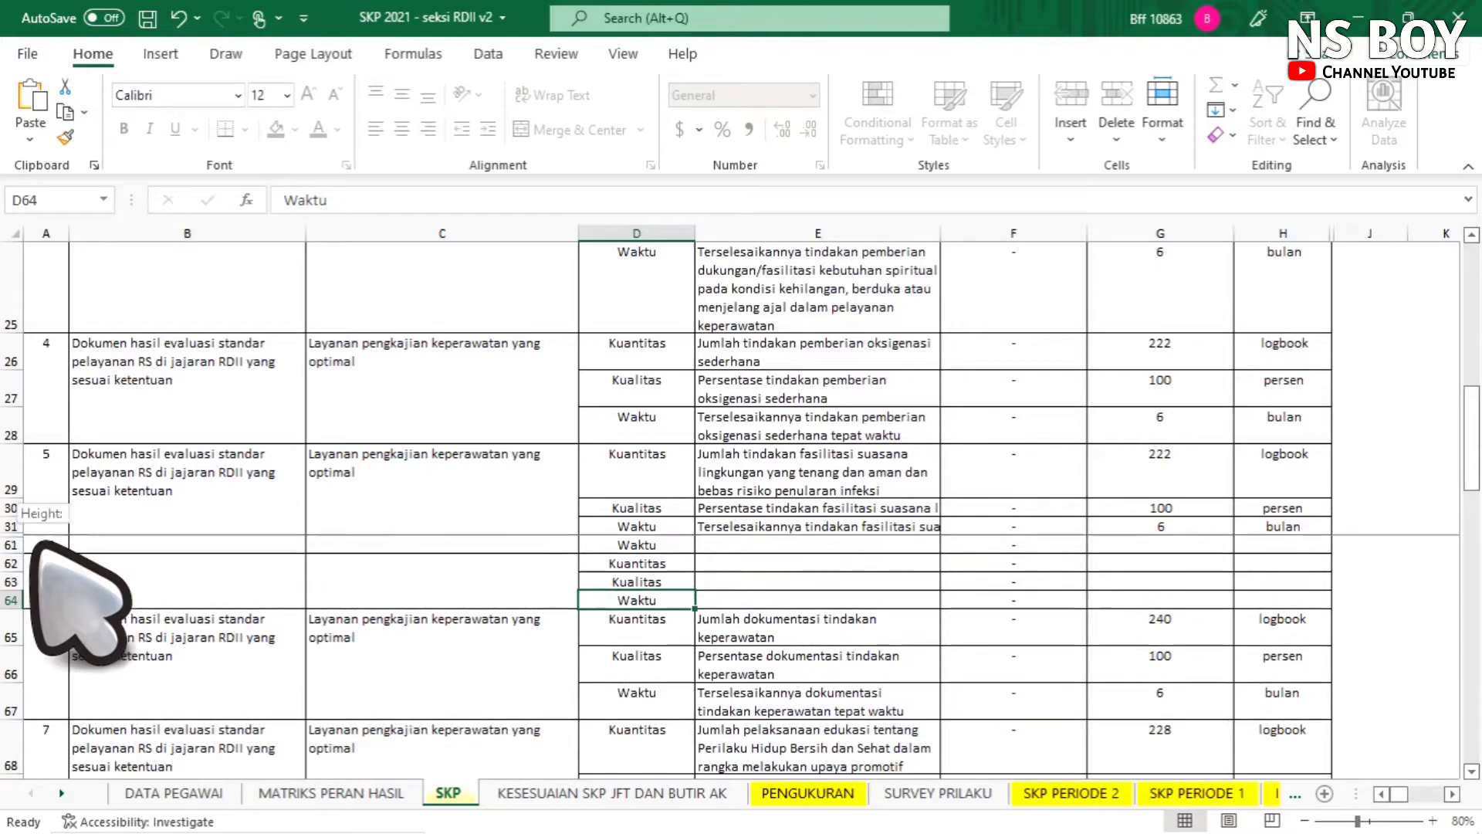
pyautogui.doubleClick(15, 538)
pyautogui.doubleClick(16, 538)
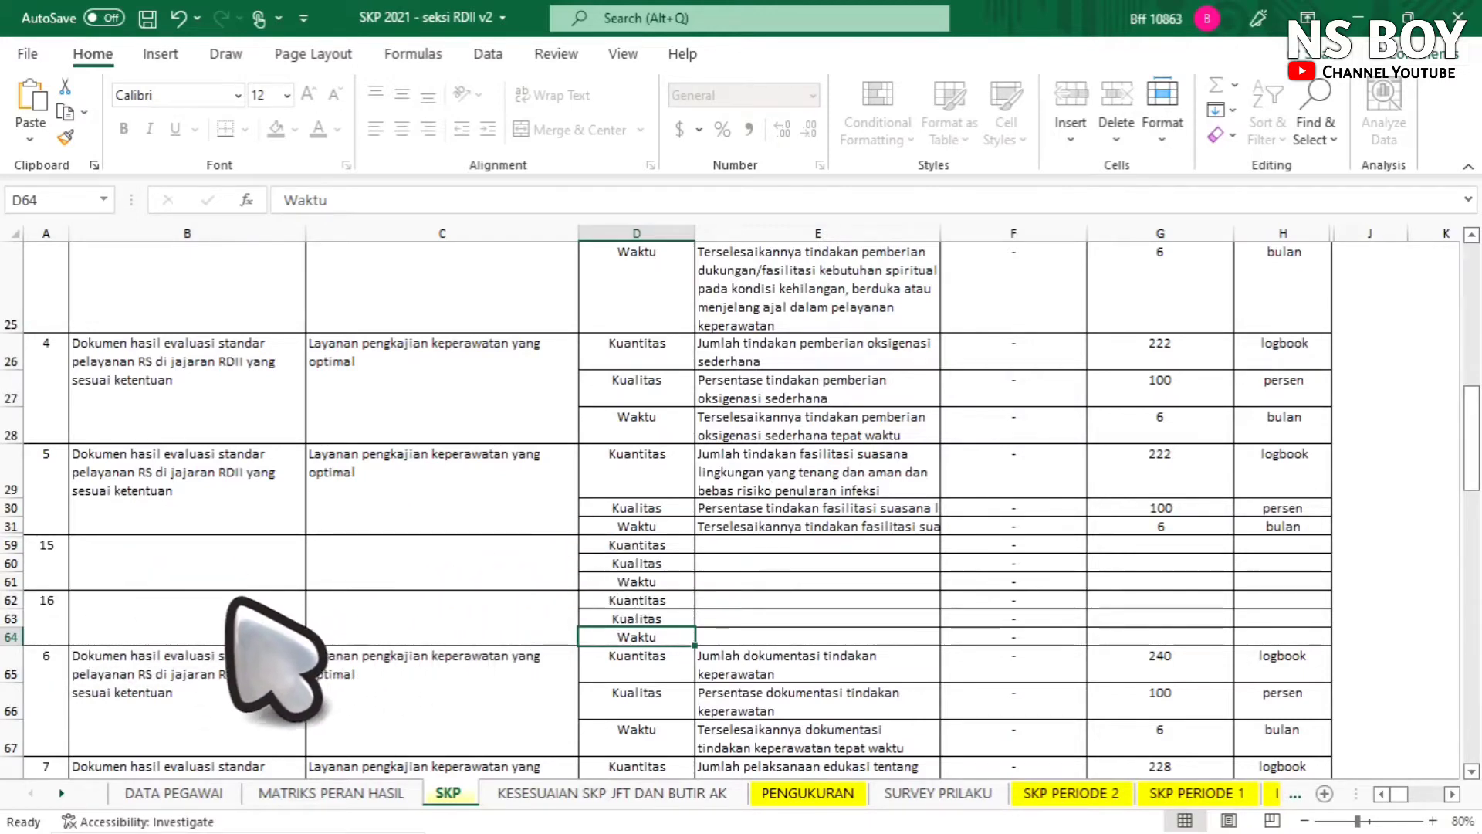
# - Hide the blank rows 59 to 64 of items 15 and 16 between items 5 and 6
pyautogui.moveTo(27, 545); pyautogui.dragTo(17, 647)
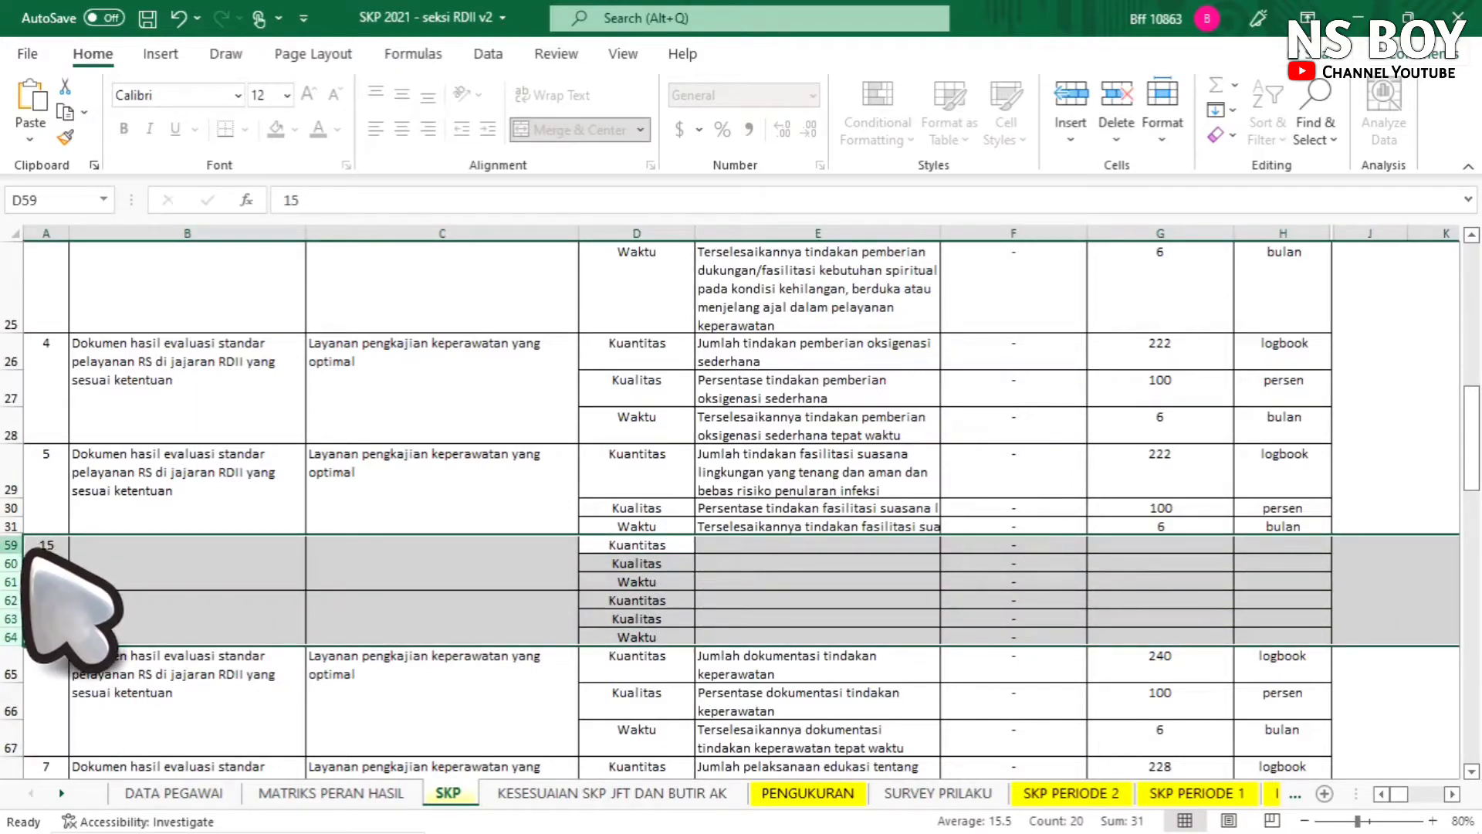
pyautogui.rightClick(33, 549)
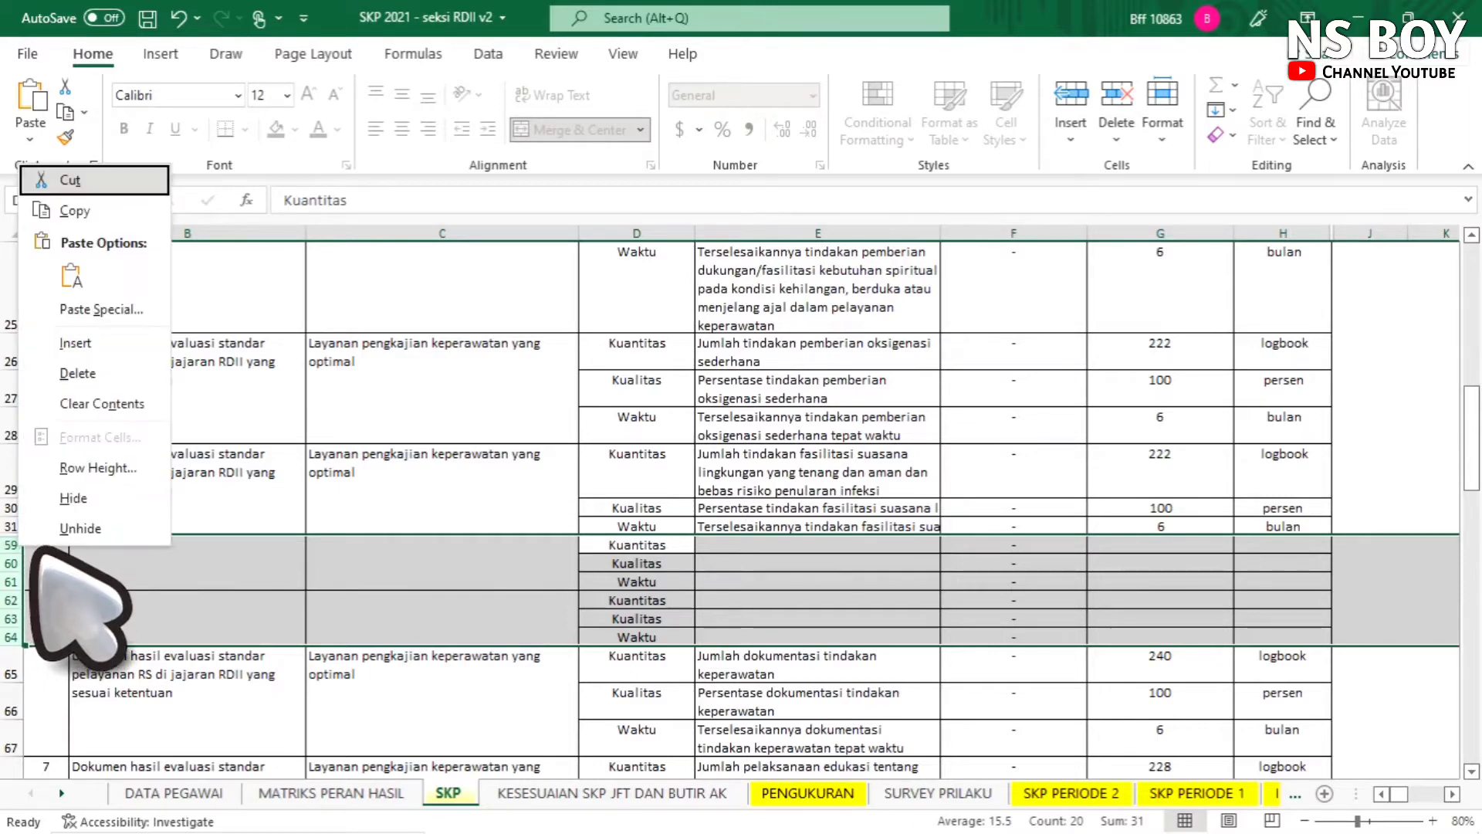
pyautogui.click(108, 496)
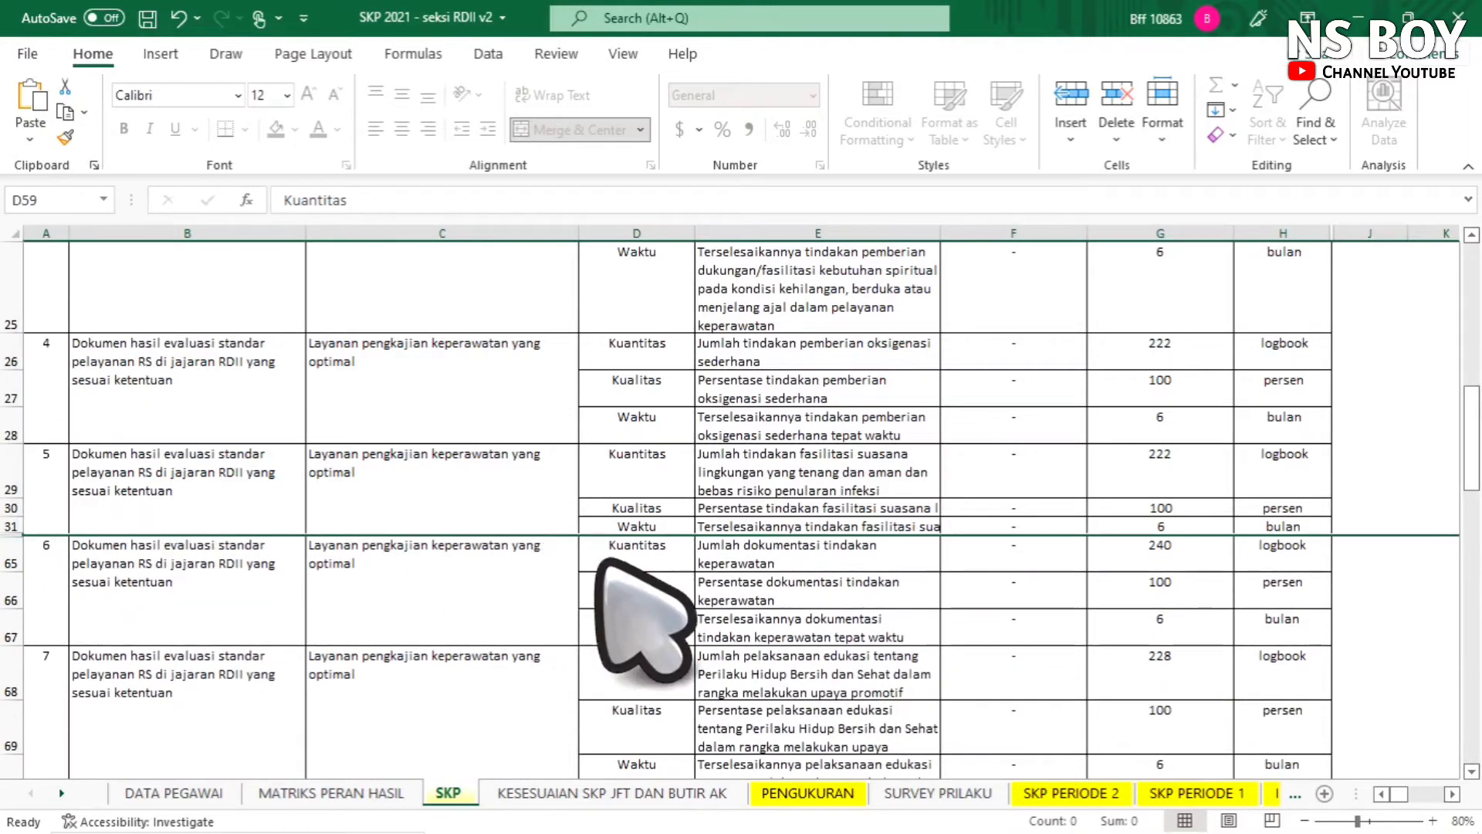
pyautogui.click(662, 561)
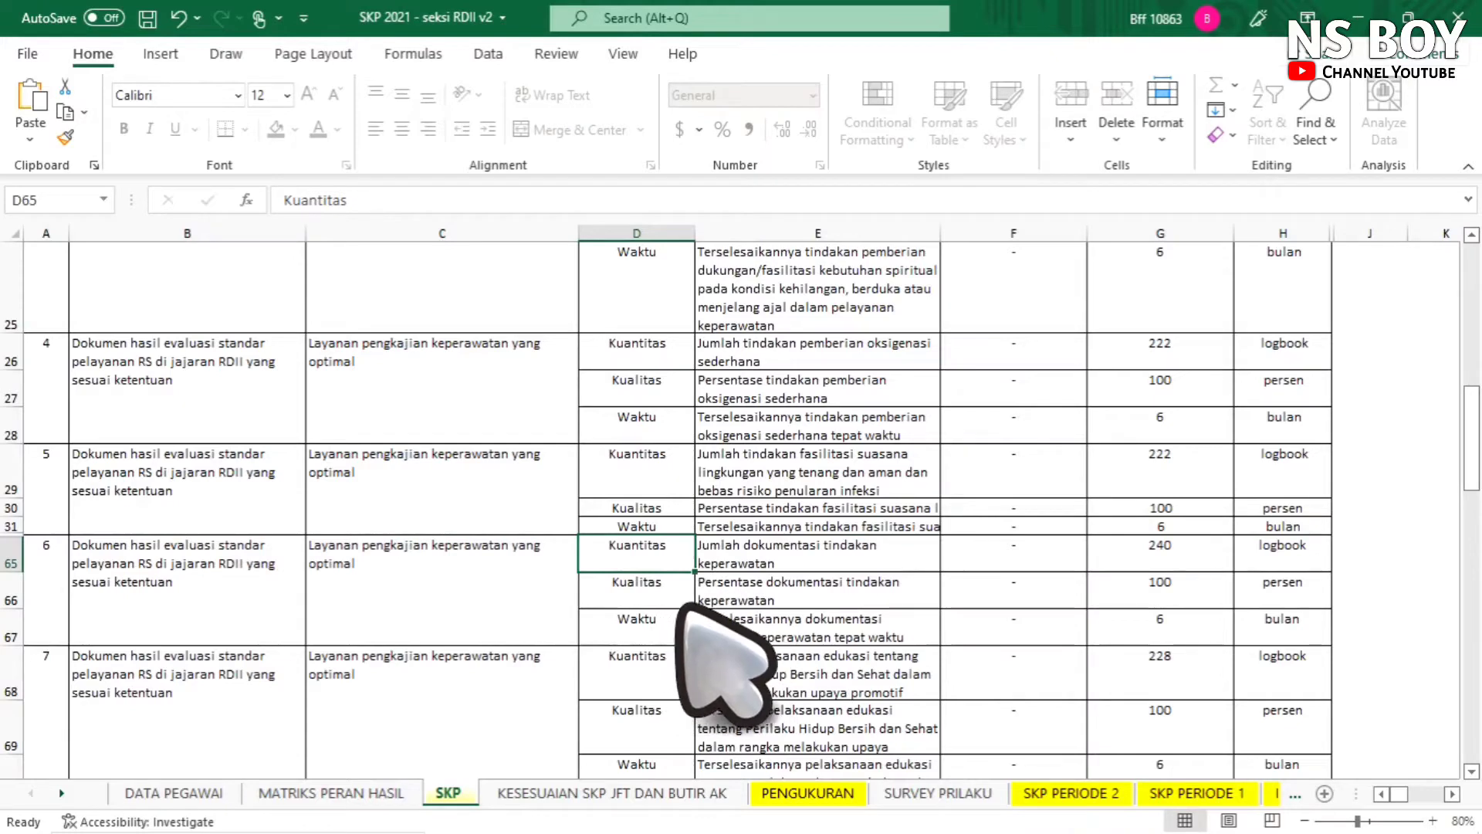
pyautogui.press('Down')
pyautogui.press('Down')
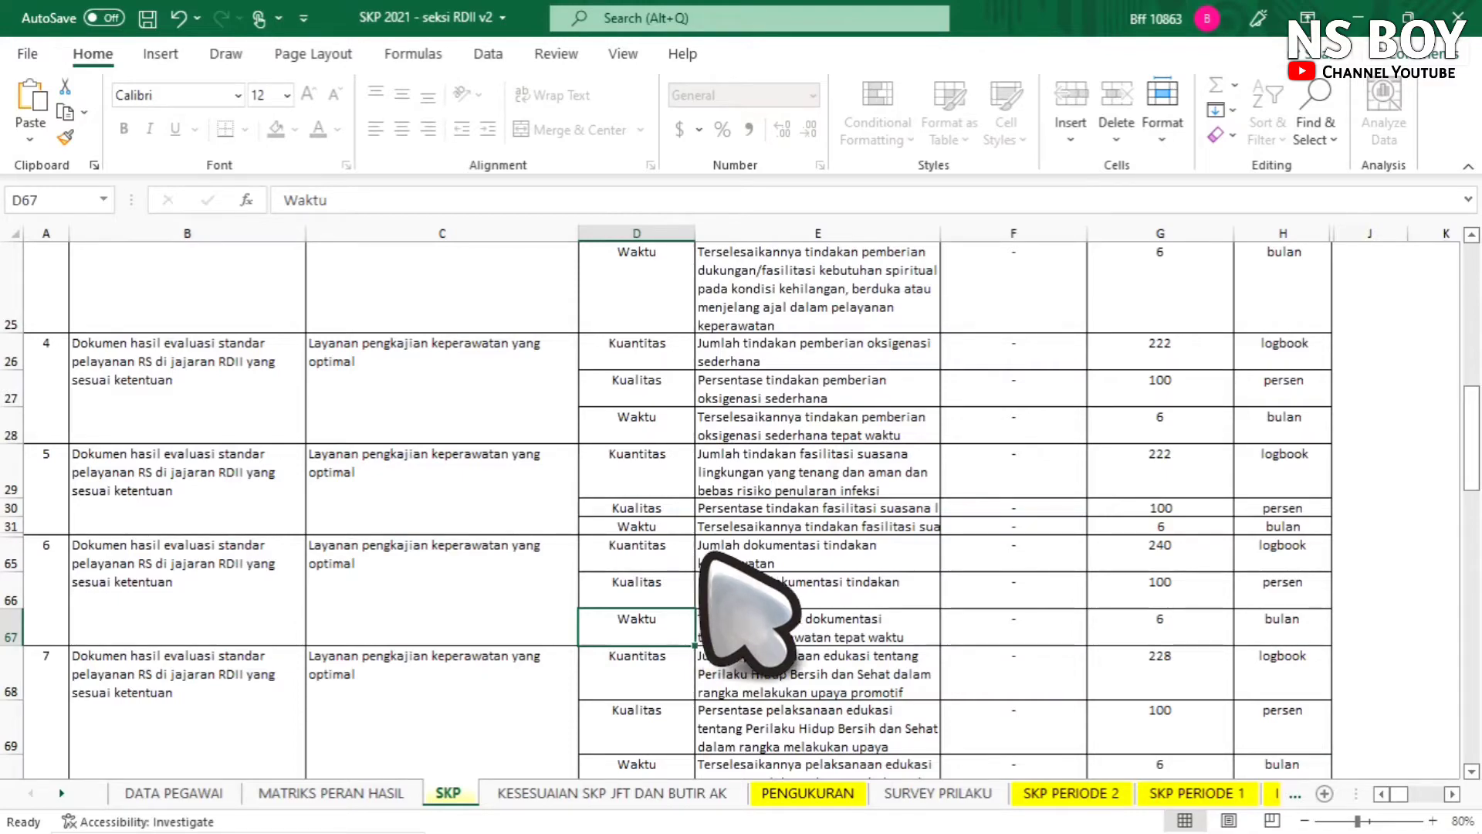
# - Show the SKP 2021 workbook and the hasil_kinerja_asn workbook side by side in reduced windows
pyautogui.scroll(6, 704, 557)
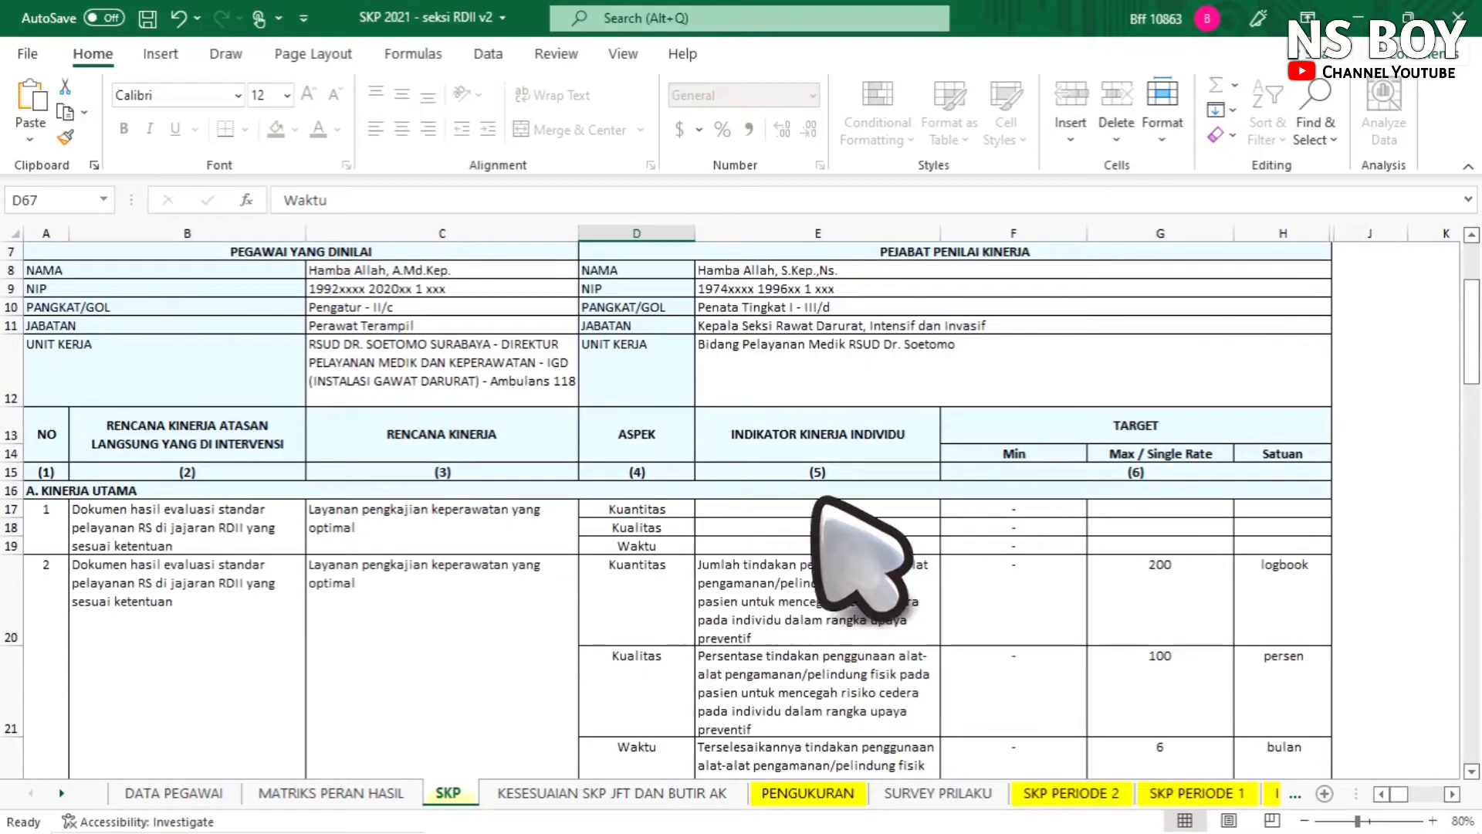
pyautogui.click(824, 512)
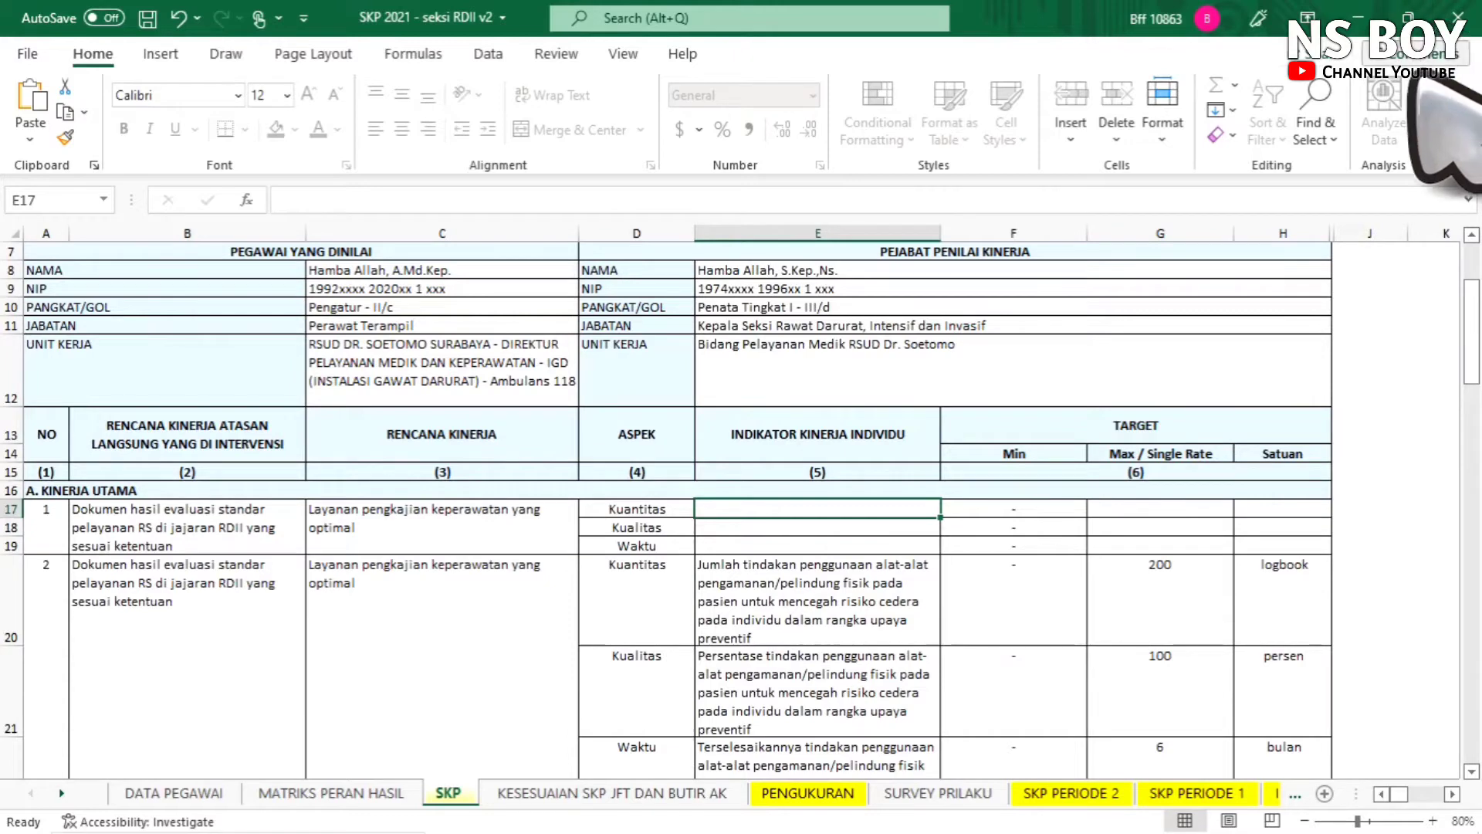
pyautogui.click(1407, 17)
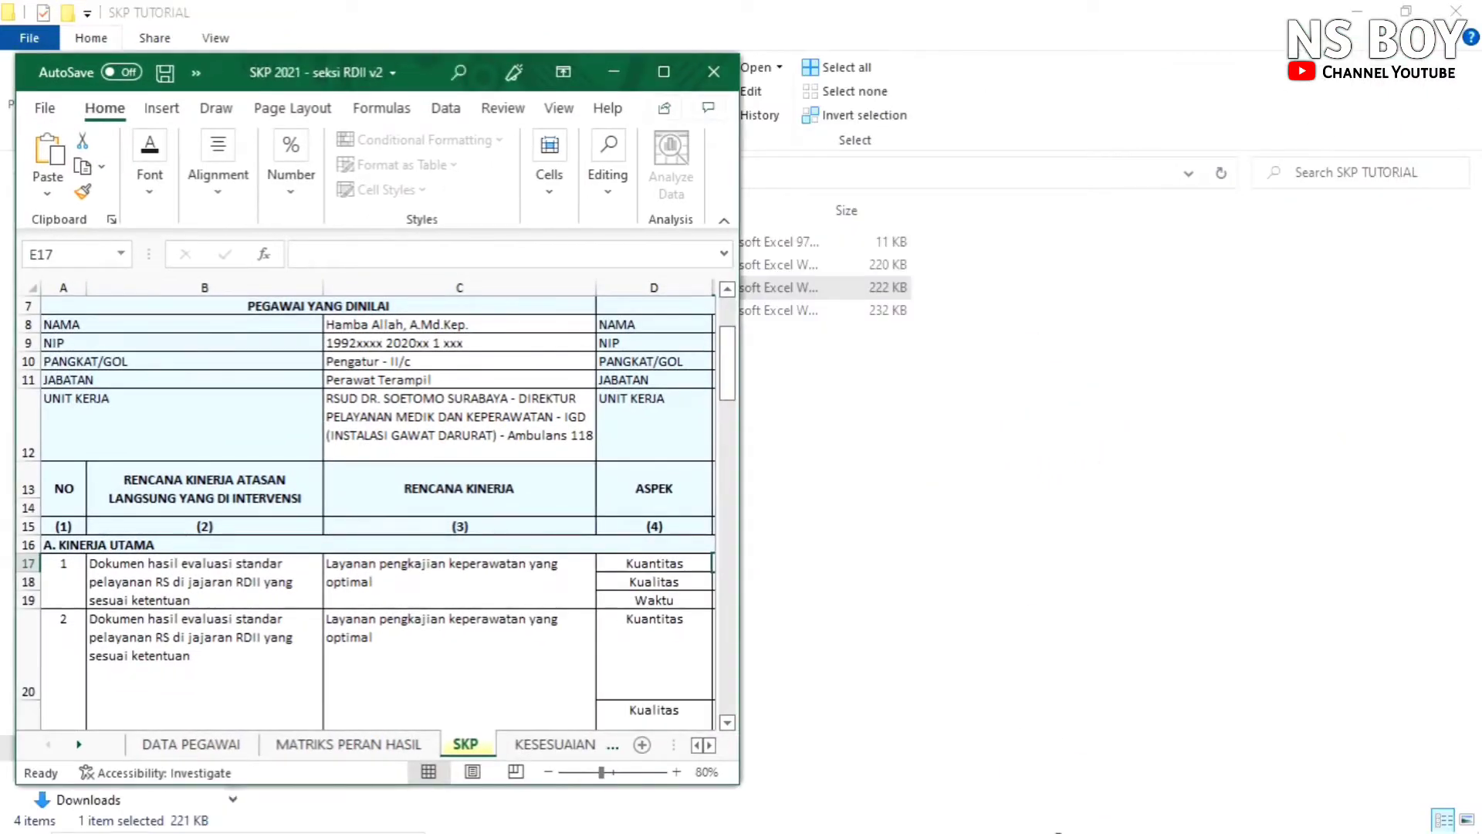
pyautogui.moveTo(1060, 831)
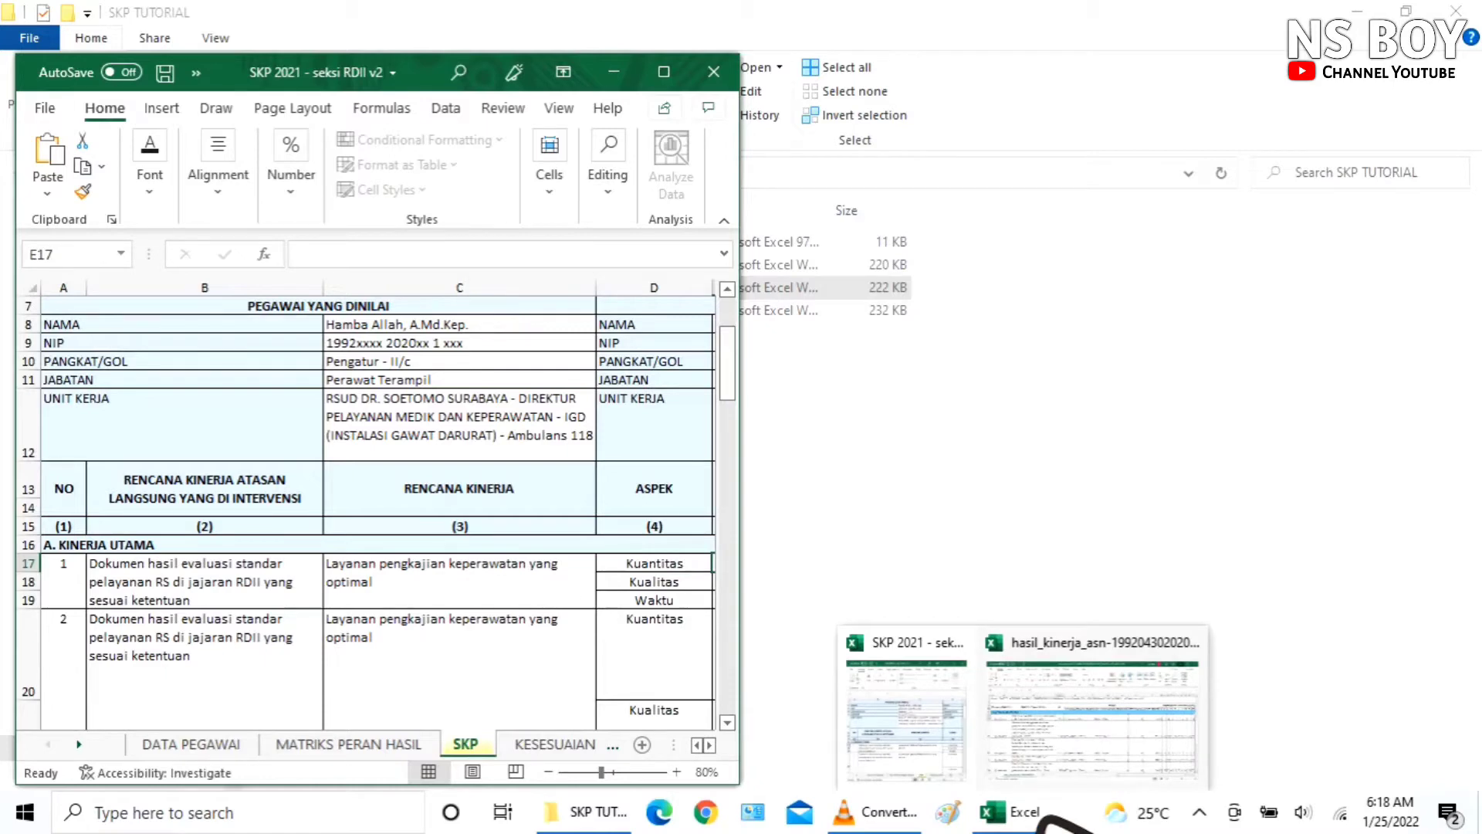
pyautogui.click(1104, 741)
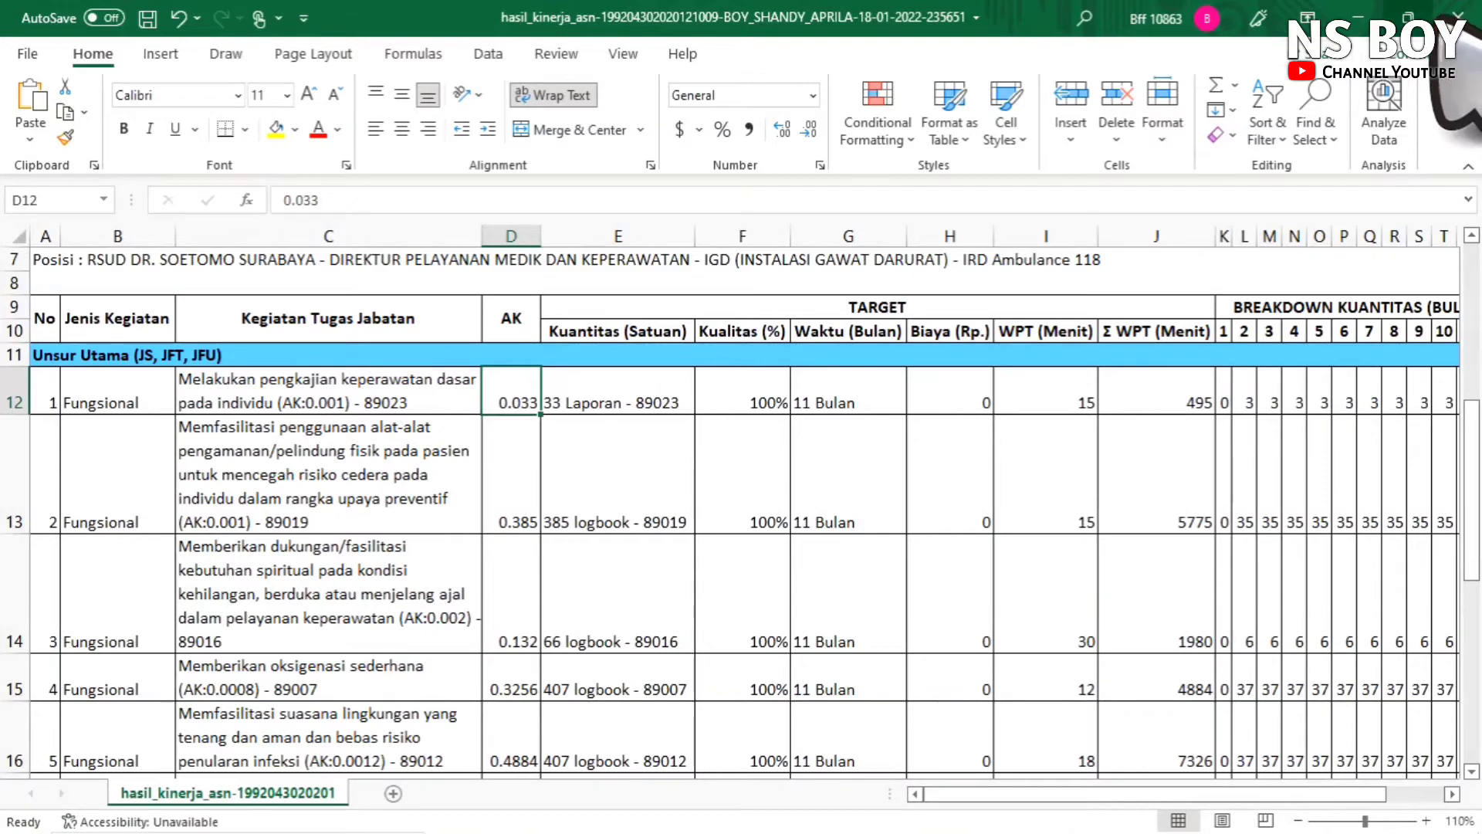
pyautogui.click(1407, 17)
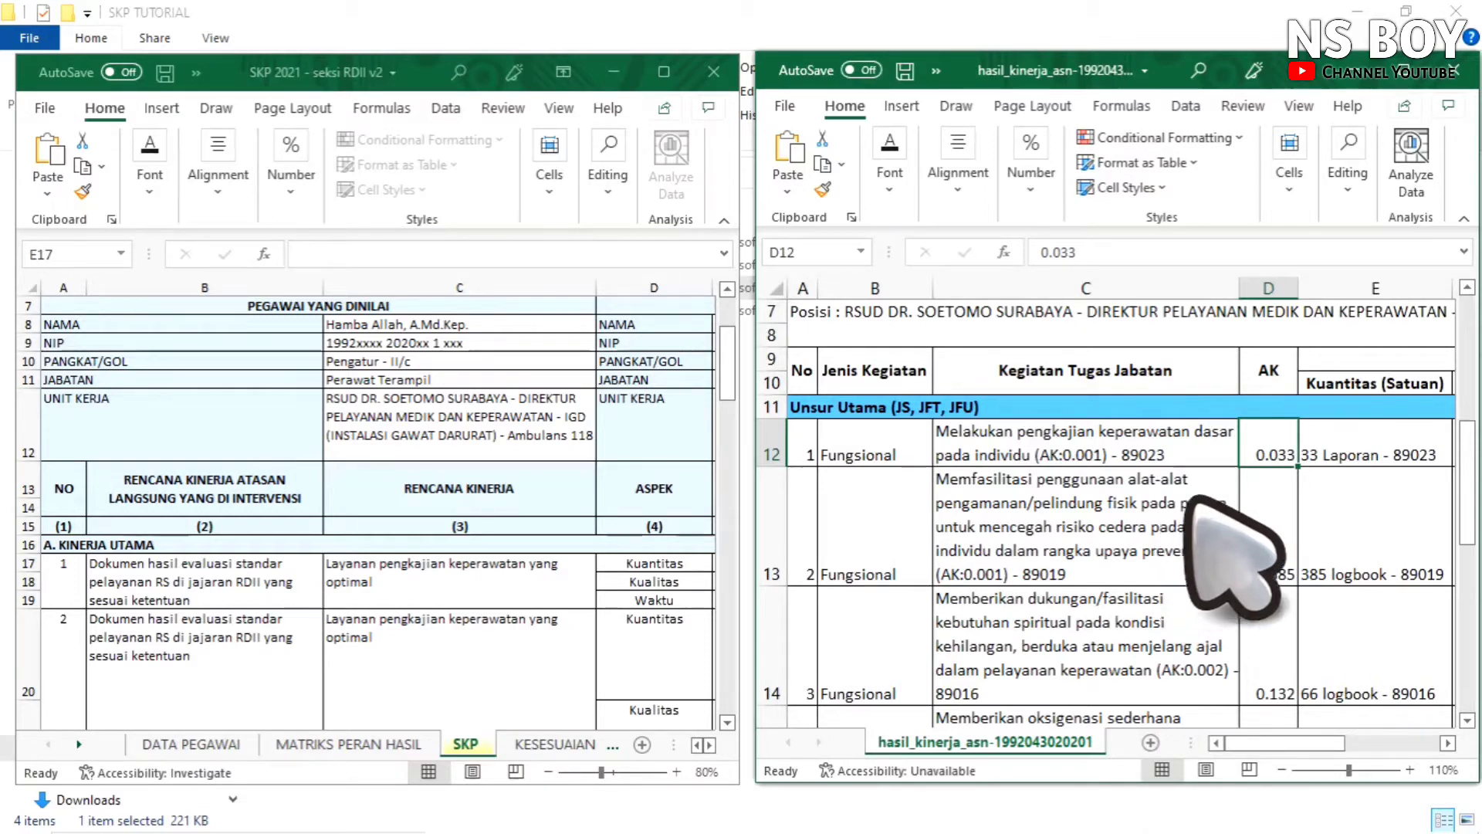
pyautogui.scroll(-3, 1188, 579)
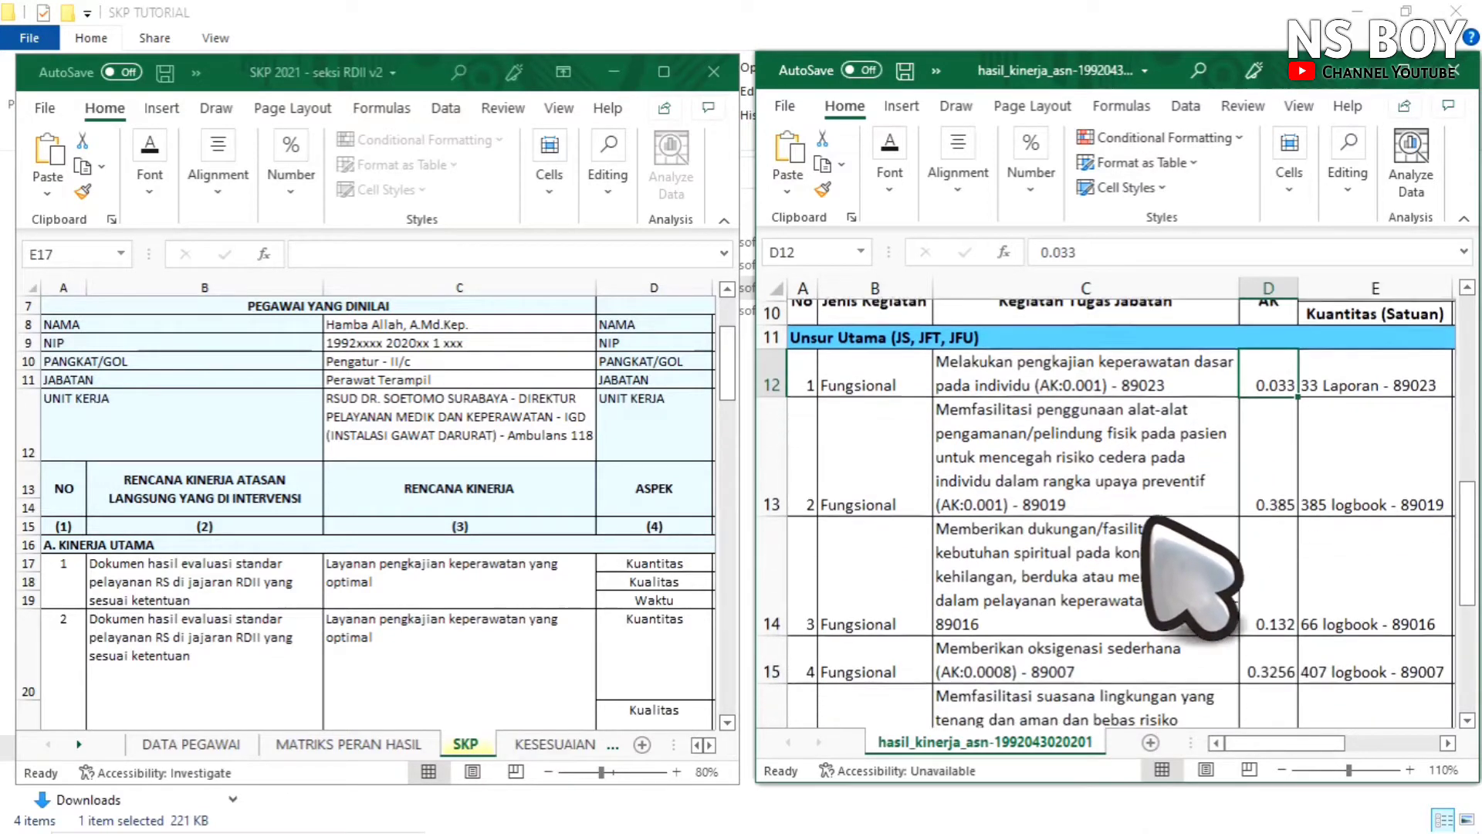
pyautogui.scroll(1, 1189, 579)
pyautogui.scroll(3, 1158, 532)
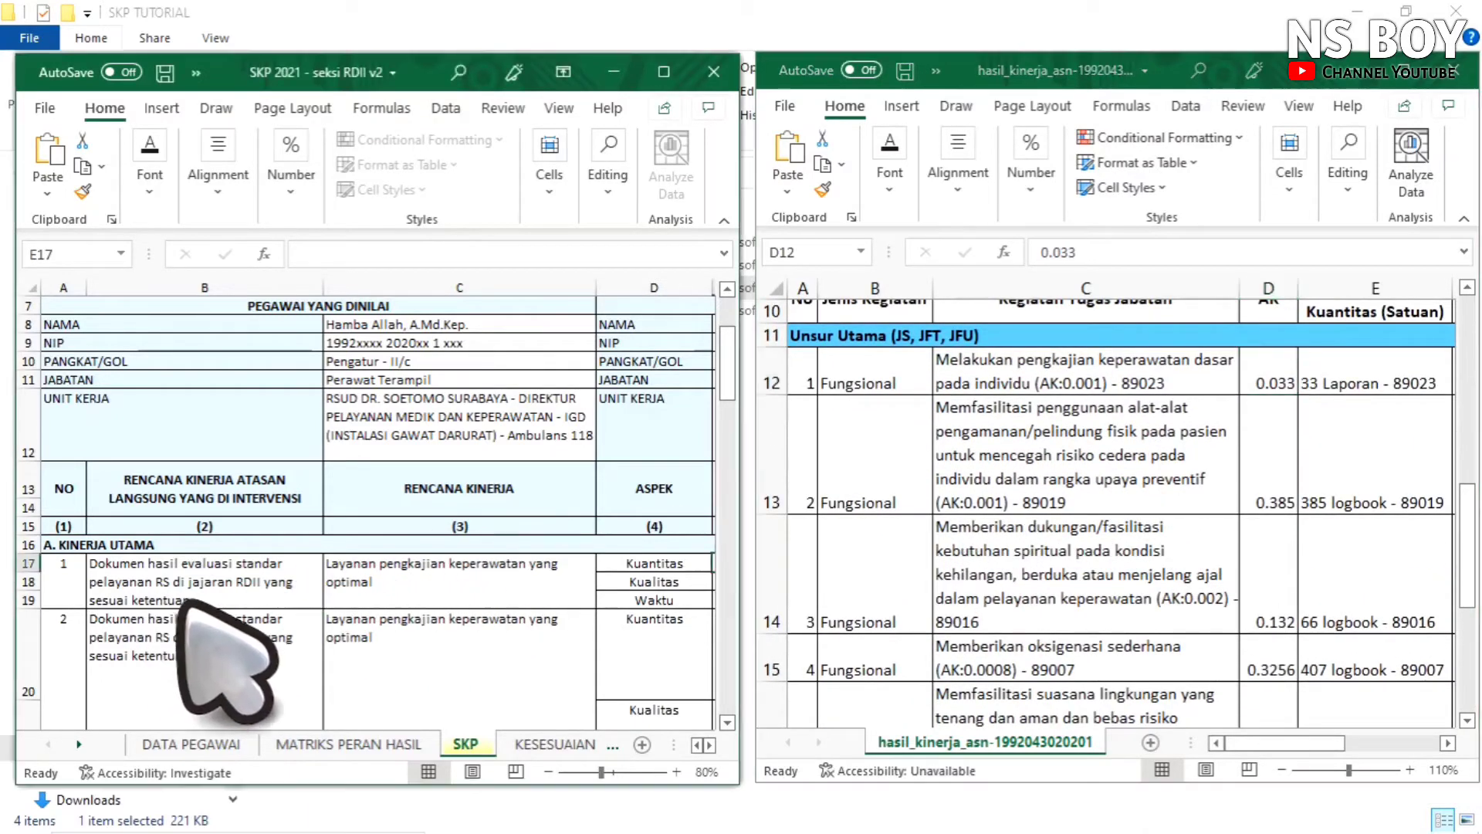
# - Copy the phrase "pengkajian keperawatan dasar pada individu" from activity 1 in cell C12 of the hasil_kinerja_asn workbook for item 1's indicators
pyautogui.click(223, 562)
pyautogui.scroll(-1, 304, 661)
pyautogui.scroll(1, 351, 599)
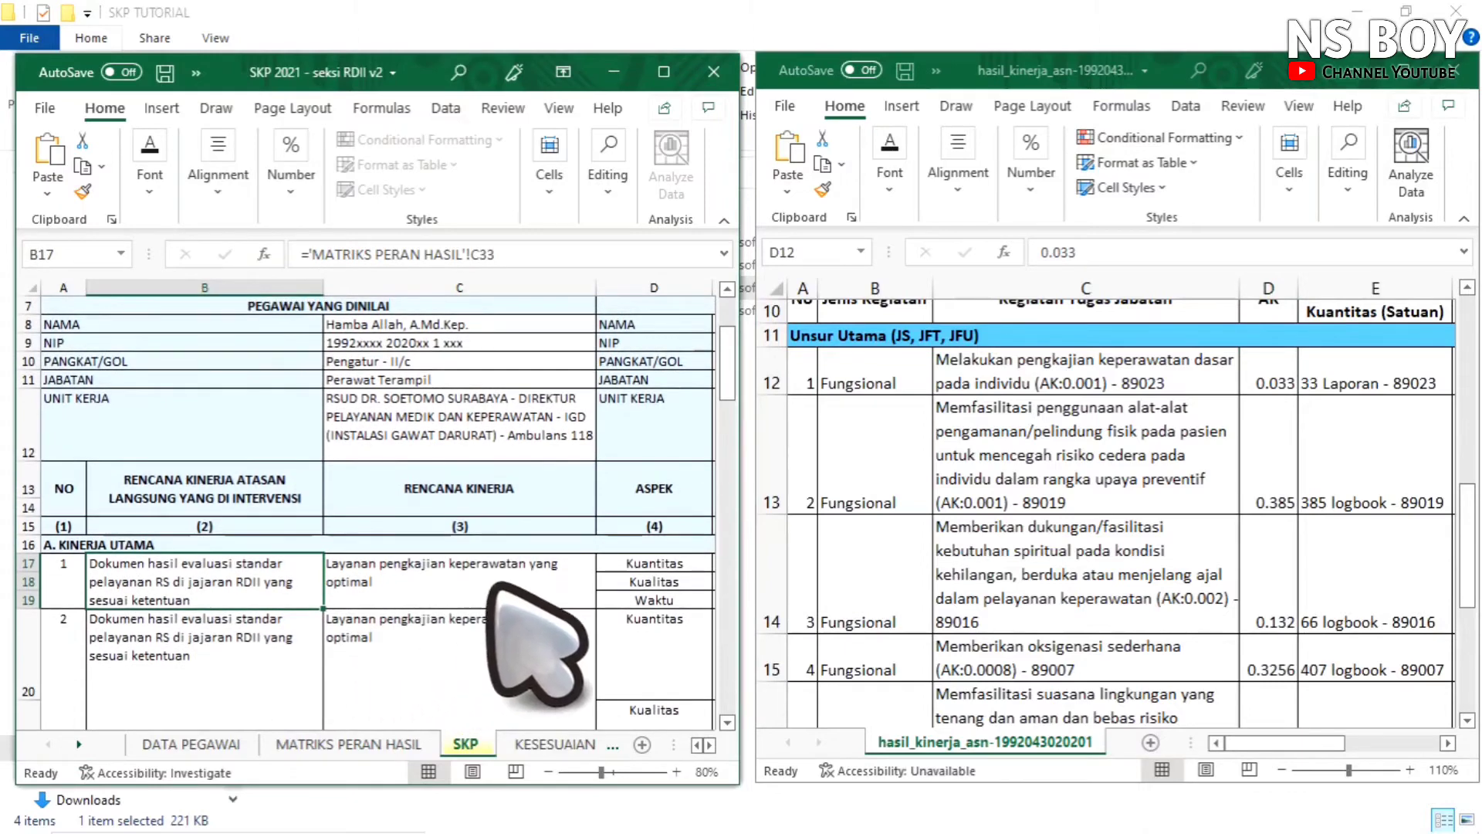
pyautogui.hscroll(3, 737, 752)
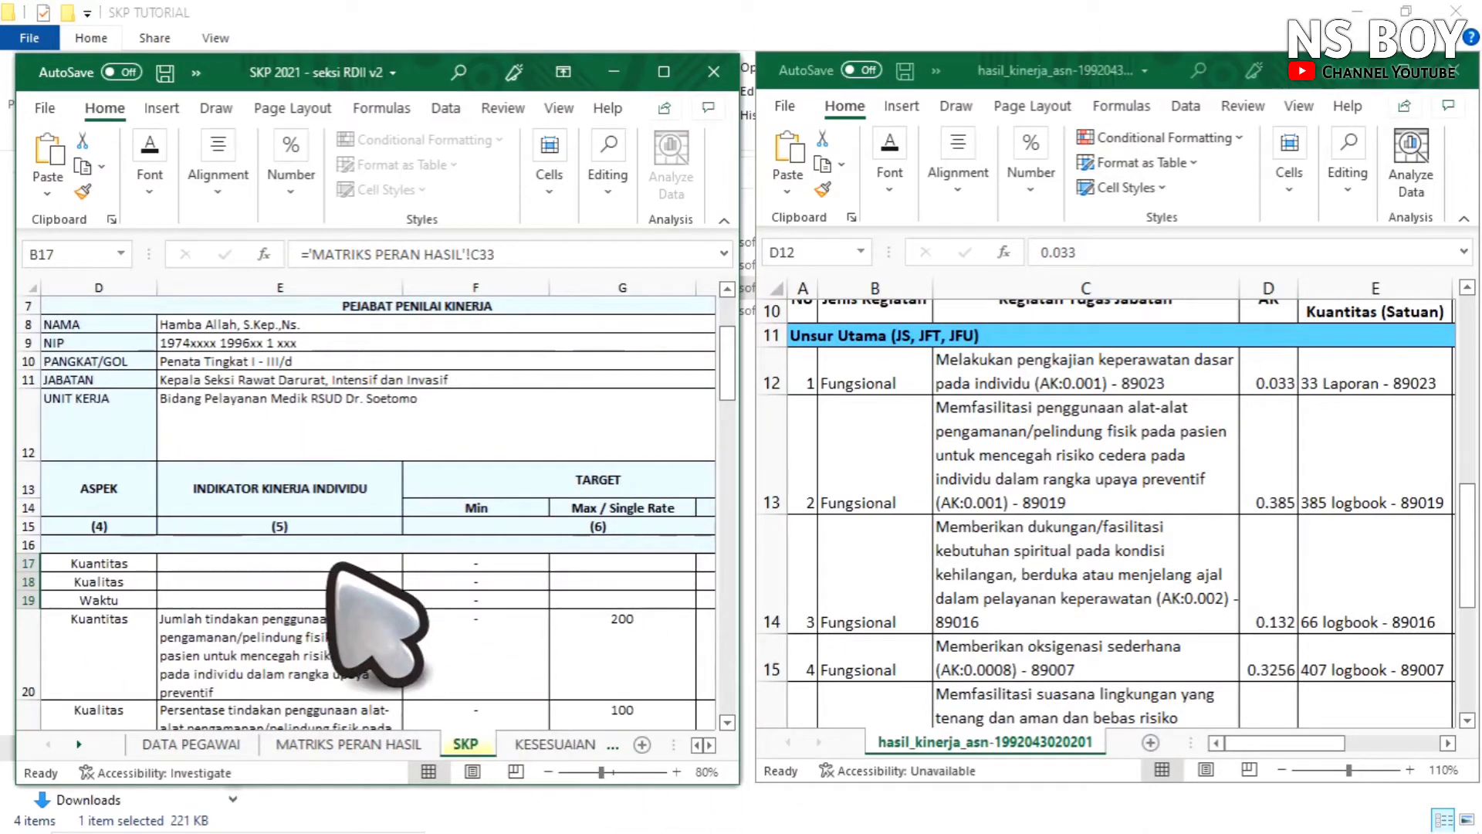
pyautogui.click(333, 564)
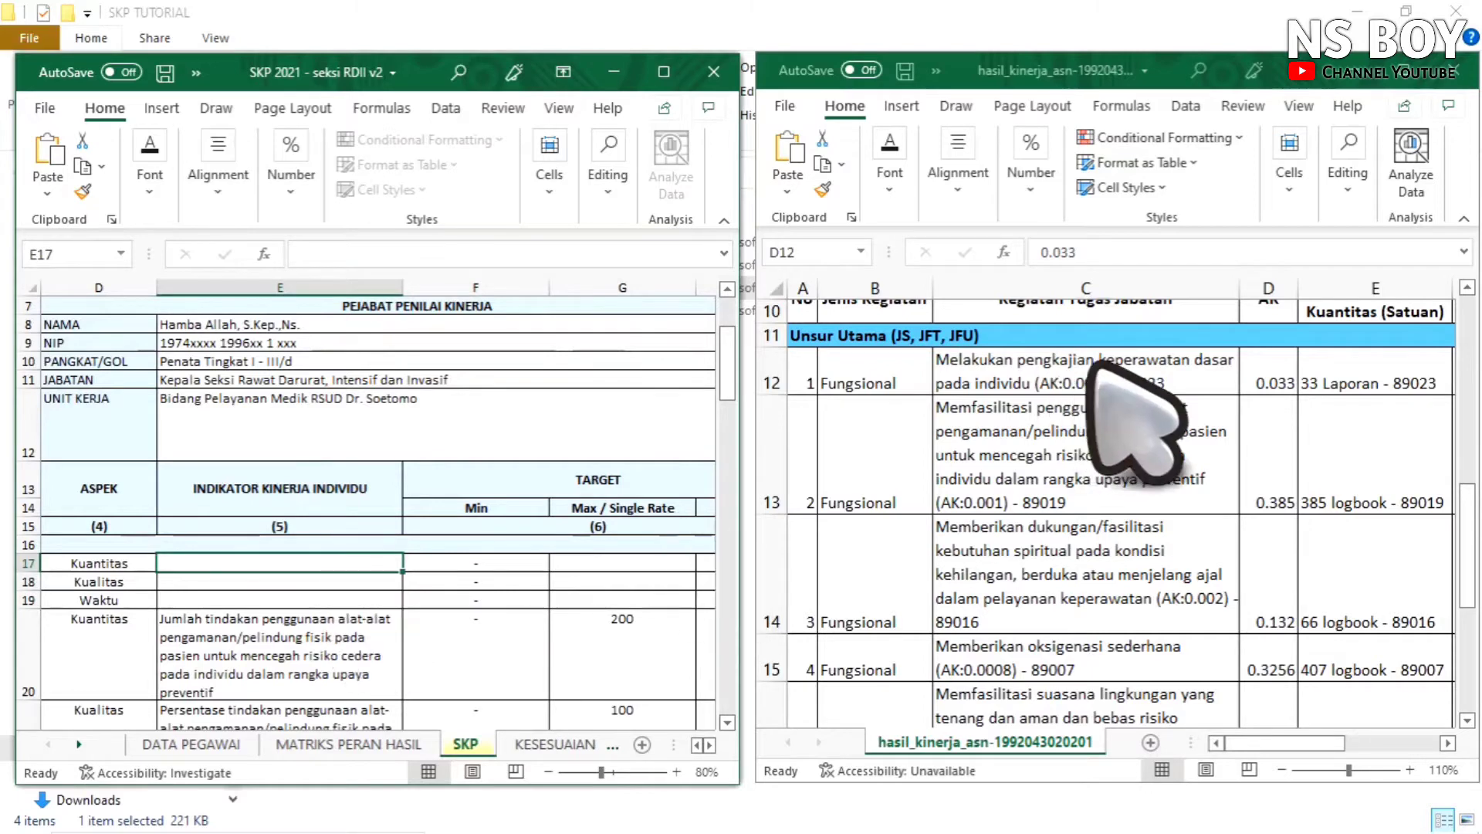
pyautogui.click(1054, 384)
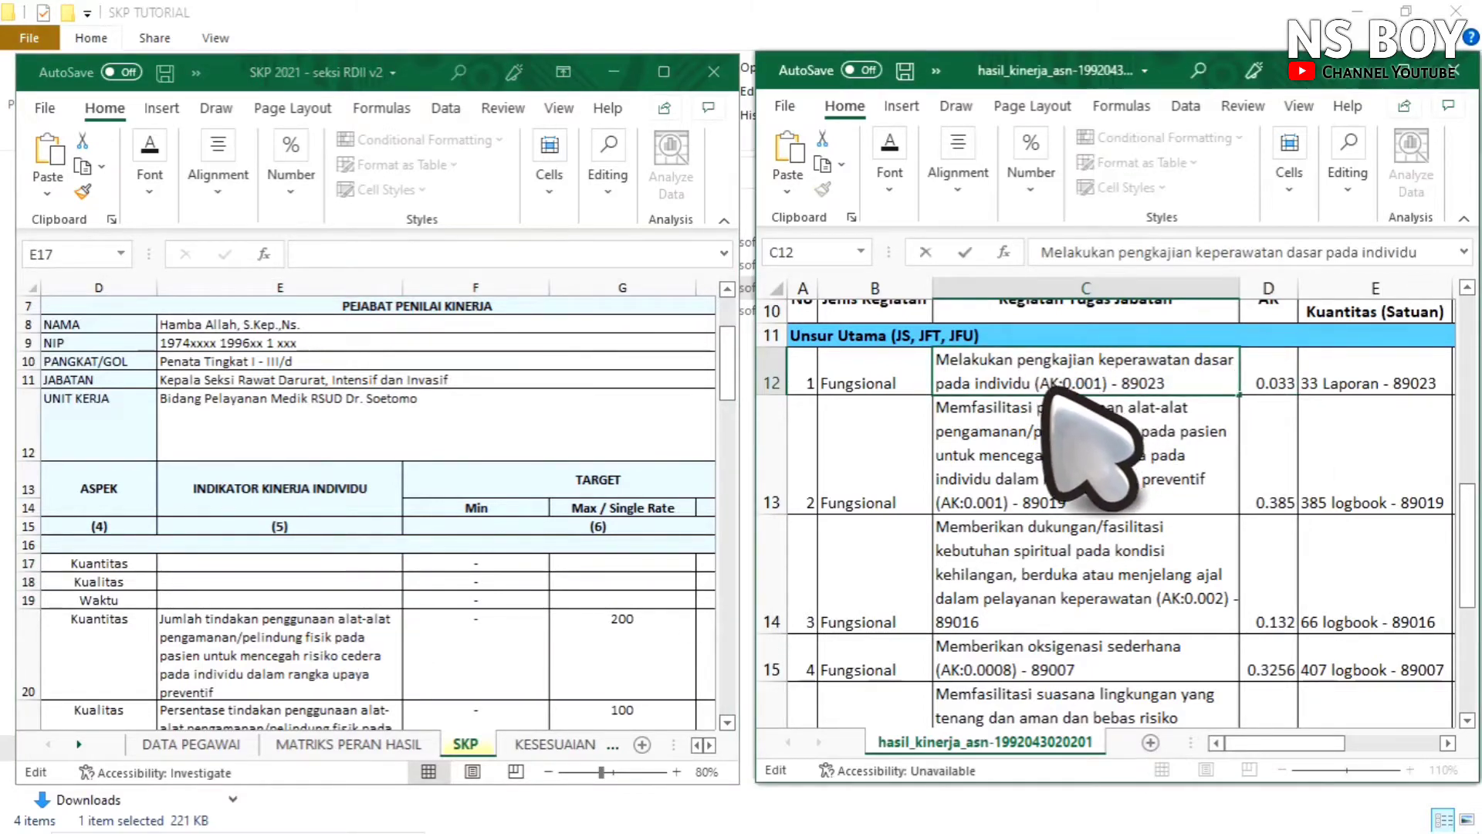
pyautogui.moveTo(1052, 385); pyautogui.dragTo(1042, 364)
pyautogui.hotkey('ctrl', 'c')
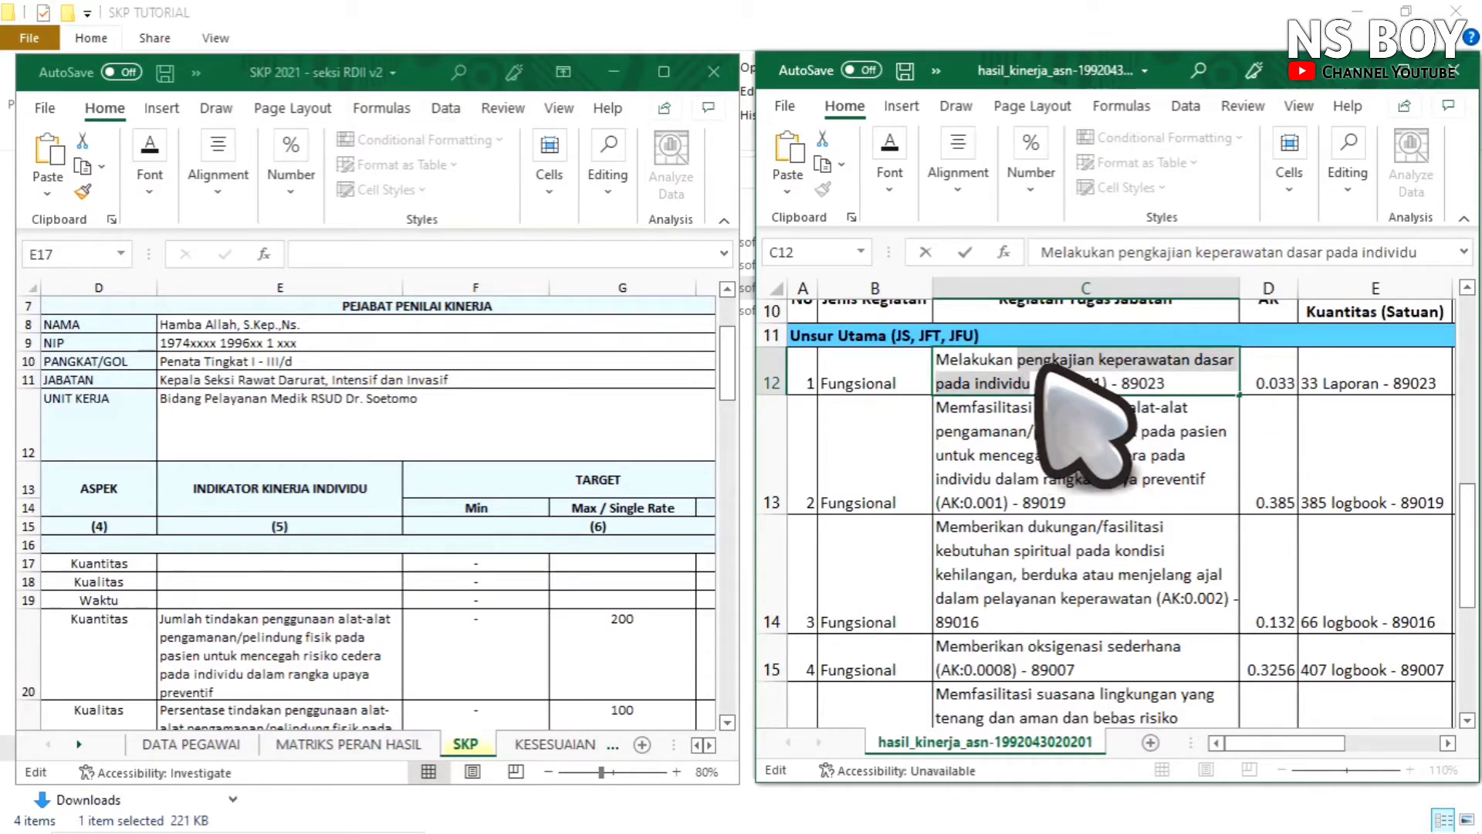
pyautogui.click(1069, 444)
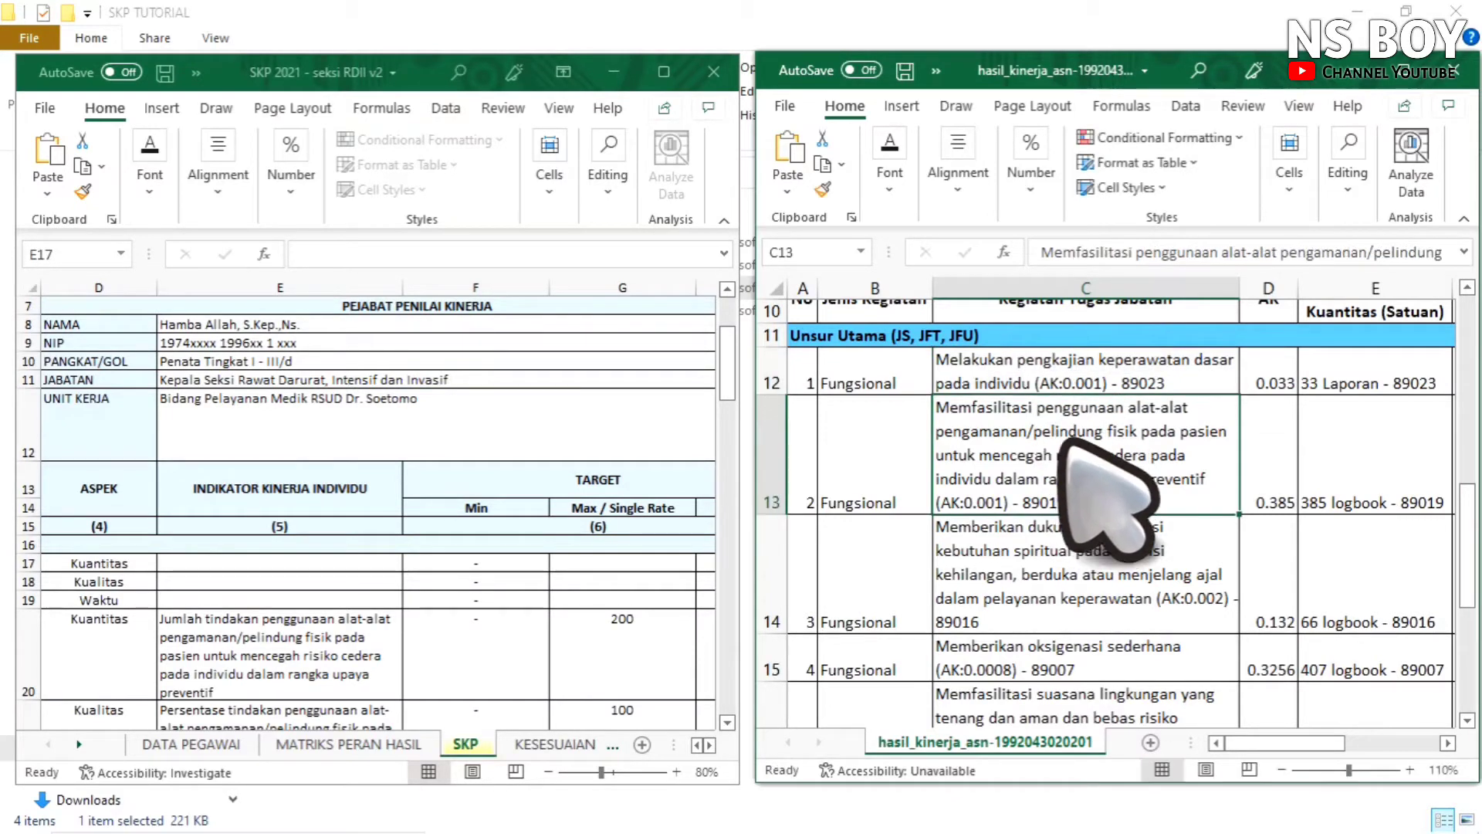
pyautogui.click(1089, 388)
pyautogui.scroll(1, 1111, 432)
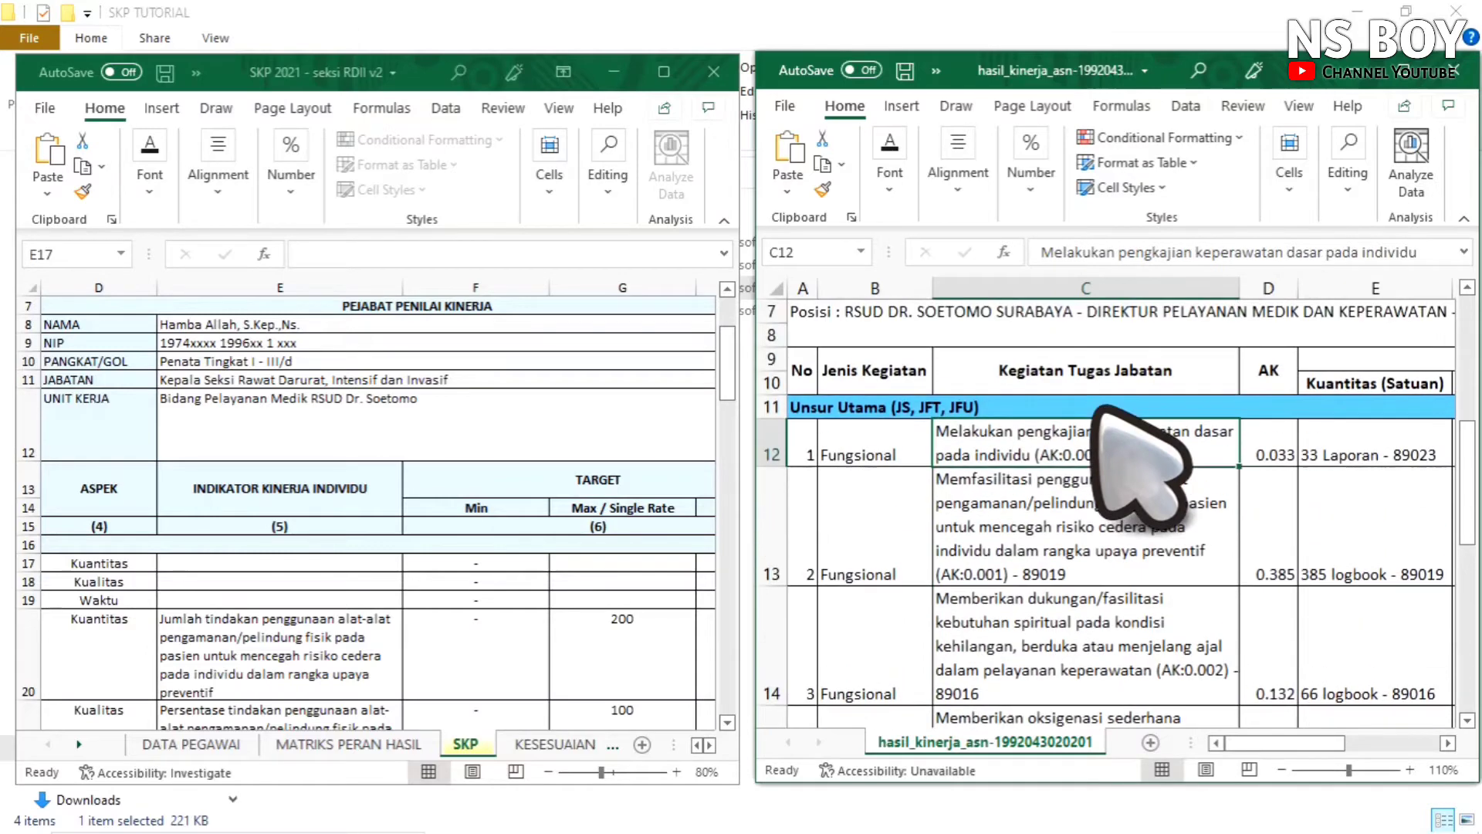
pyautogui.scroll(-1, 1096, 410)
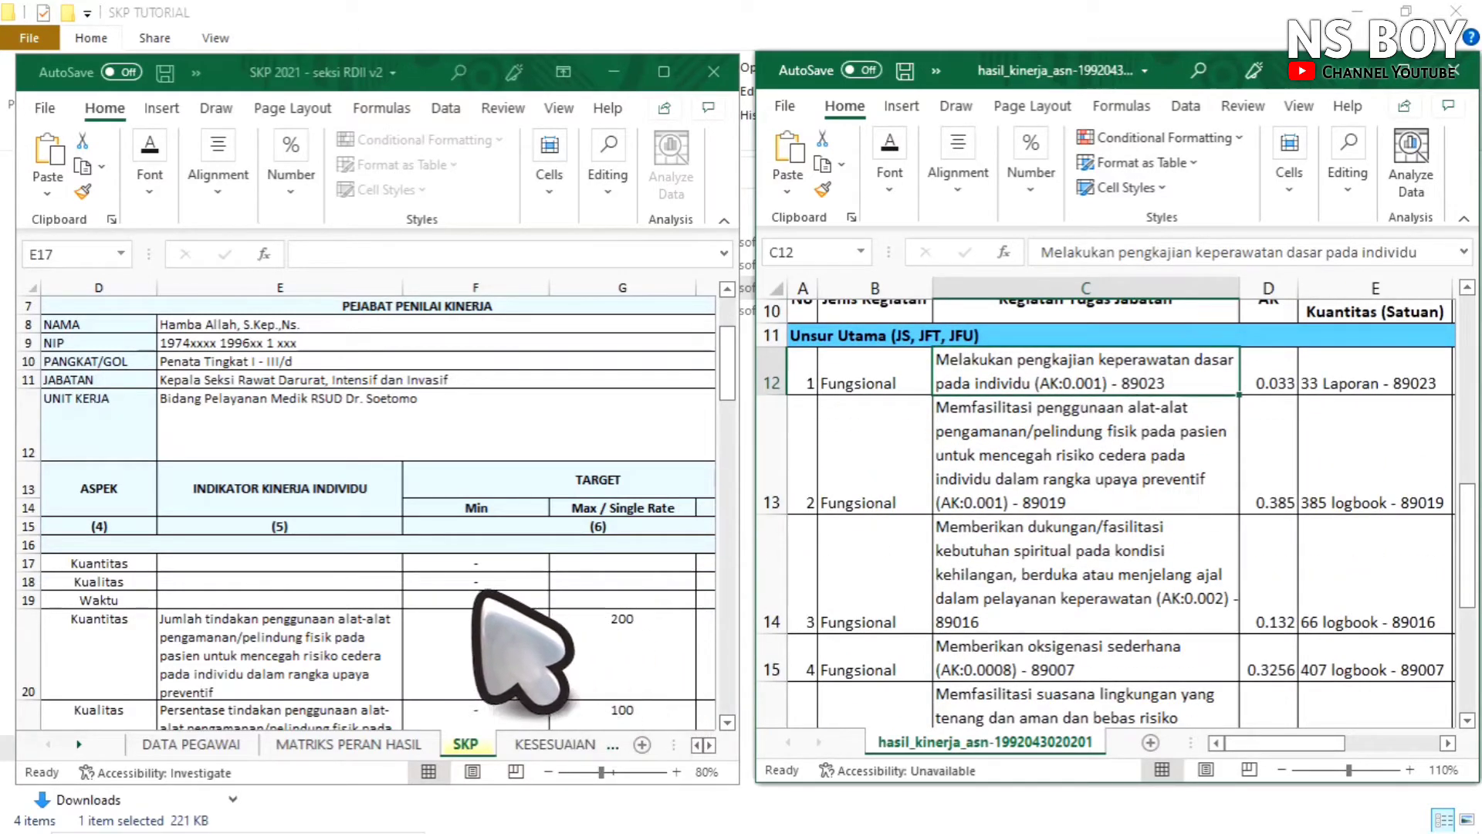
# - Paste the copied phrase into item 1's Kuantitas indicator, E17, and complete it as "Jumlah tindakan pengkajian keperawatan dasar pada individu"
pyautogui.click(351, 563)
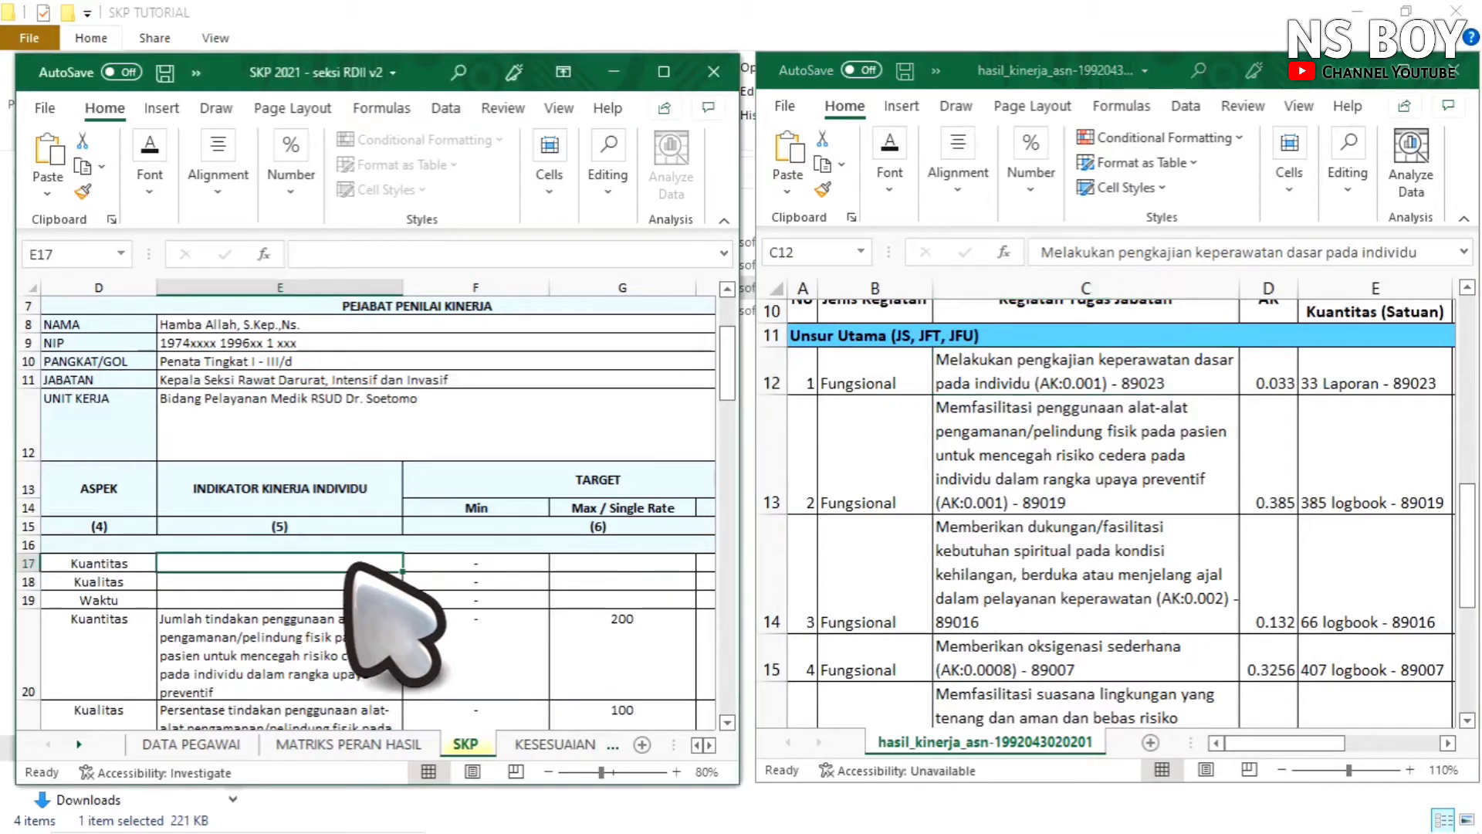
pyautogui.hotkey('ctrl', 'v')
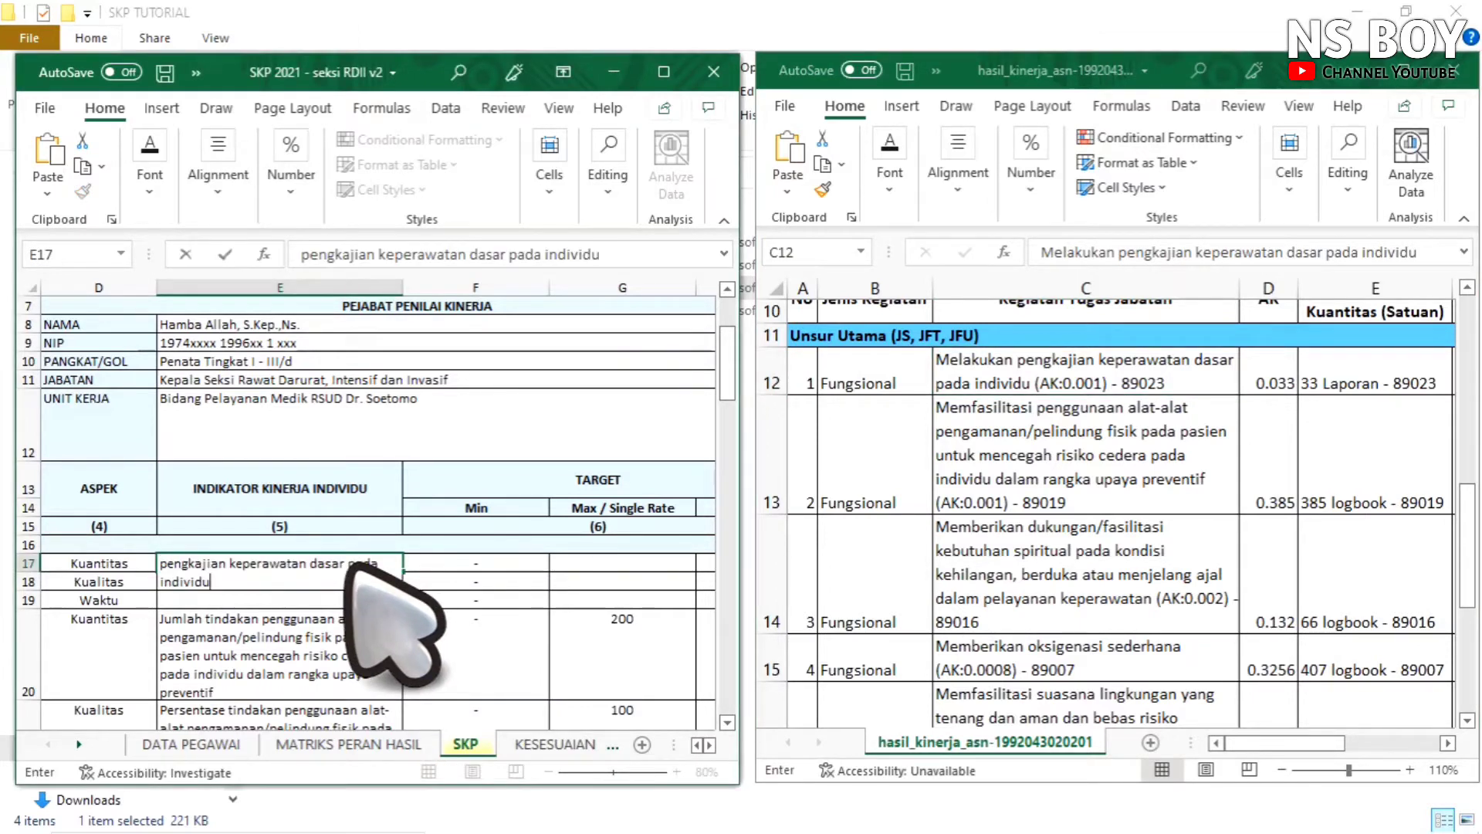
pyautogui.click(174, 568)
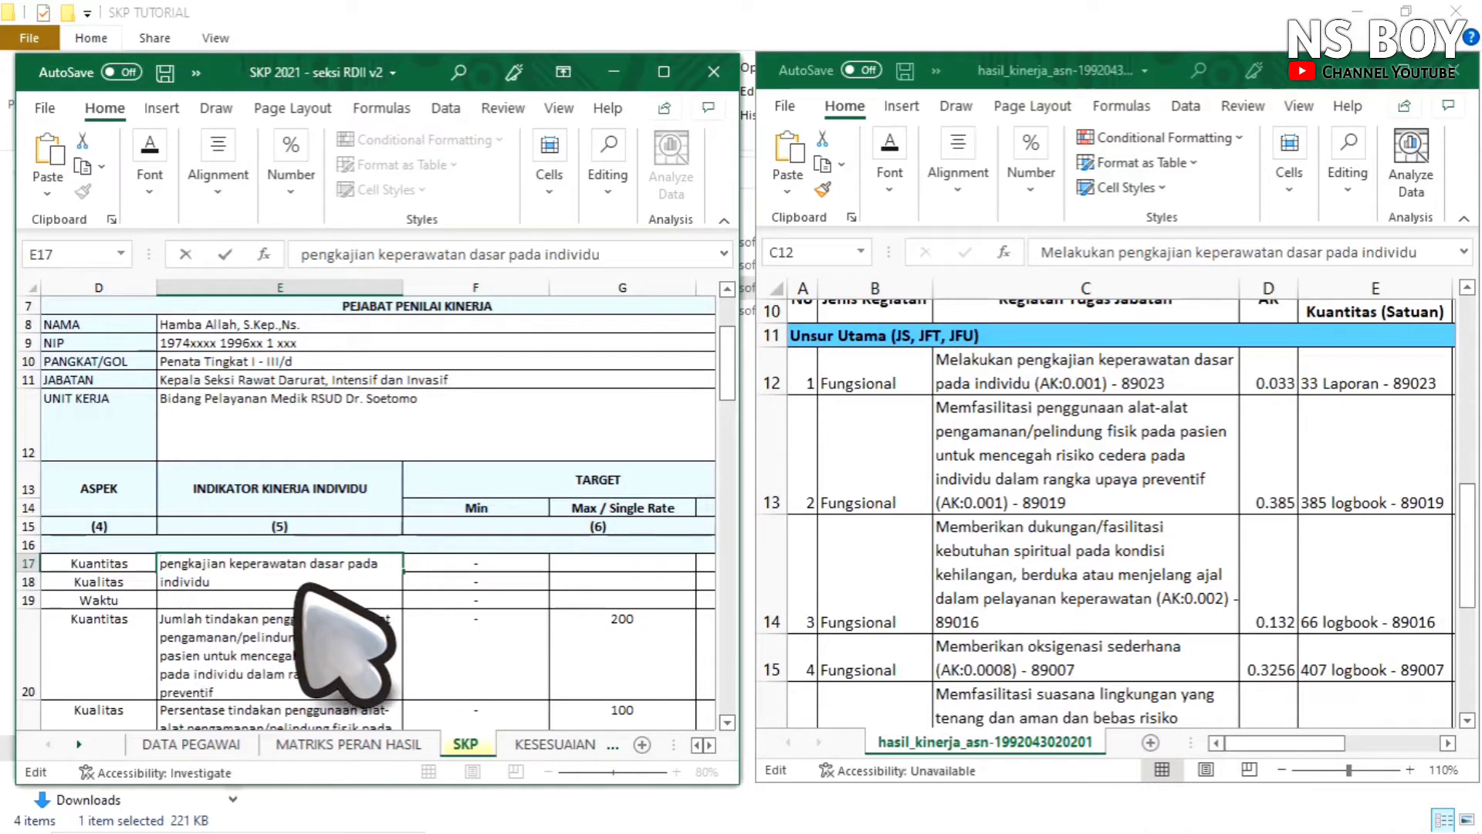
pyautogui.write('Jumlah')
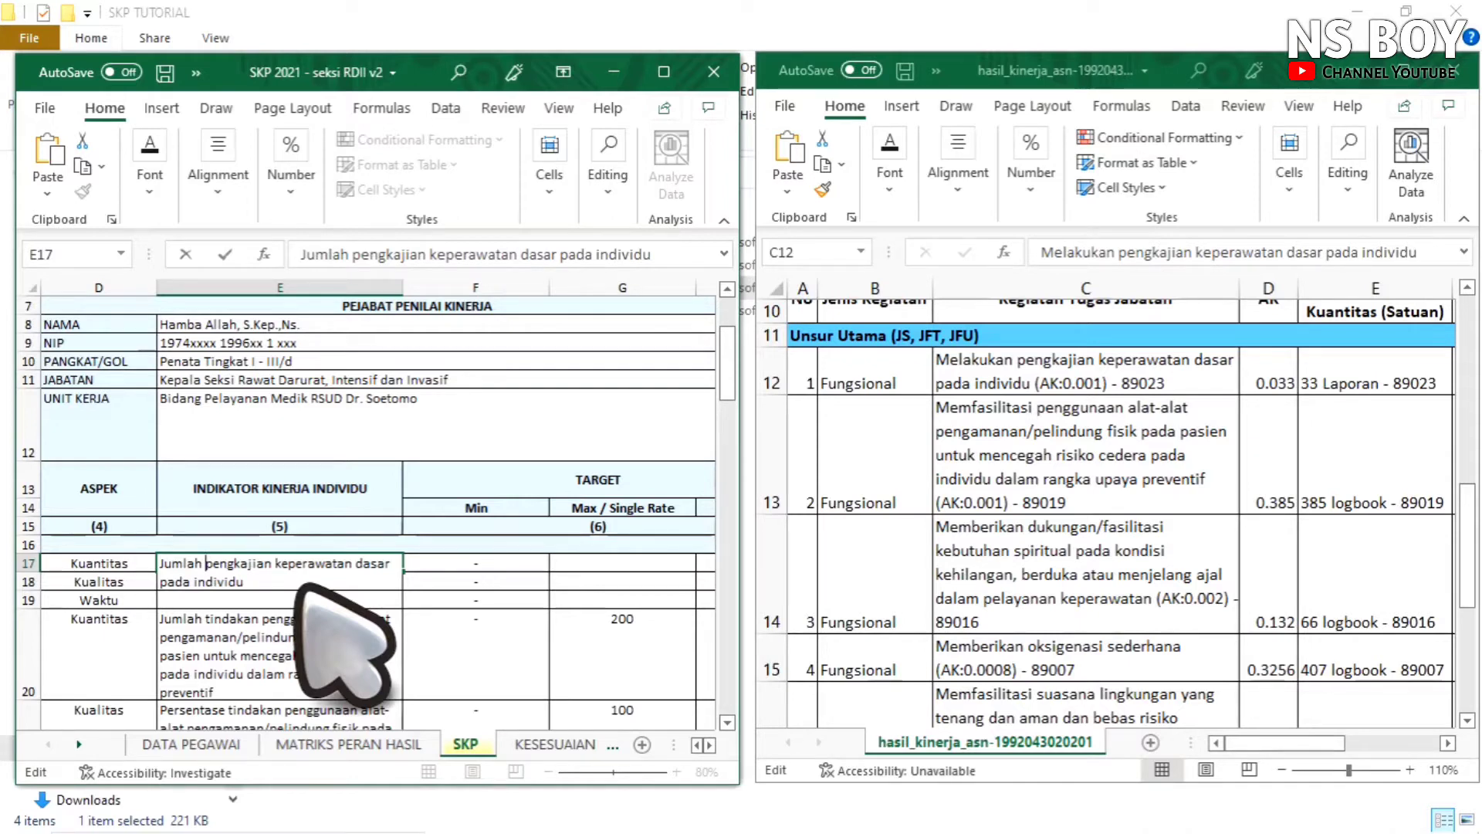
pyautogui.write('tindakan')
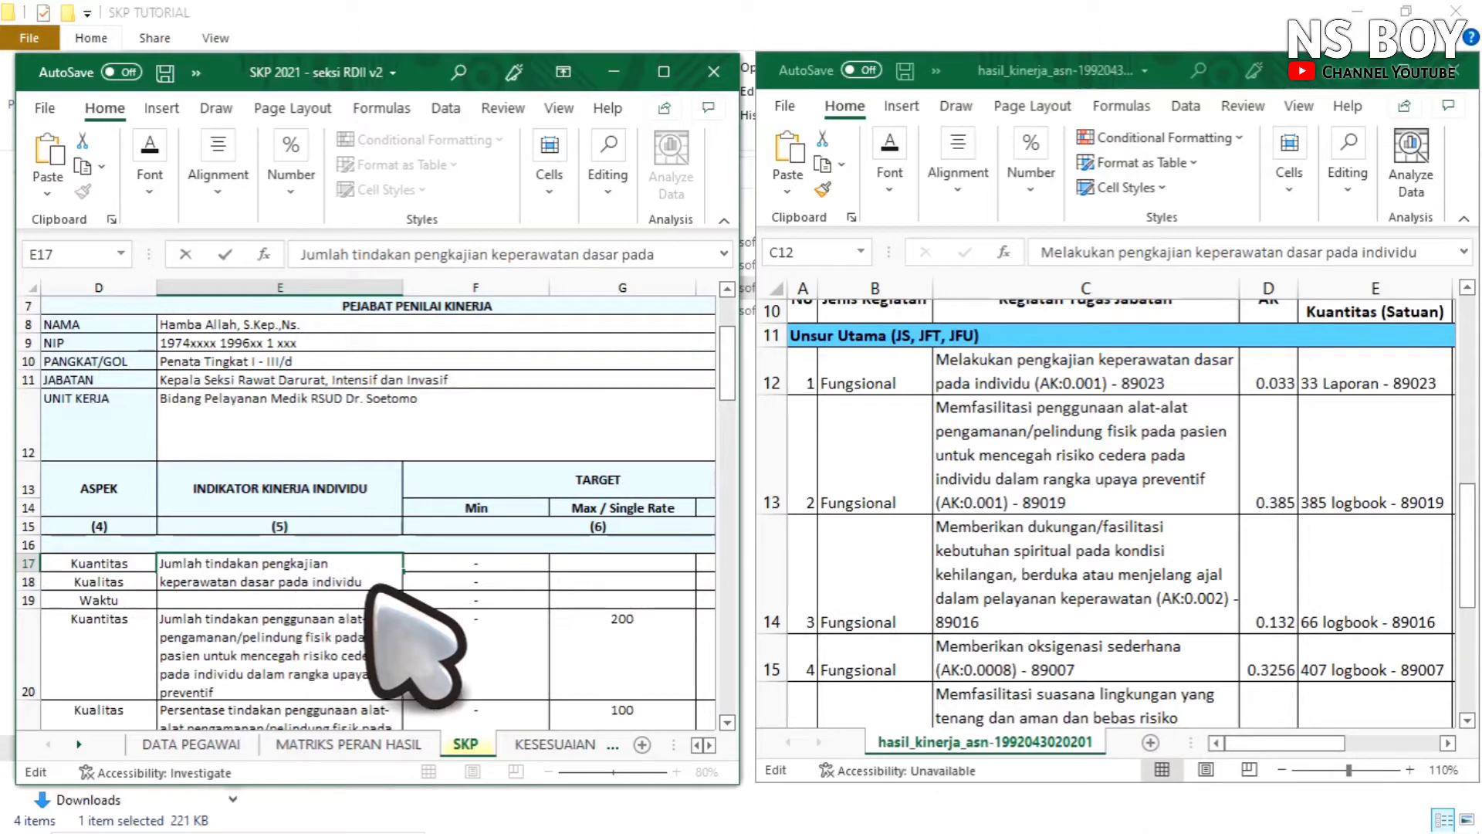
pyautogui.click(446, 606)
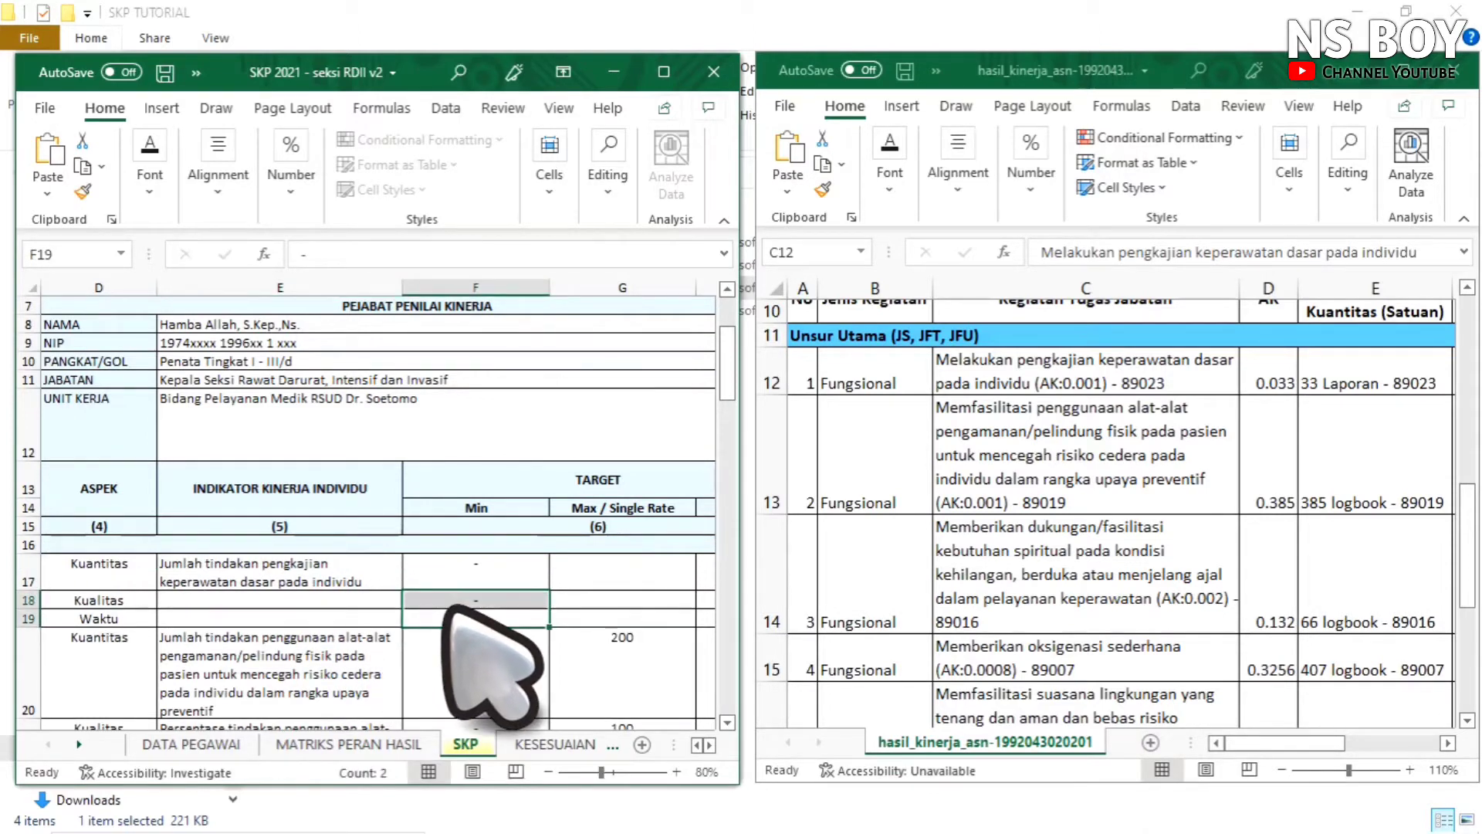
# - Reuse E17's text after "Jumlah" for item 1's Kualitas indicator, E18, as "Persentase tindakan pengkajian keperawatan dasar pada individu"
pyautogui.click(368, 607)
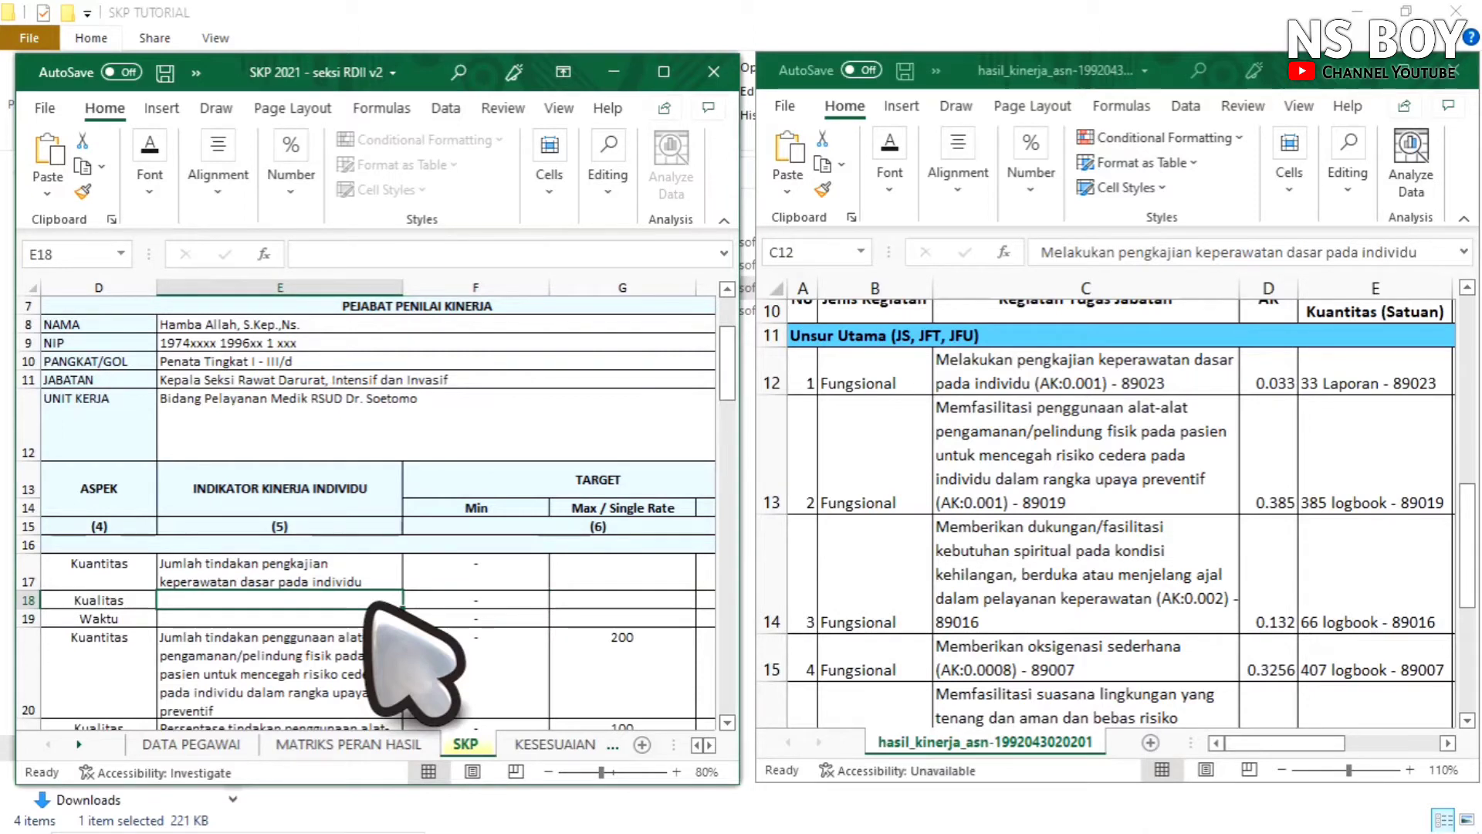
pyautogui.scroll(-1, 369, 606)
pyautogui.click(371, 531)
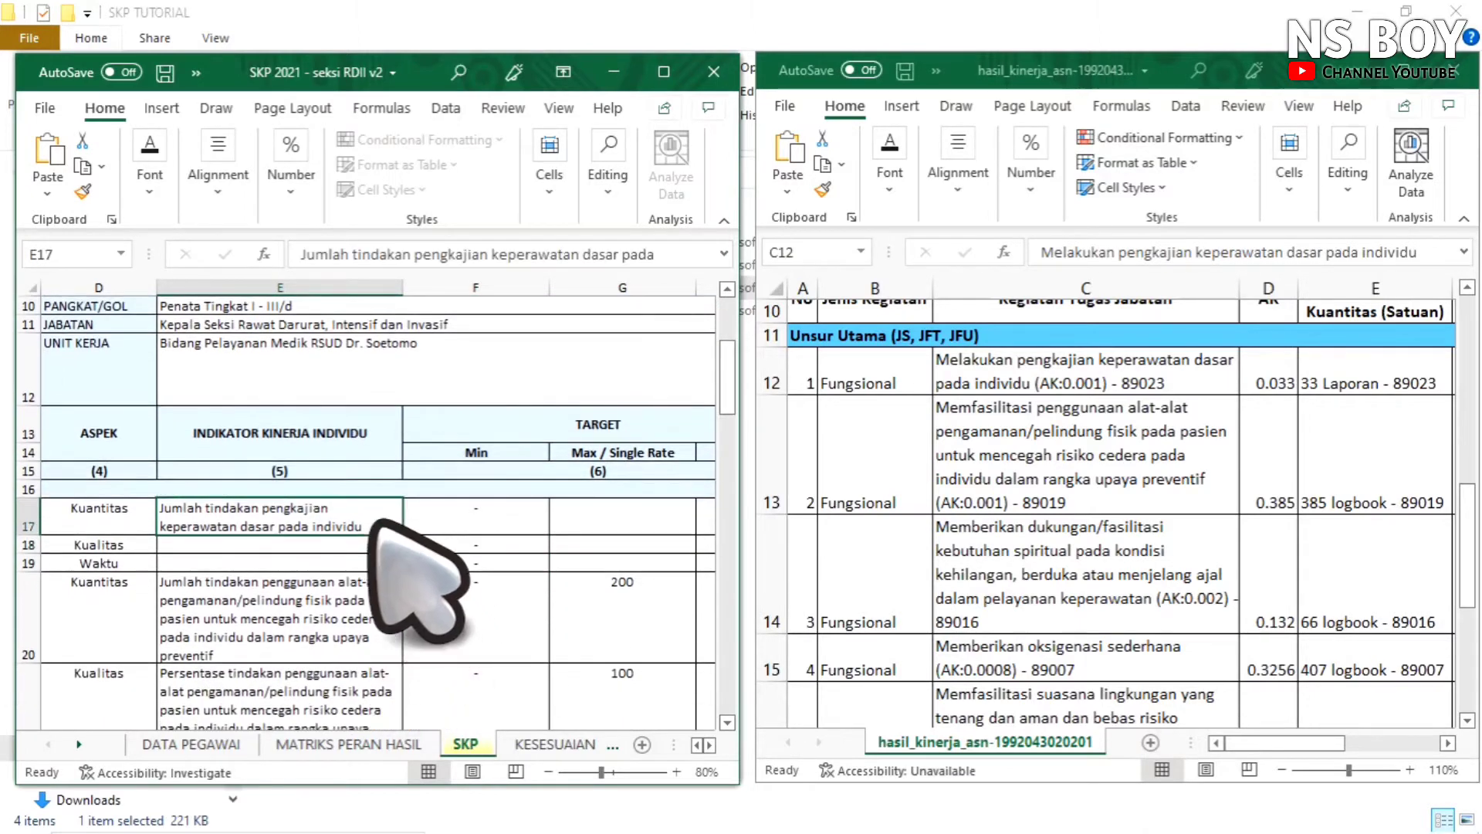
pyautogui.doubleClick(373, 525)
pyautogui.moveTo(372, 526); pyautogui.dragTo(224, 513)
pyautogui.hotkey('ctrl', 'c')
pyautogui.click(276, 549)
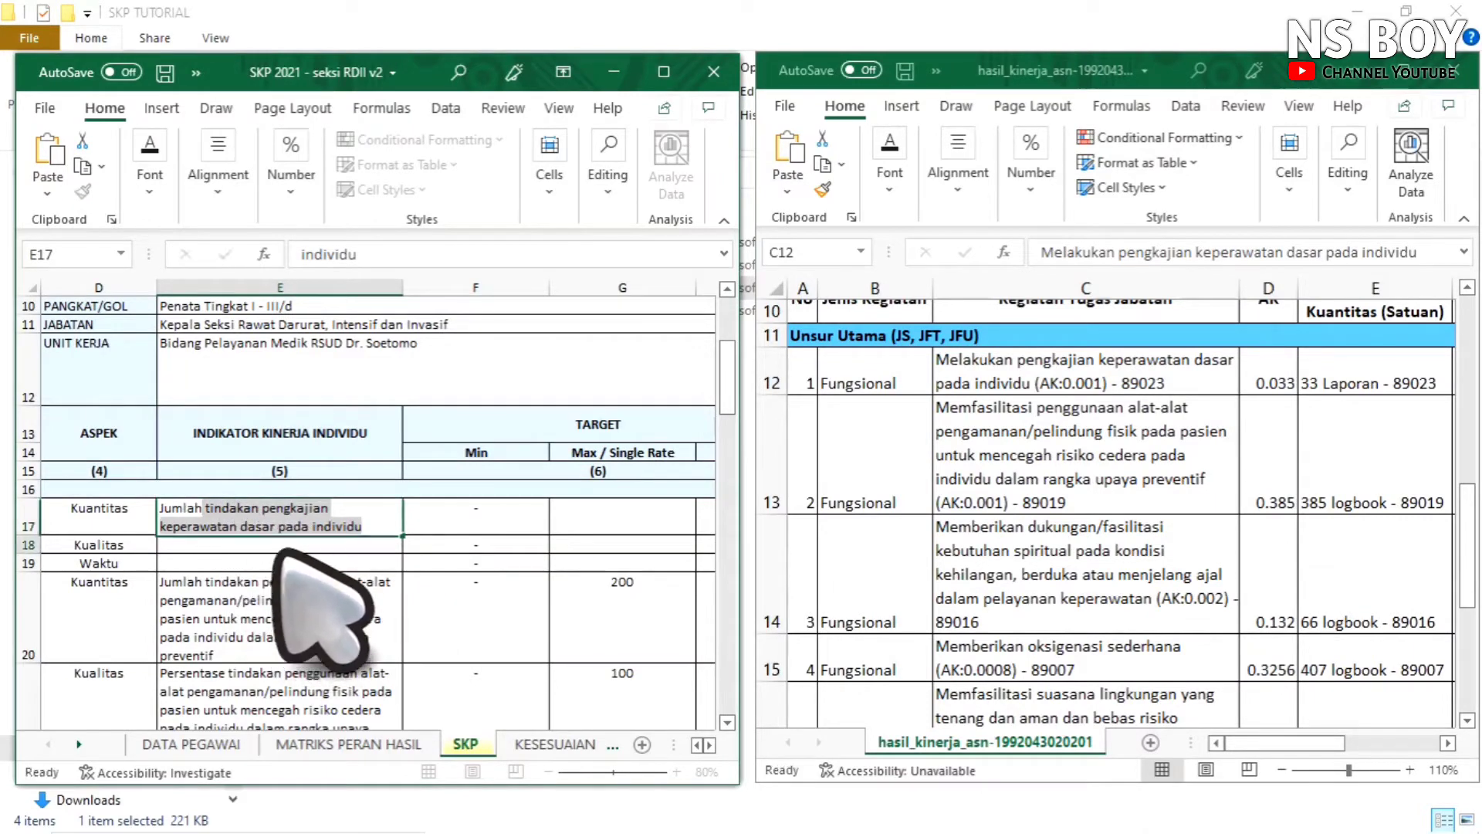
pyautogui.hotkey('ctrl', 'v')
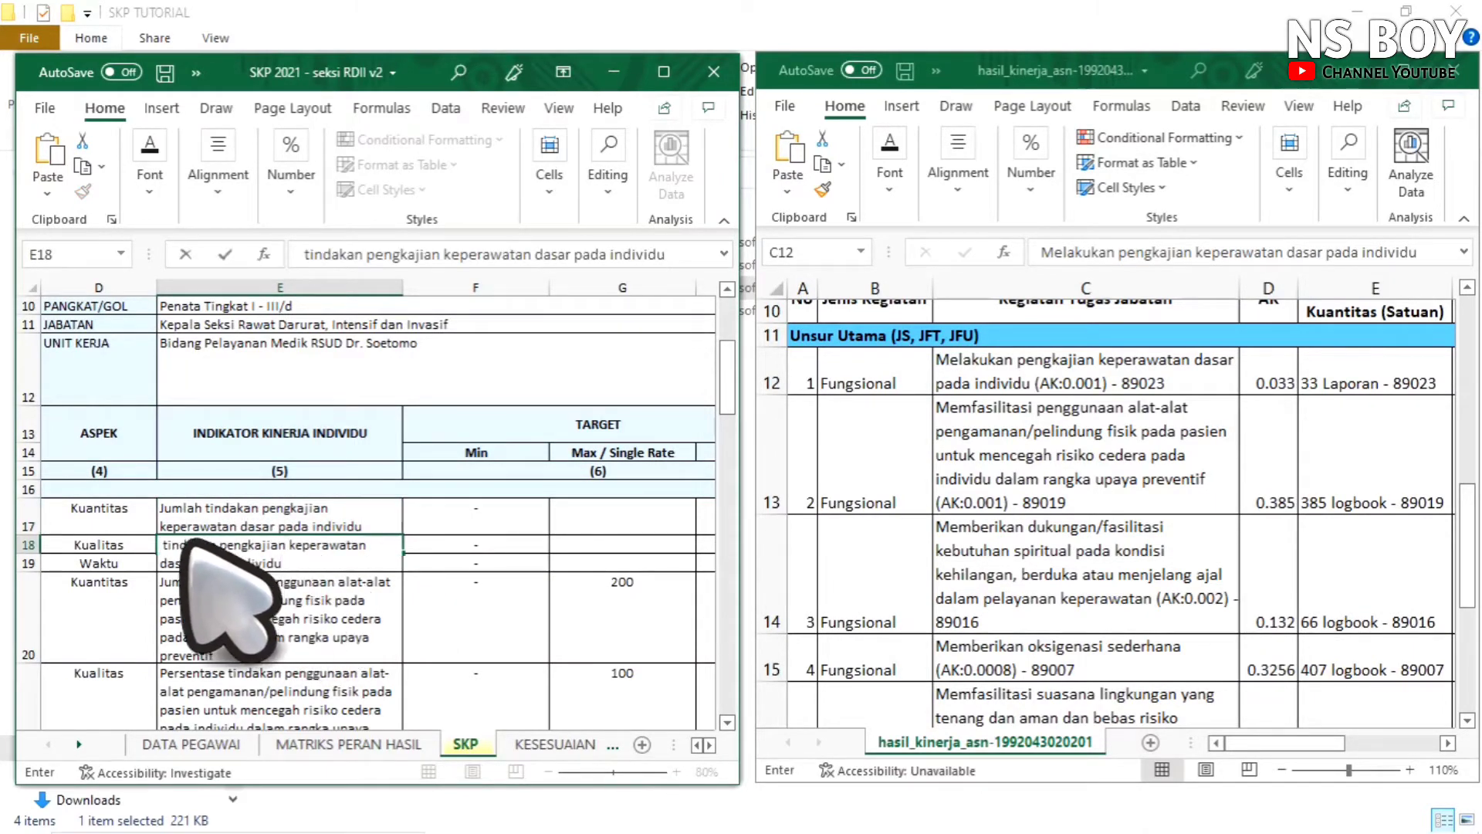
pyautogui.write('Persentase')
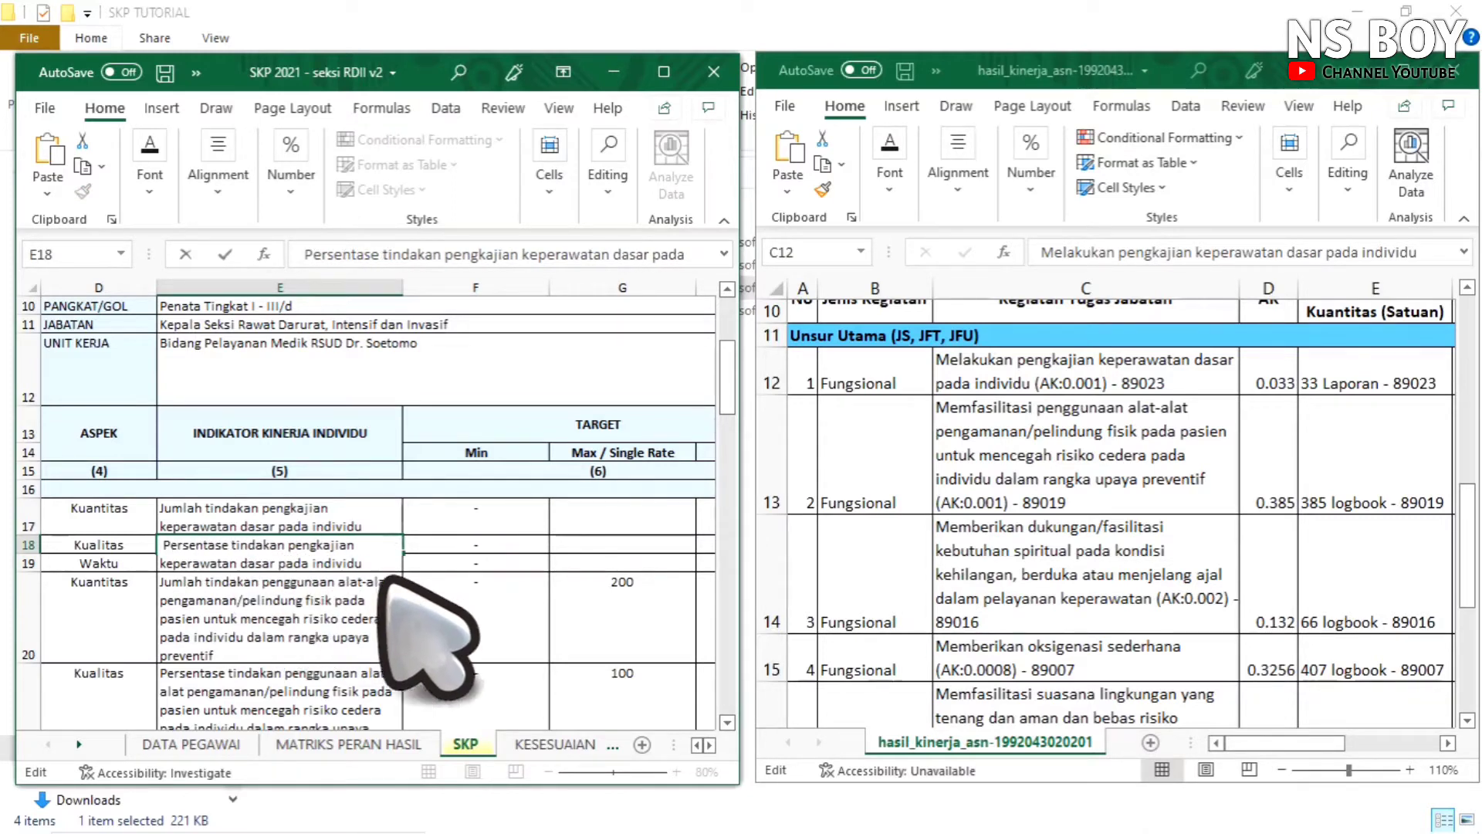
pyautogui.click(432, 610)
# - Fill item 1's Waktu indicator, E19, with "Terselesaikannya tindakan pengkajian keperawatan dasar pada individu"
pyautogui.doubleClick(307, 581)
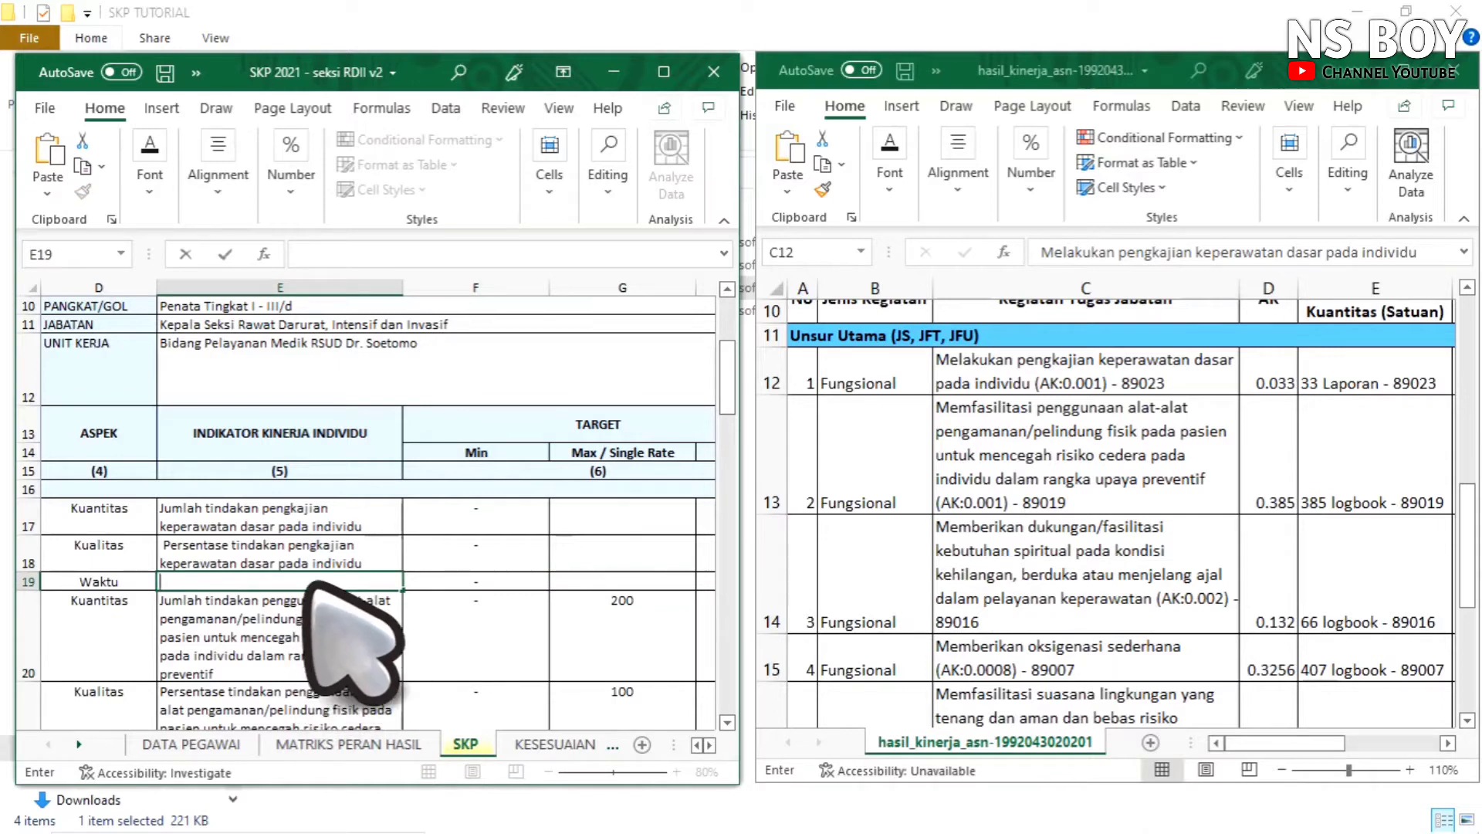
pyautogui.scroll(-3, 308, 584)
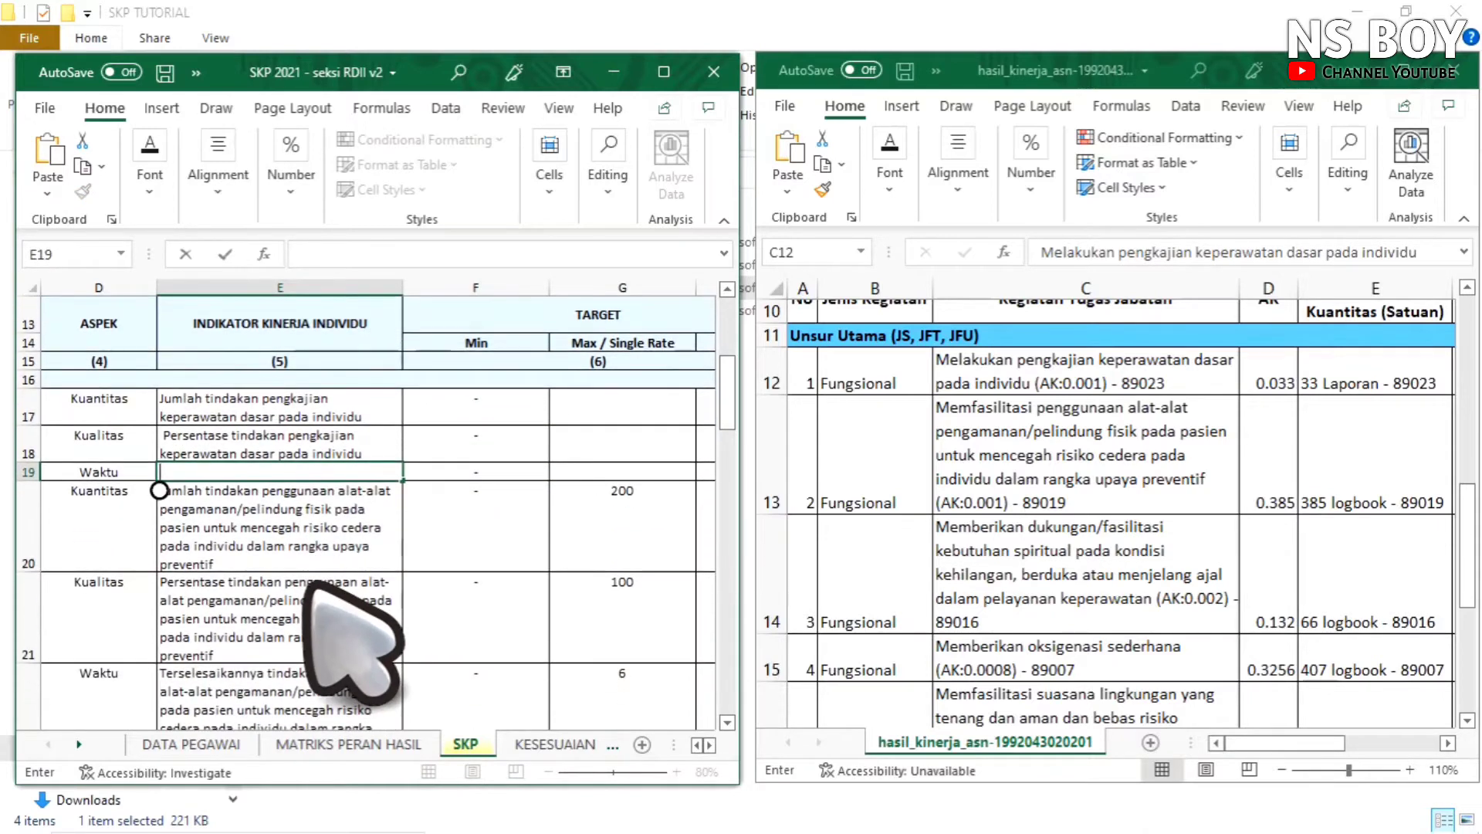
pyautogui.scroll(3, 316, 563)
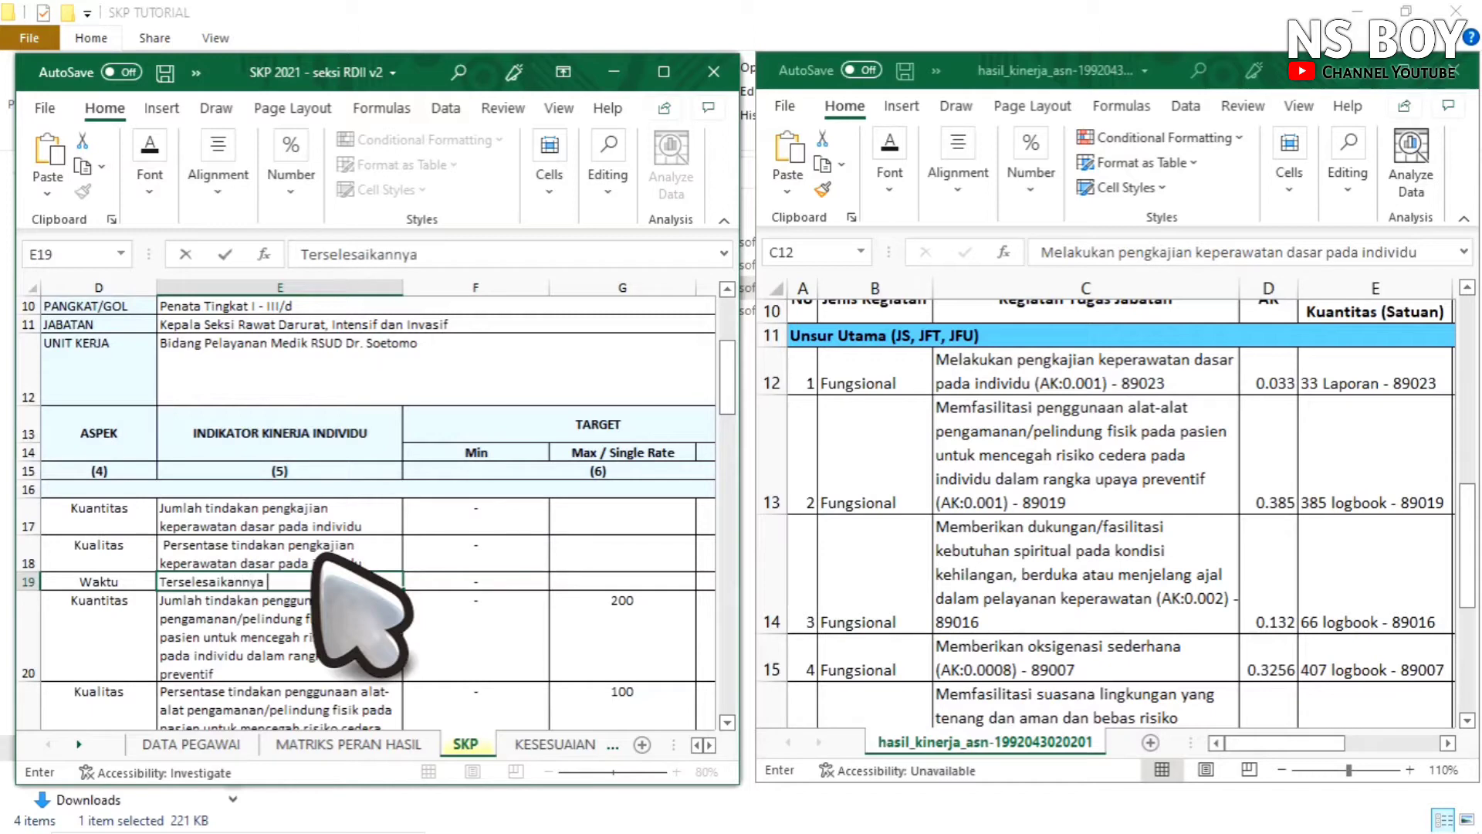
pyautogui.hotkey('ctrl', 'v')
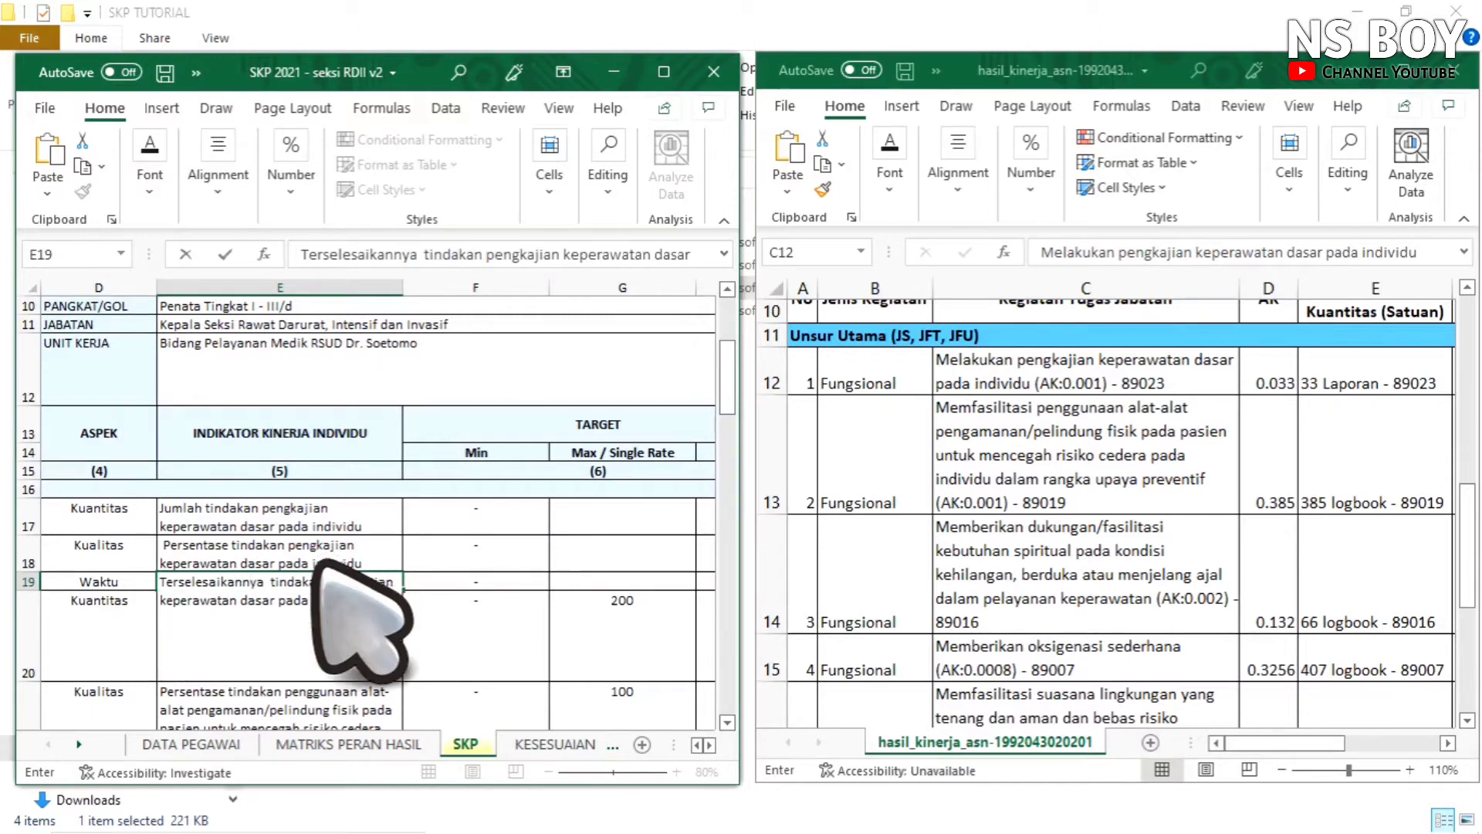
pyautogui.click(527, 619)
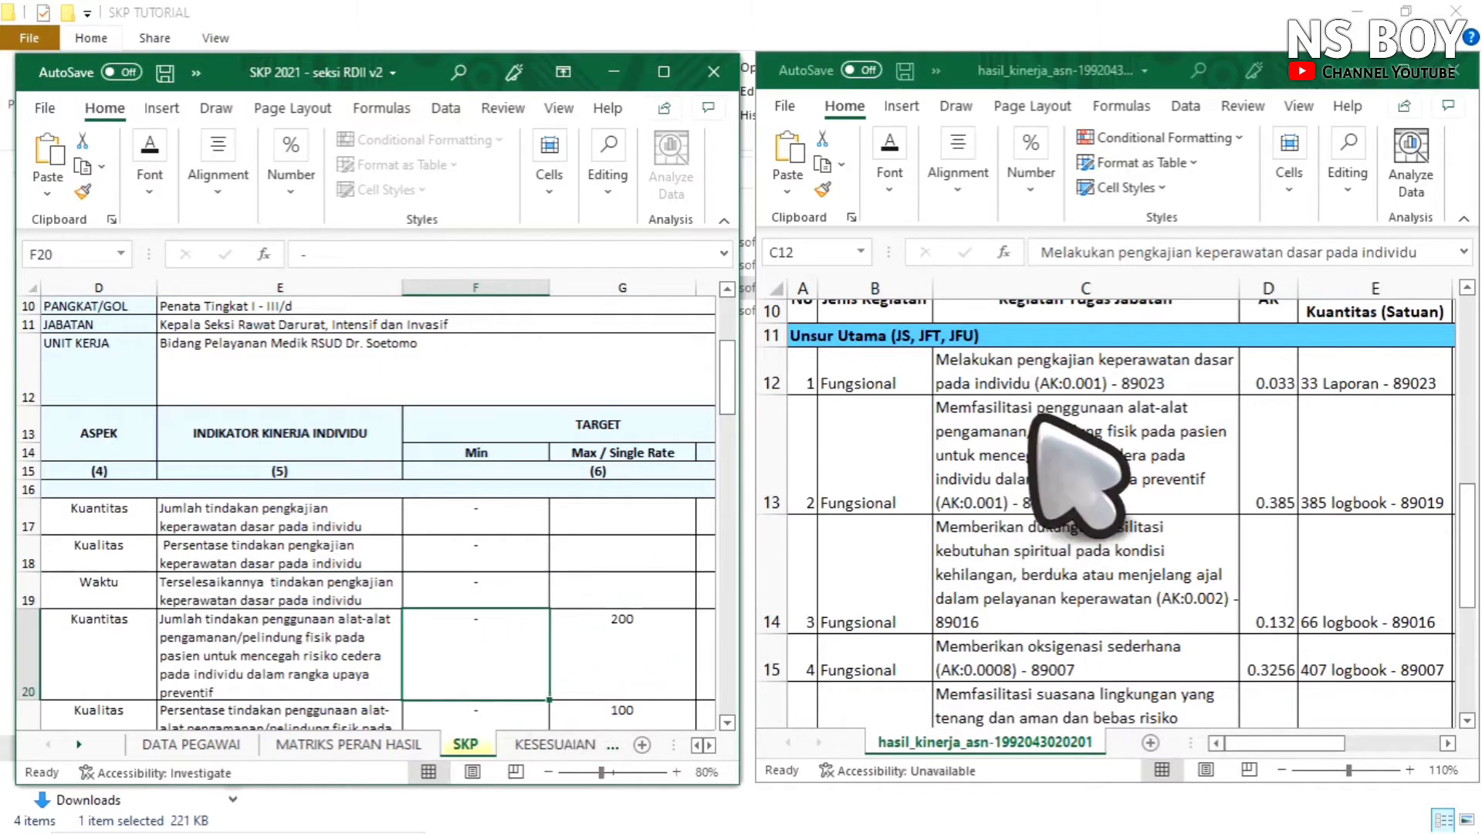
# - Copy "pengkajian keperawatan dasar pada individu" again from activity 1 in cell C12 of the hasil_kinerja_asn workbook
pyautogui.click(1019, 380)
pyautogui.doubleClick(1041, 380)
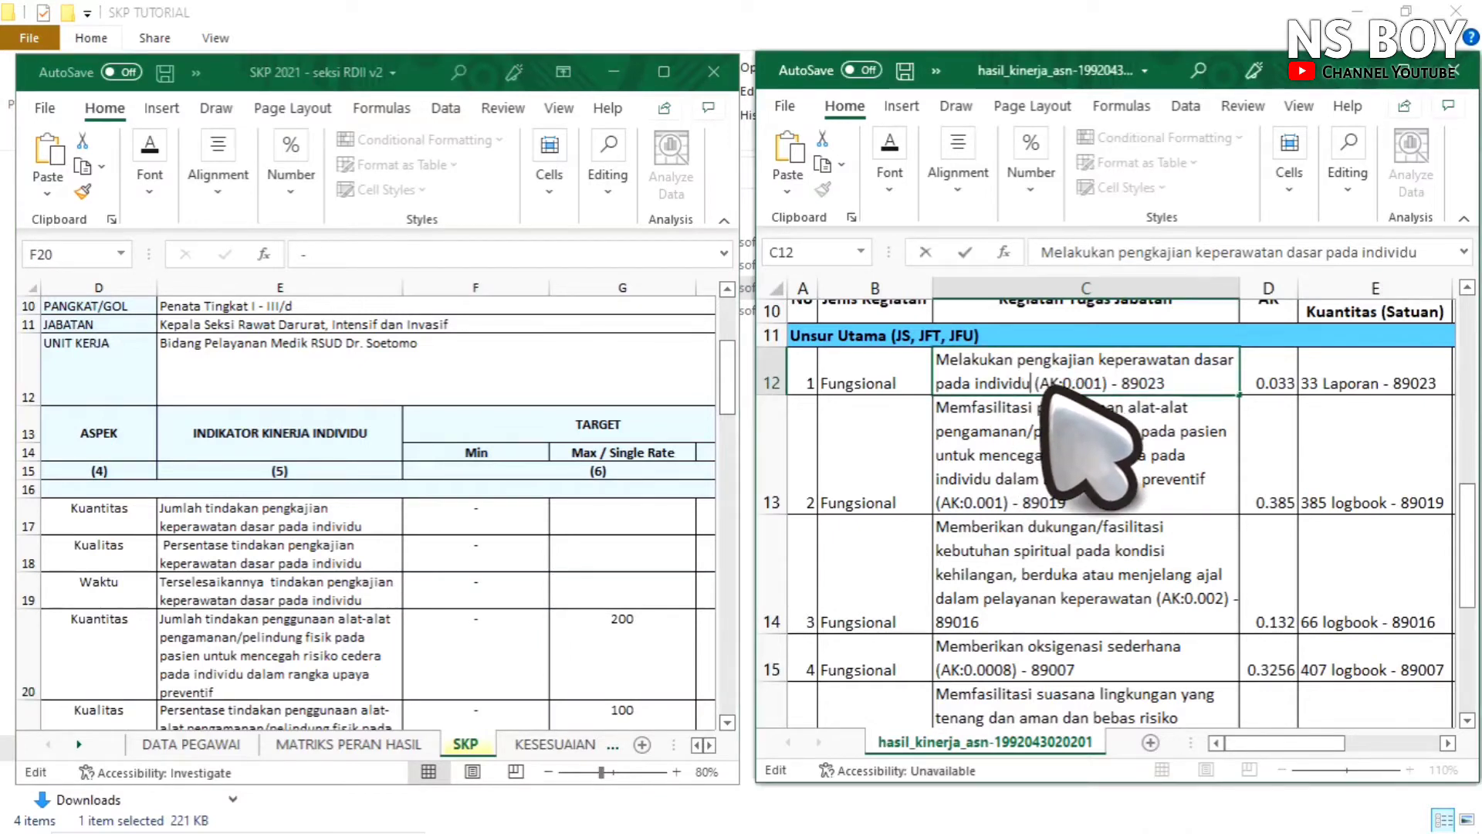
pyautogui.moveTo(1036, 381)
pyautogui.mouseDown()
pyautogui.moveTo(977, 381)
pyautogui.moveTo(1036, 359)
pyautogui.mouseUp()
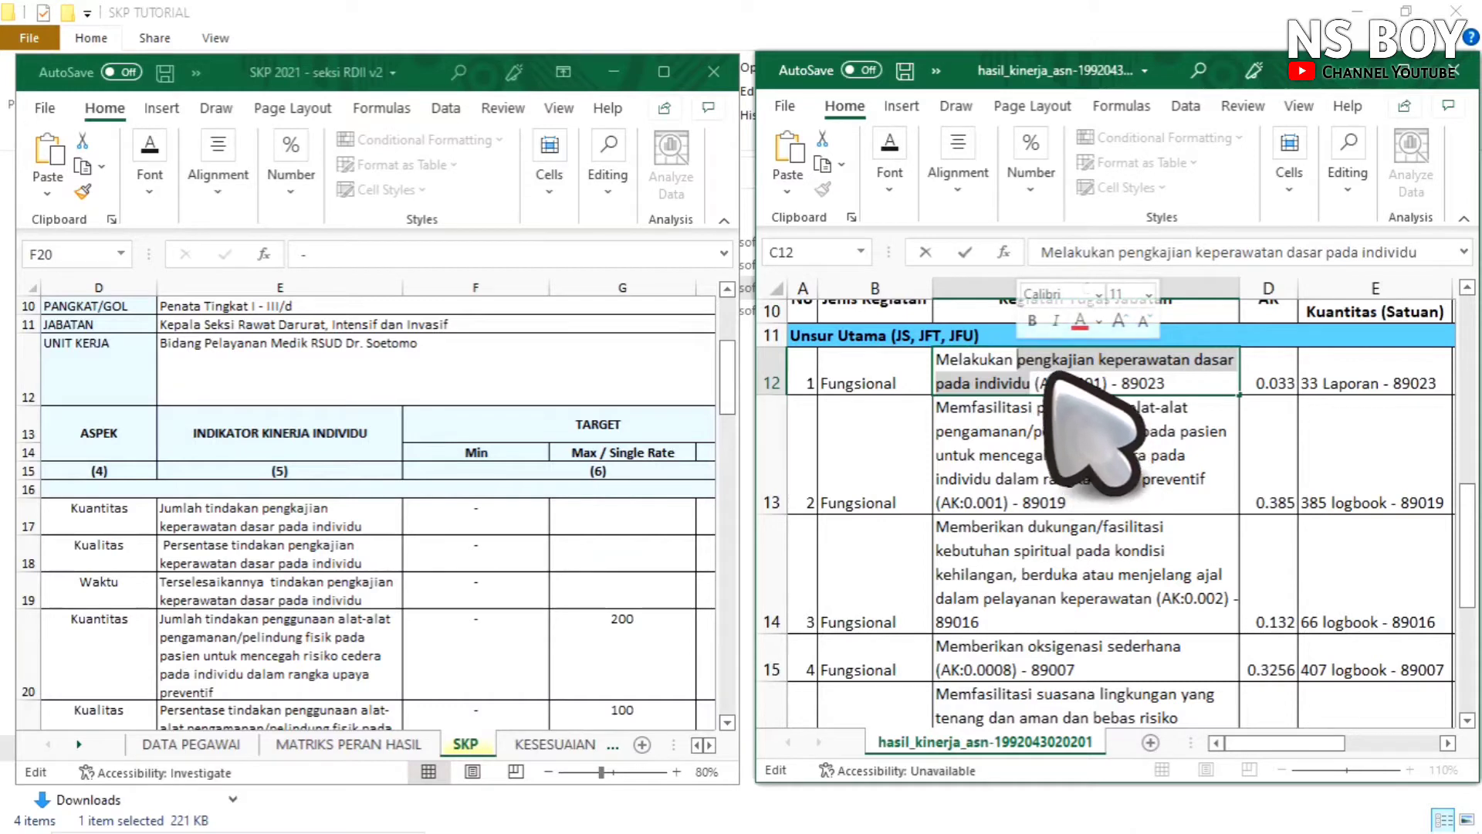
pyautogui.hotkey('ctrl', 'c')
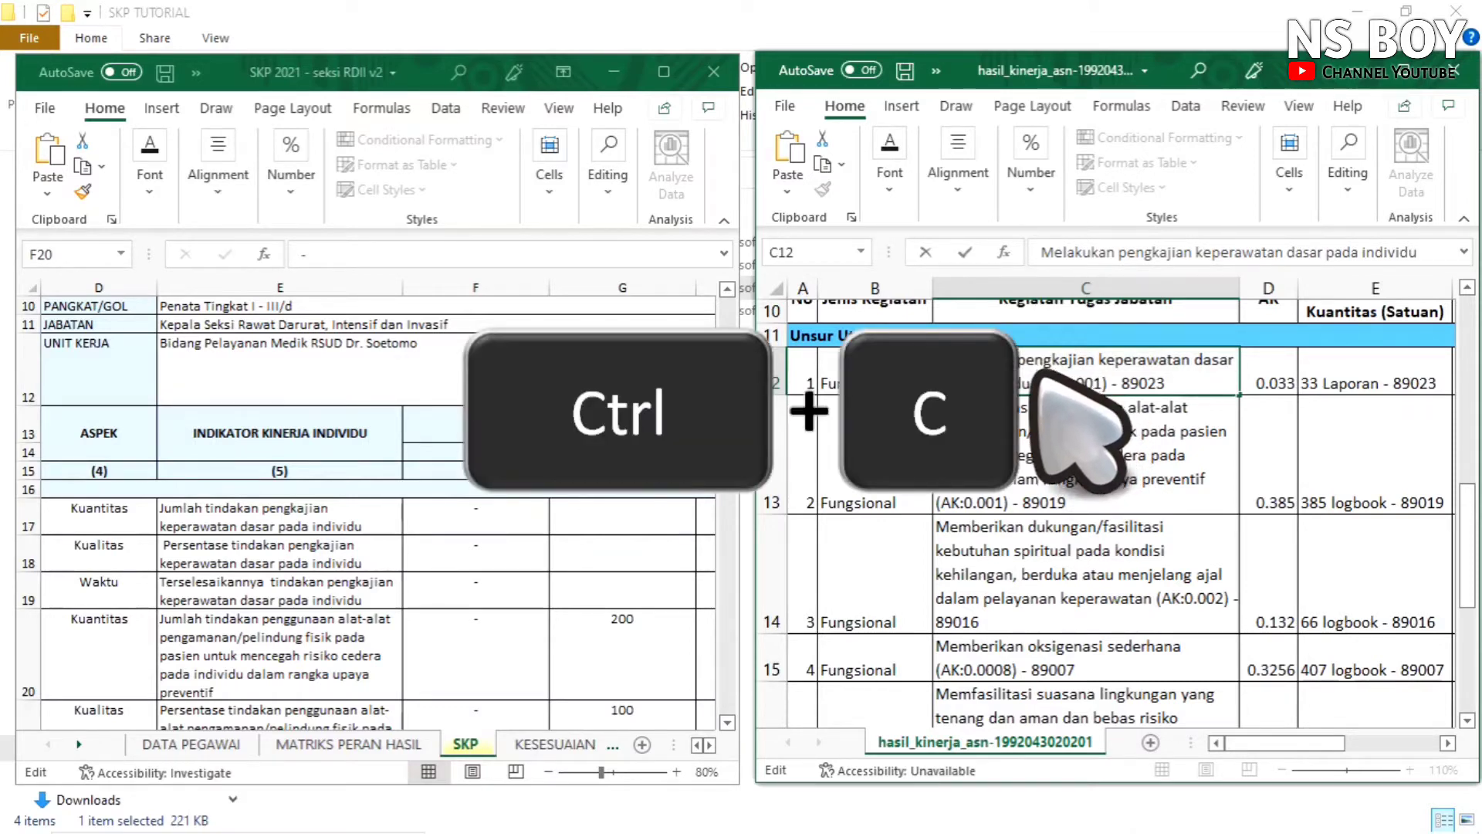
pyautogui.click(377, 525)
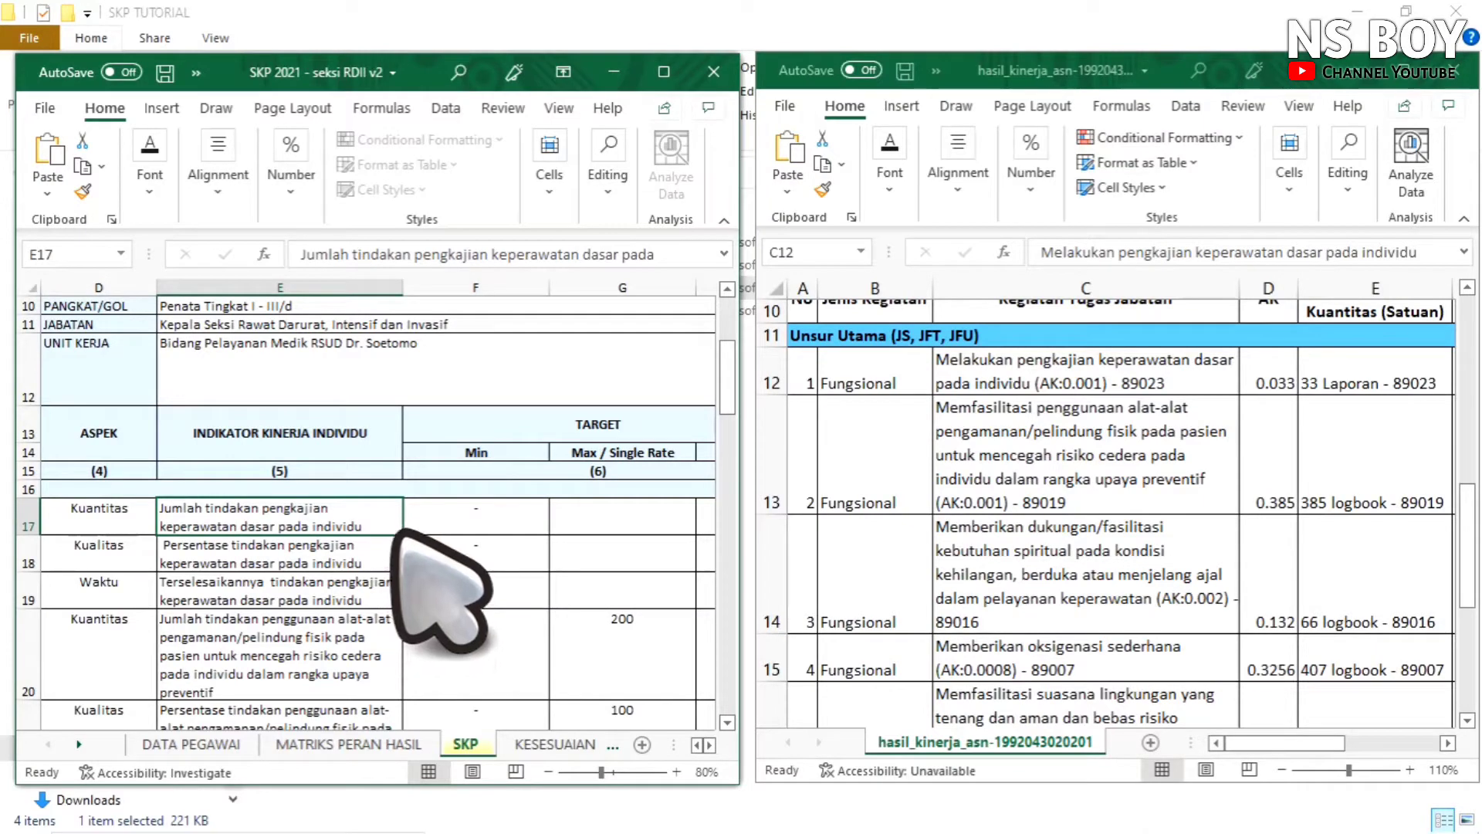
pyautogui.hotkey('ctrl', 'v')
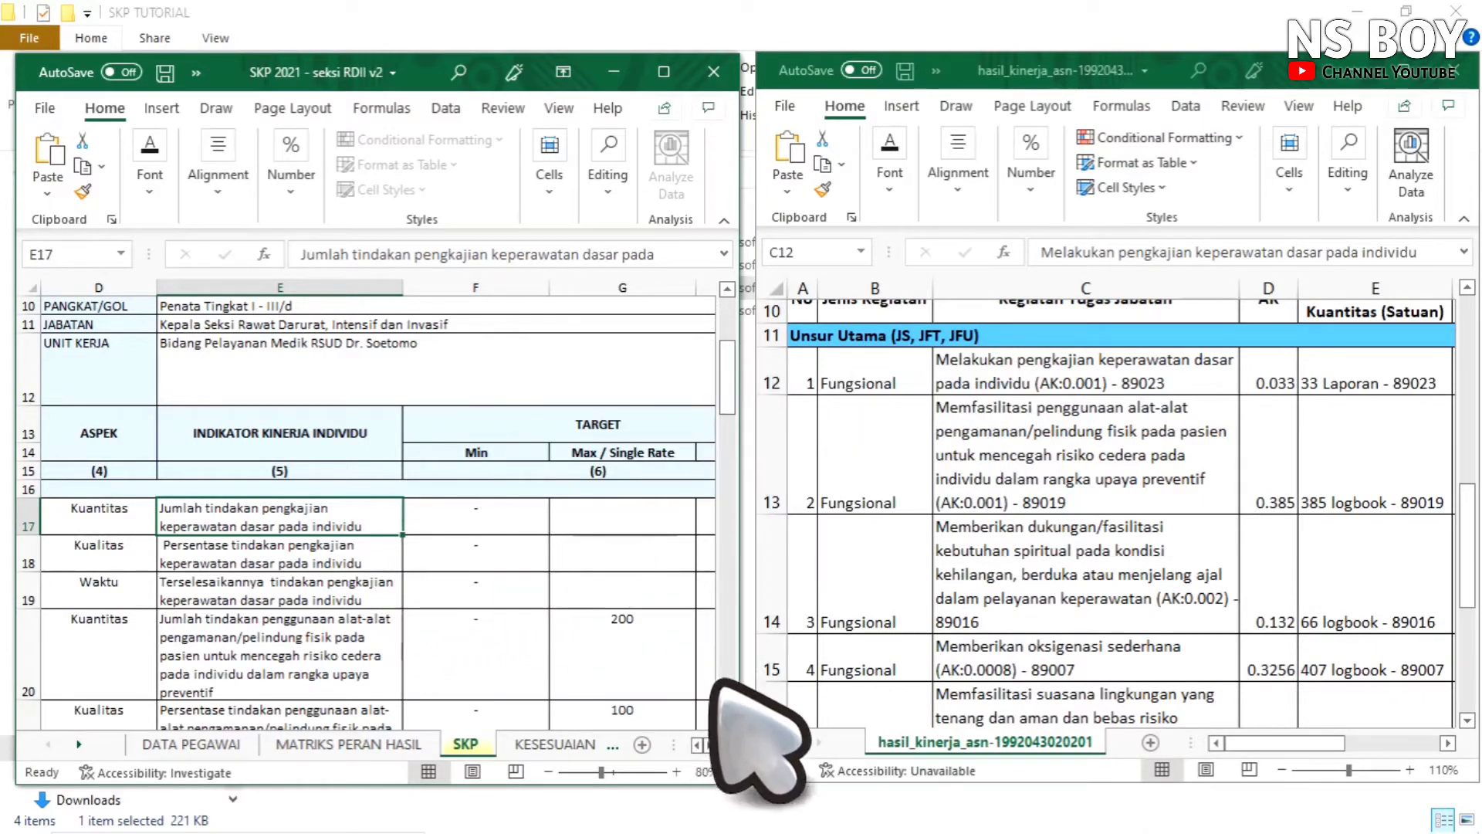
# - In the hasil_kinerja_asn workbook, total activity 1's BREAKDOWN KUANTITAS values for months 7 to 12, cells Q12:V12
pyautogui.hscroll(3, 731, 752)
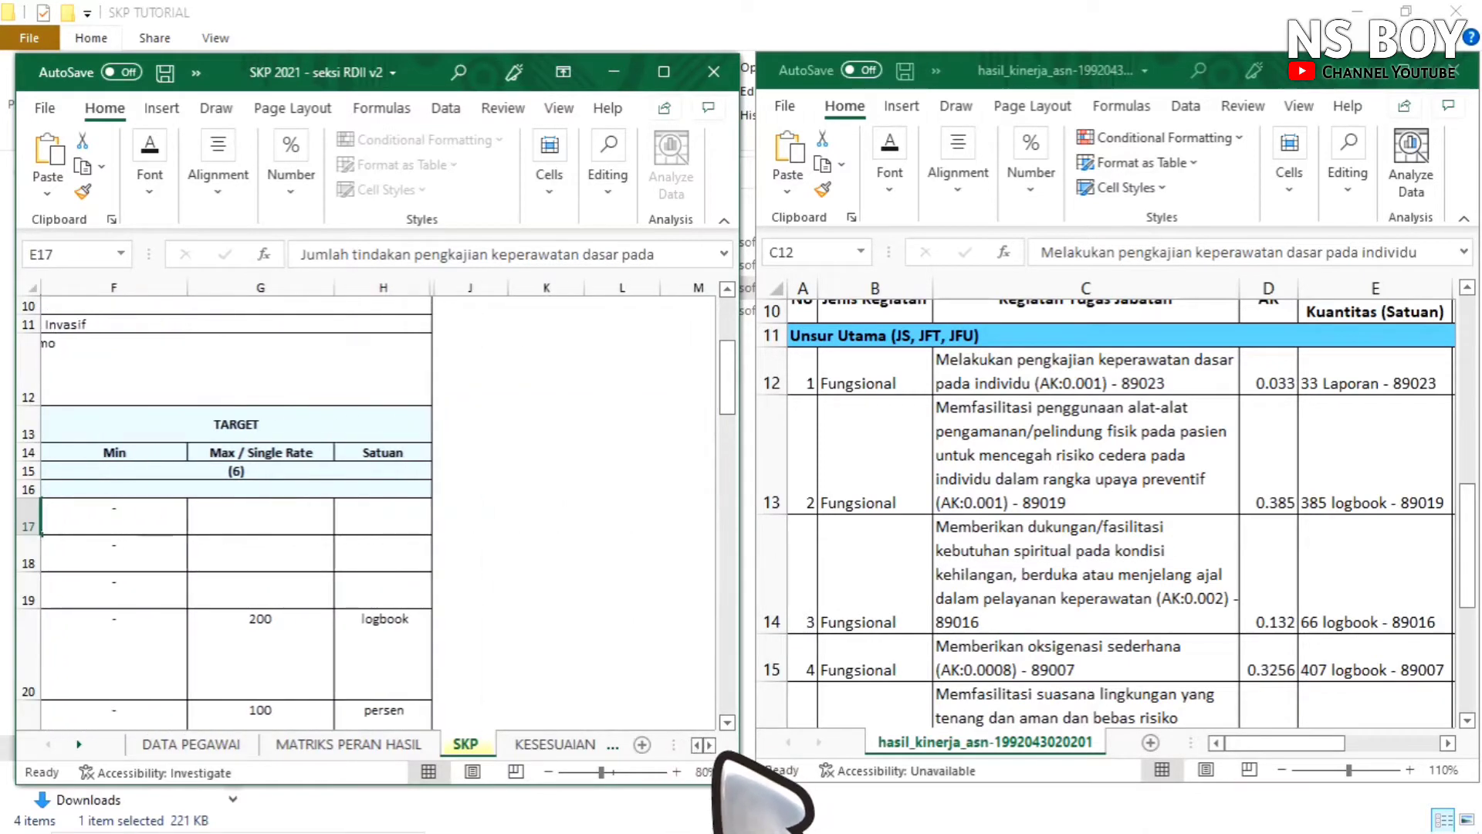
pyautogui.hscroll(-2, 734, 764)
pyautogui.click(540, 523)
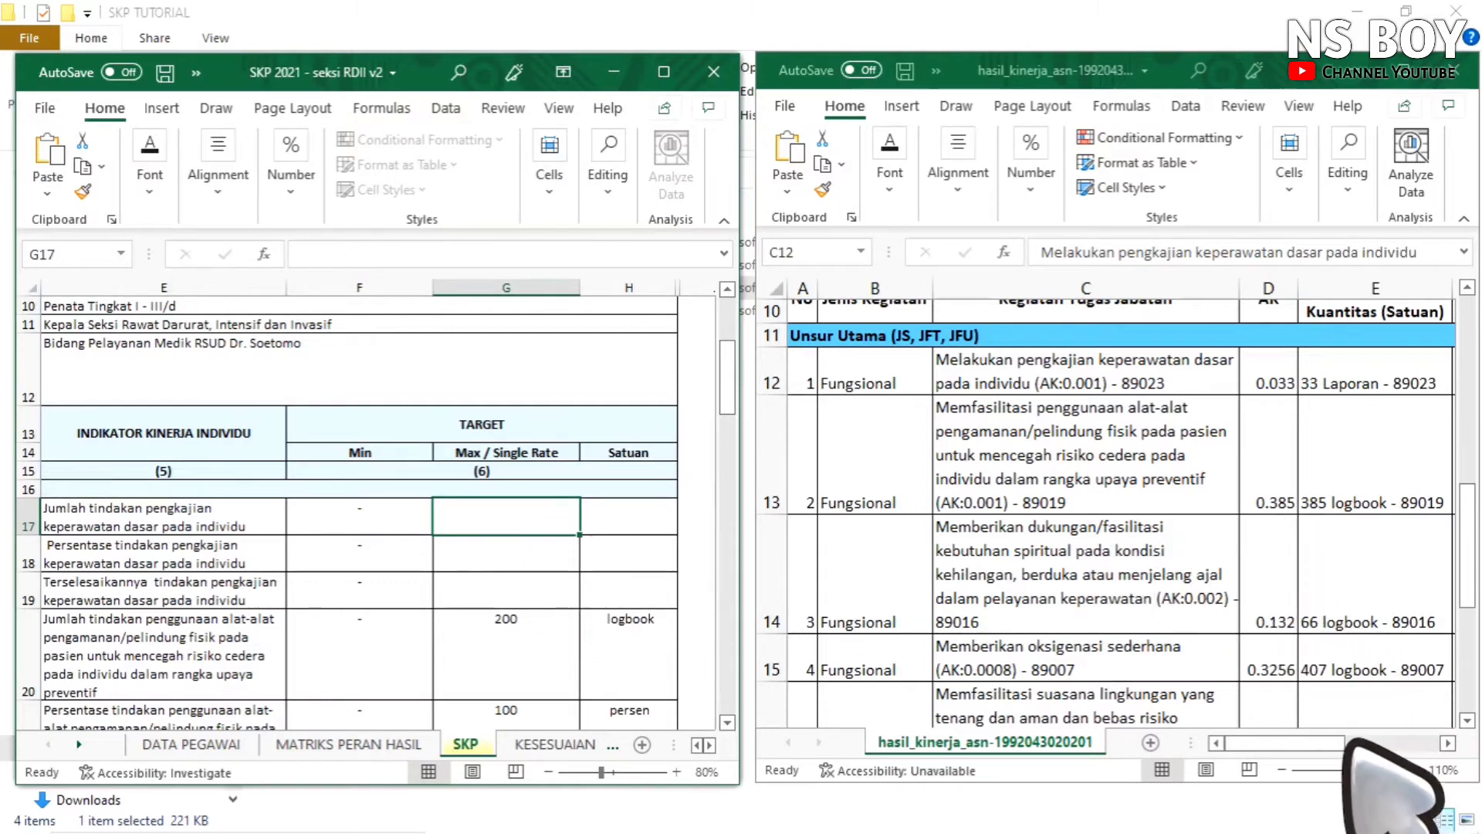
pyautogui.moveTo(1351, 743); pyautogui.dragTo(1428, 721)
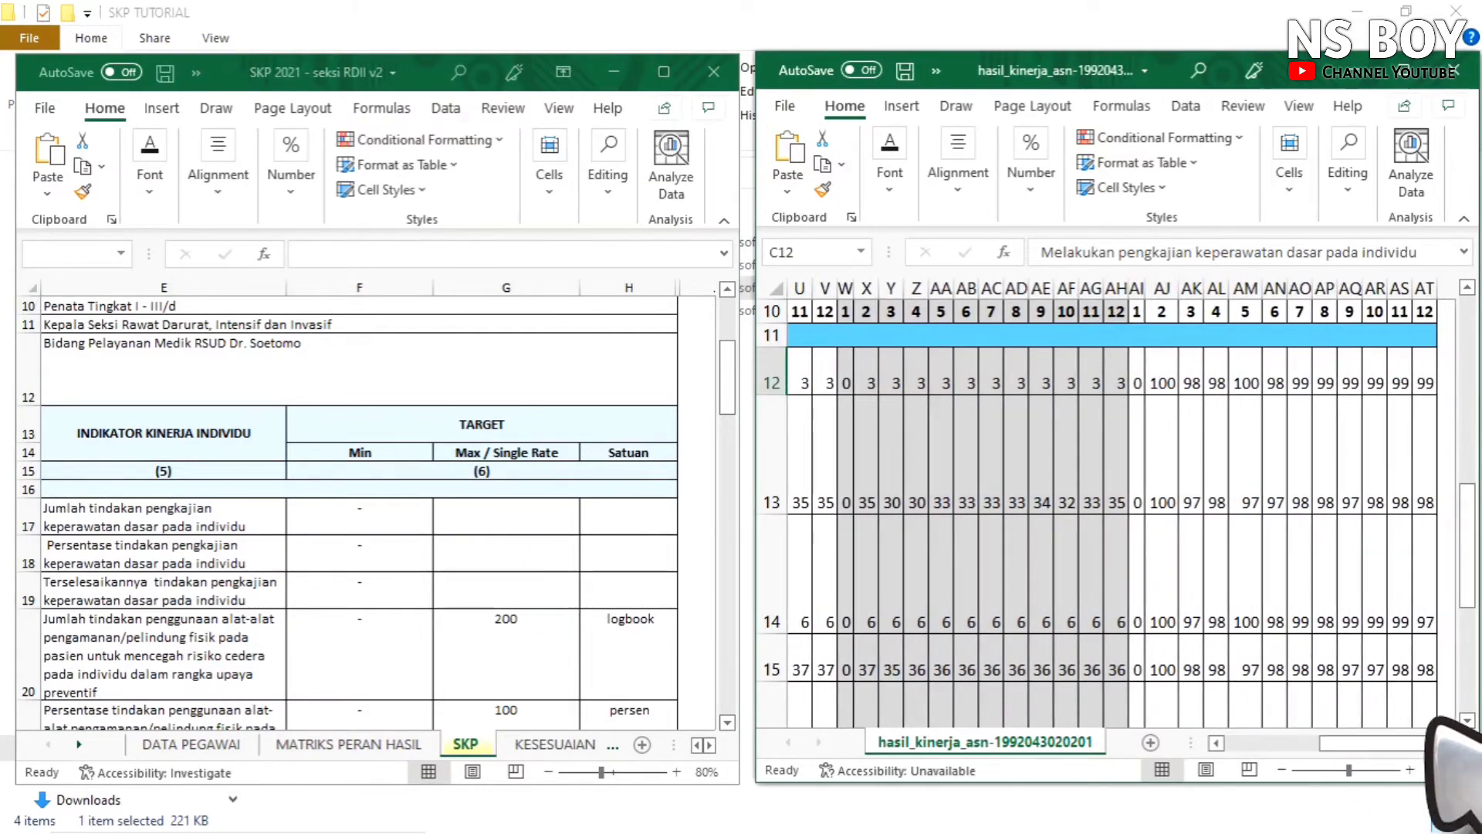
pyautogui.scroll(2, 1201, 491)
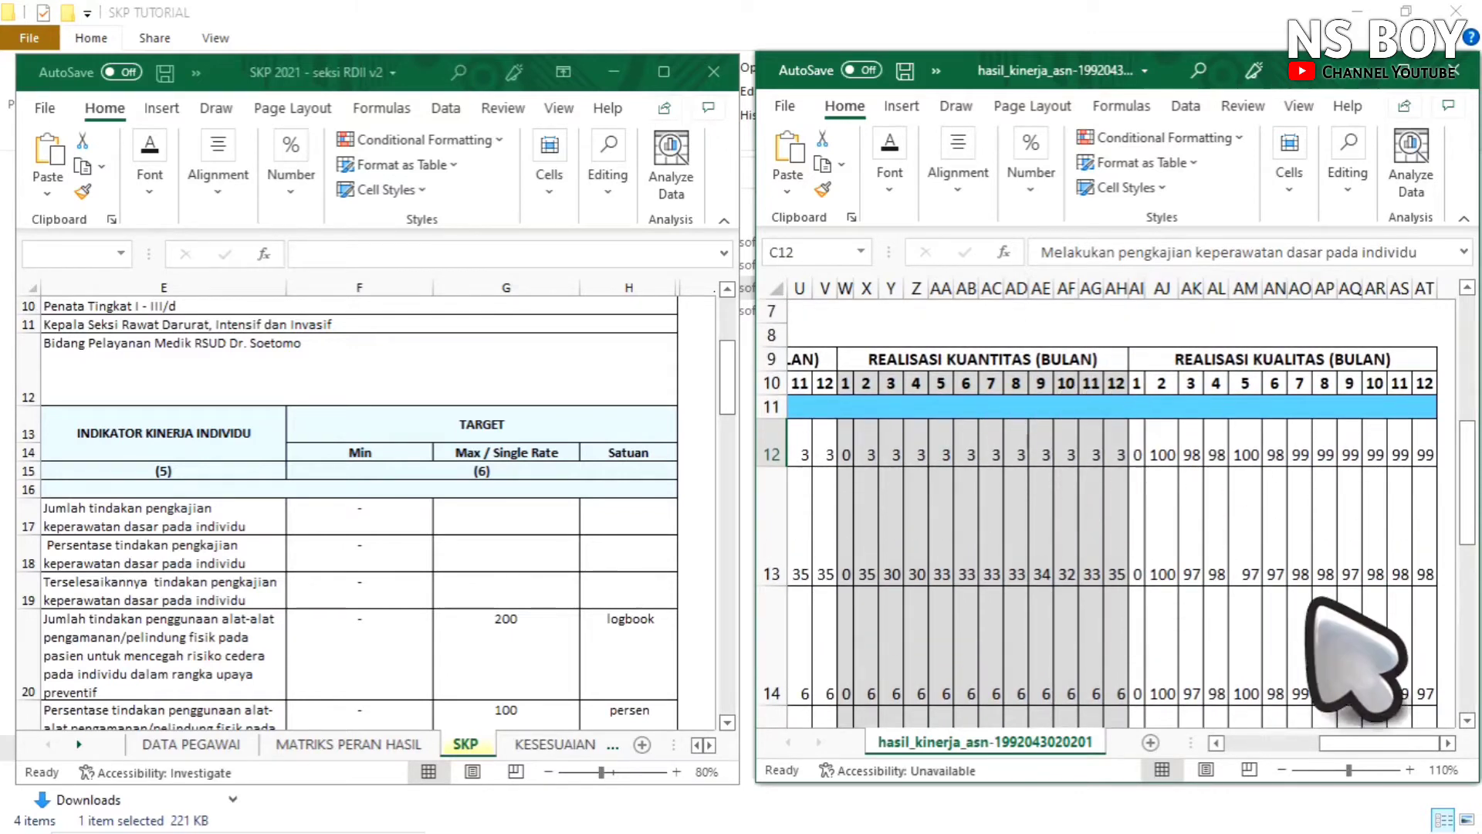
pyautogui.moveTo(1414, 743); pyautogui.dragTo(1357, 753)
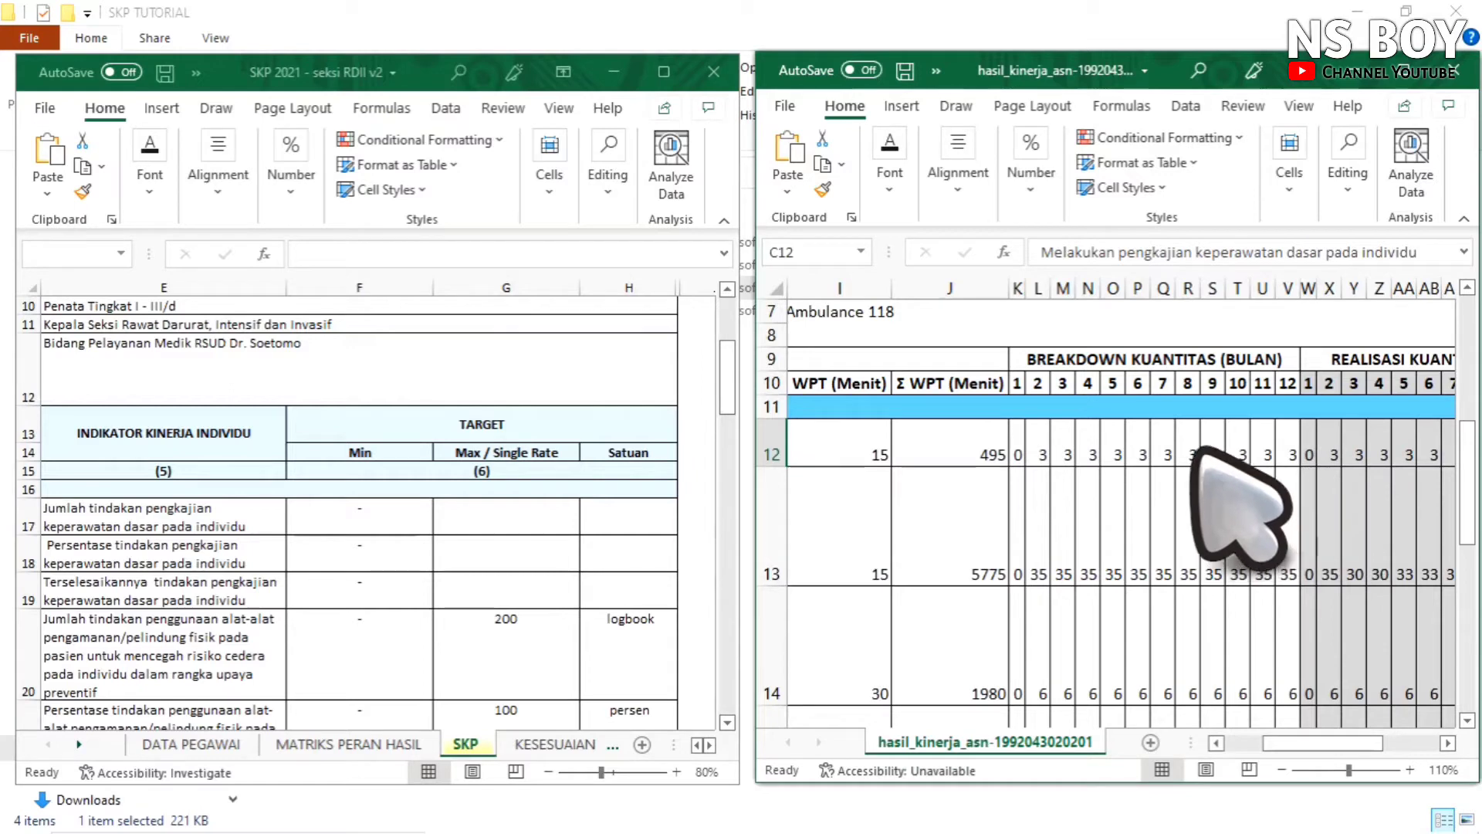
pyautogui.click(1167, 451)
pyautogui.moveTo(1188, 445); pyautogui.dragTo(1301, 445)
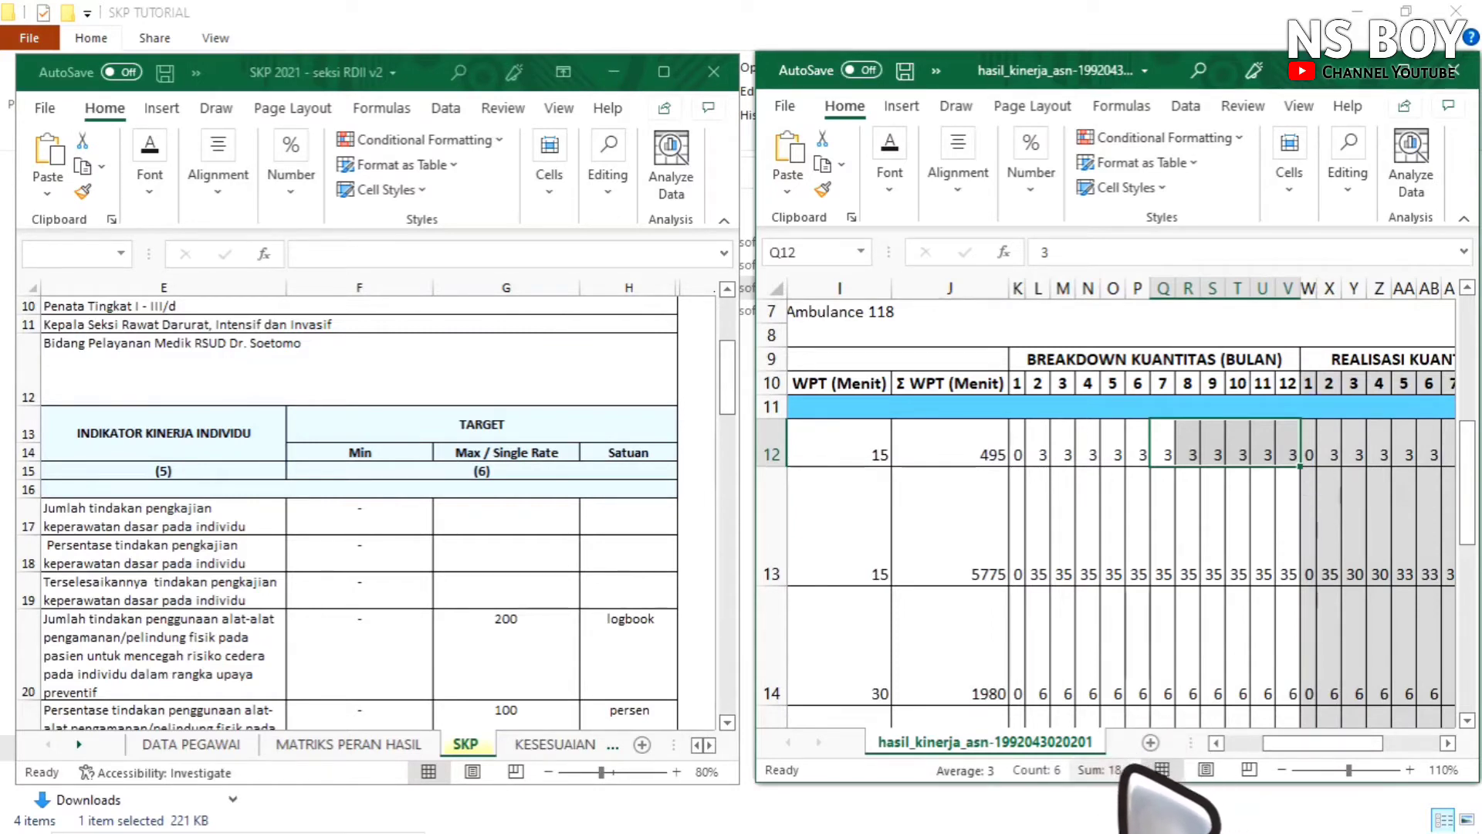
# - Set item 1's Kuantitas target, Max / Single Rate cell G17 on the SKP sheet, to 18
pyautogui.click(543, 517)
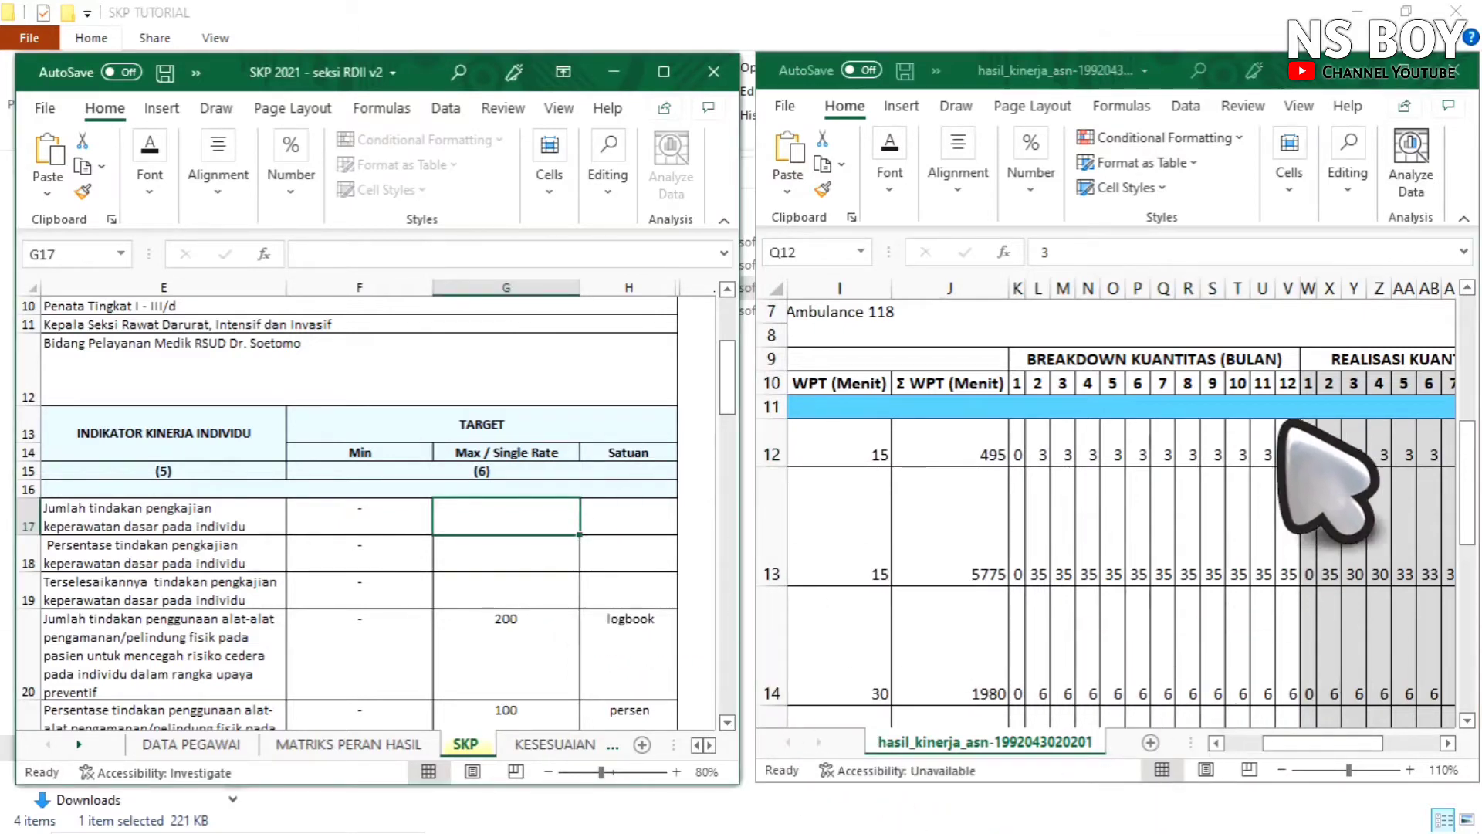
pyautogui.click(1304, 439)
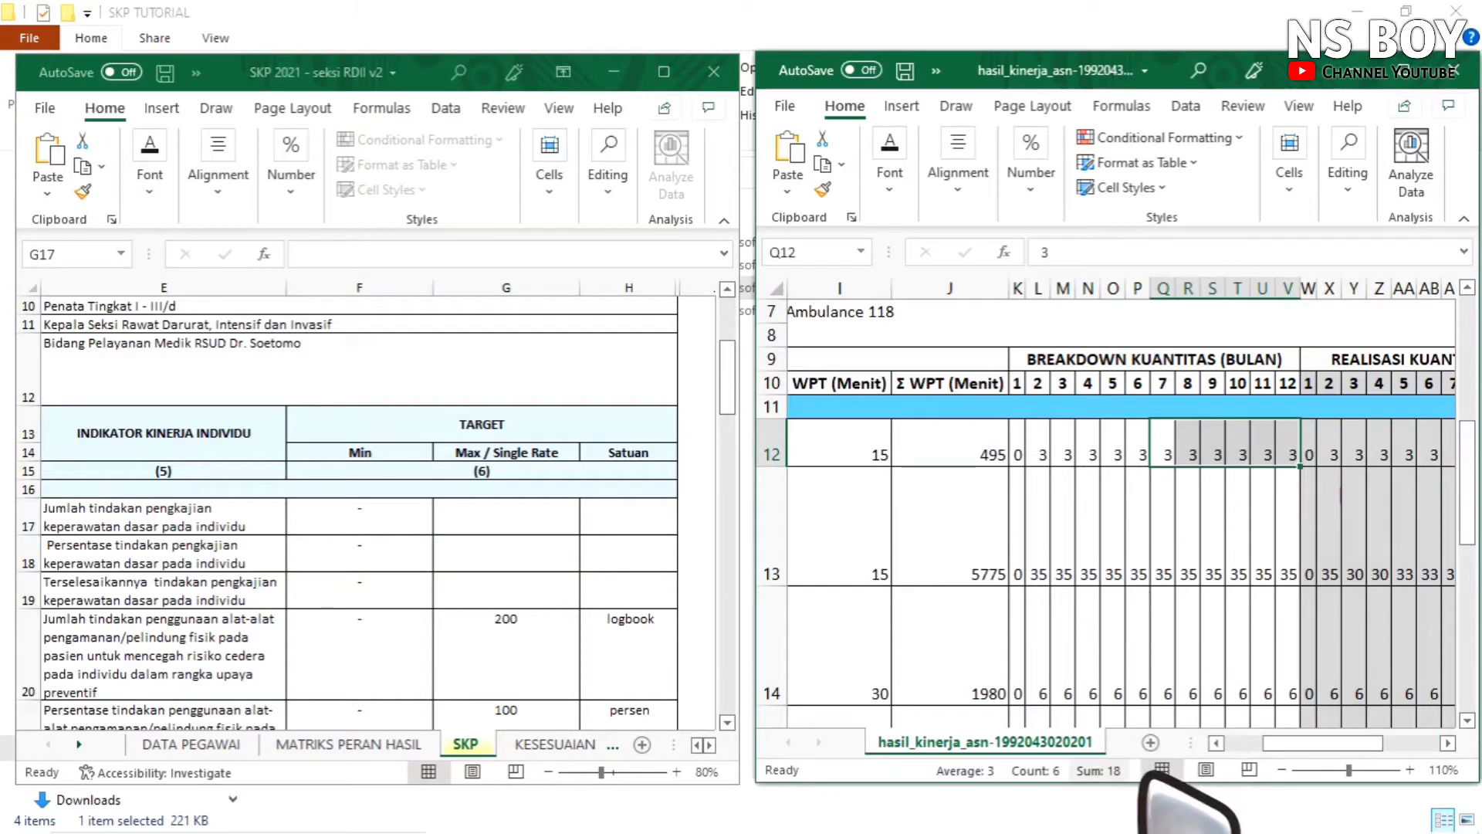
pyautogui.click(567, 519)
pyautogui.write('18')
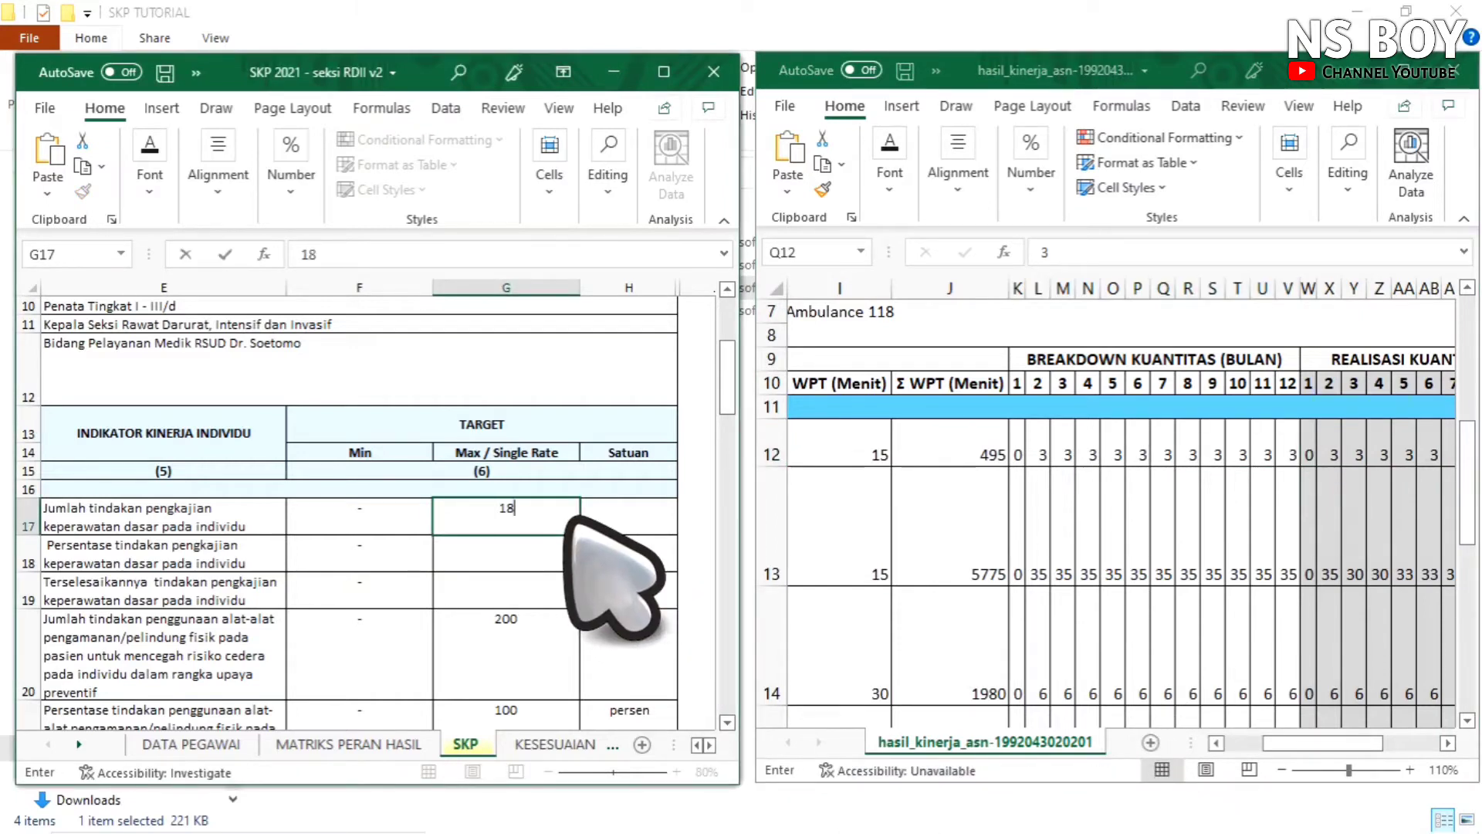
pyautogui.press('Return')
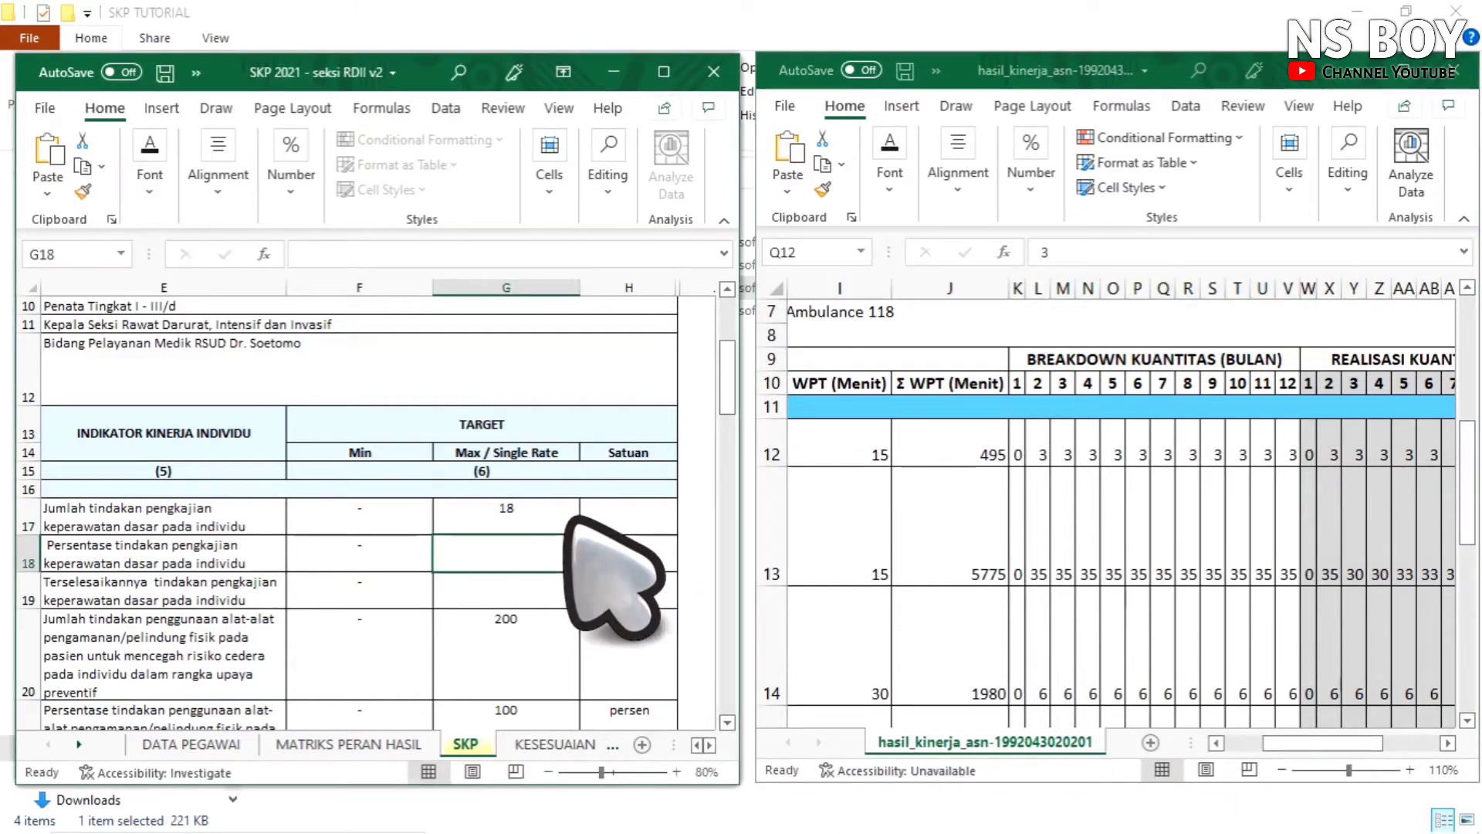
# - Set item 1's Max / Single Rate targets to 100 for Kualitas in G18 and 6 for Waktu in G19
pyautogui.write('100')
pyautogui.press('Return')
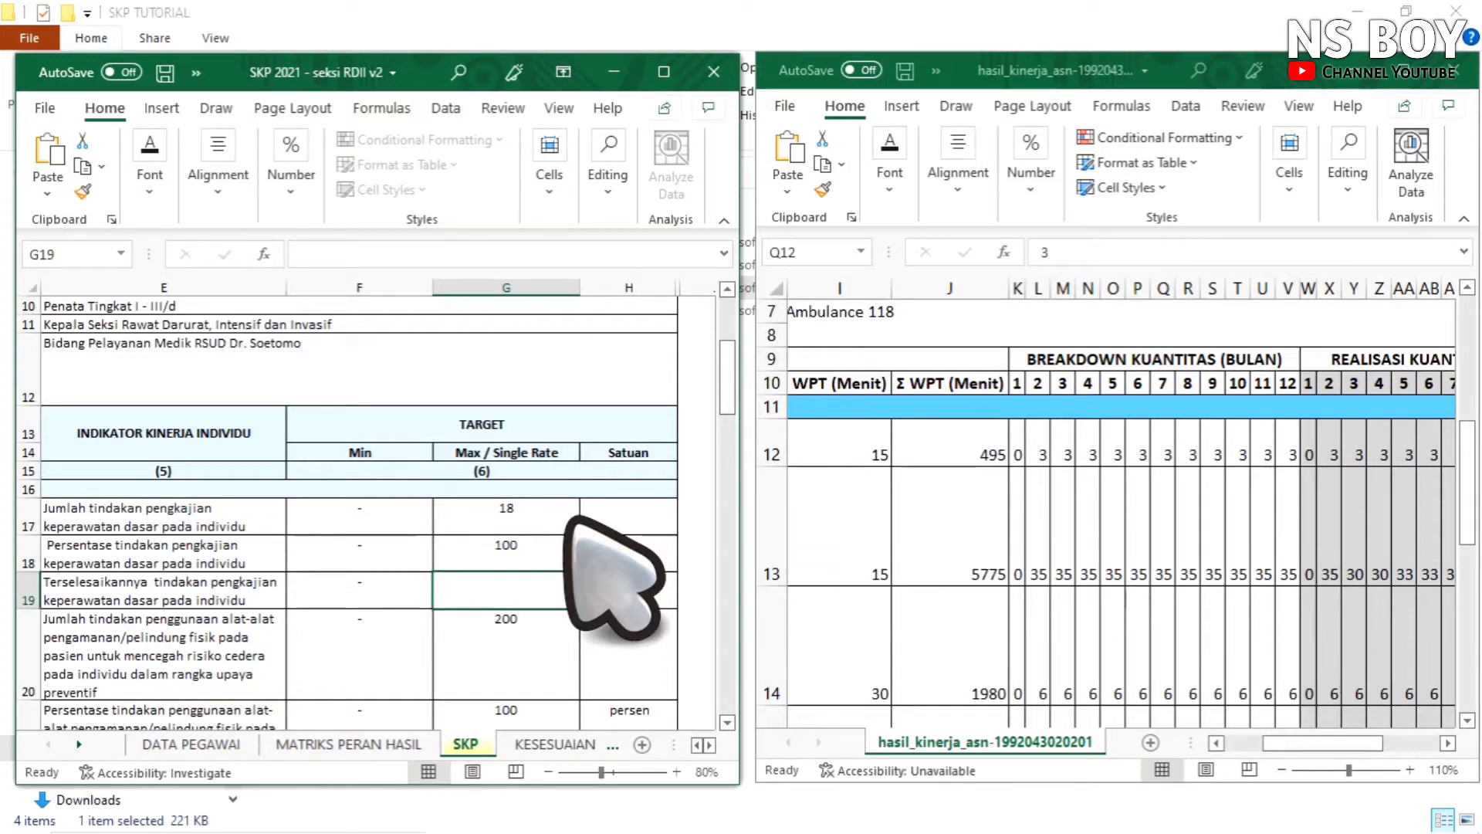
pyautogui.press('Up')
pyautogui.press('Down')
pyautogui.write('6')
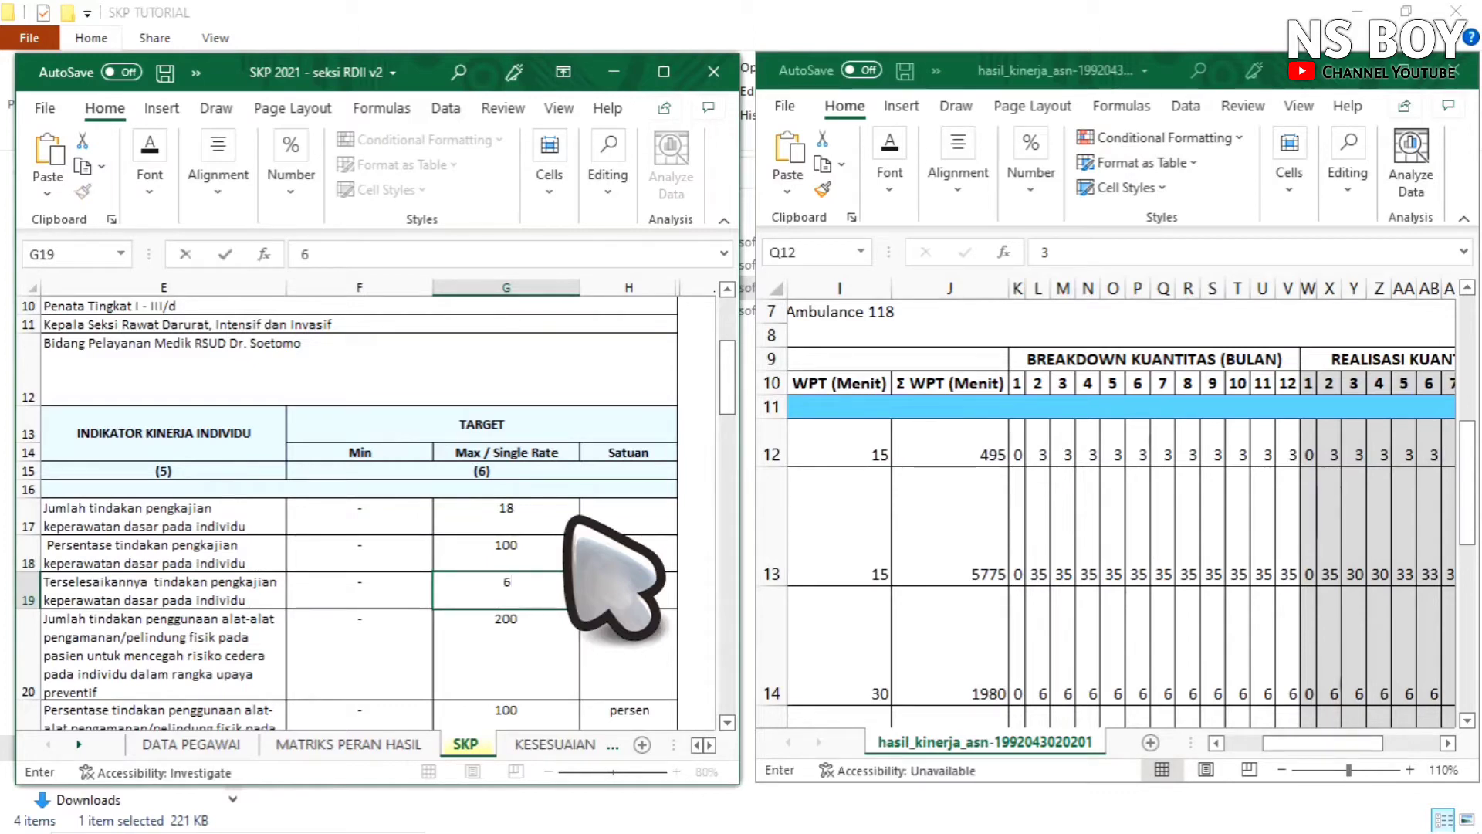
pyautogui.press('Return')
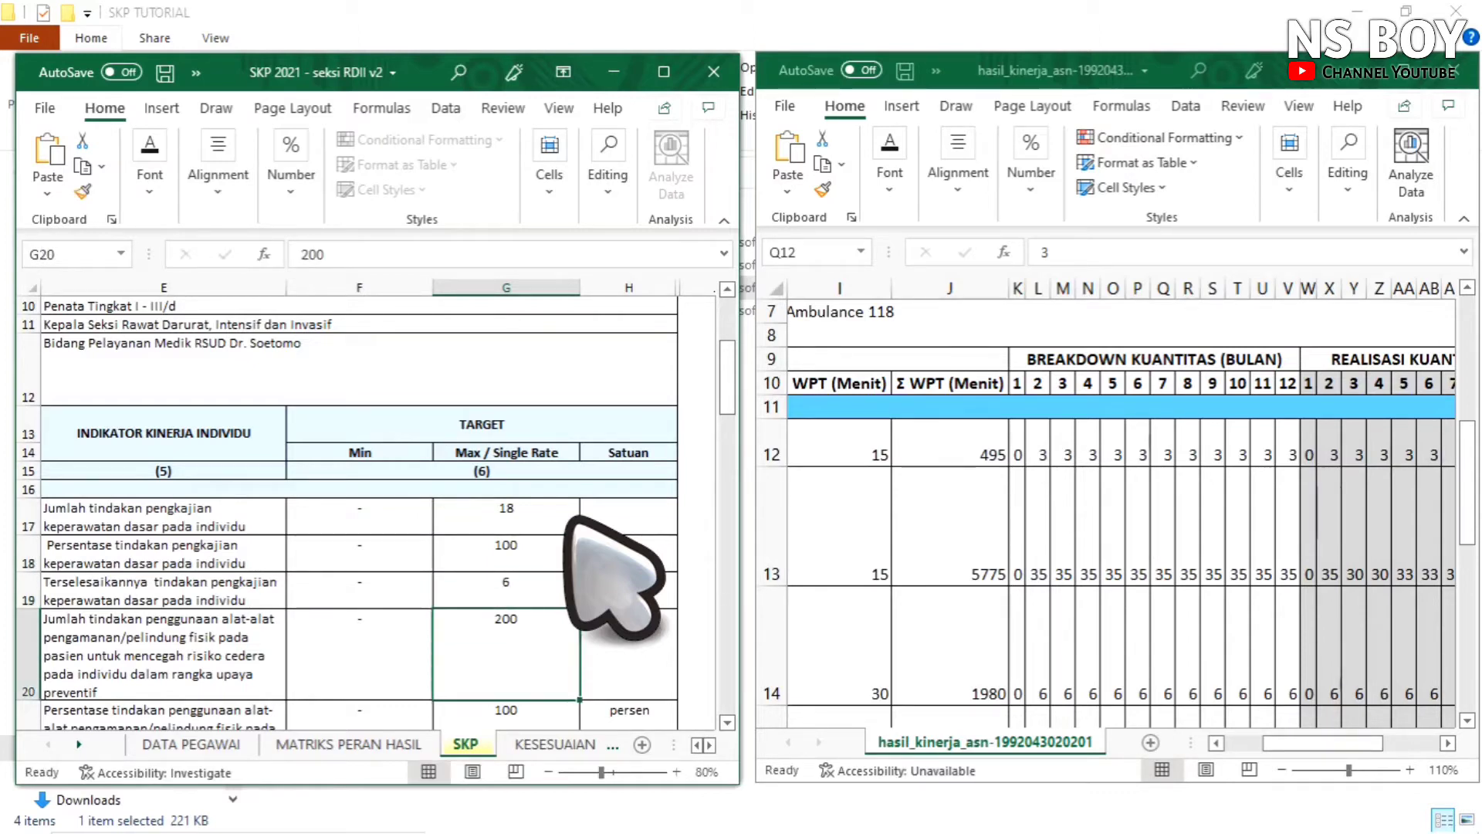
# - Enter "Laporan" as item 1's Kuantitas unit in H17, taking it from activity 1's quantity in hasil_kinerja_asn cell E12
pyautogui.click(644, 521)
pyautogui.click(1304, 743)
pyautogui.moveTo(1303, 750); pyautogui.dragTo(1269, 747)
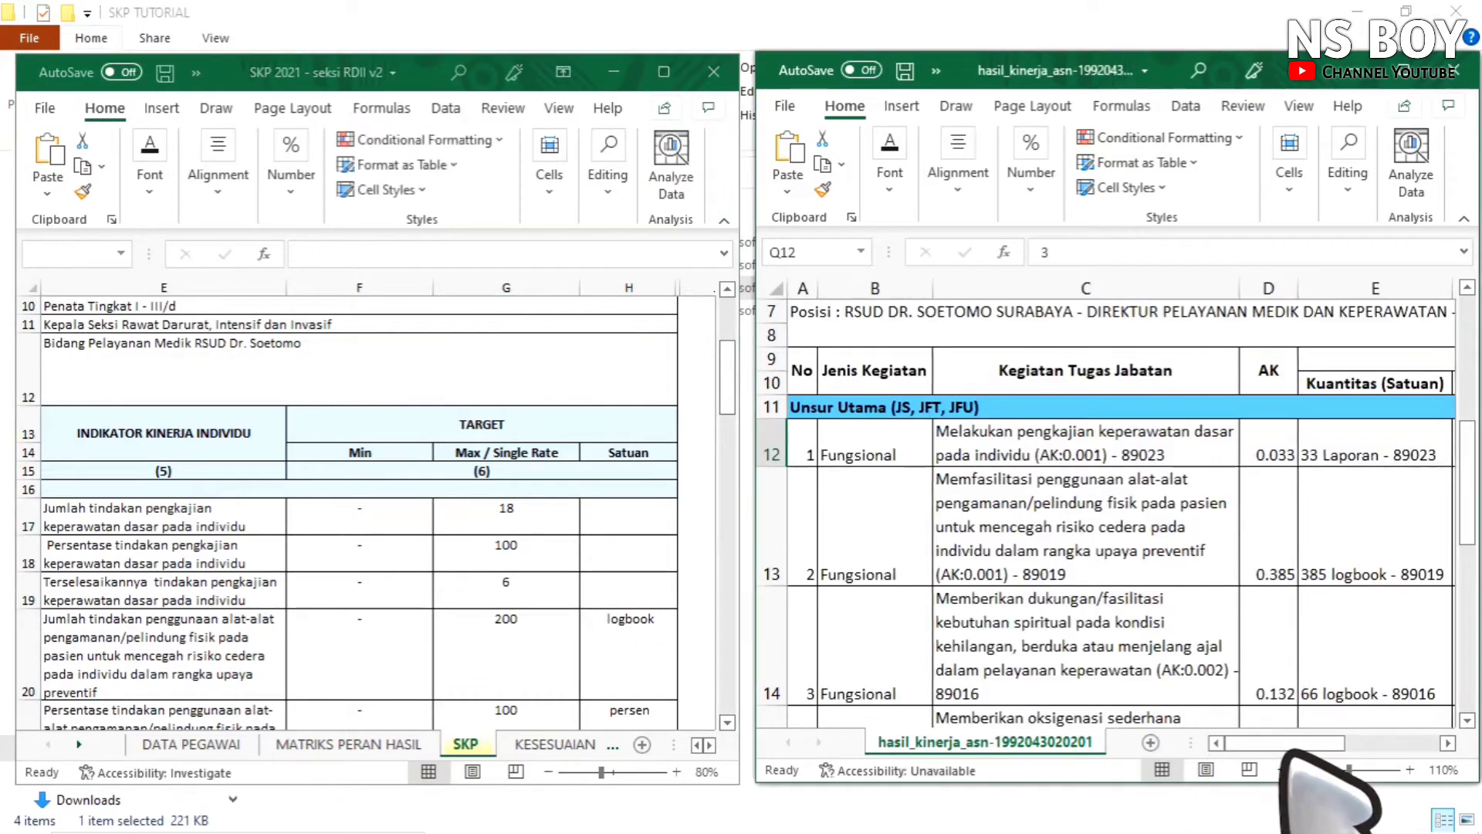
pyautogui.click(1400, 460)
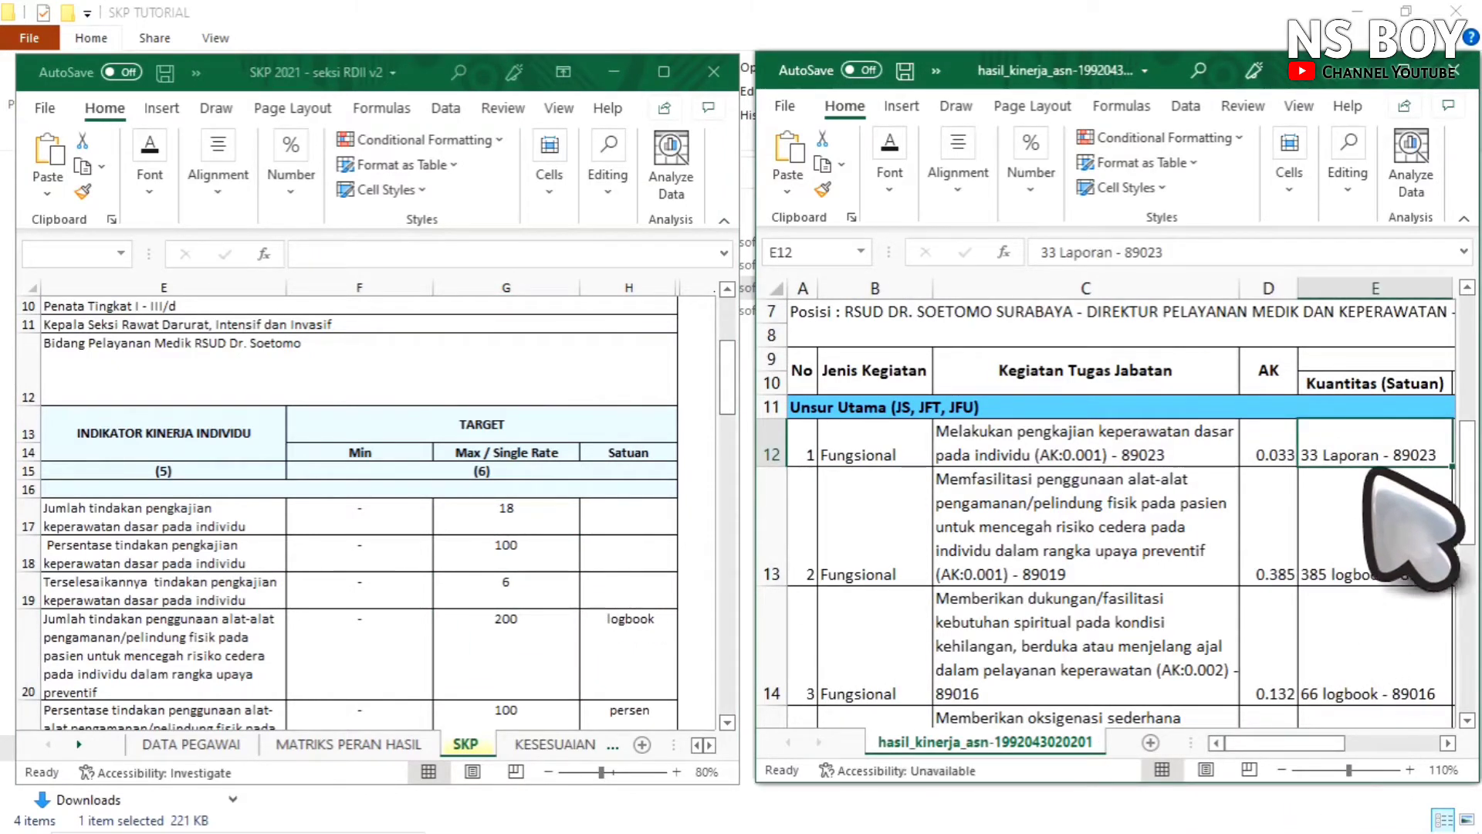
pyautogui.click(656, 525)
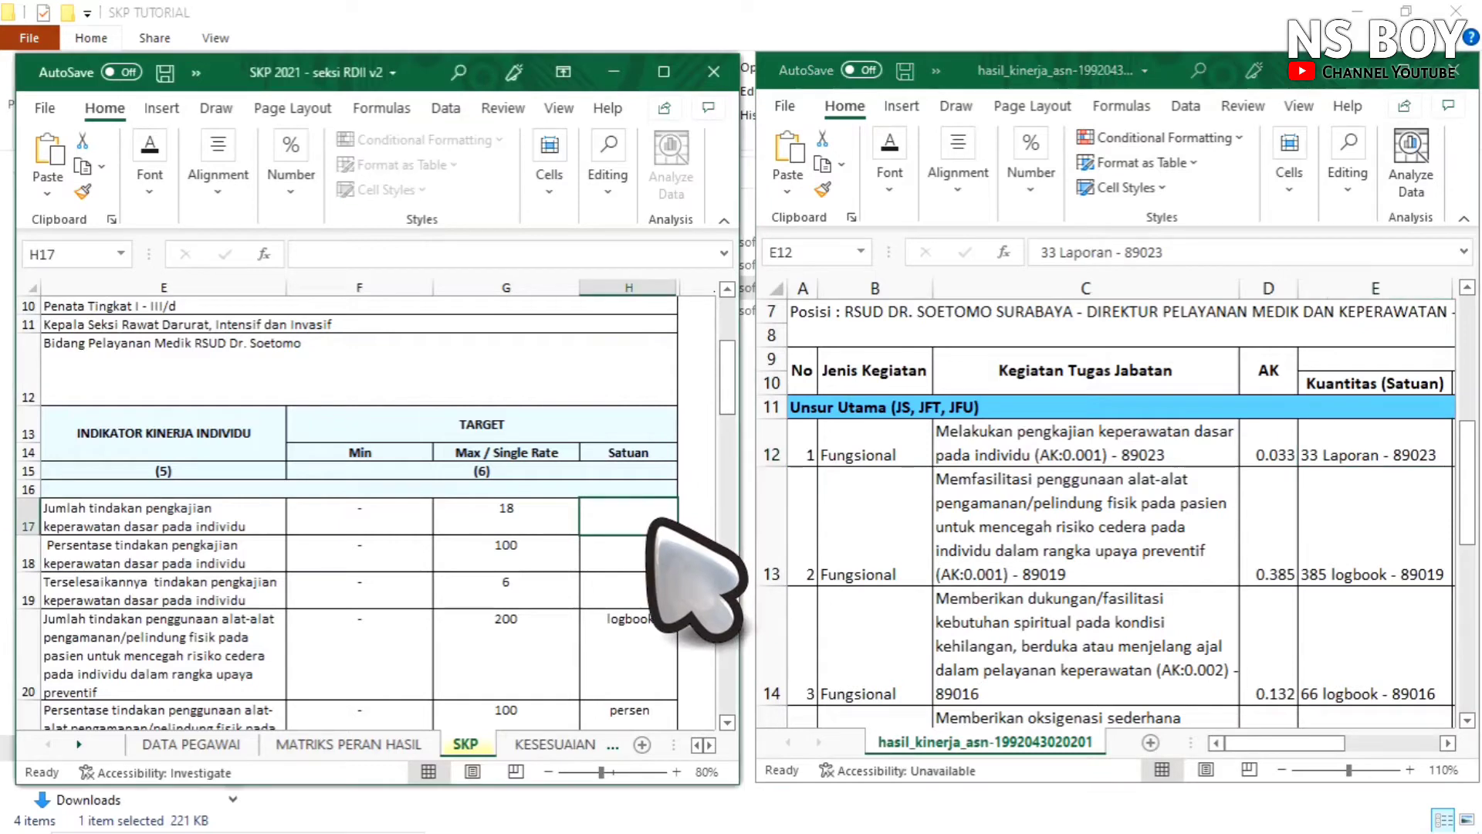
pyautogui.write('Laporan')
pyautogui.press('Return')
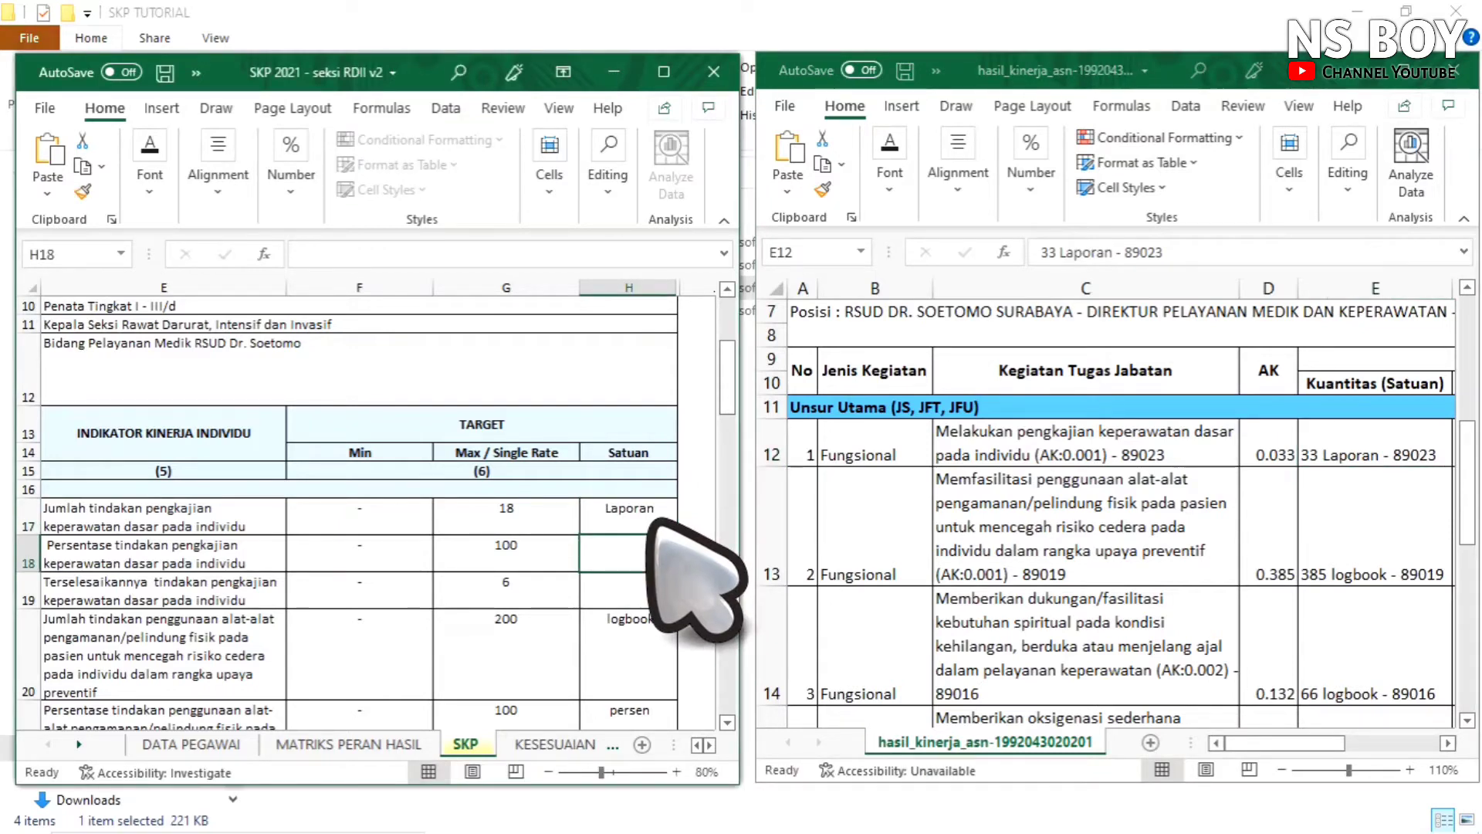
# - Enter "persen" as item 1's Kualitas unit in H18 and change the Kuantitas unit in H17 to lowercase "laporan"
pyautogui.write('persen')
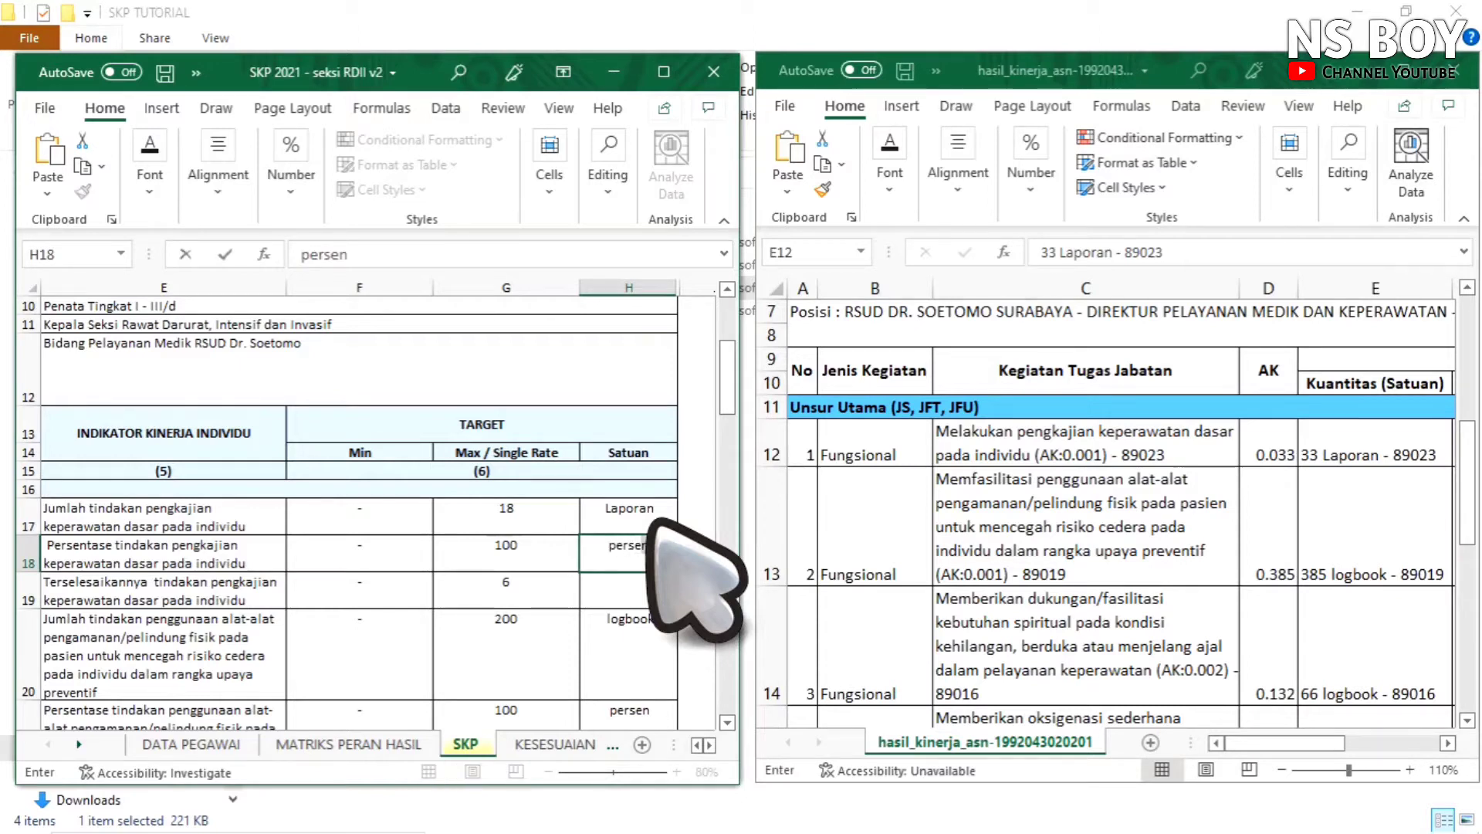
pyautogui.press('Return')
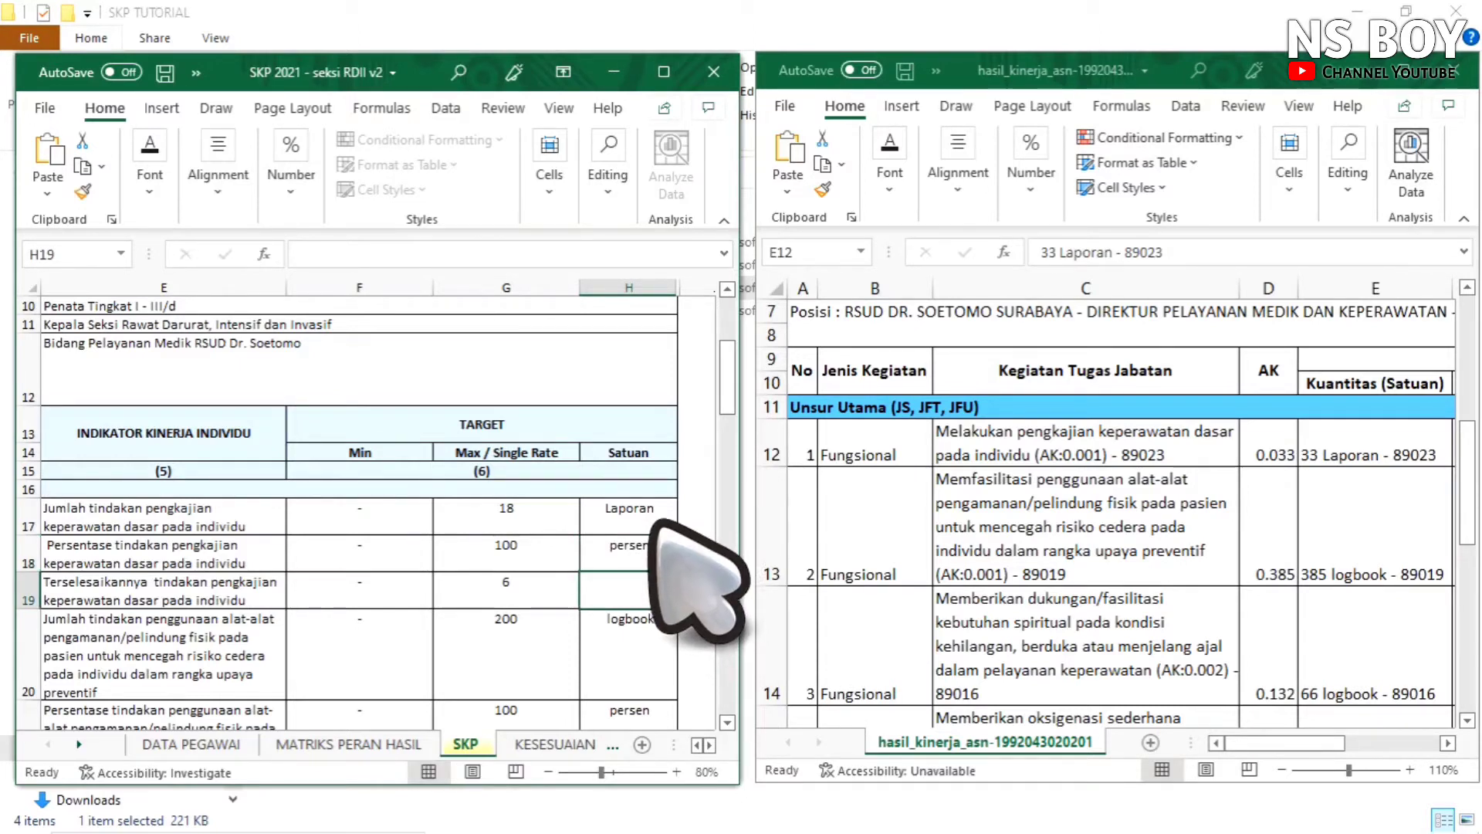
pyautogui.click(652, 521)
pyautogui.doubleClick(627, 513)
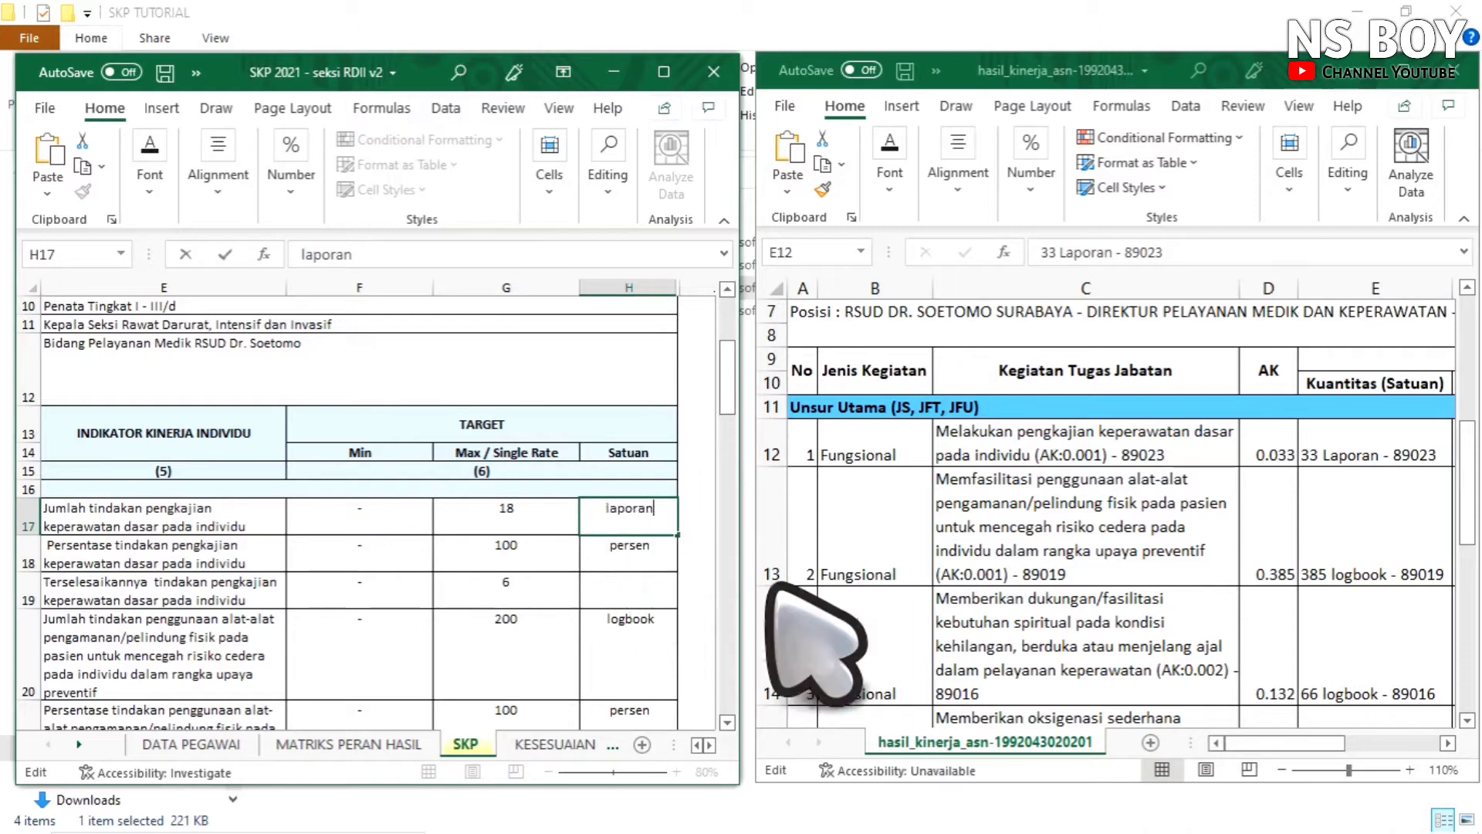
# - Enter "bulan" as item 1's Waktu unit in H19 and maximize the SKP 2021 workbook window
pyautogui.click(673, 601)
pyautogui.write('bulan')
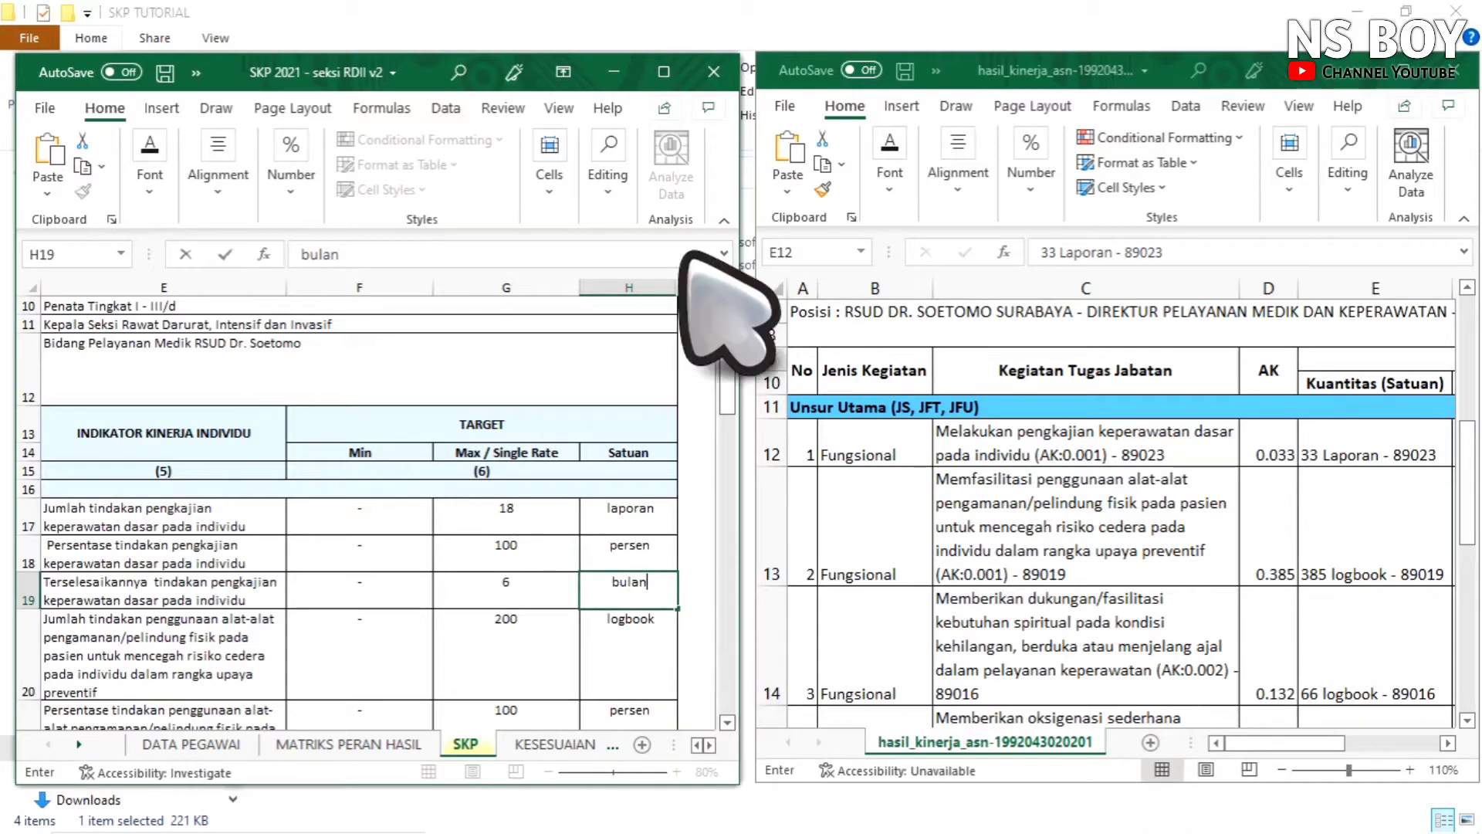
pyautogui.click(664, 71)
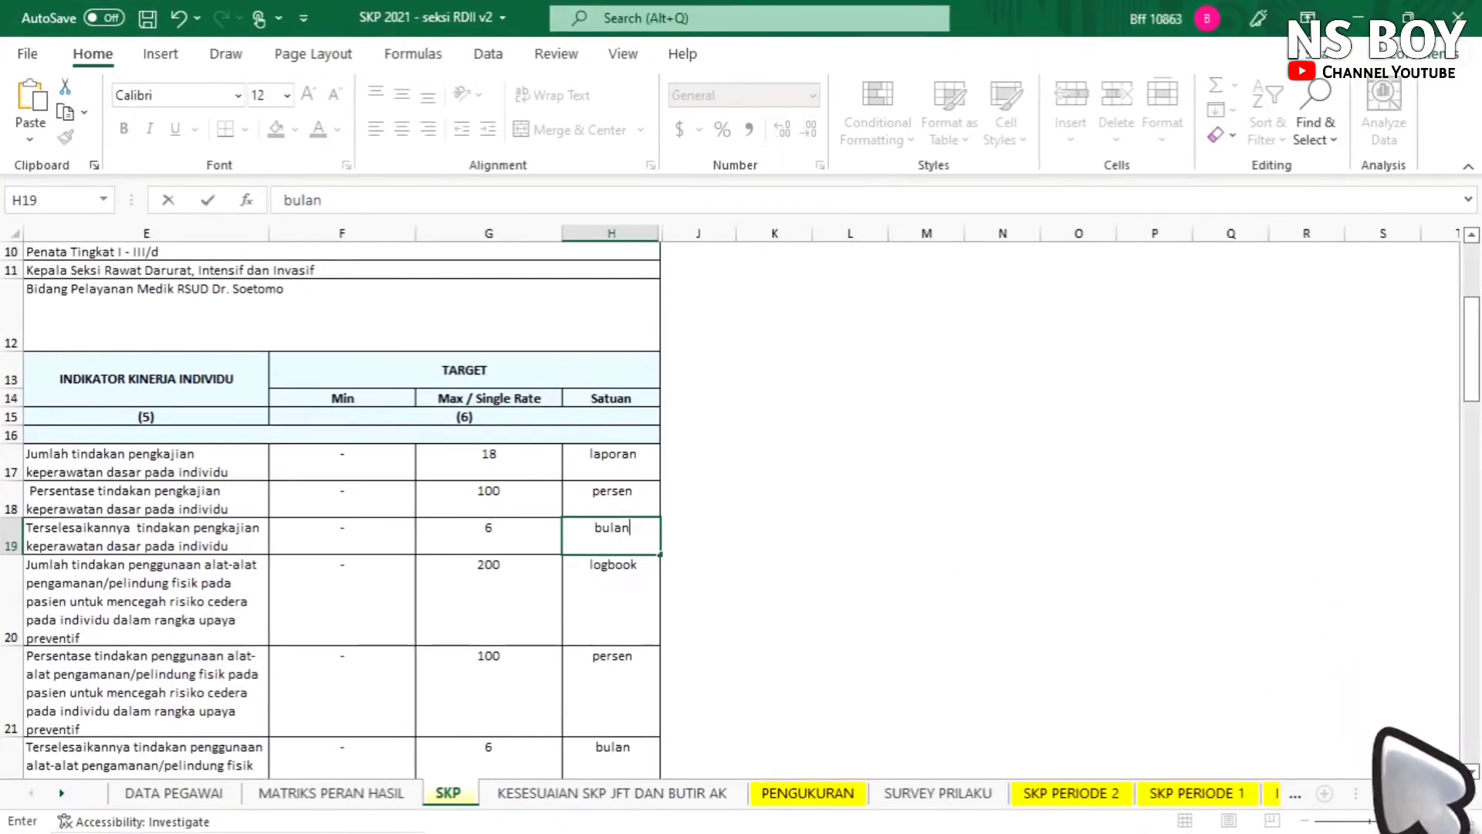
# - Review the SKP sheet's remaining performance items through item 9 and the KINERJA TAMBAHAN section
pyautogui.hscroll(-4, 772, 540)
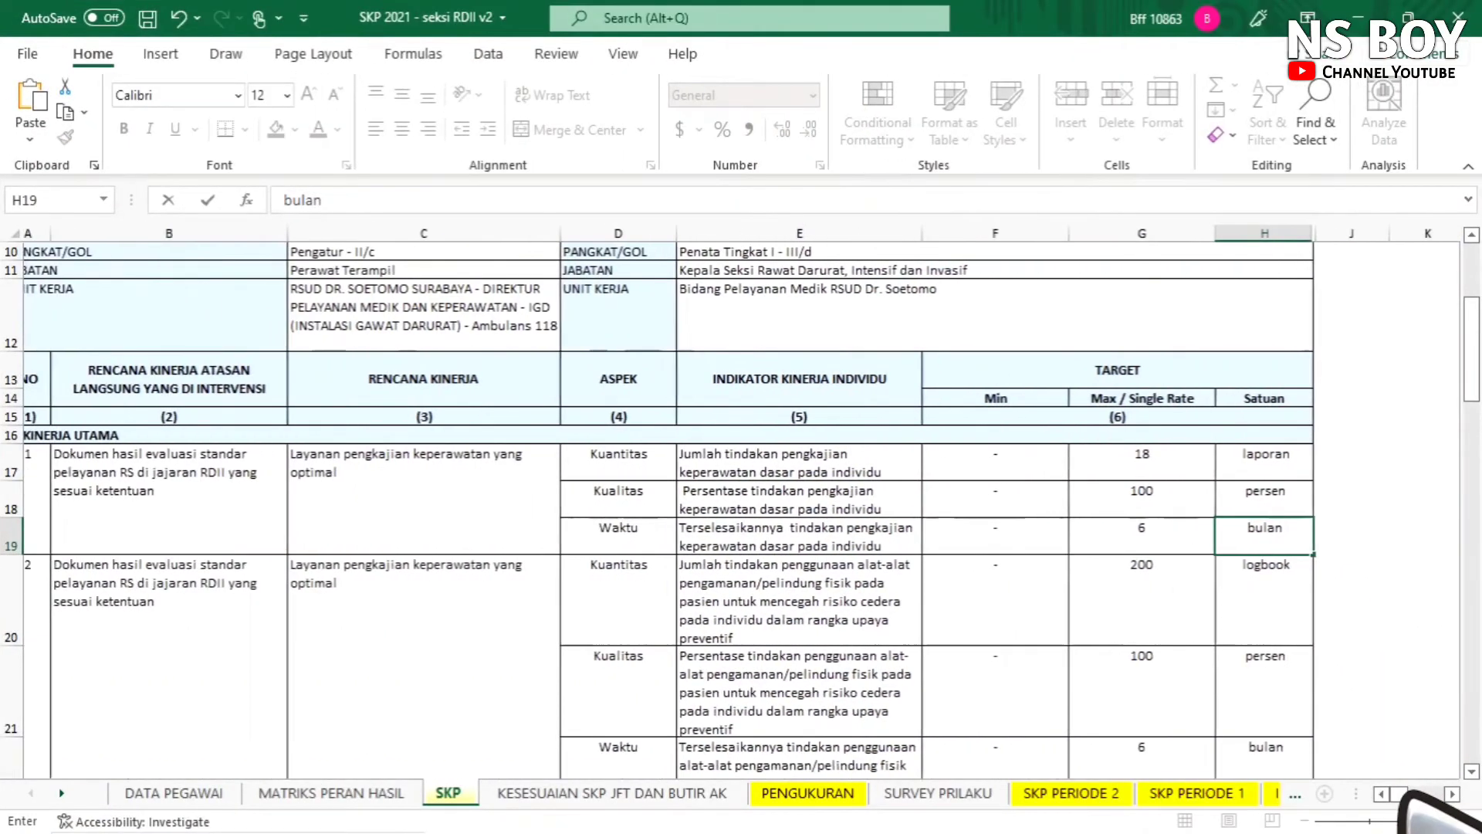
pyautogui.scroll(1, 587, 540)
pyautogui.scroll(-17, 417, 540)
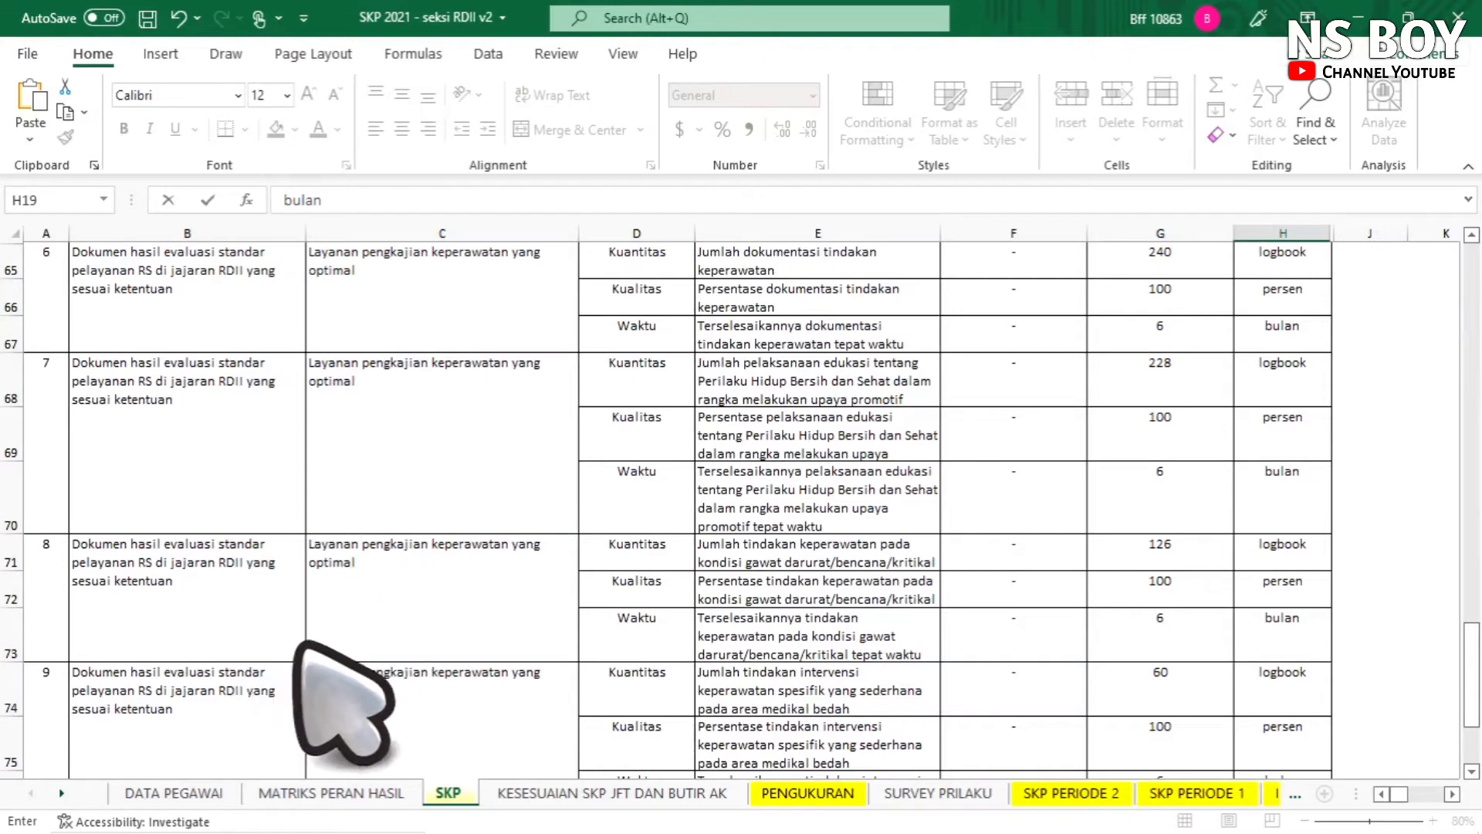
pyautogui.scroll(-1, 300, 645)
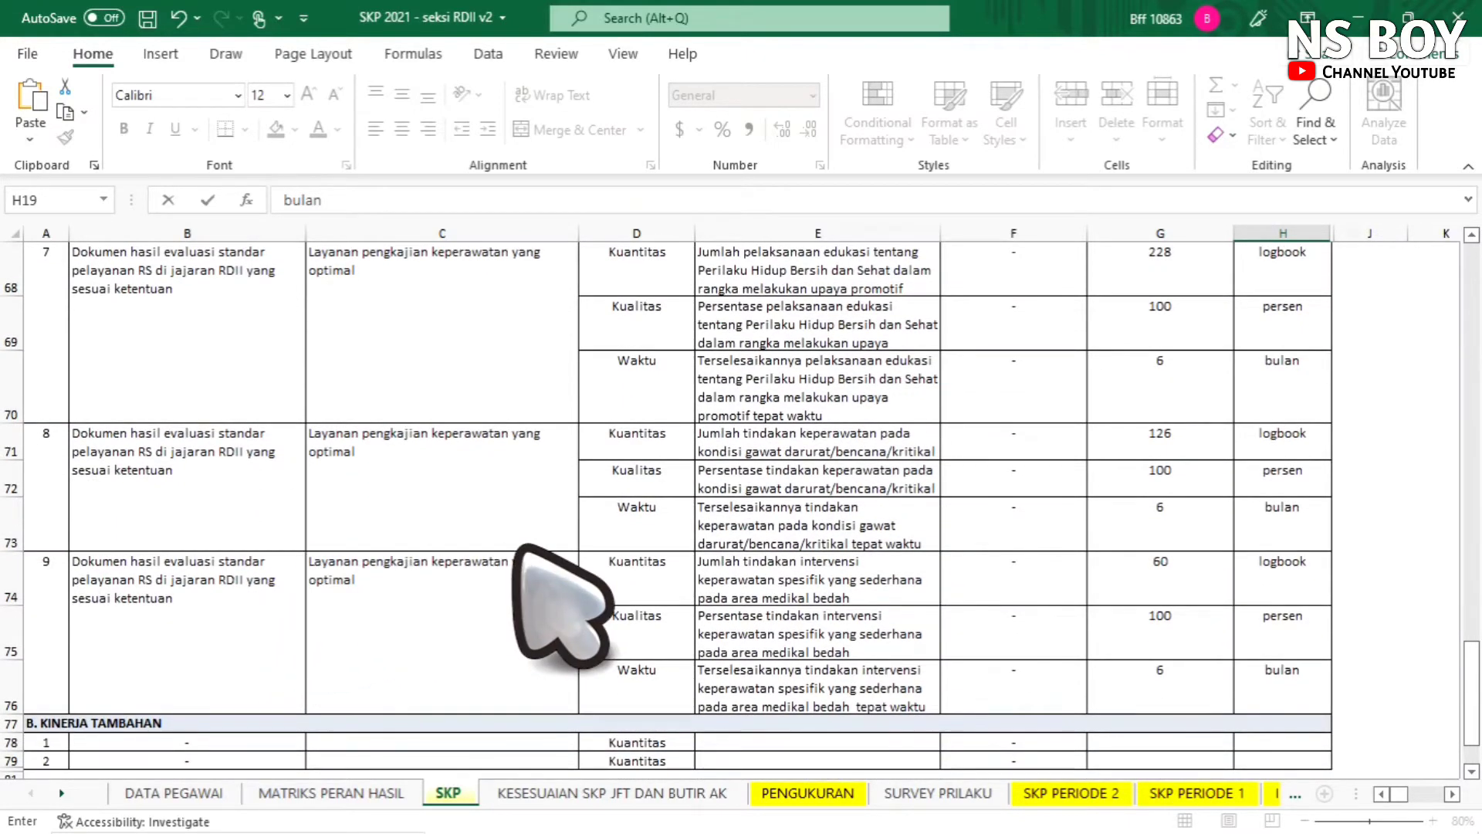
pyautogui.scroll(-1, 587, 555)
pyautogui.scroll(1, 664, 571)
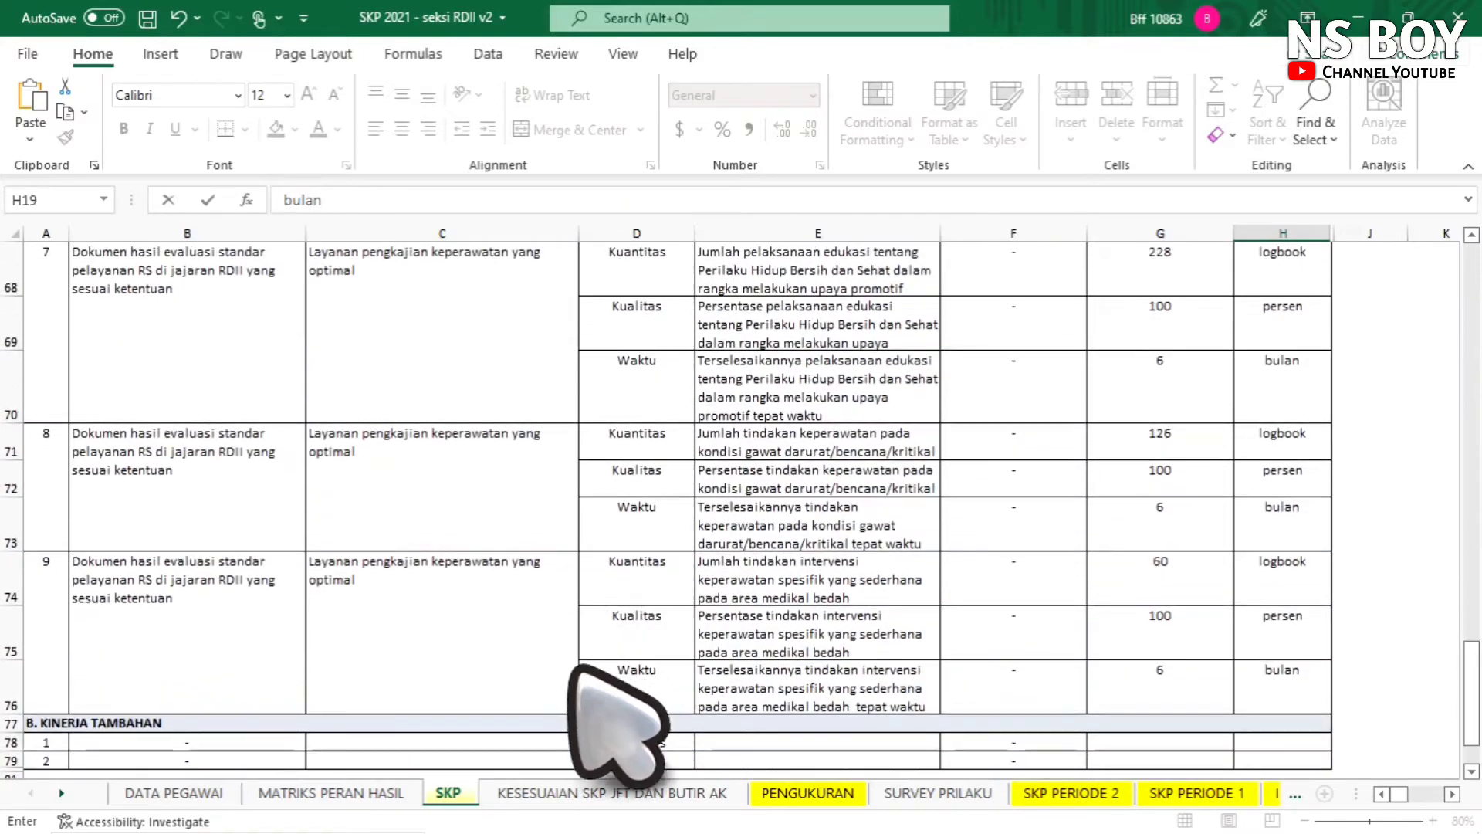
pyautogui.scroll(1, 700, 639)
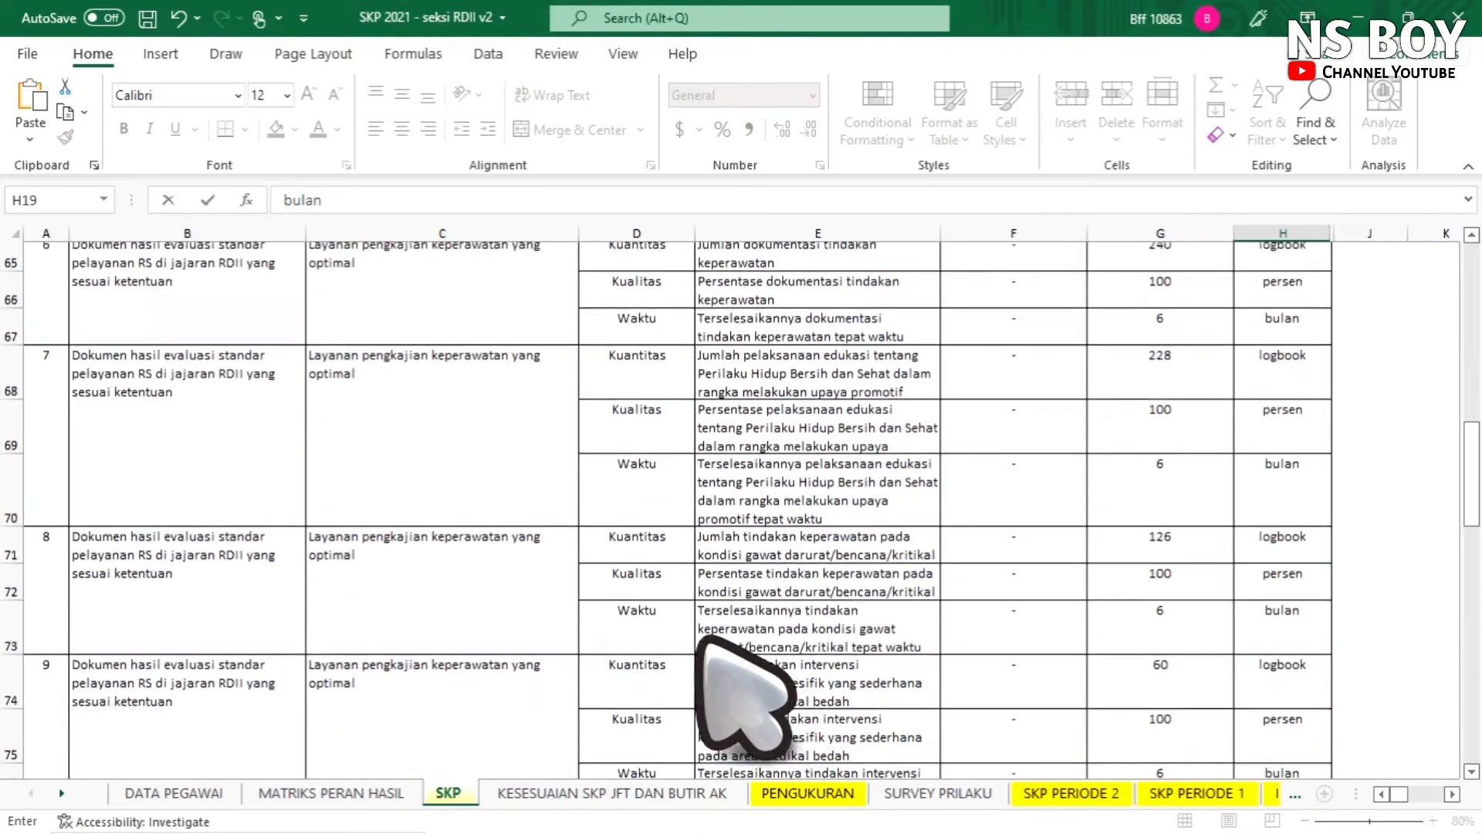
pyautogui.scroll(1, 702, 641)
# - Examine how row 11 of KESESUAIAN SKP JFT DAN BUTIR AK relates to the SKP sheet, checking RENCANA KINERJA in B11 and BUTIR KEGIATAN in C11
pyautogui.click(656, 793)
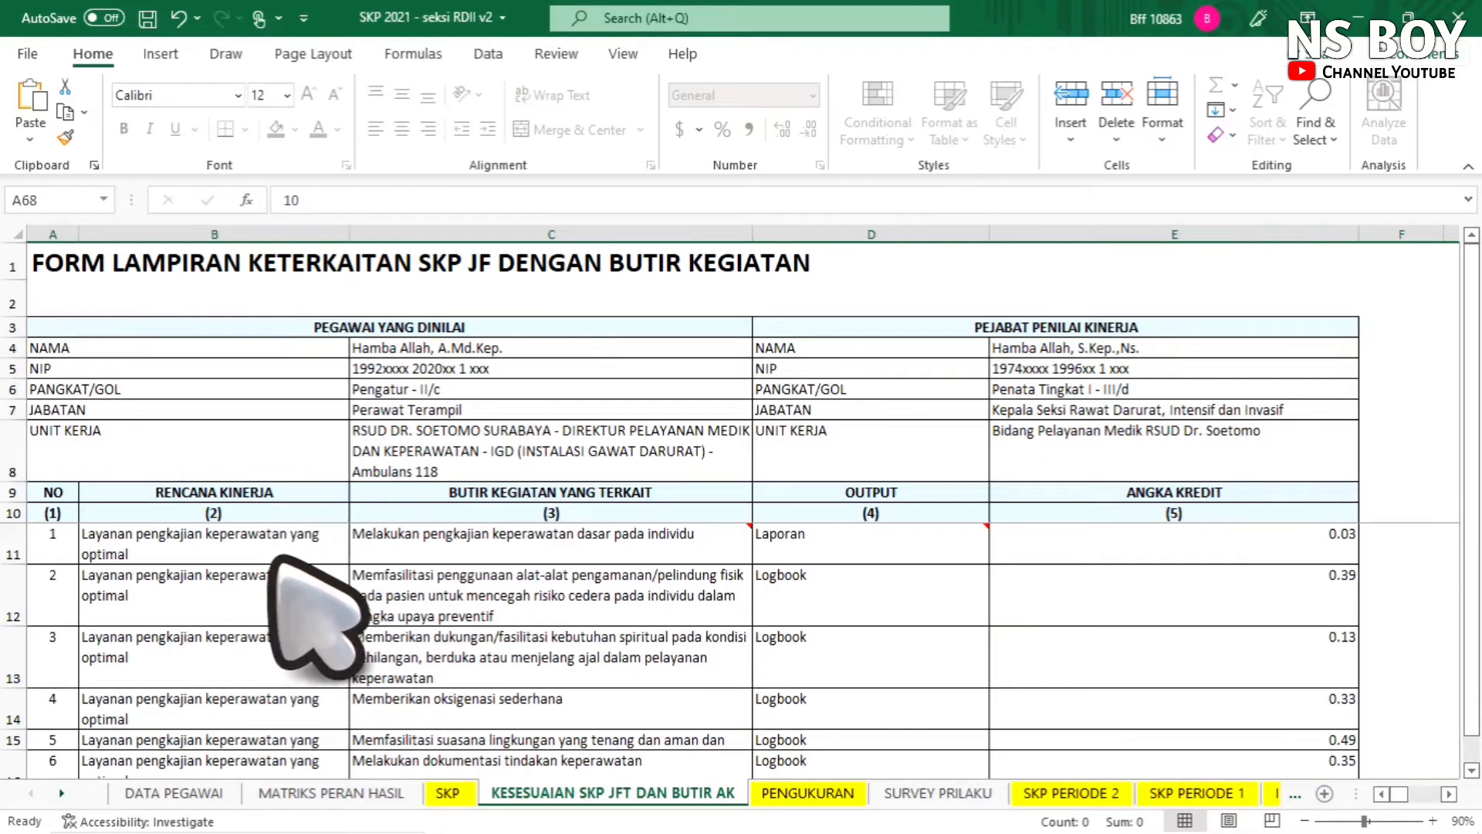
pyautogui.click(274, 555)
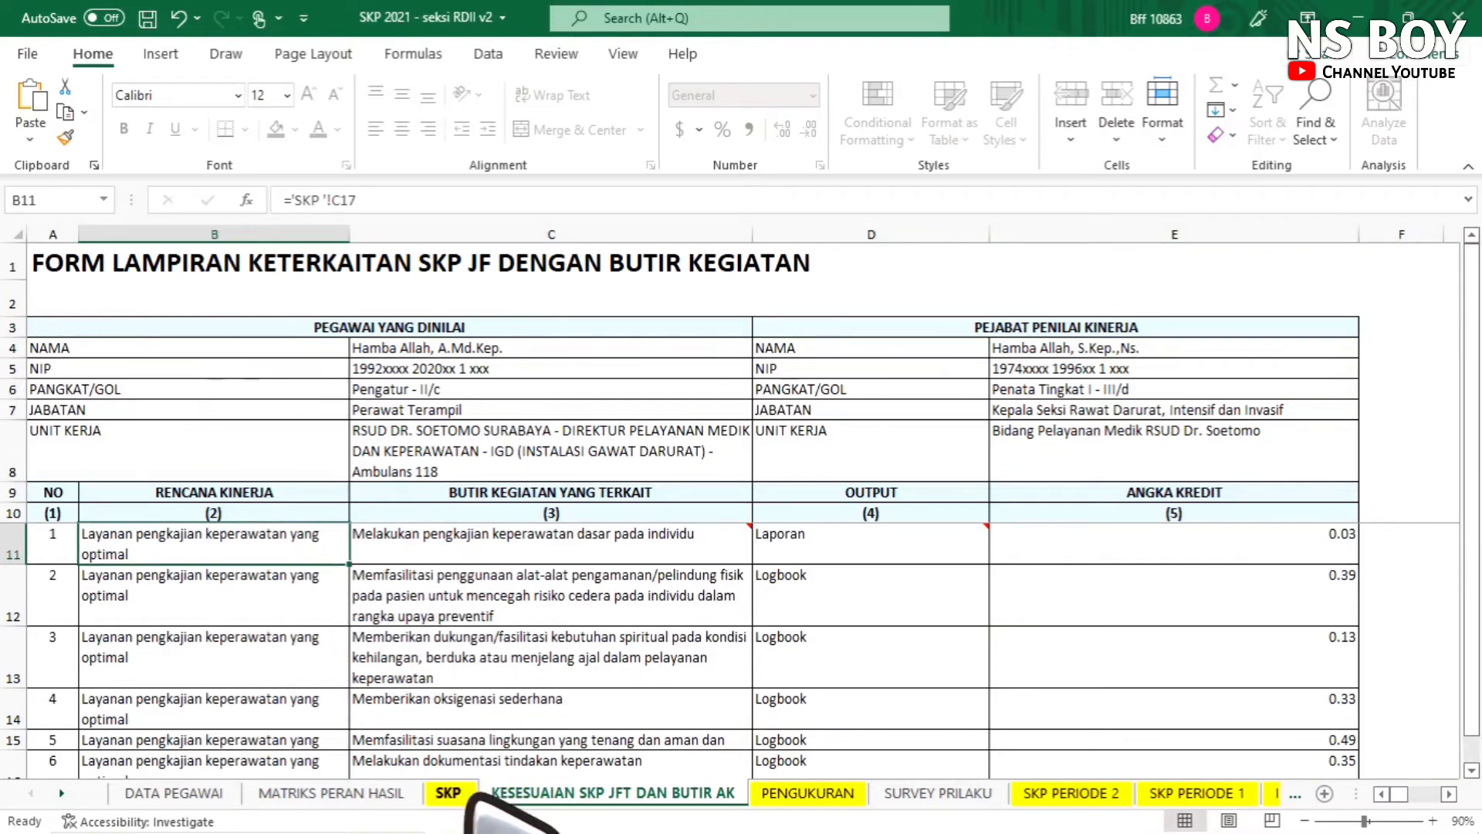
pyautogui.click(455, 791)
pyautogui.scroll(10, 540, 609)
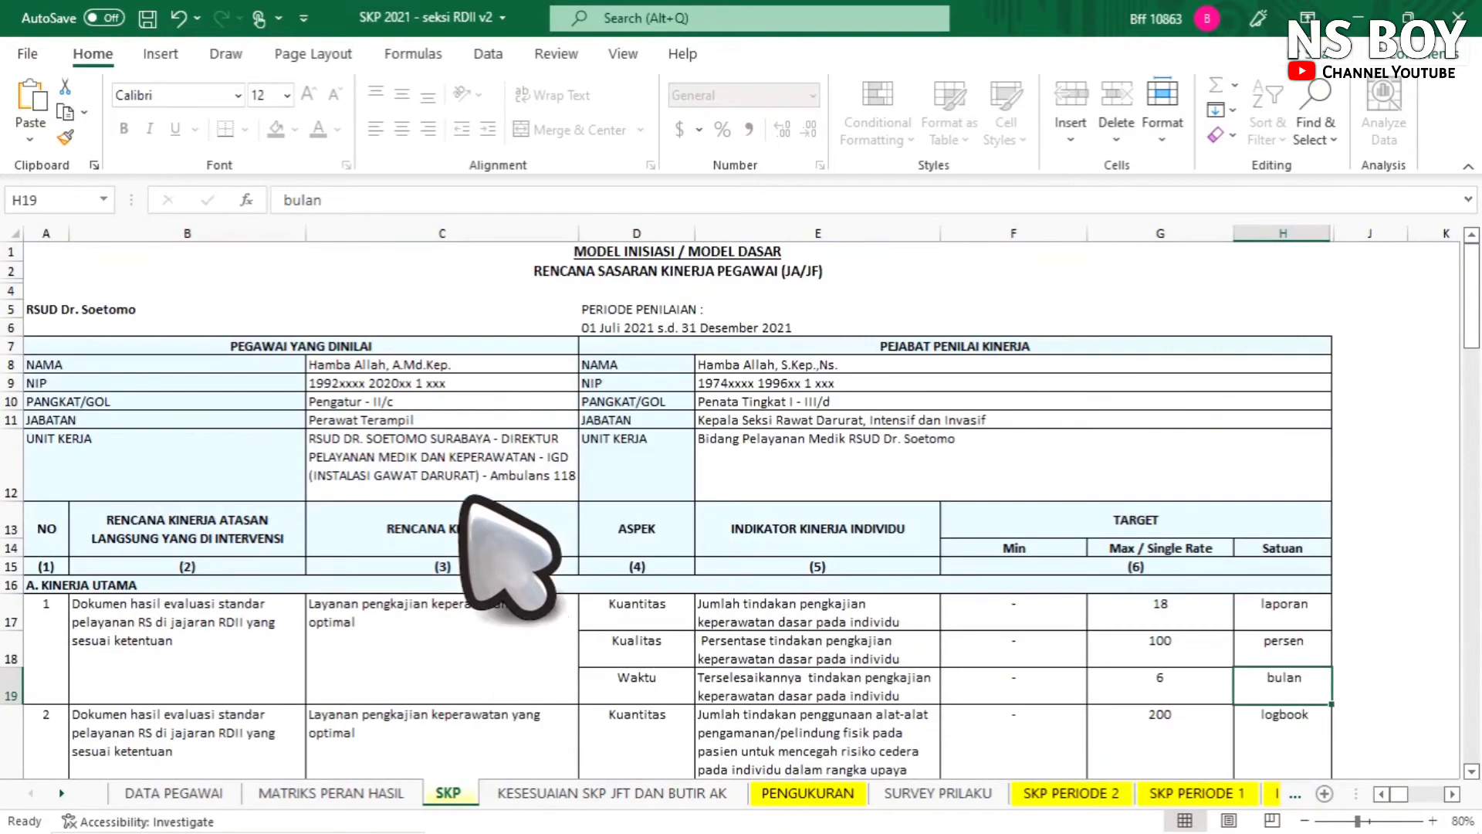
pyautogui.click(525, 792)
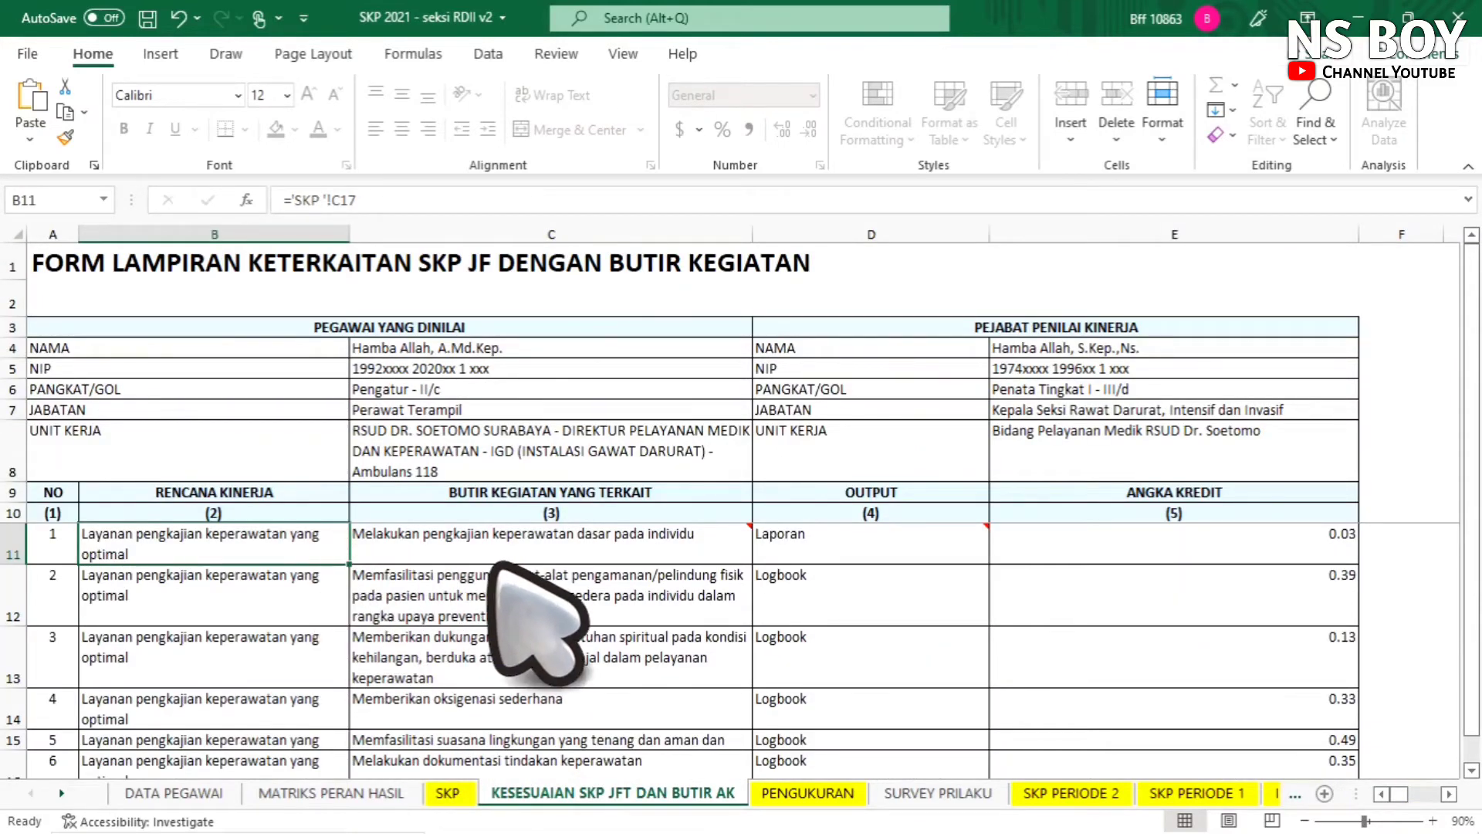
pyautogui.moveTo(498, 559)
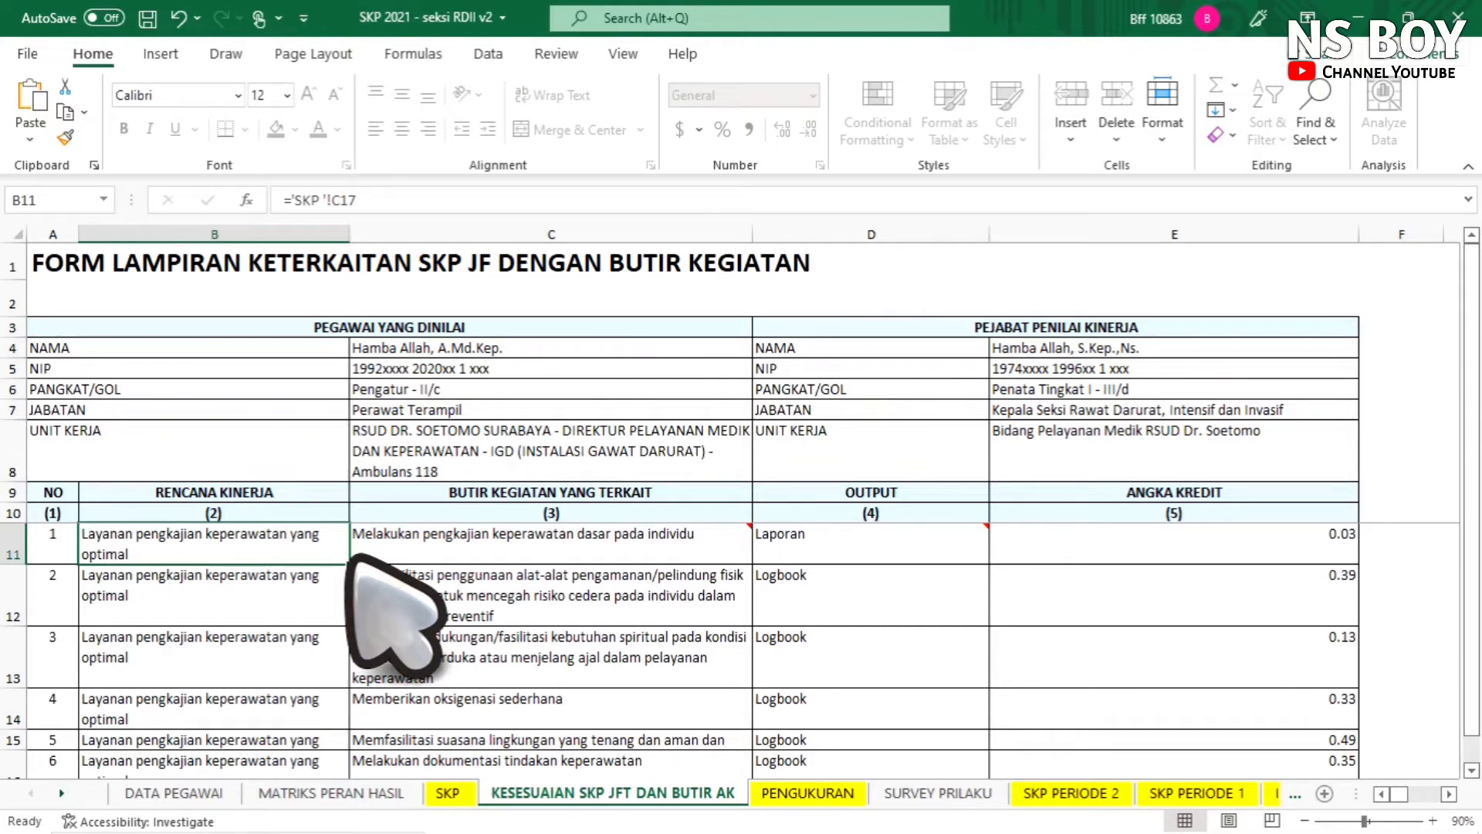
pyautogui.press('Right')
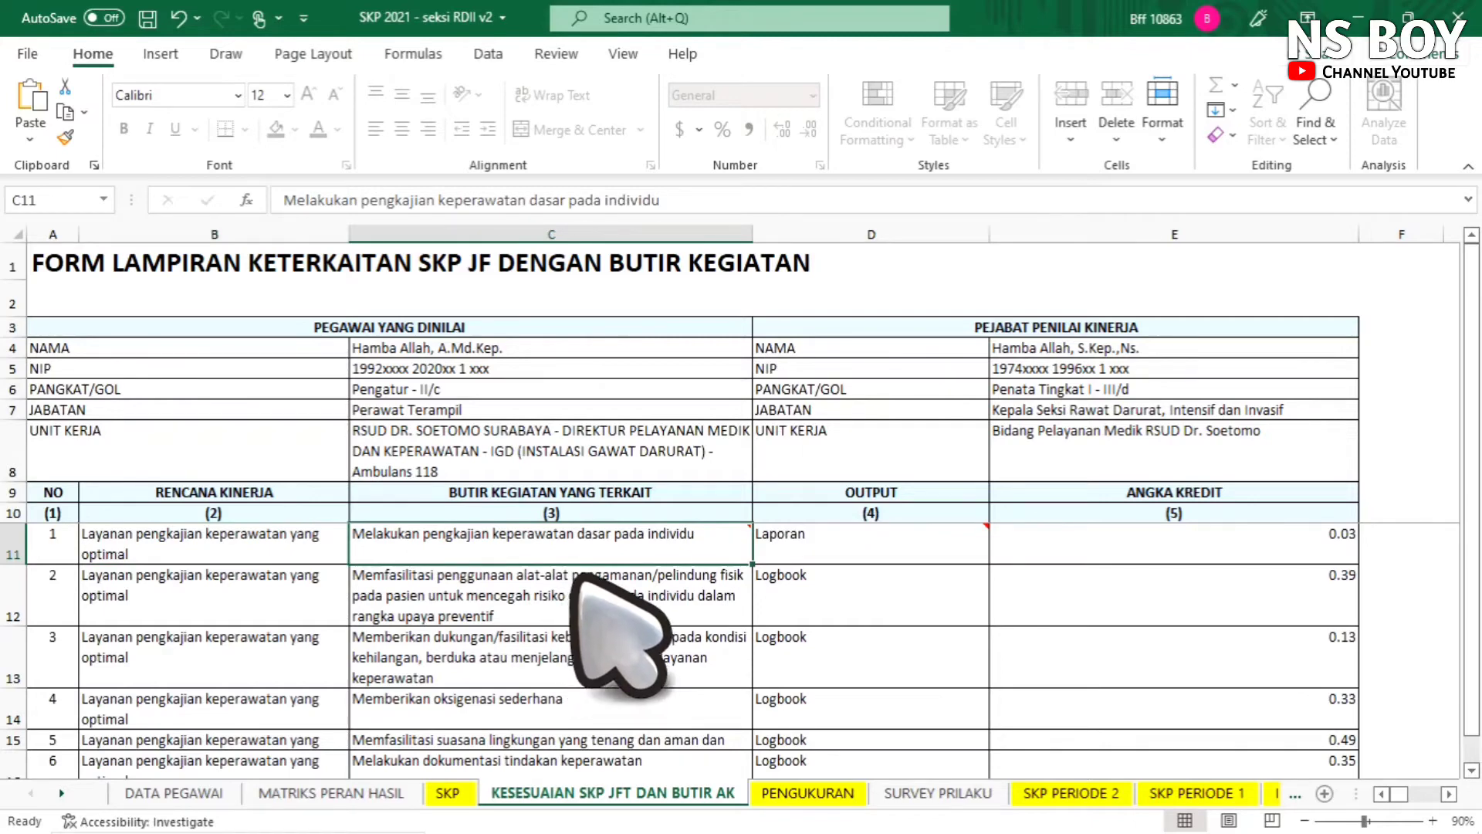
# - Clear item 1's BUTIR KEGIATAN YANG TERKAIT entry in C11 of KESESUAIAN SKP JFT DAN BUTIR AK
pyautogui.scroll(-1, 615, 480)
pyautogui.scroll(1, 618, 556)
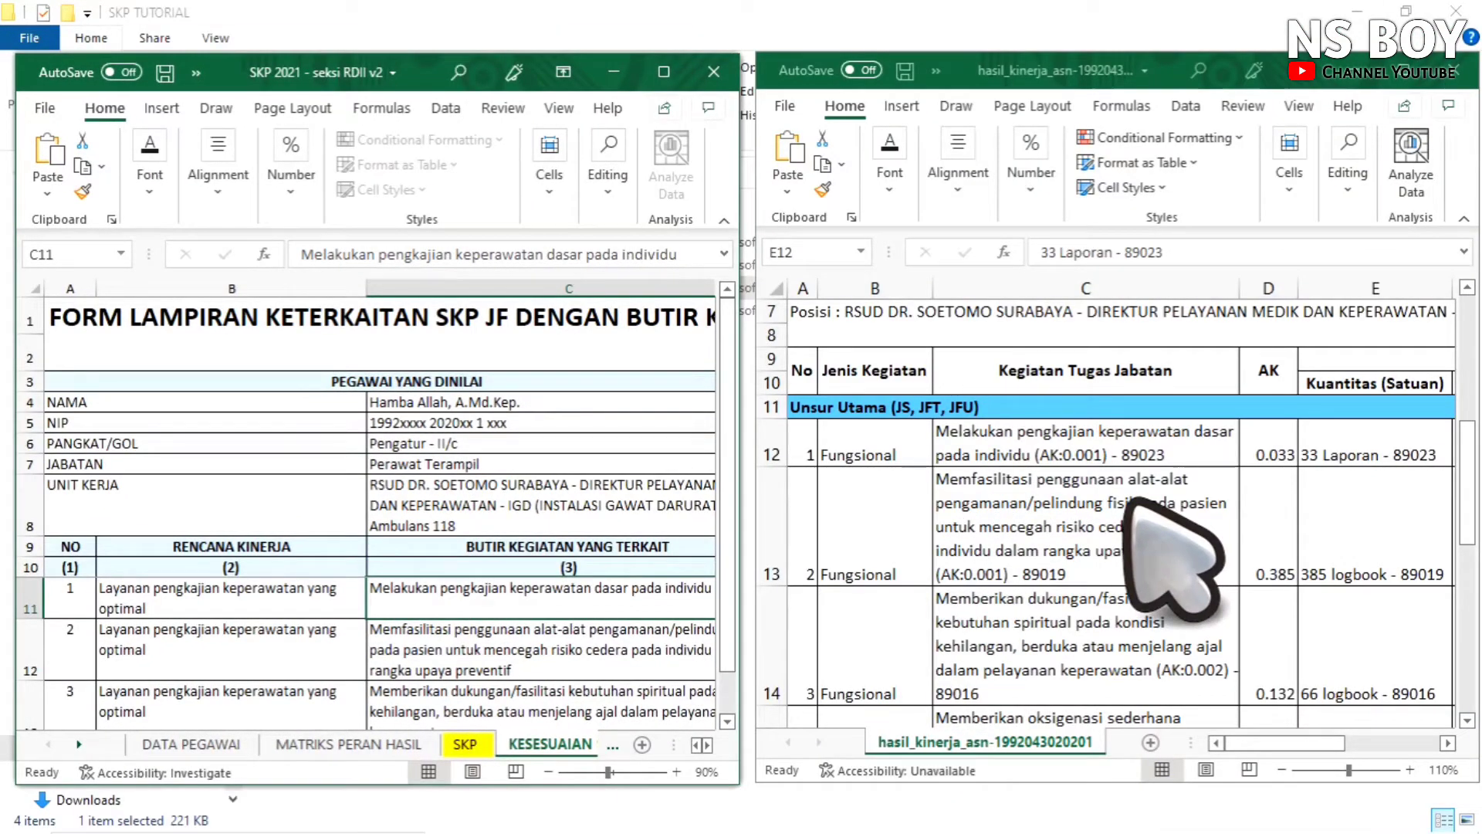
pyautogui.click(1042, 450)
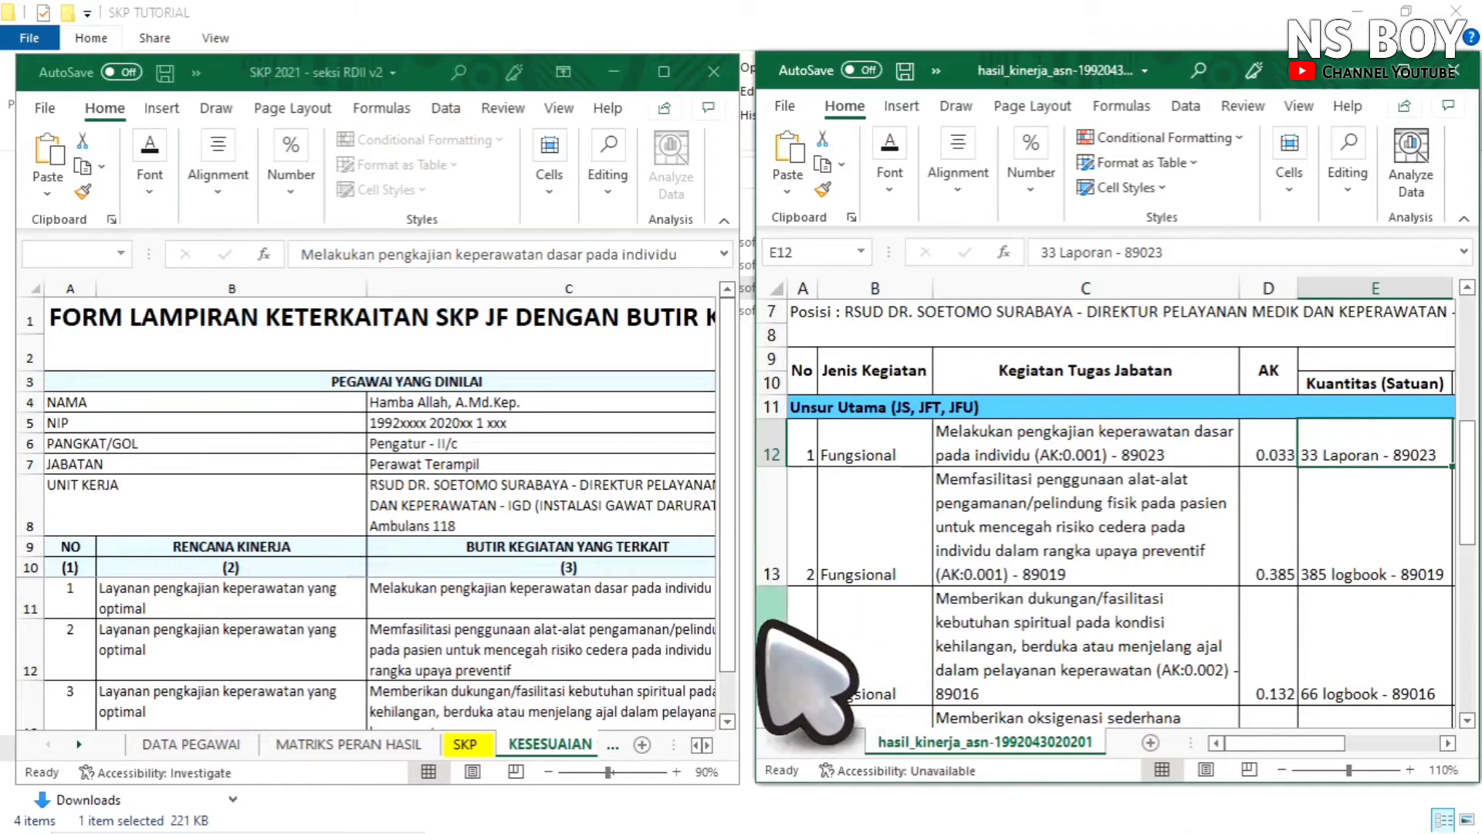
pyautogui.click(622, 597)
pyautogui.press('BackSpace')
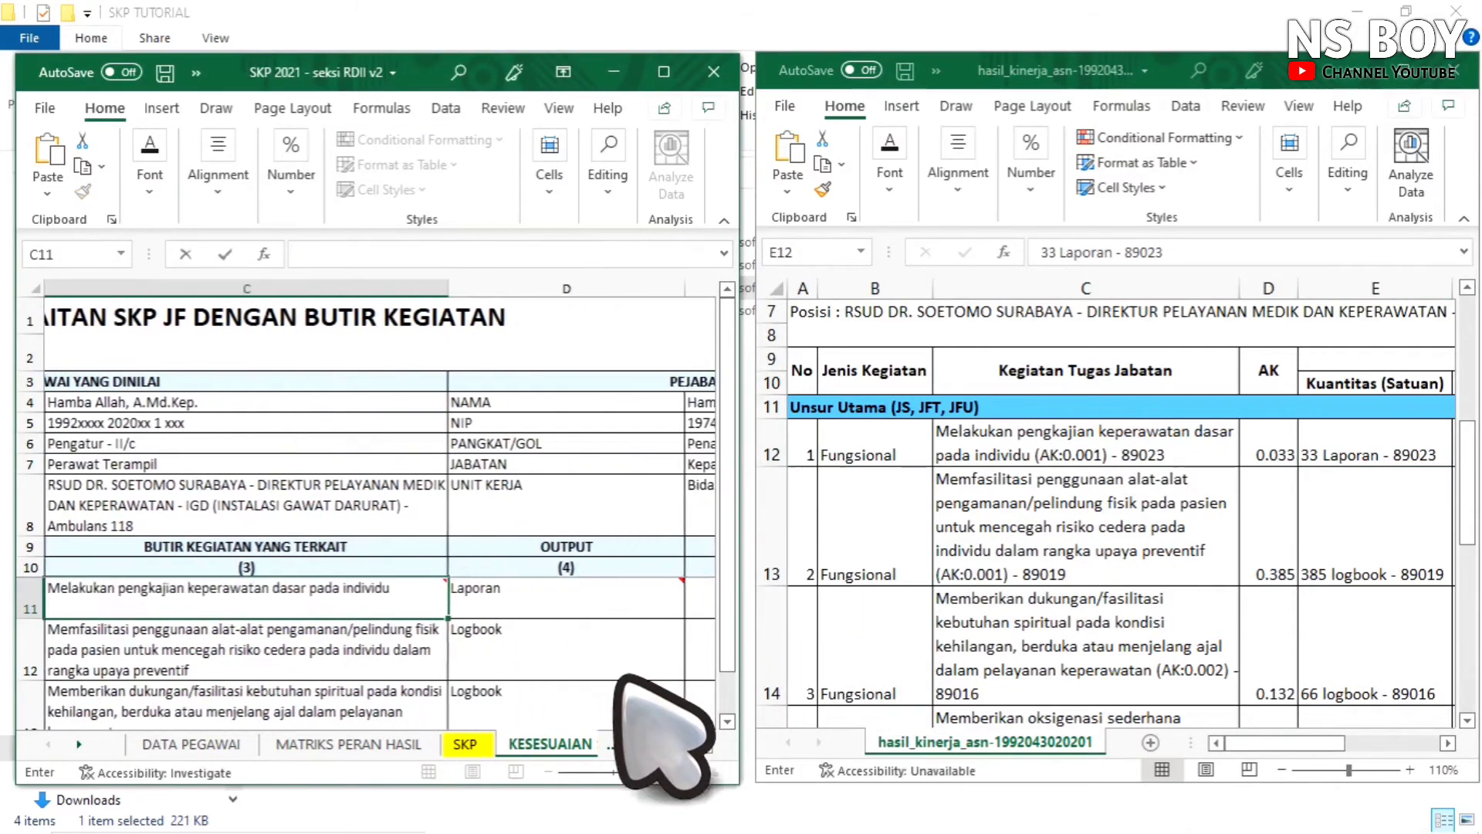
pyautogui.press('Return')
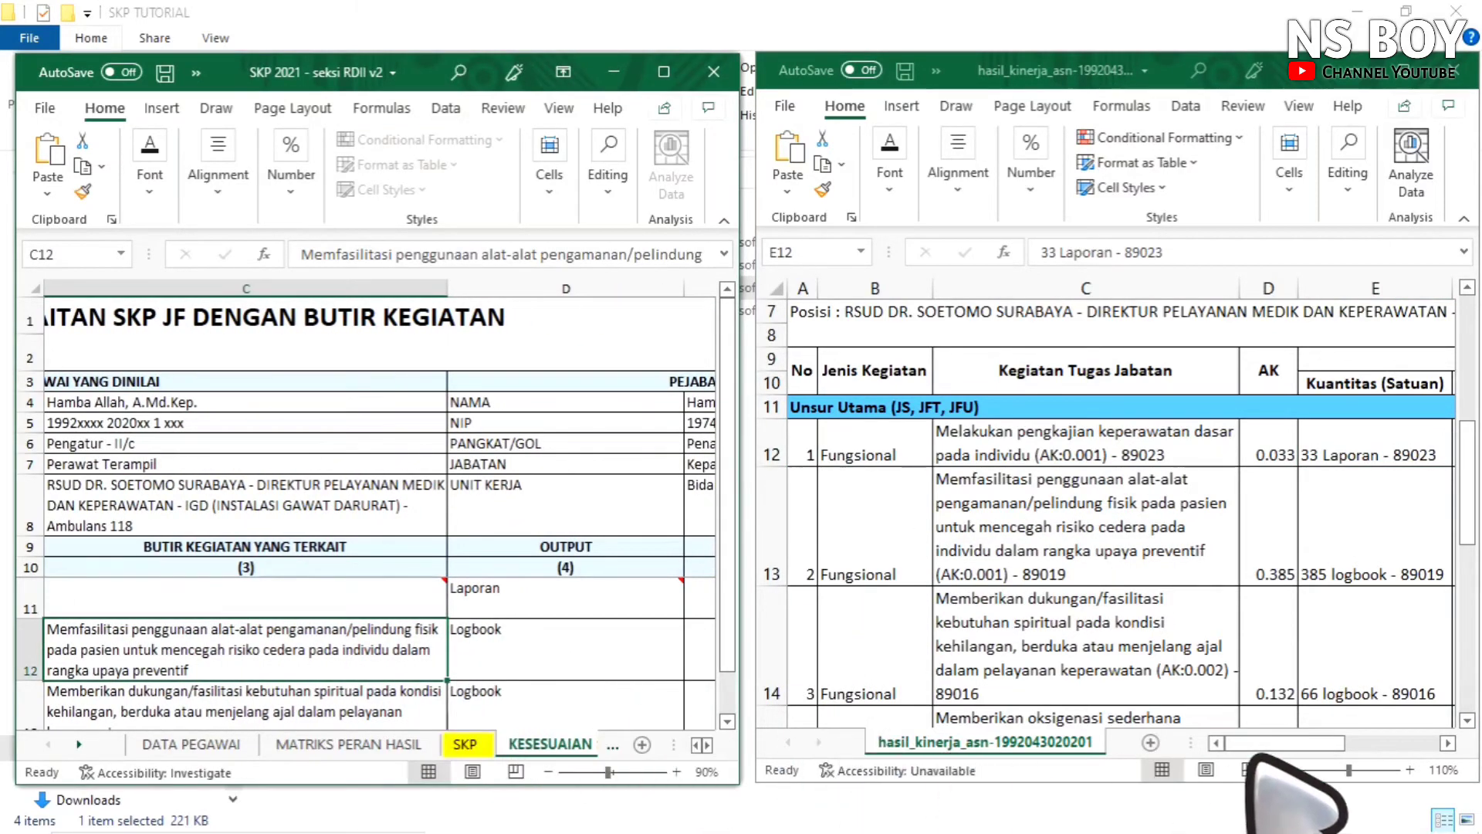
# - Copy "Melakukan pengkajian keperawatan dasar pada individu" from C12 of hasil_kinerja_asn, without the AK code, into C11 of the SKP 2021 workbook
pyautogui.click(1034, 446)
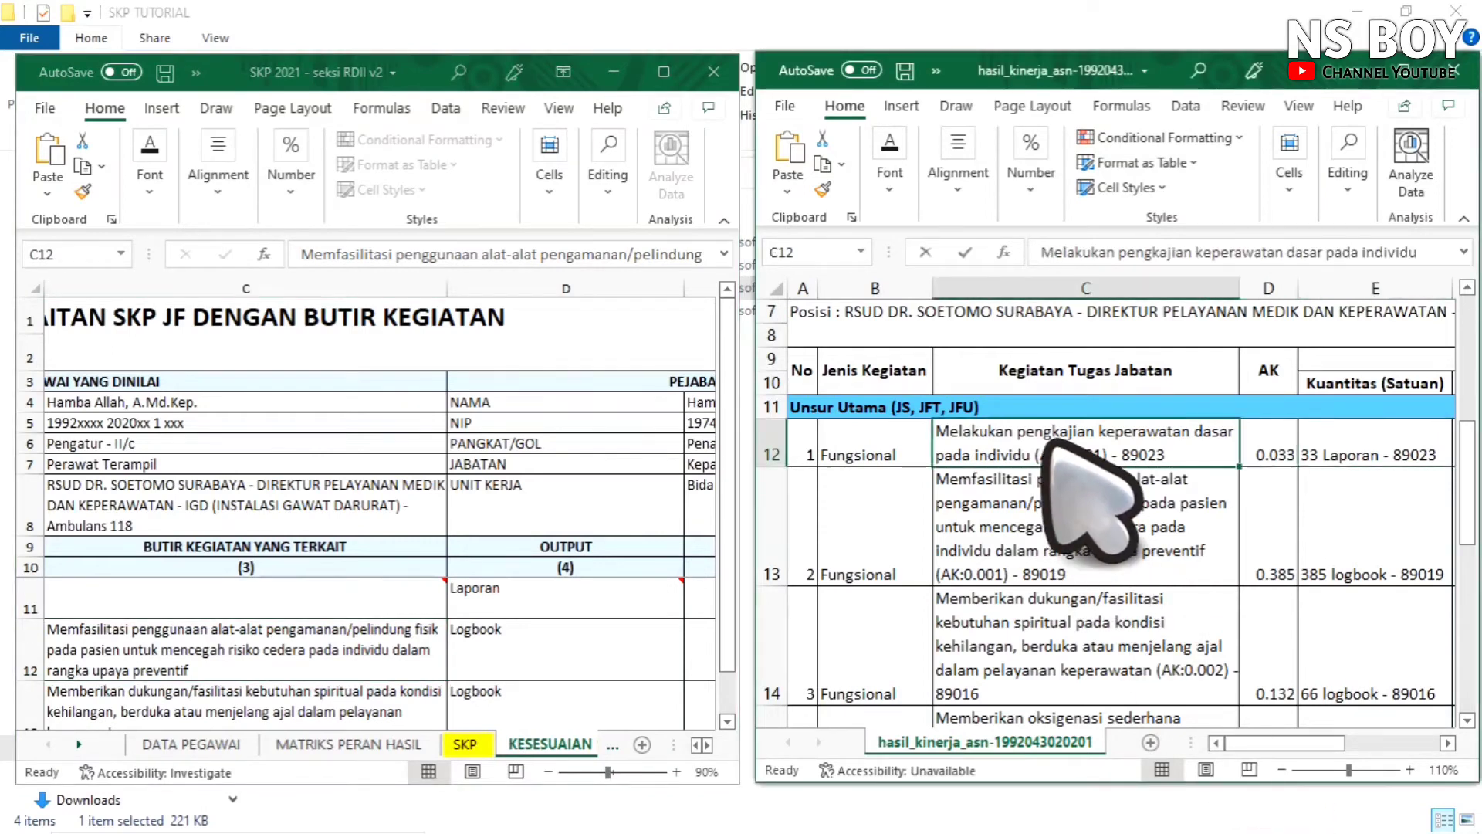
pyautogui.doubleClick(1034, 446)
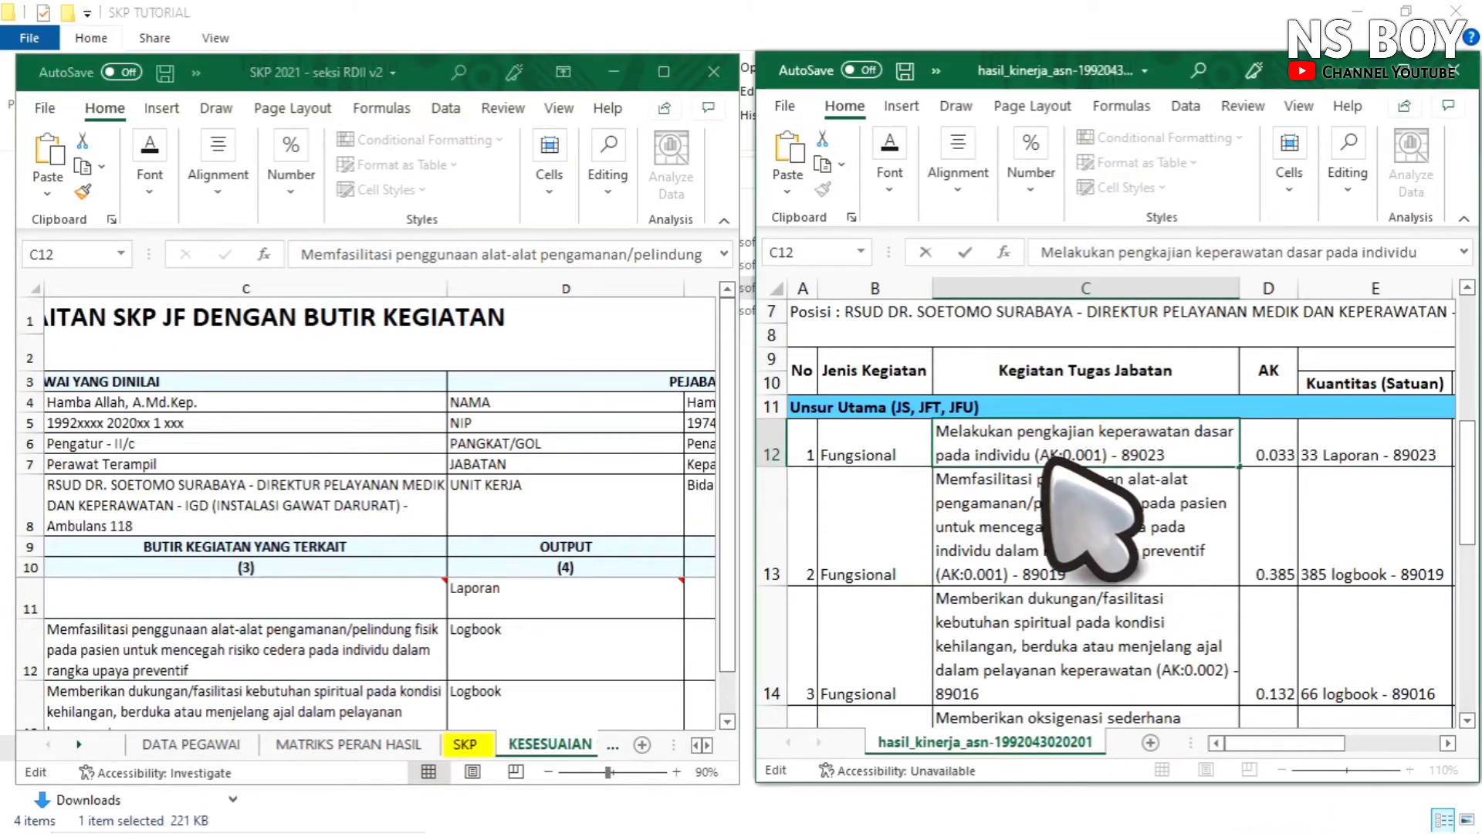
pyautogui.moveTo(1016, 431); pyautogui.dragTo(1037, 446)
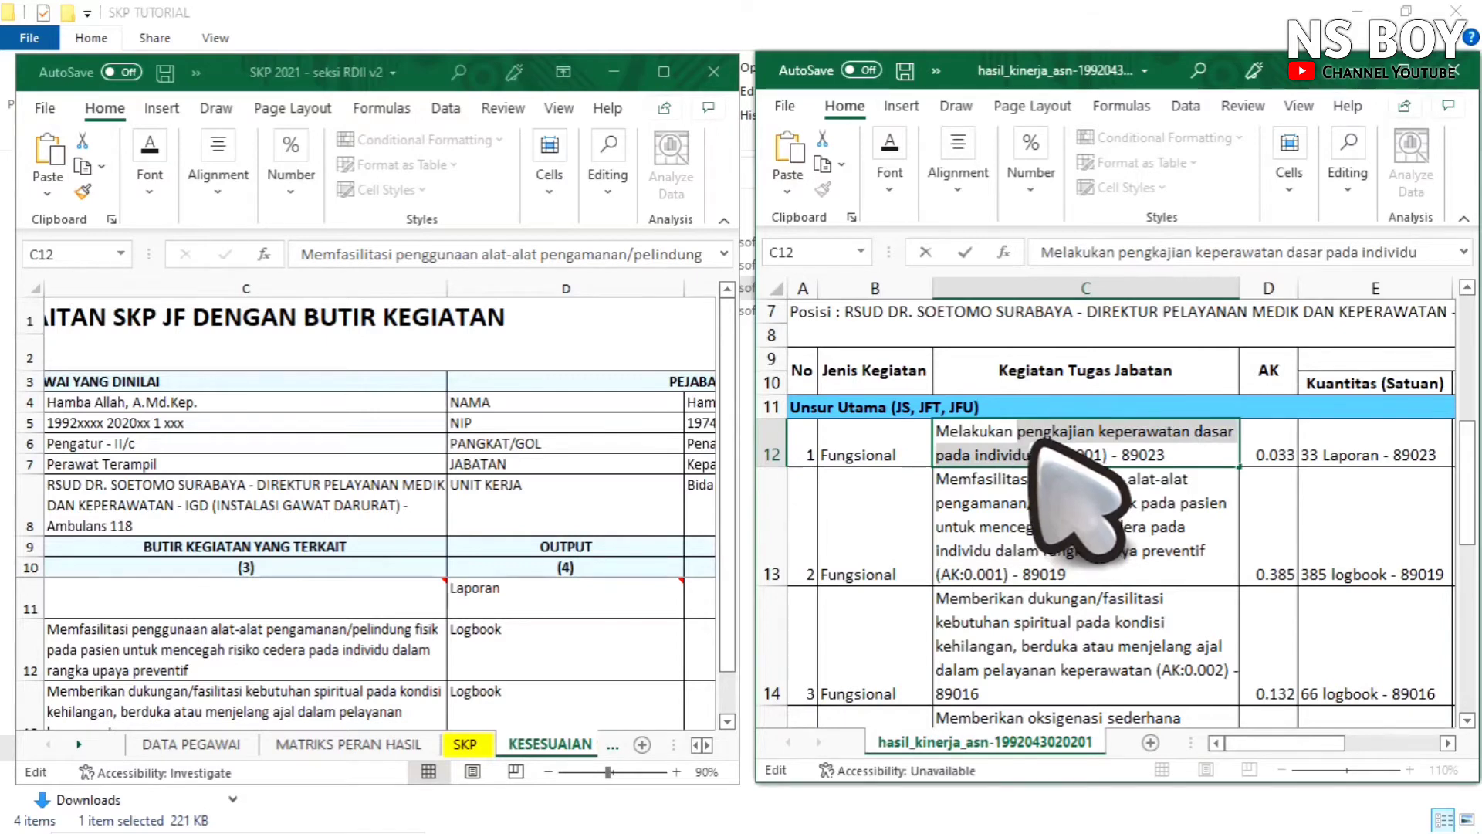
pyautogui.hotkey('ctrl', 'c')
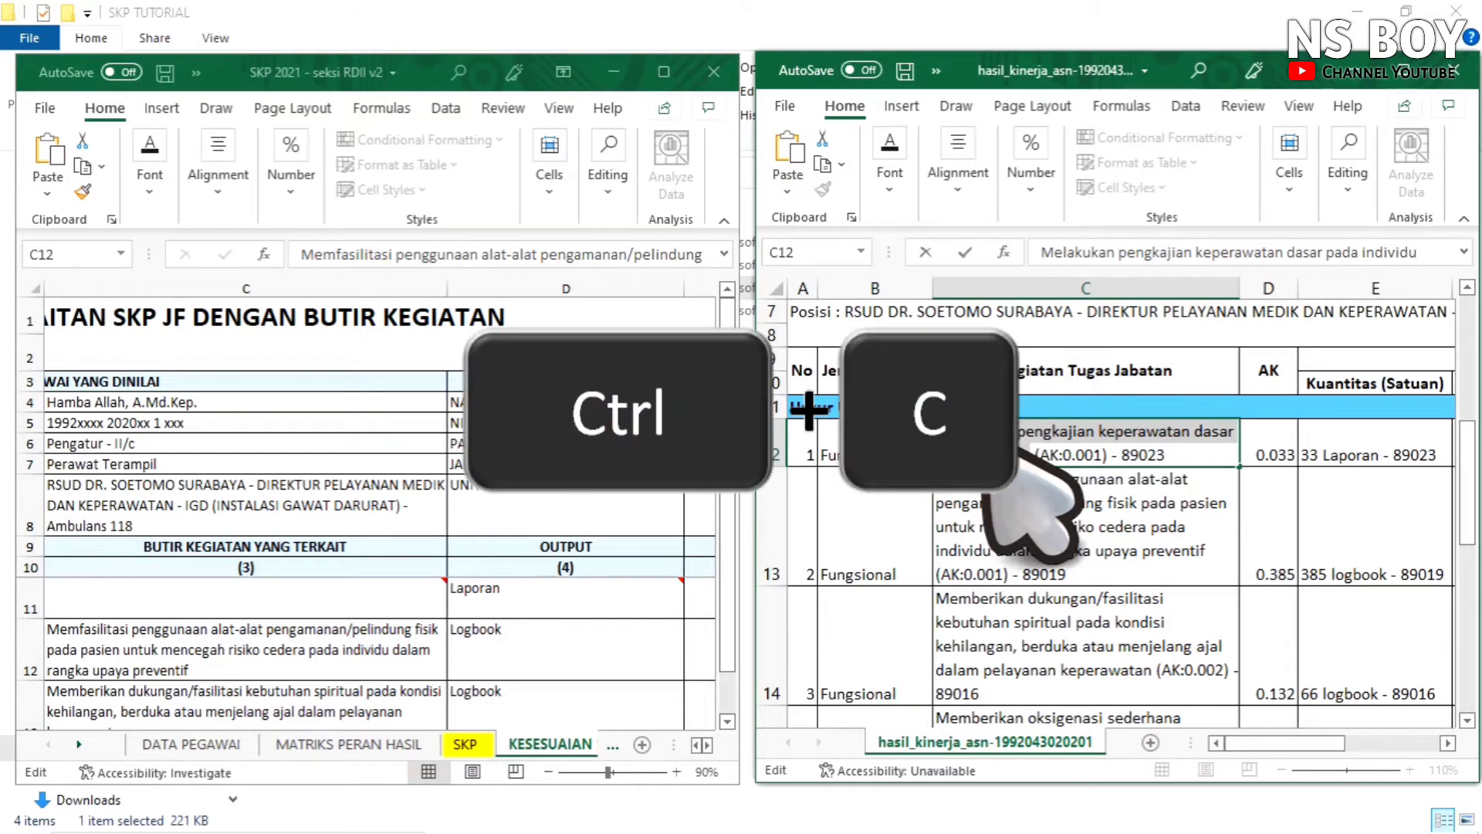
pyautogui.click(388, 598)
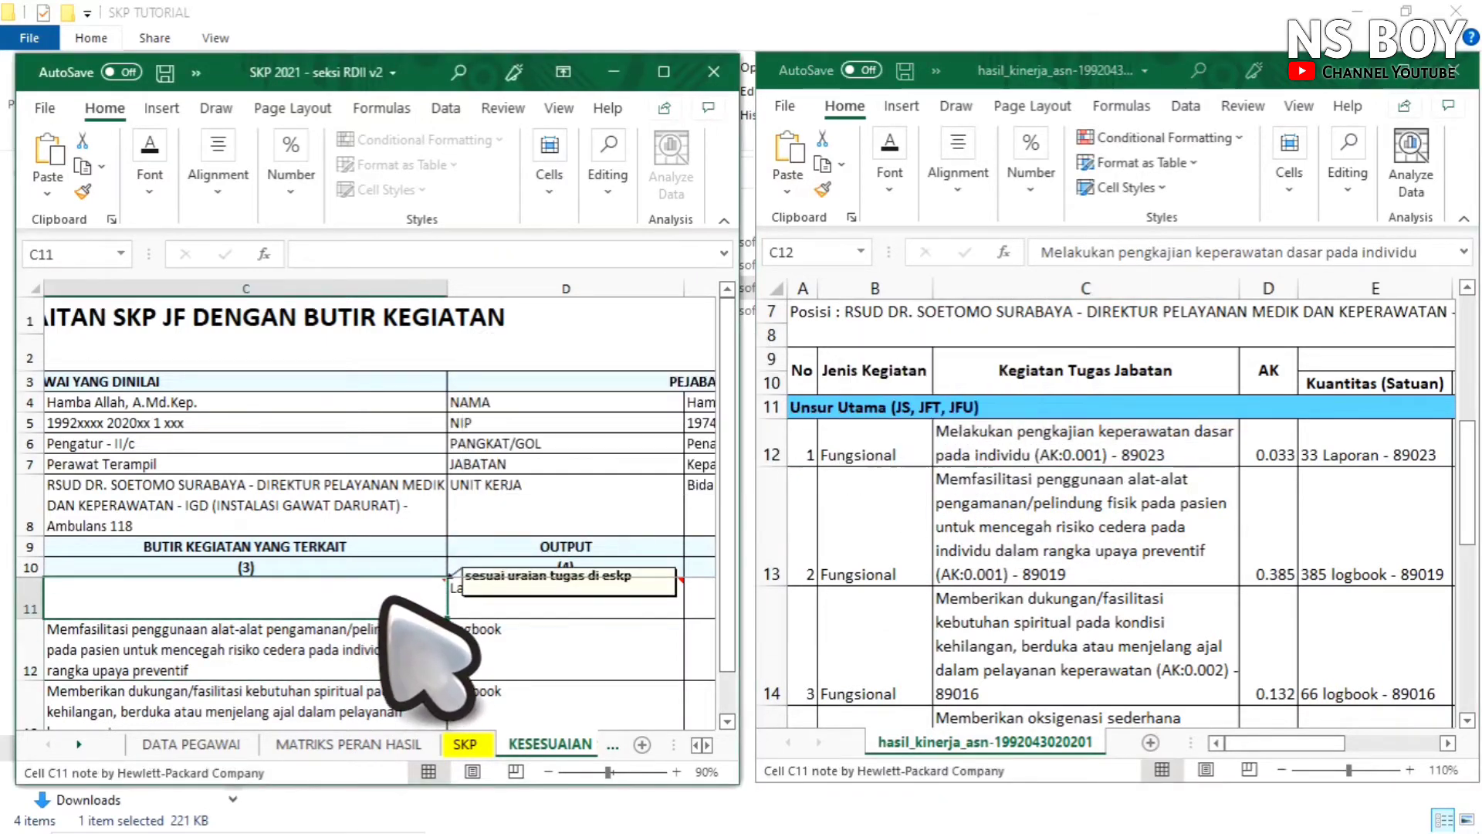
pyautogui.hotkey('ctrl', 'v')
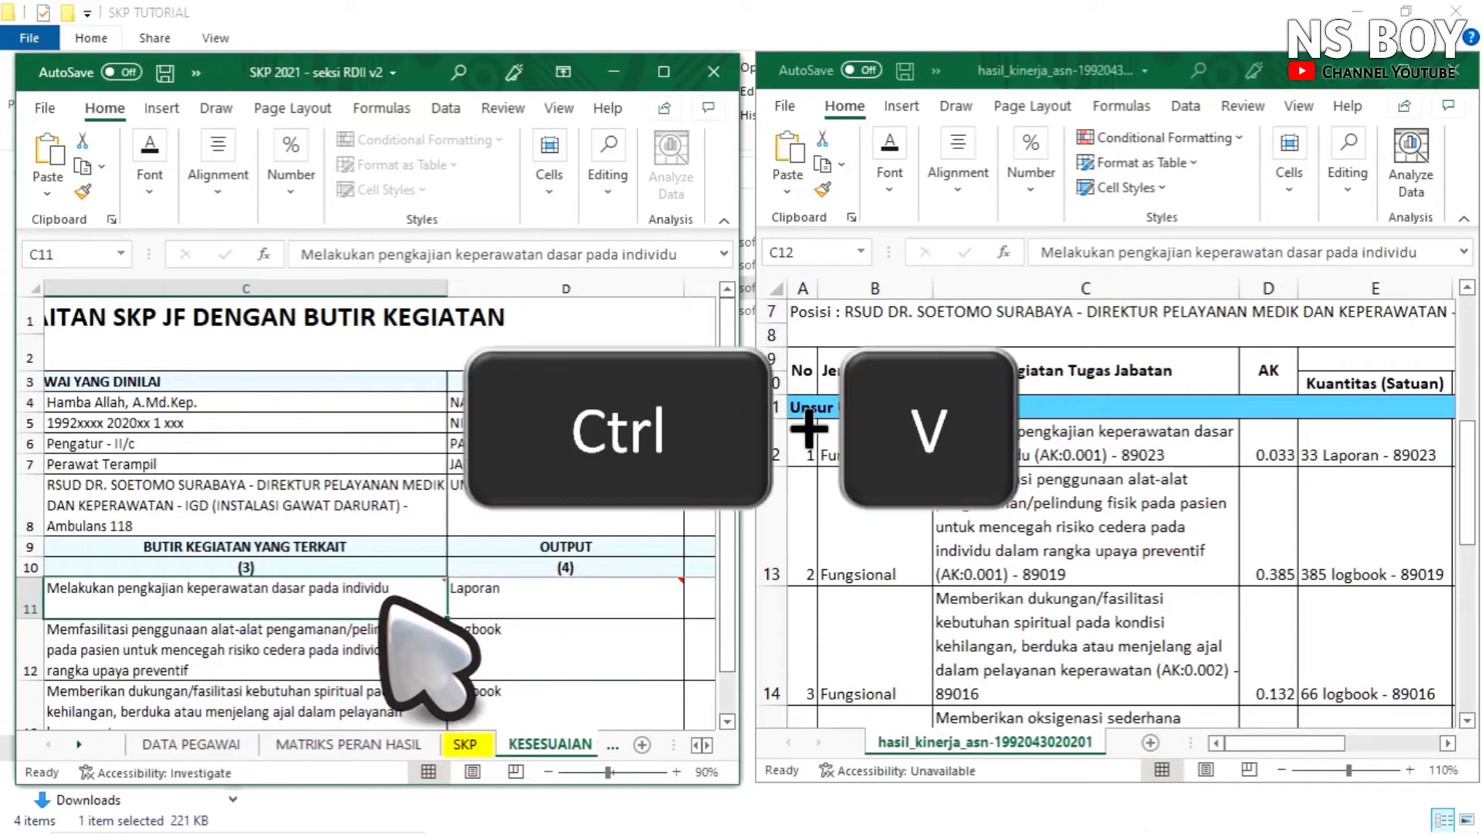
# - Maximize the SKP 2021 workbook window and read the notes attached to C11 and the OUTPUT cell D11
pyautogui.click(665, 73)
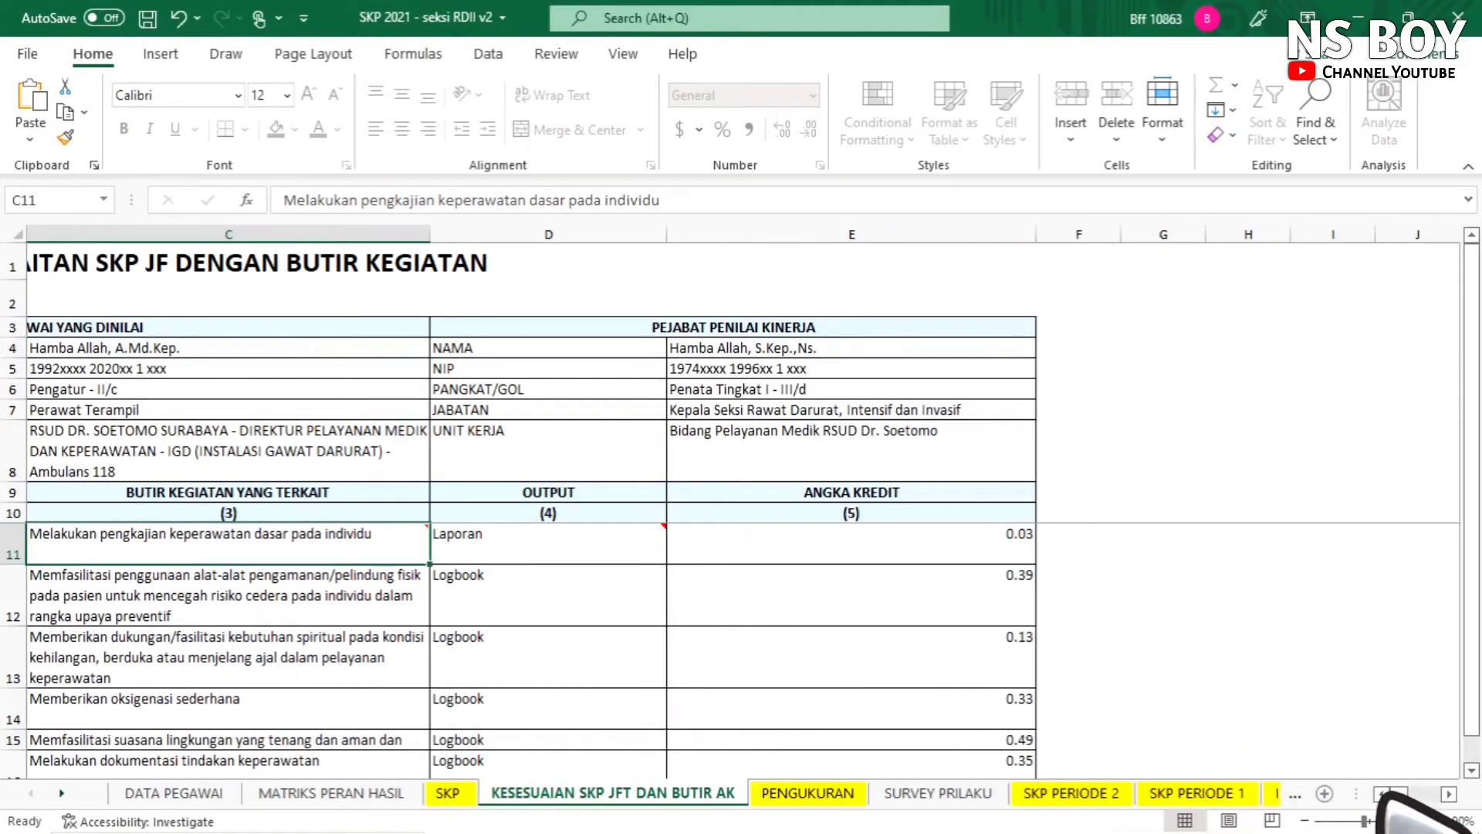
pyautogui.moveTo(1413, 795); pyautogui.dragTo(1402, 796)
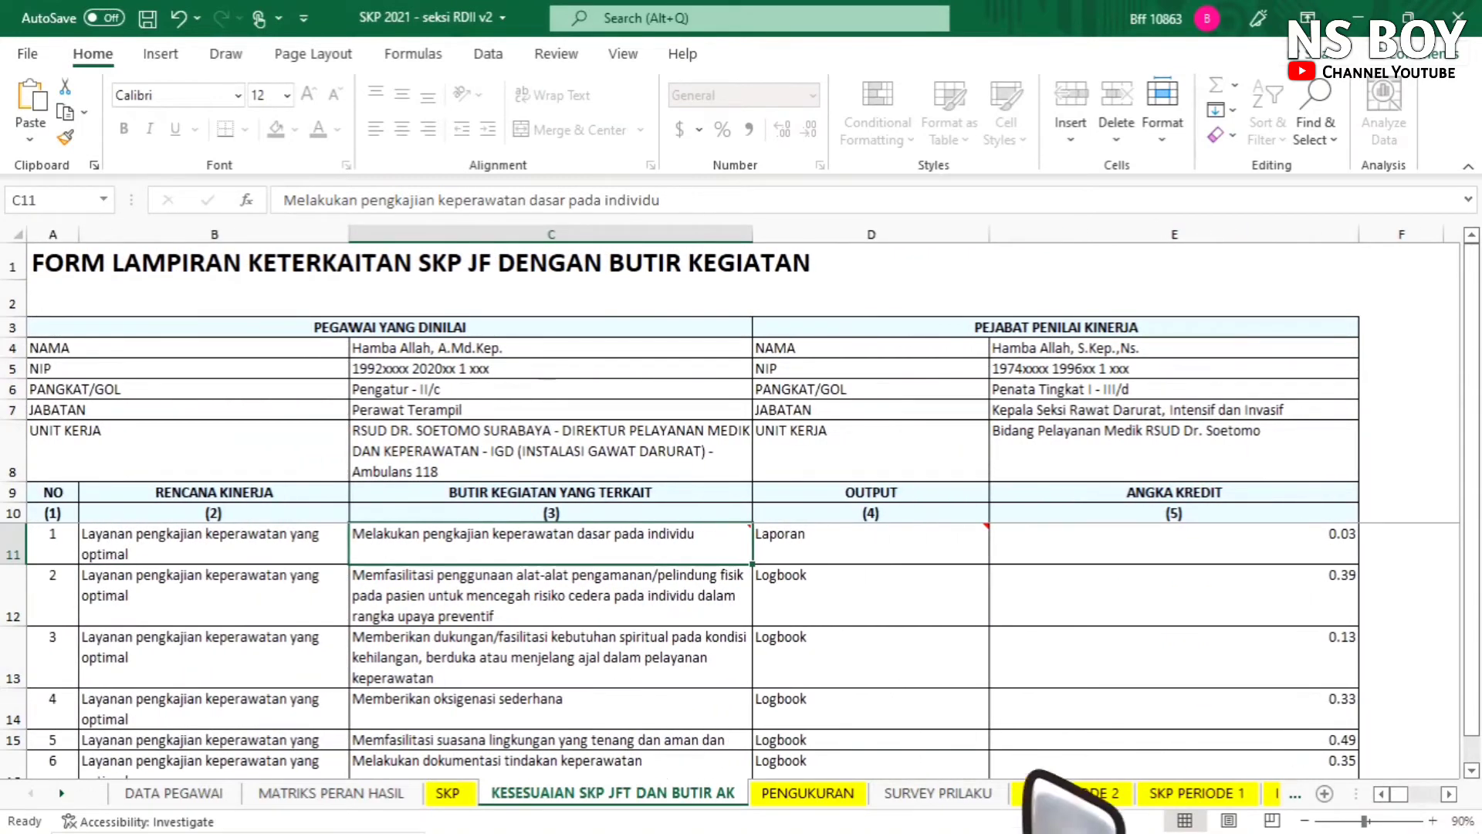
pyautogui.moveTo(752, 538)
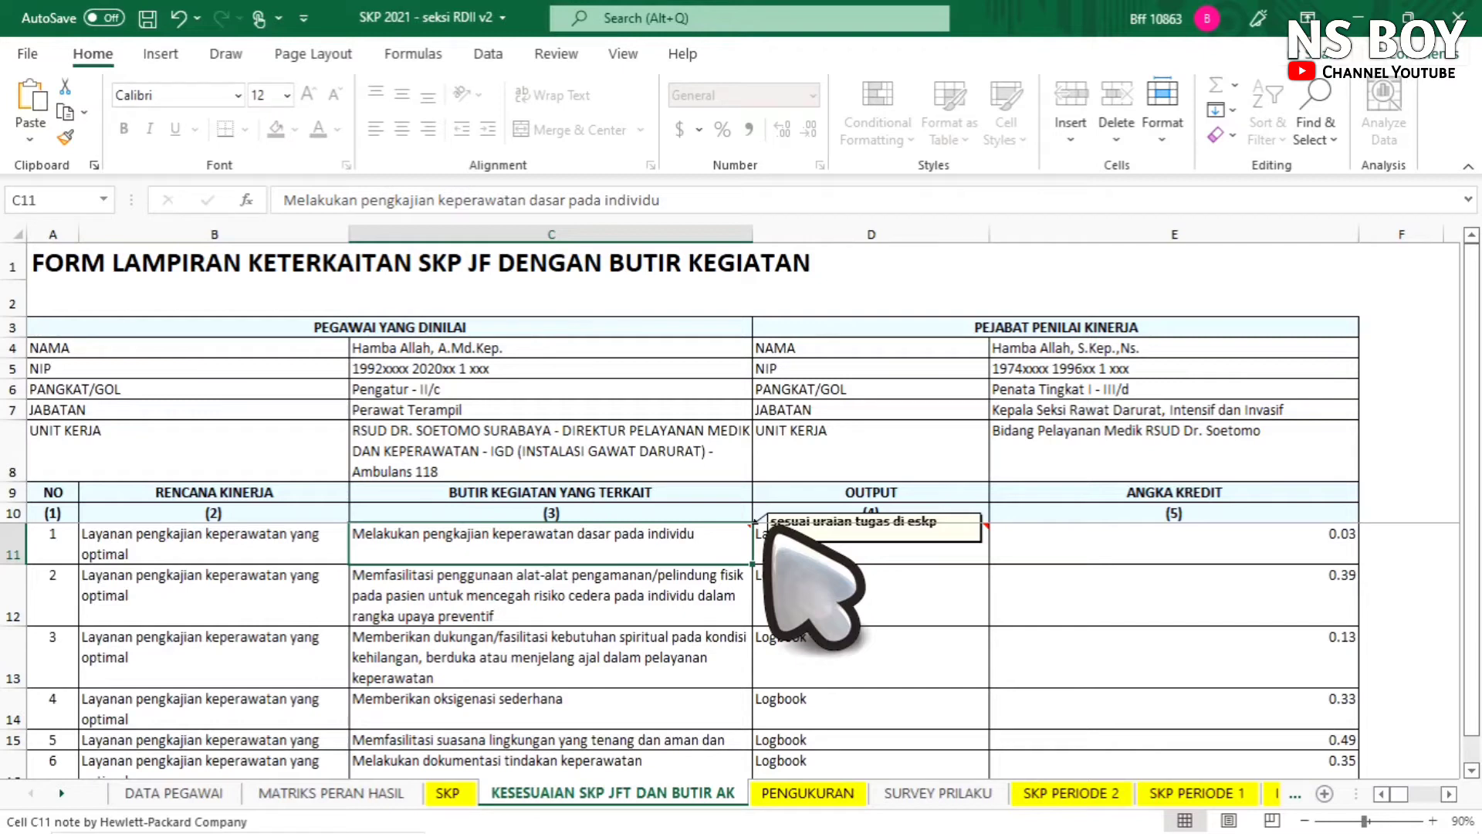
pyautogui.moveTo(957, 544)
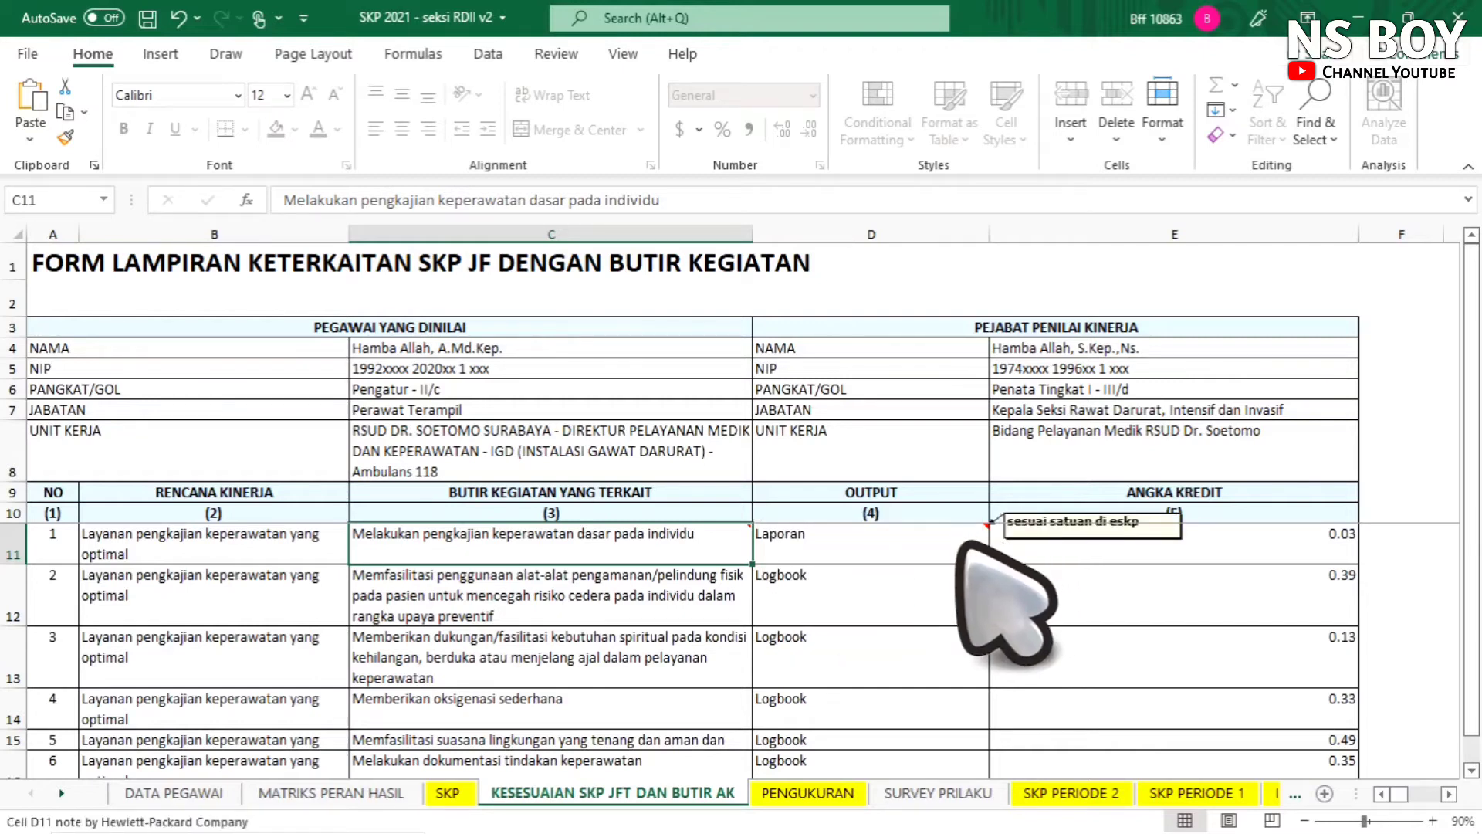
pyautogui.click(845, 556)
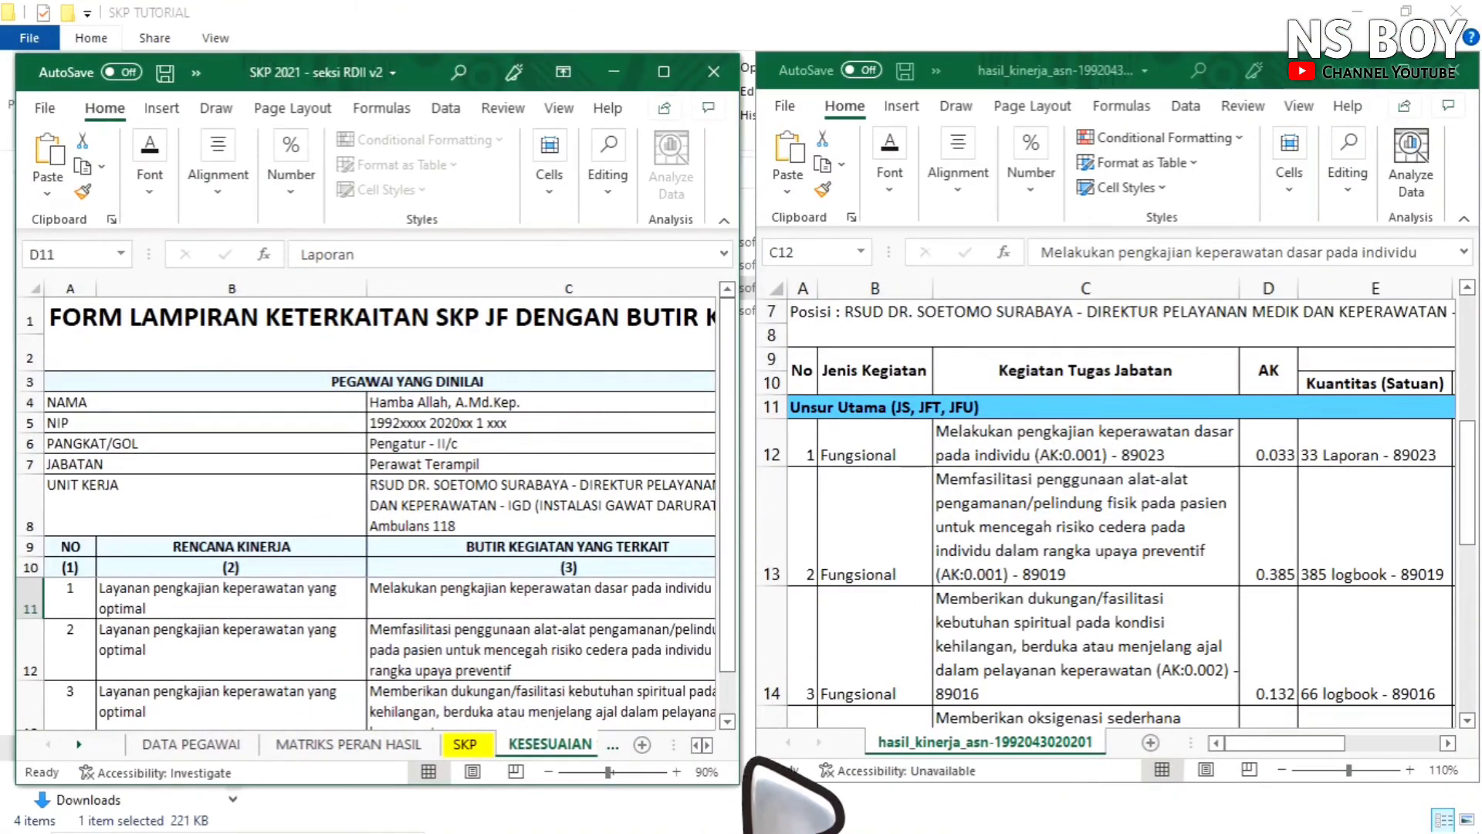
# - Compare item 1's OUTPUT in D11 and ANGKA KREDIT in E11 with the unit and AK value in row 12 of hasil_kinerja_asn
pyautogui.hscroll(1, 725, 750)
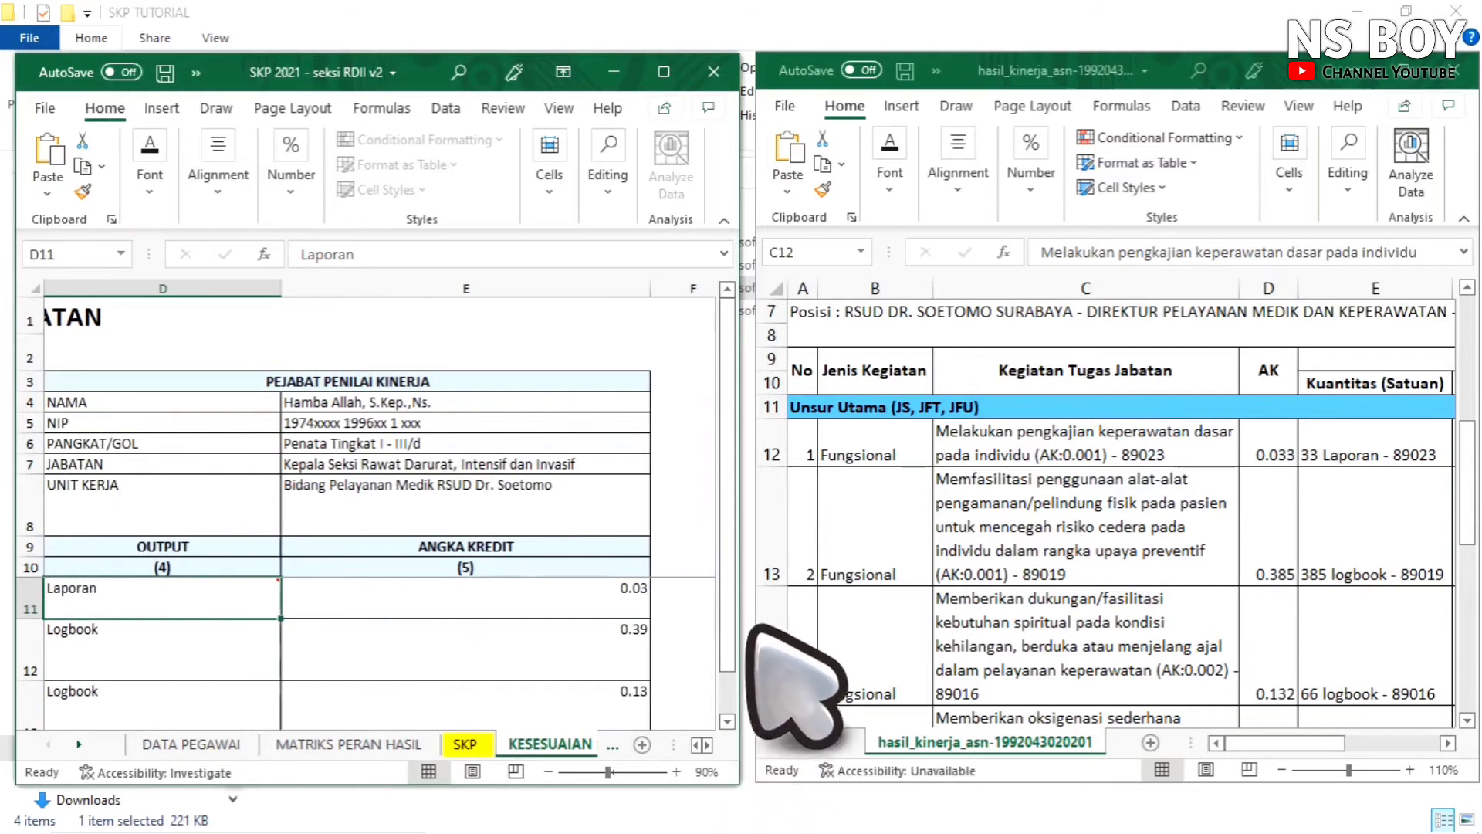
pyautogui.scroll(-2, 747, 627)
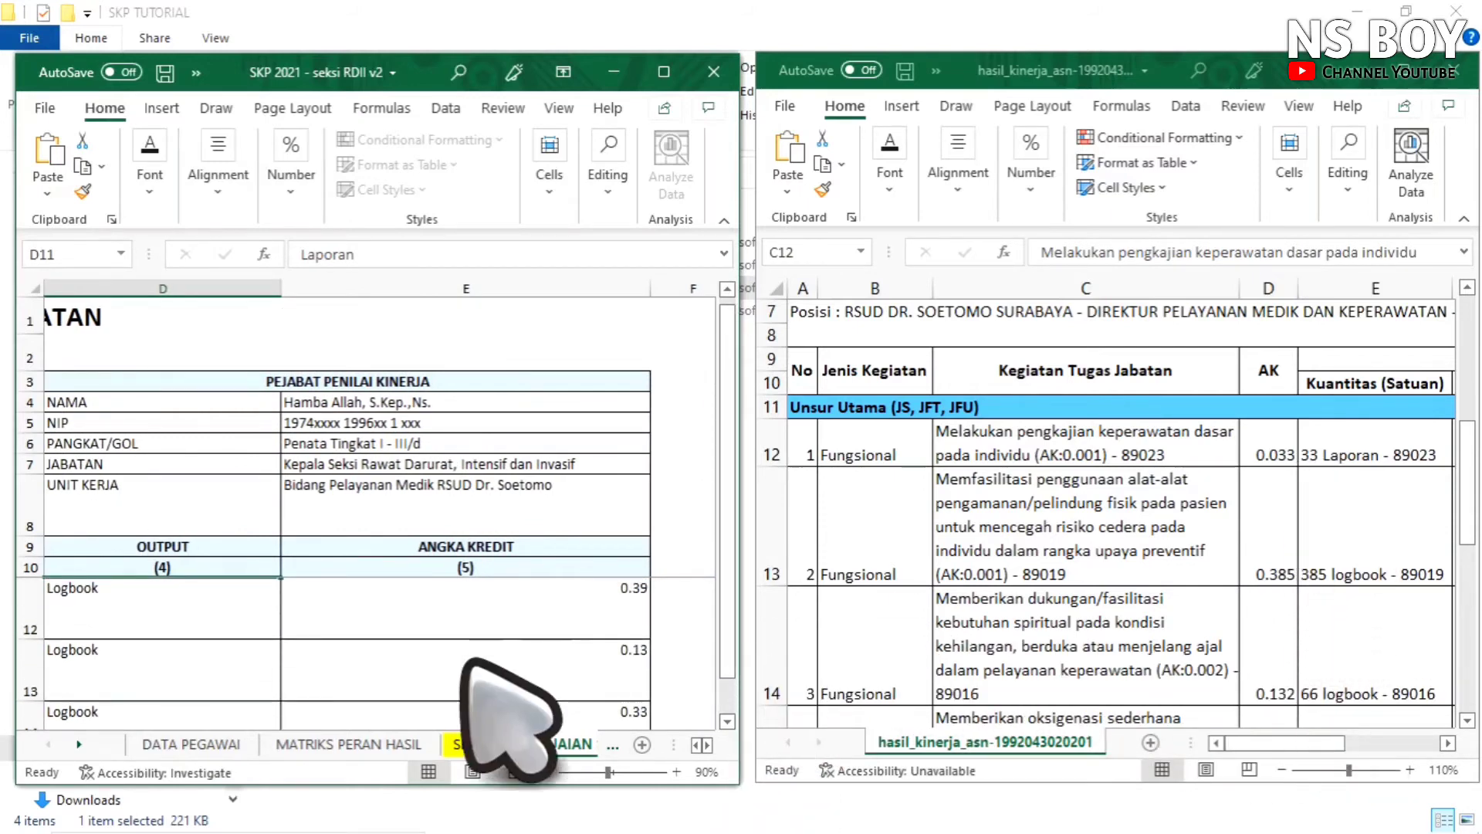
pyautogui.scroll(2, 622, 640)
pyautogui.click(1284, 452)
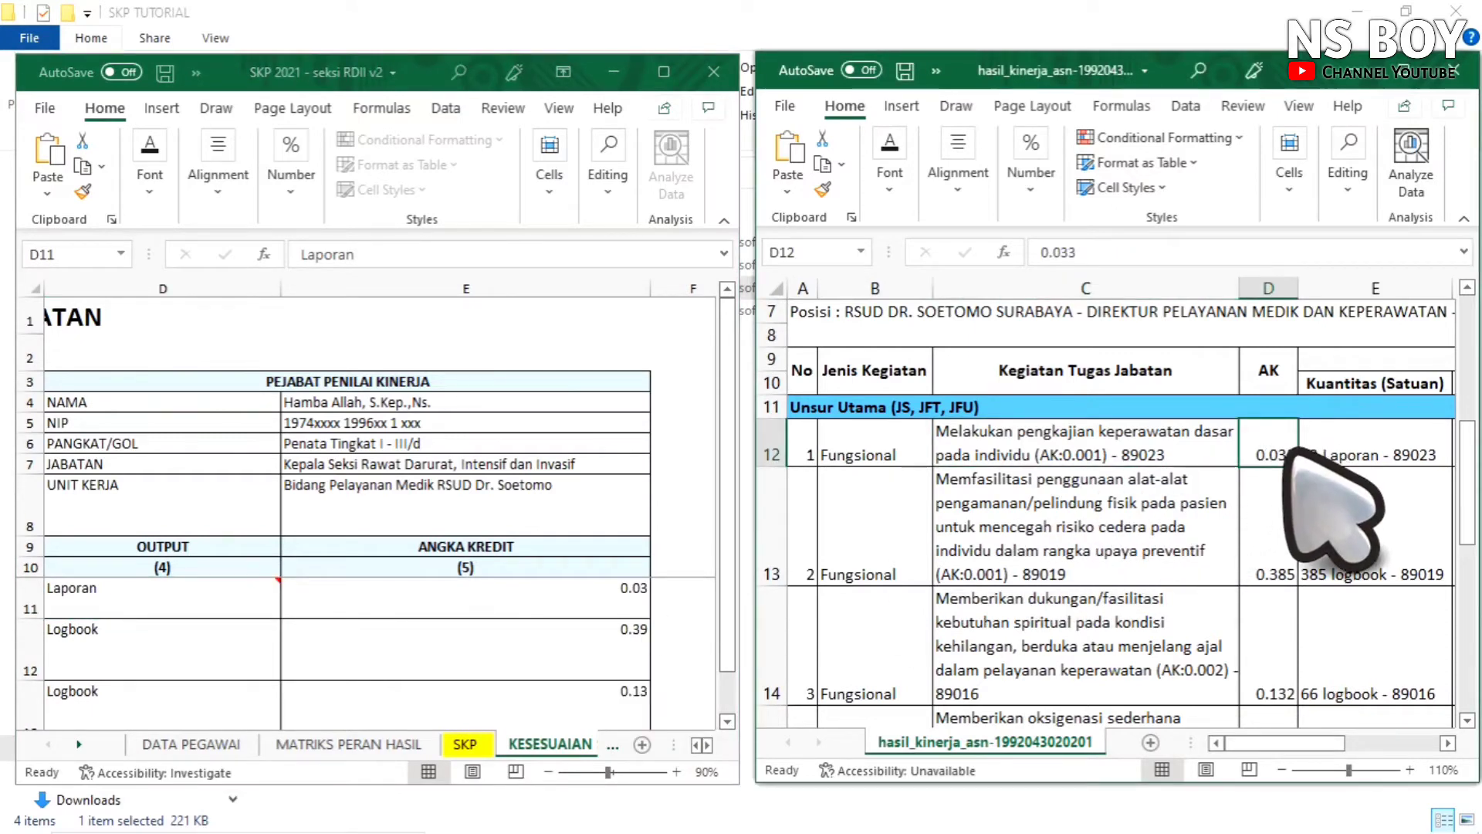
pyautogui.click(613, 606)
pyautogui.click(611, 607)
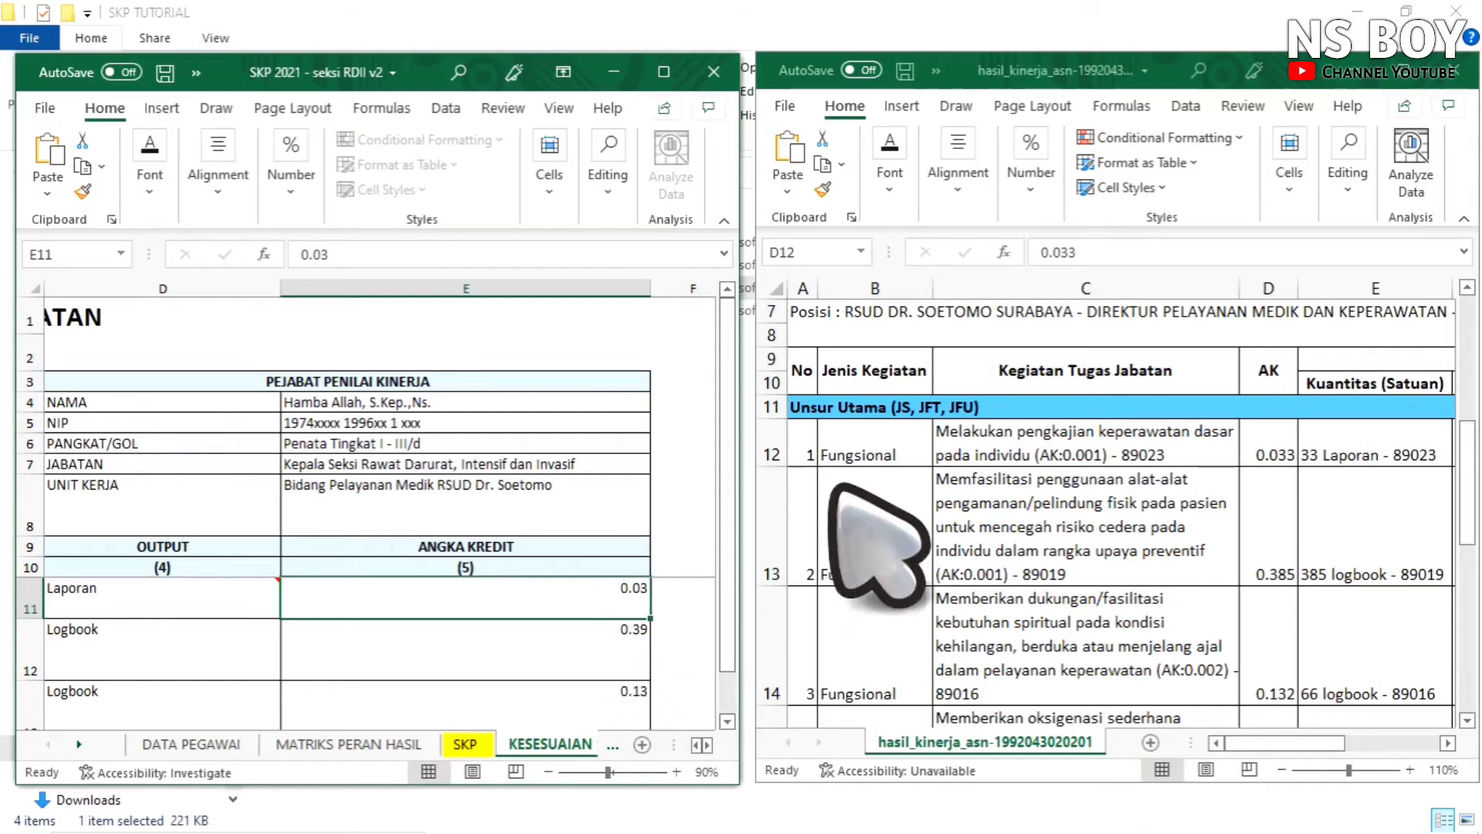
# - Review the remaining AK values in hasil_kinerja_asn and check the JUMLAH AK and TOTAL AK DI ESKP 2021 rows in the SKP 2021 workbook
pyautogui.click(1378, 455)
pyautogui.scroll(-3, 1356, 605)
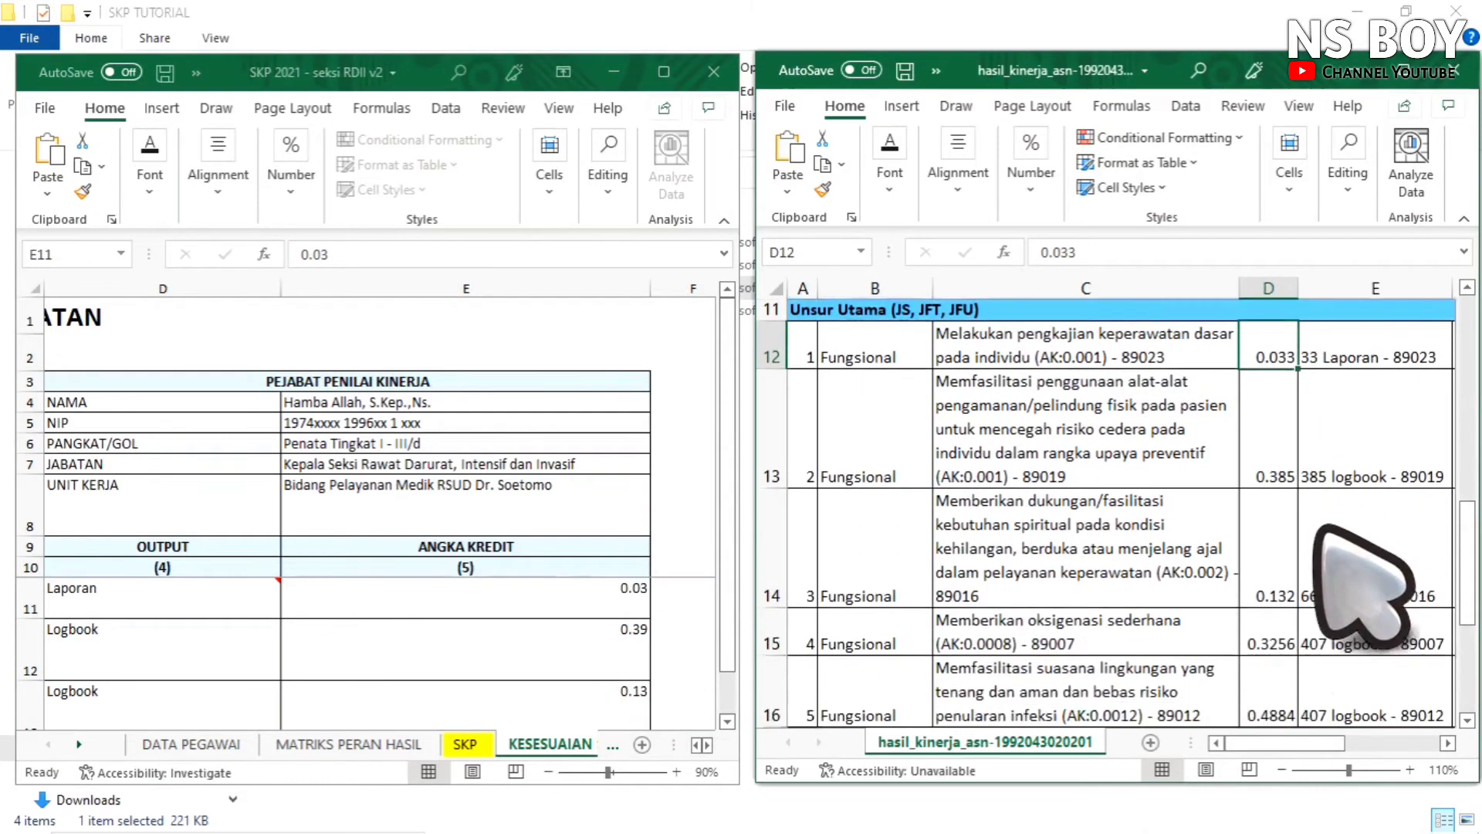
pyautogui.click(647, 608)
pyautogui.scroll(-20, 664, 618)
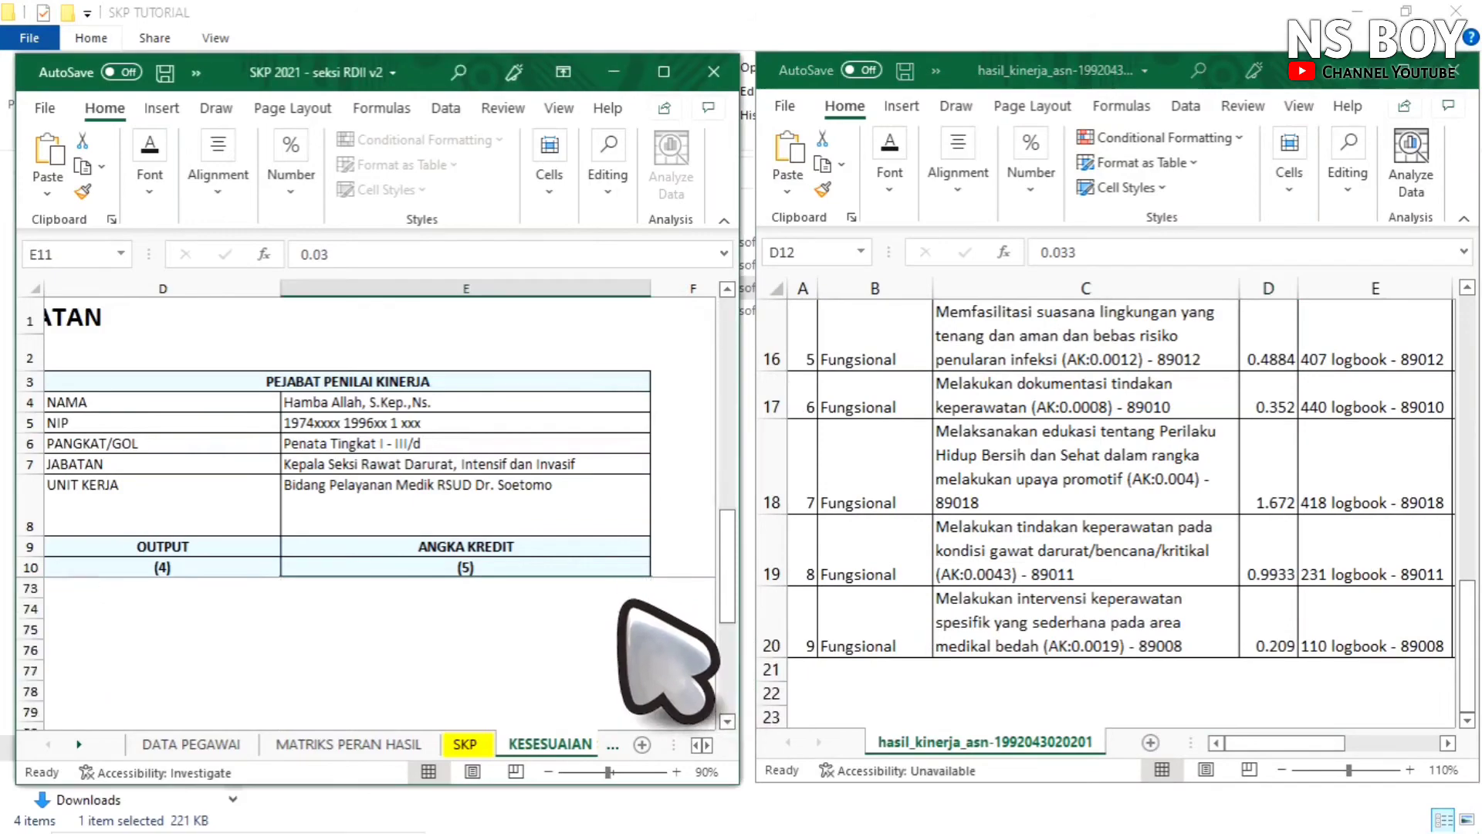
pyautogui.click(663, 71)
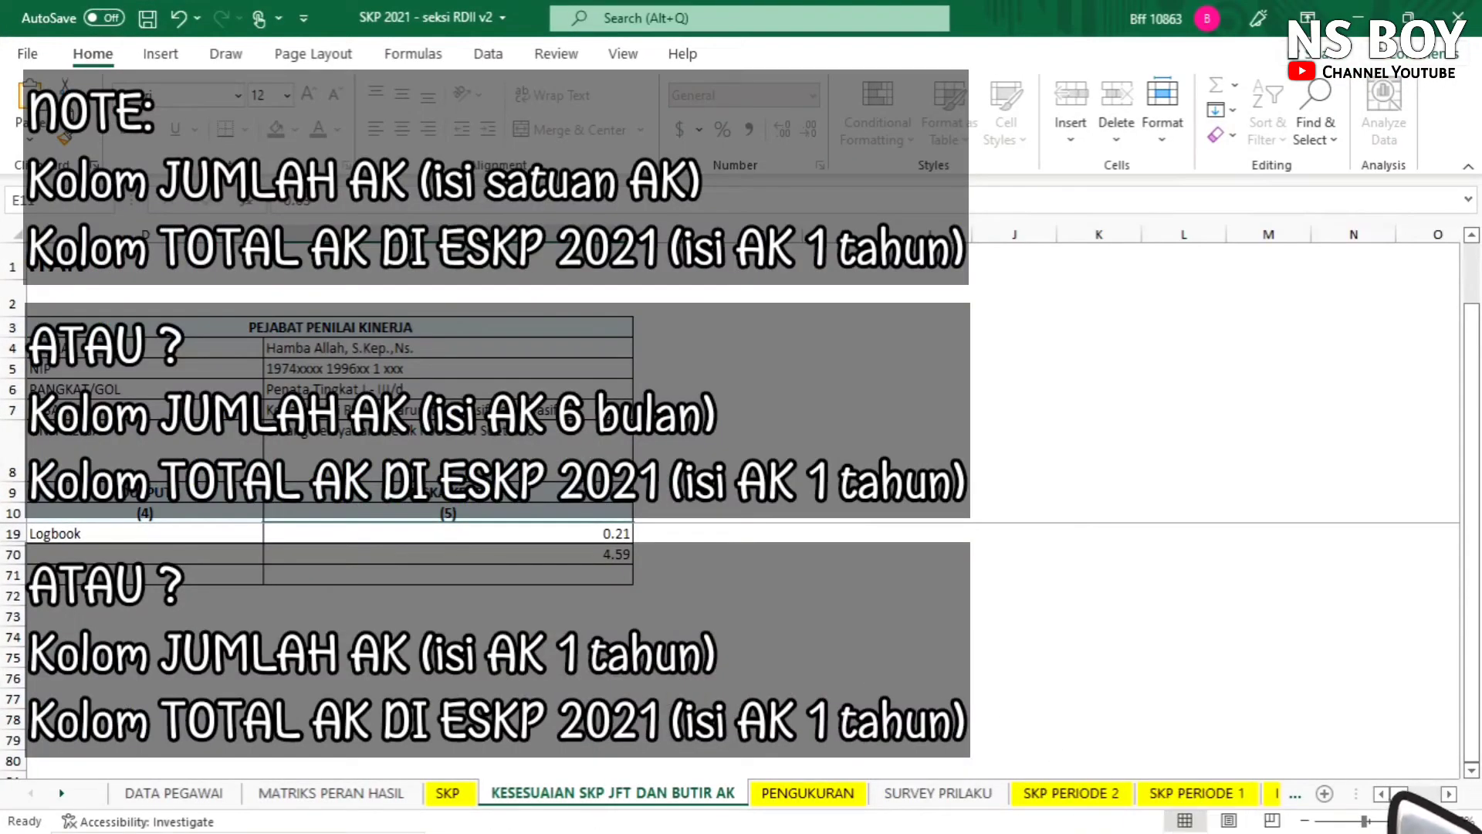
pyautogui.hscroll(-3, 1401, 793)
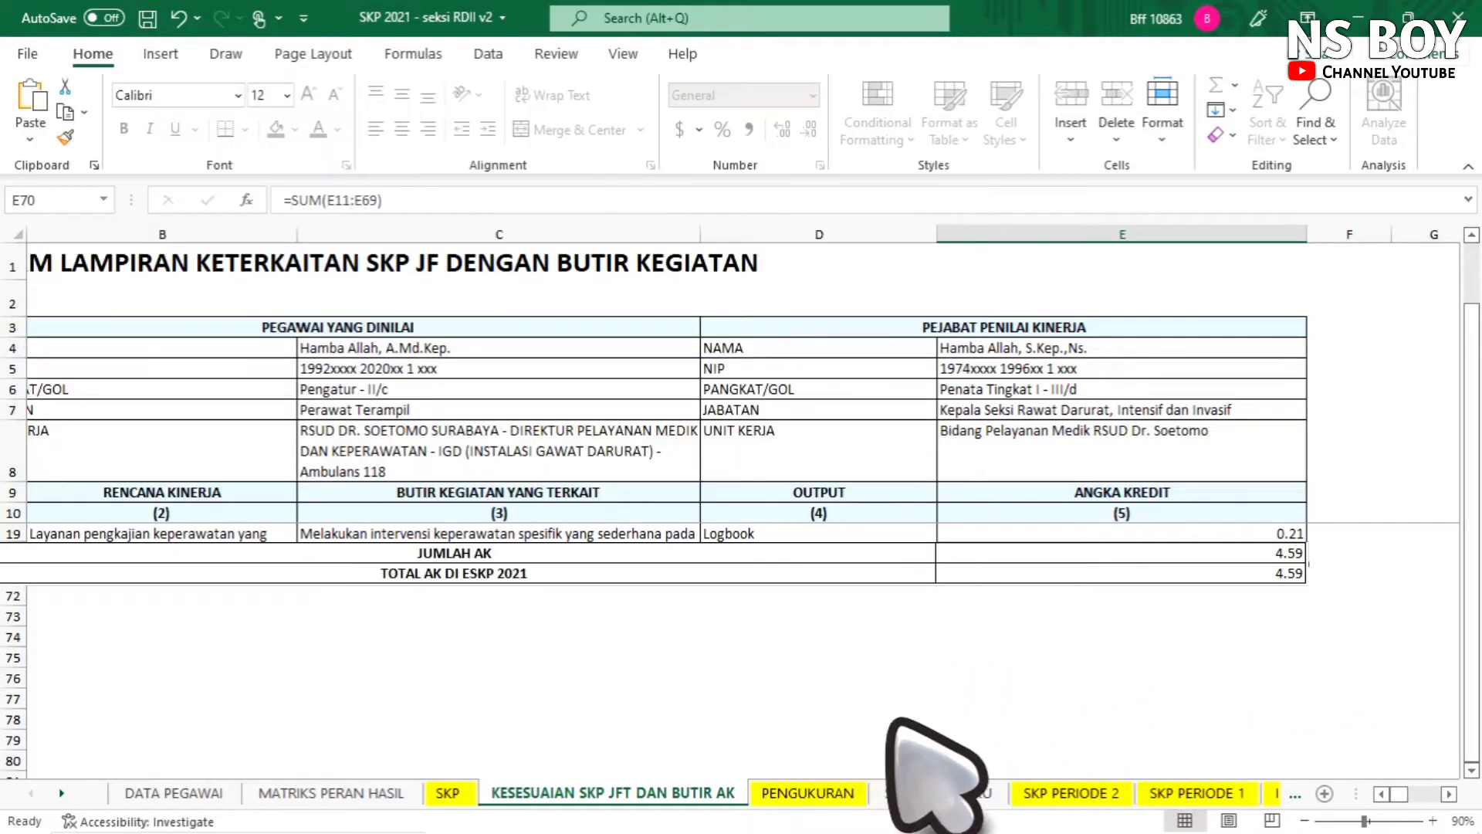
# - Open the PENGUKURAN sheet and check the note on item 1's Kuantitas REALISASI cell J15
pyautogui.click(849, 793)
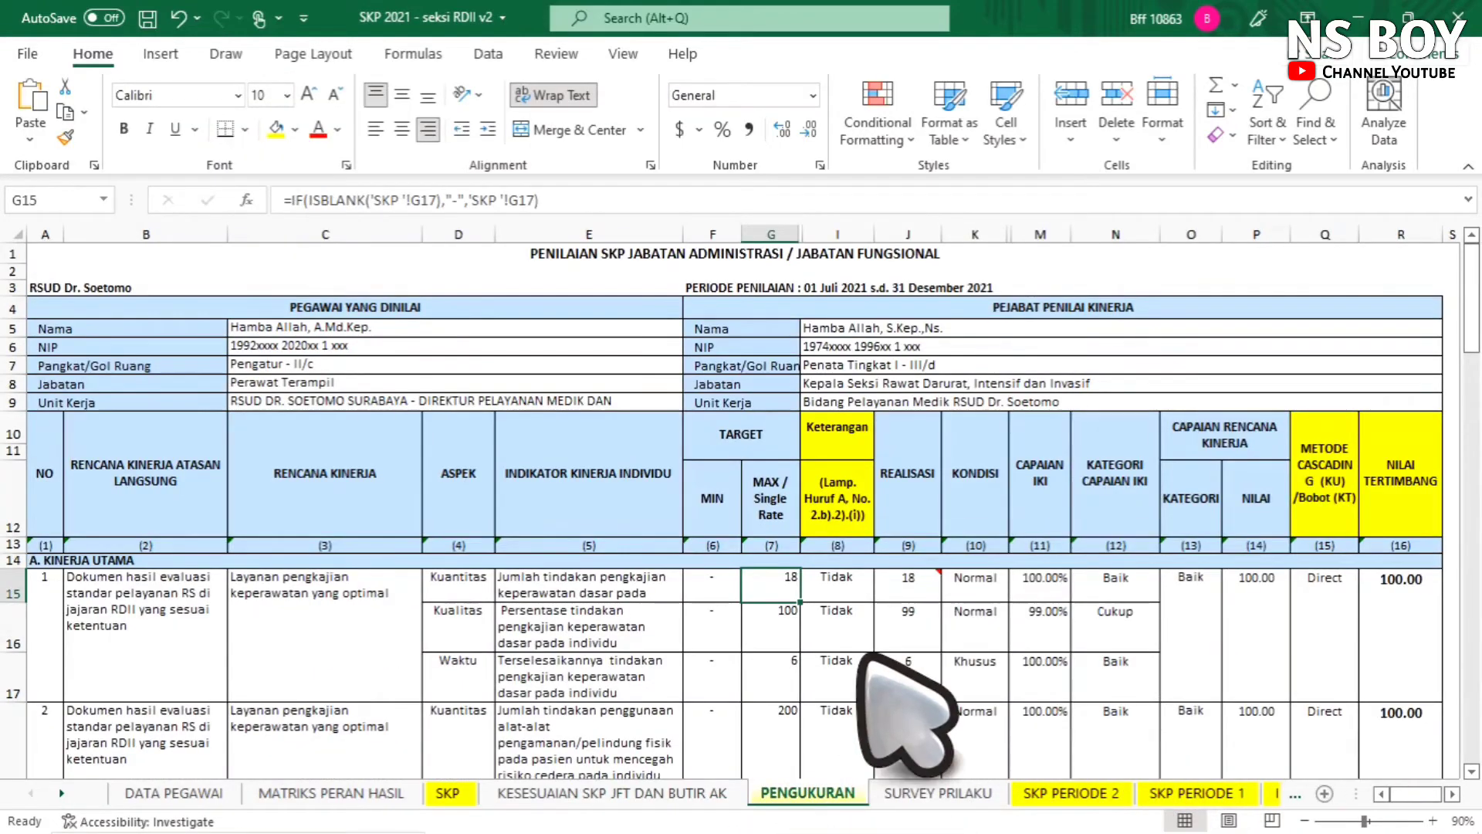
pyautogui.scroll(-1, 1025, 629)
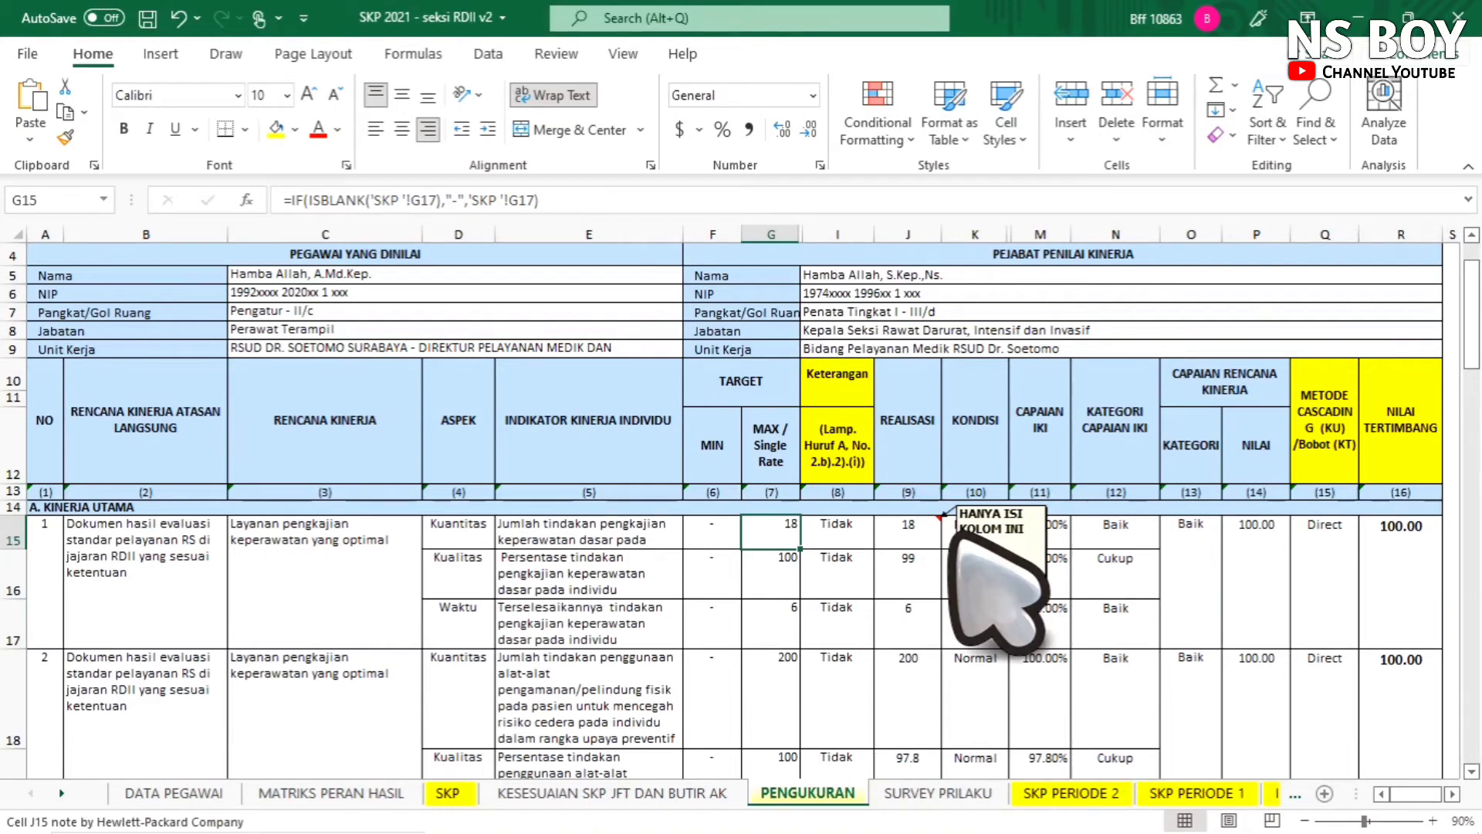
pyautogui.click(936, 532)
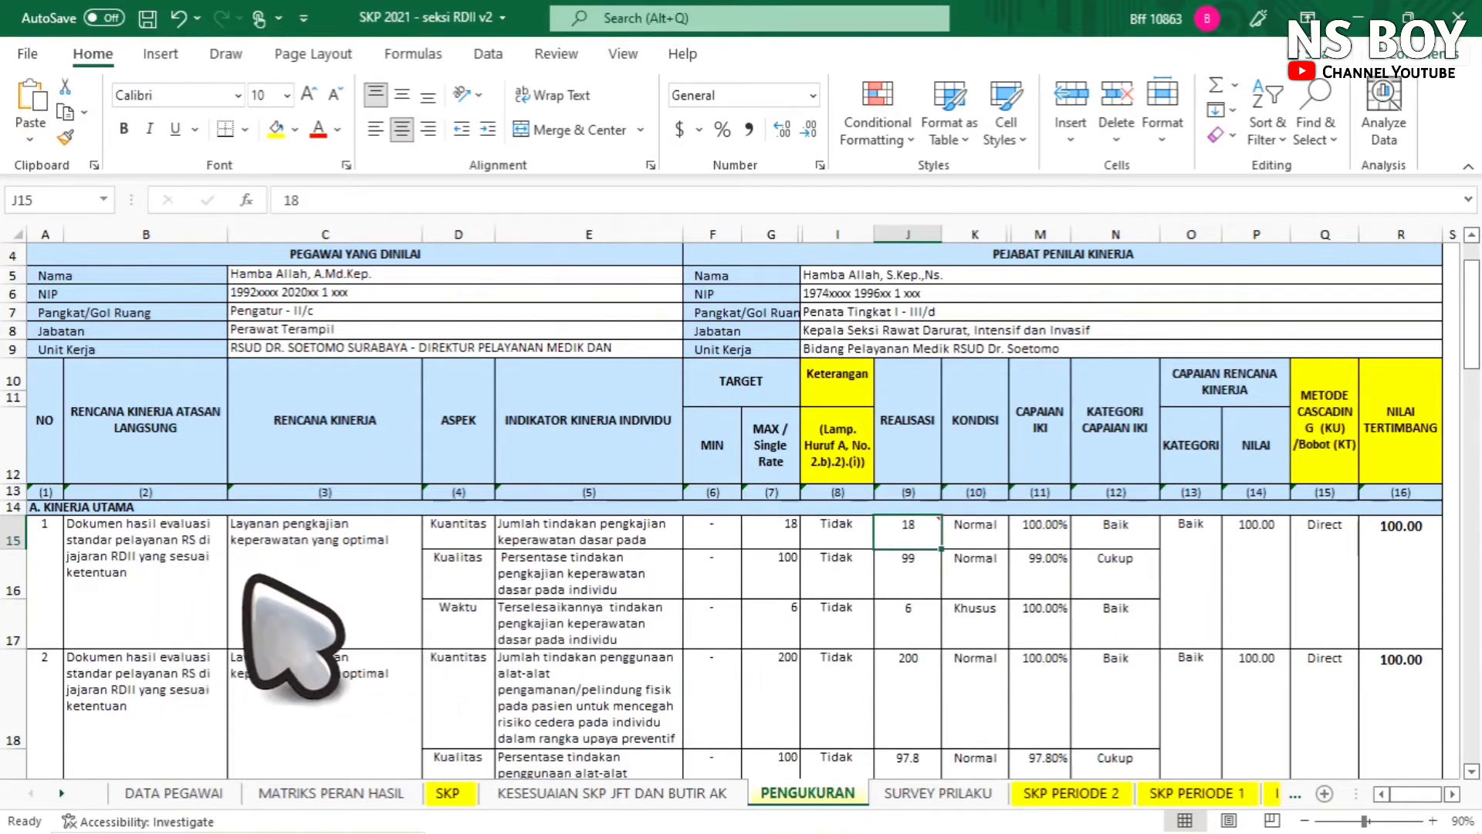
# - Inspect the formulas behind item 1's MAX / Single Rate targets in G15 and G16 without changing them
pyautogui.click(183, 596)
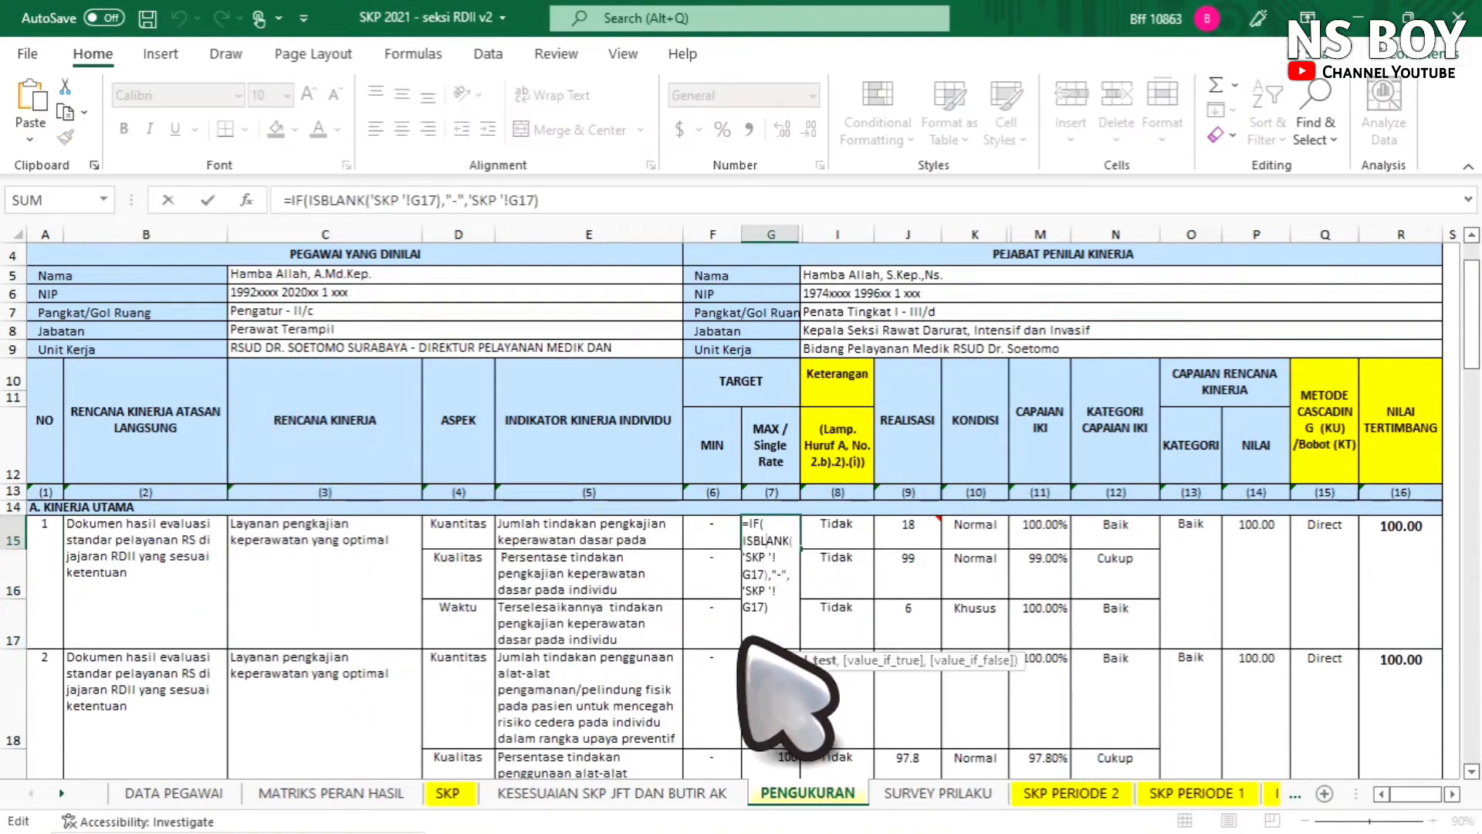
pyautogui.click(737, 641)
pyautogui.click(740, 575)
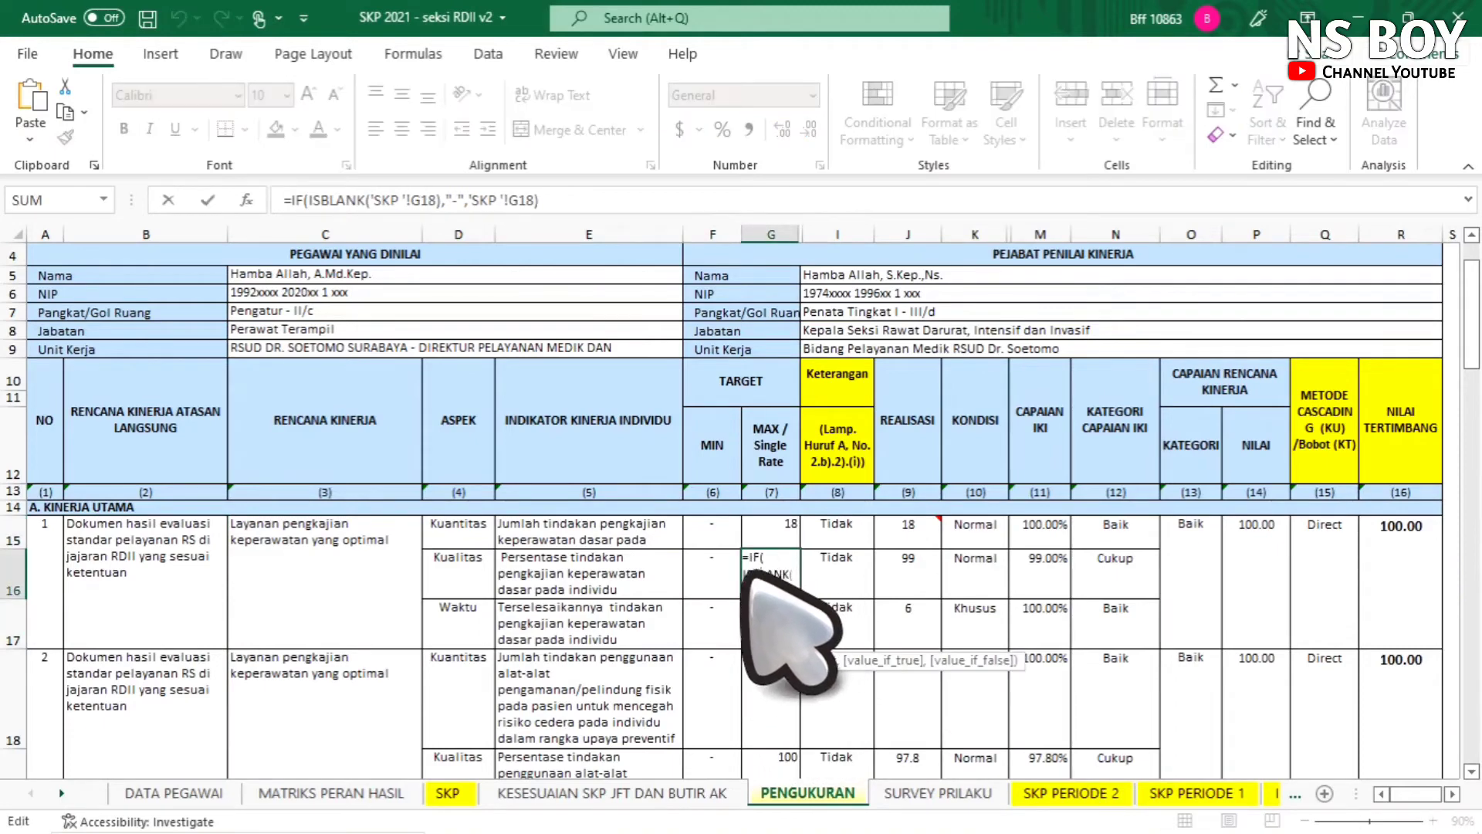
pyautogui.click(778, 566)
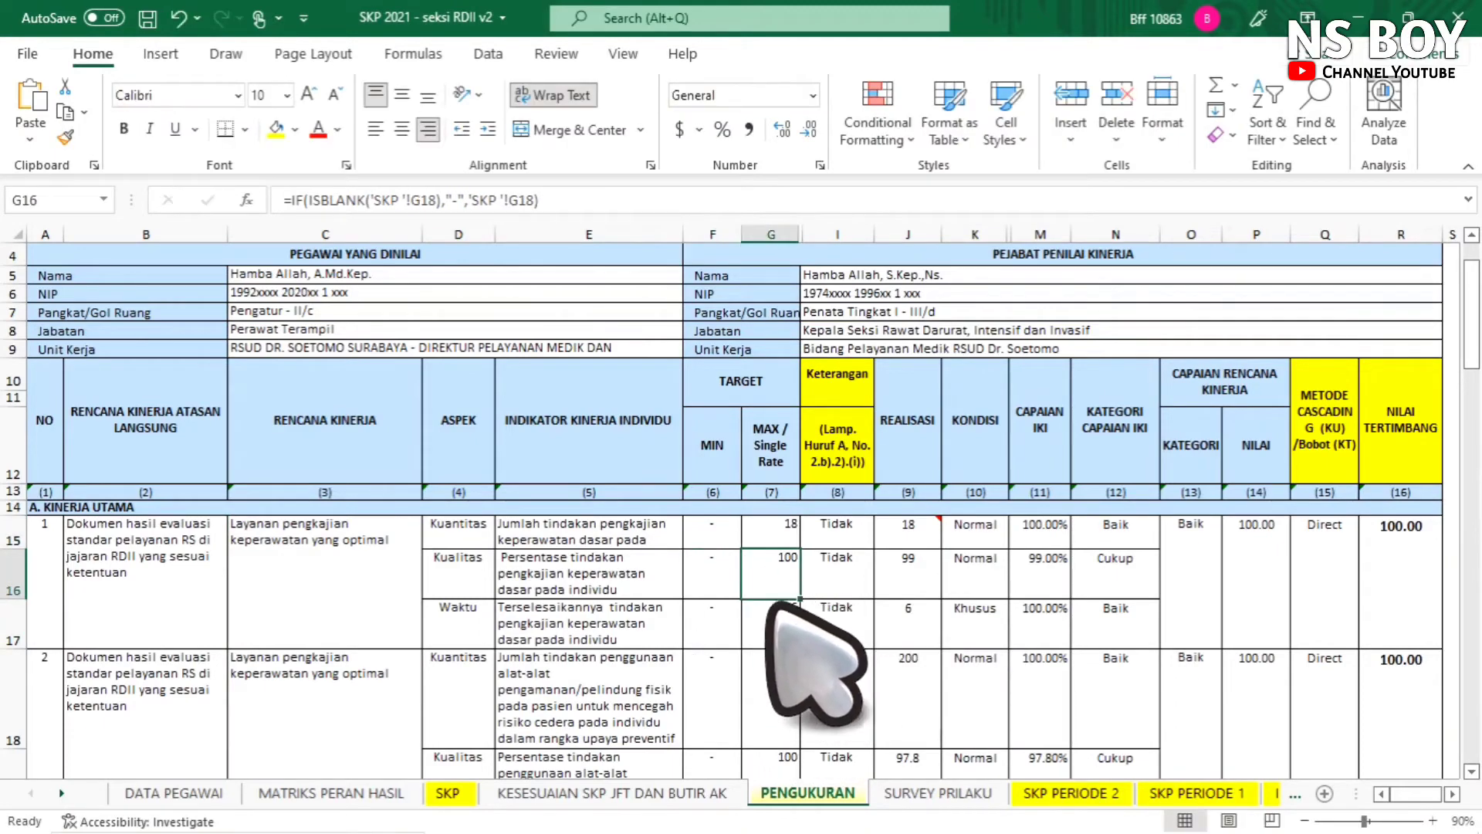
pyautogui.hotkey('ctrl', 'Right')
pyautogui.doubleClick(790, 538)
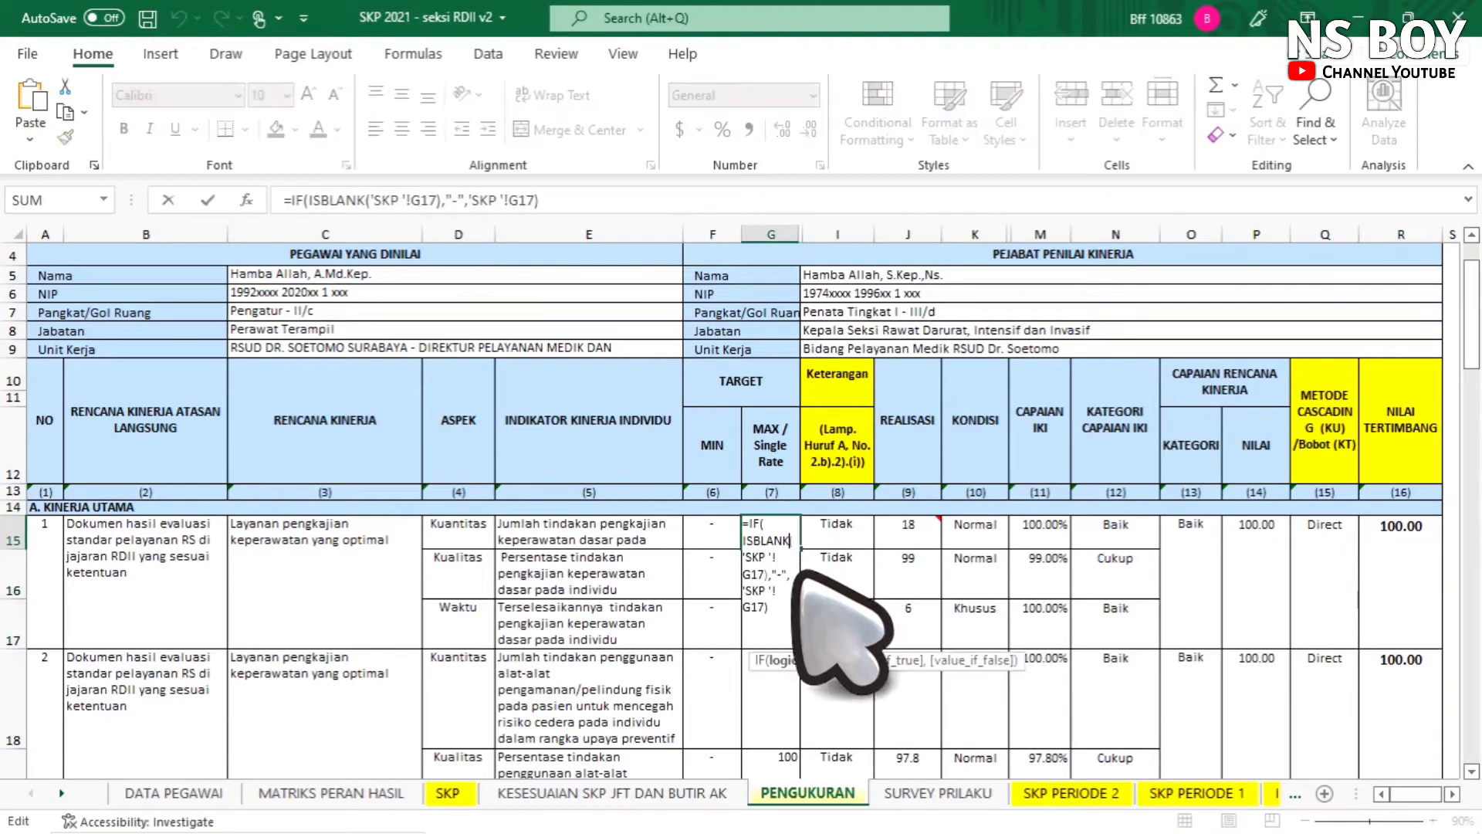
pyautogui.press('Return')
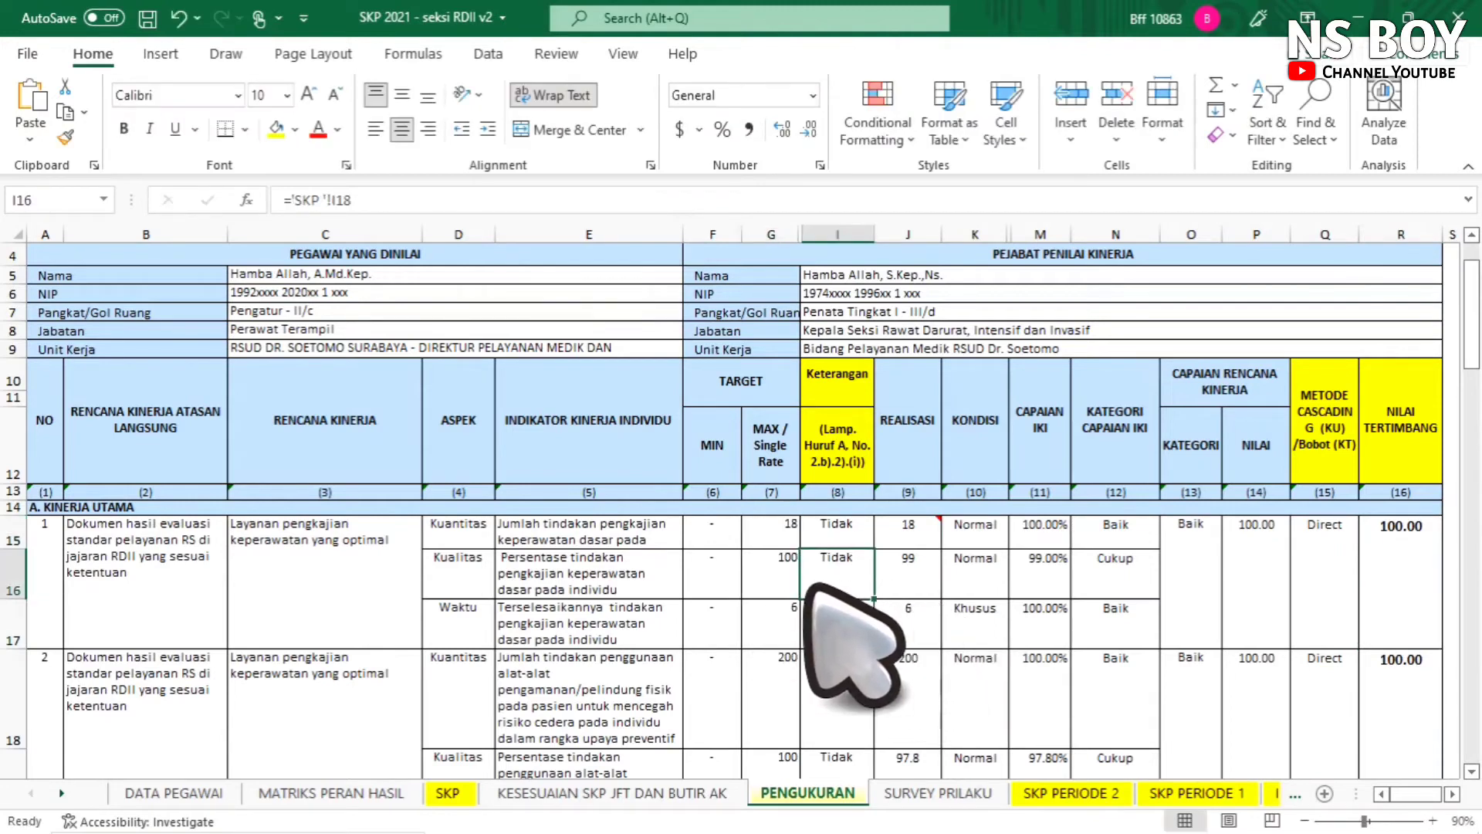
pyautogui.press('F2')
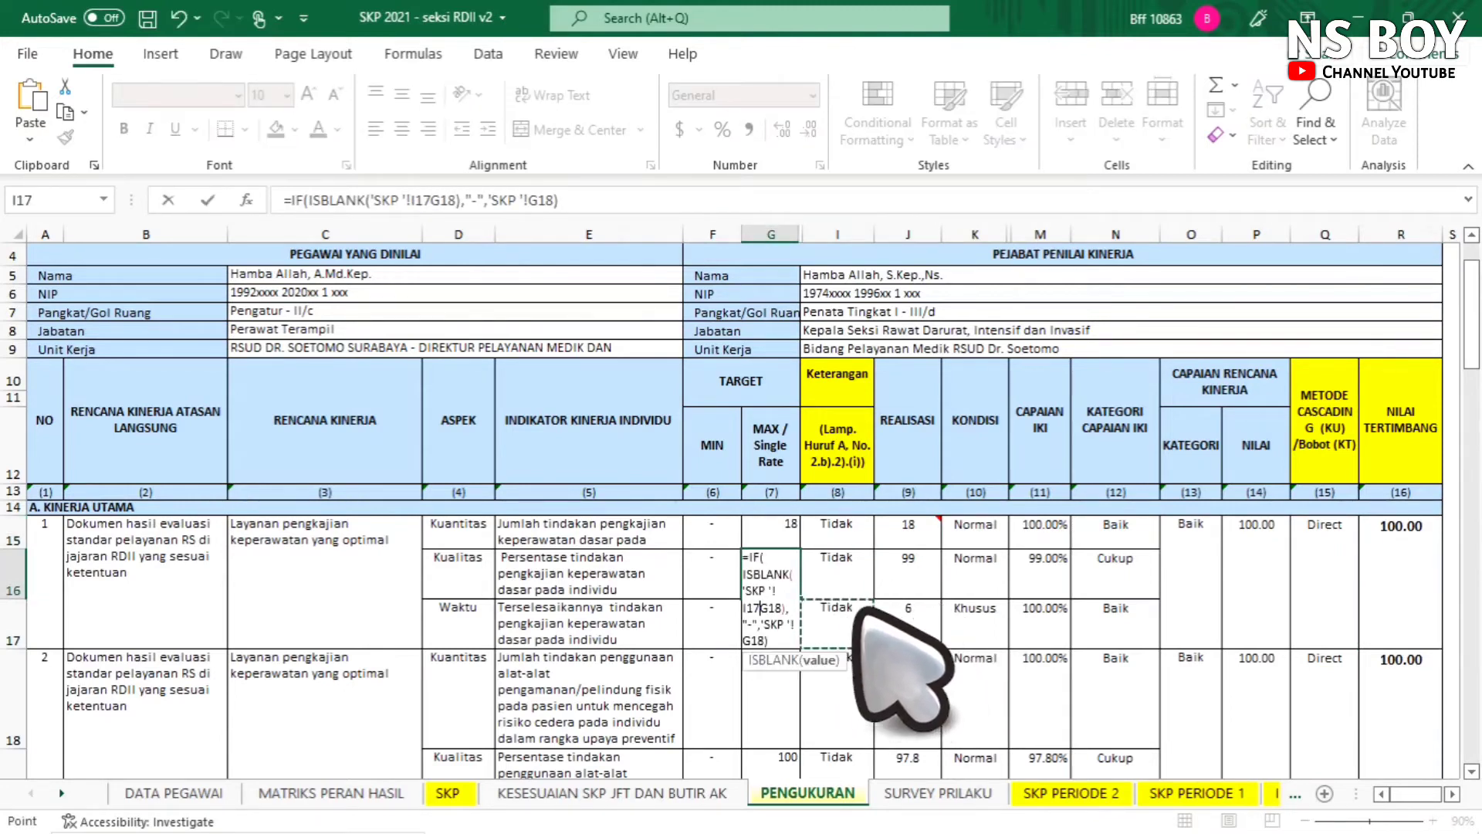
pyautogui.click(868, 699)
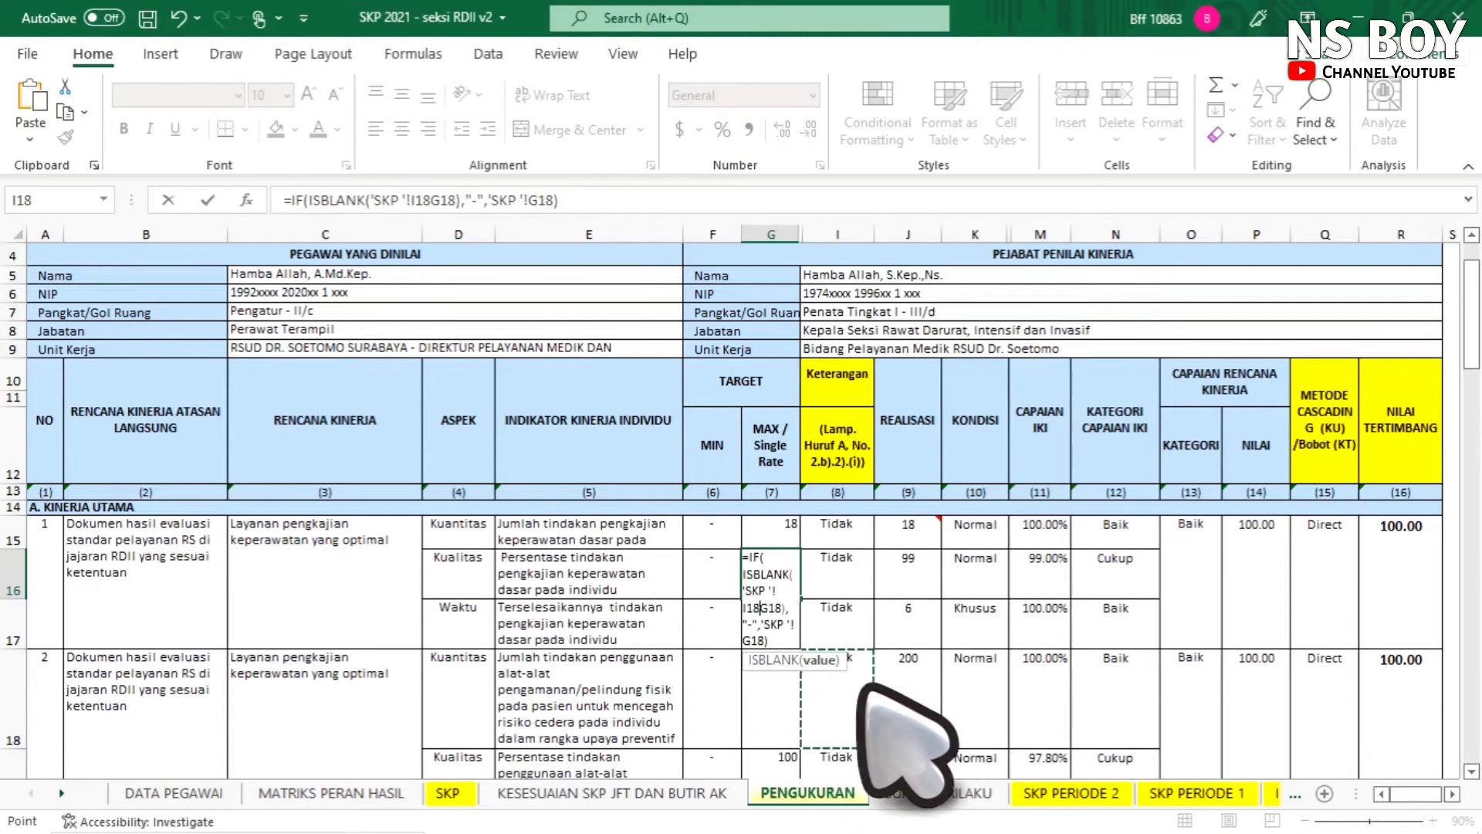
pyautogui.press('Escape')
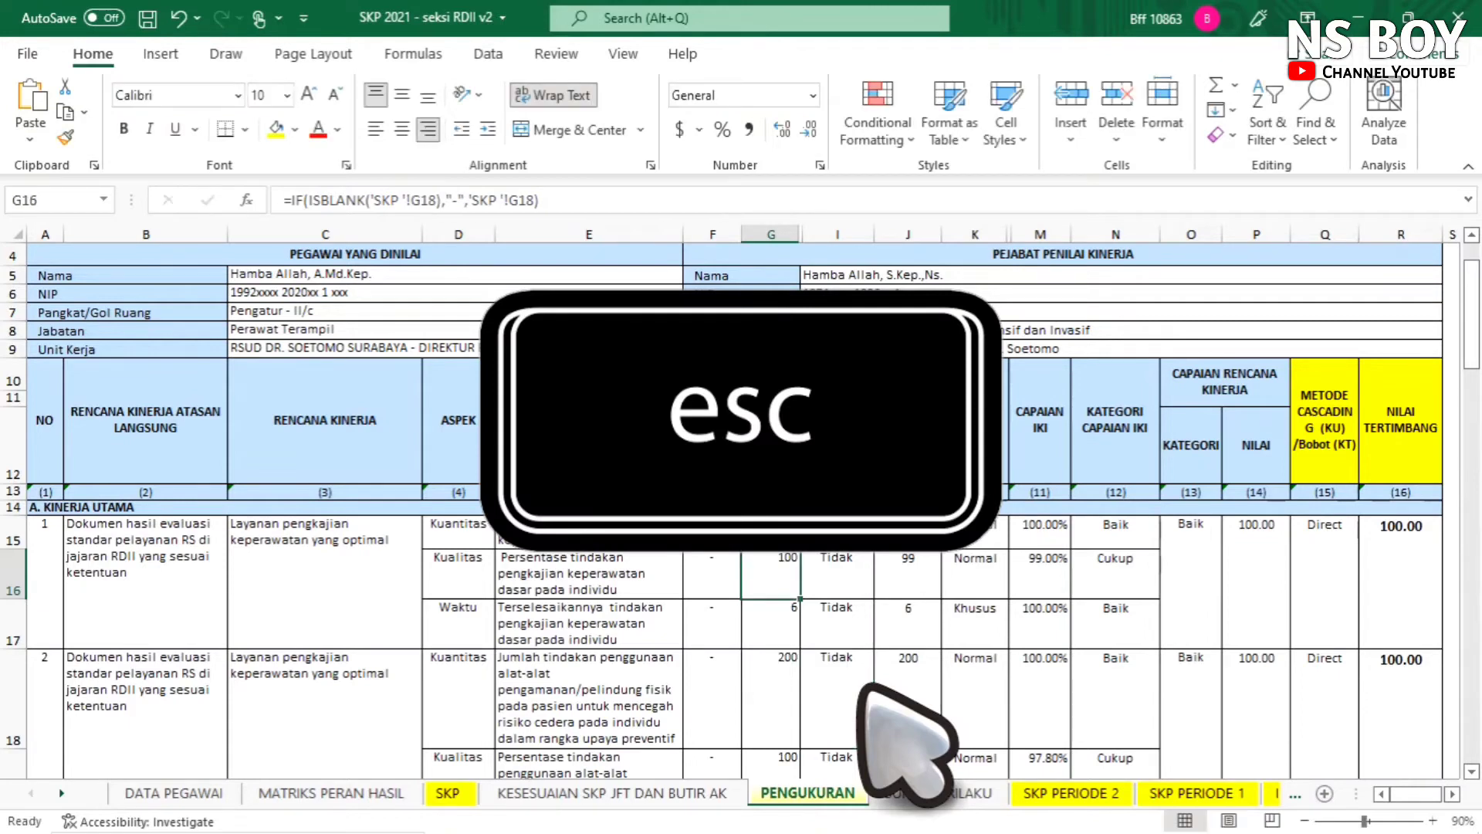
pyautogui.click(839, 695)
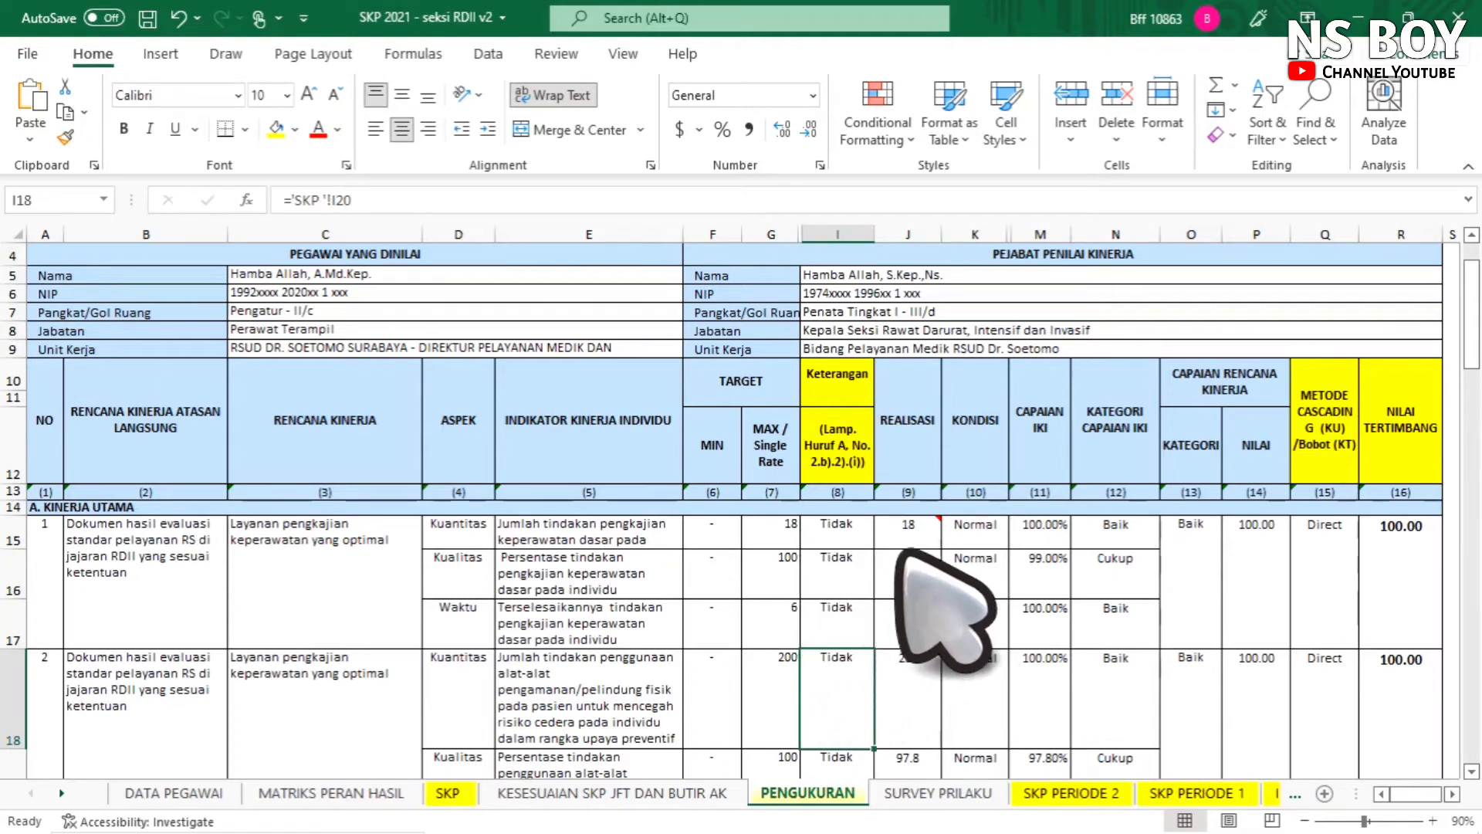
# - Bring up hasil_kinerja_asn beside the SKP workbook and examine the monthly REALISASI KUANTITAS and REALISASI KUALITAS columns for rows 12 to 14
pyautogui.click(1407, 17)
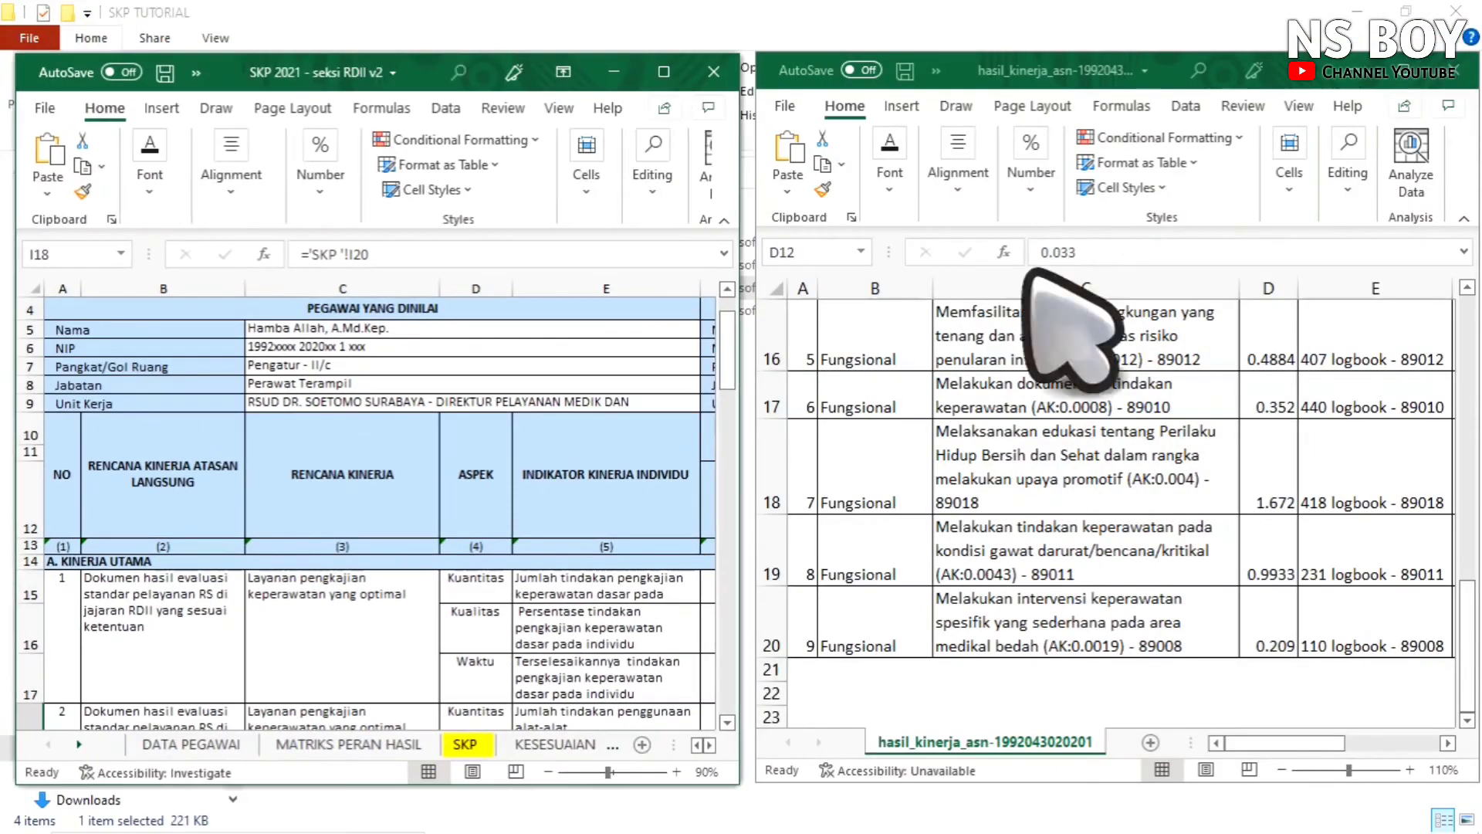
pyautogui.scroll(1, 1326, 579)
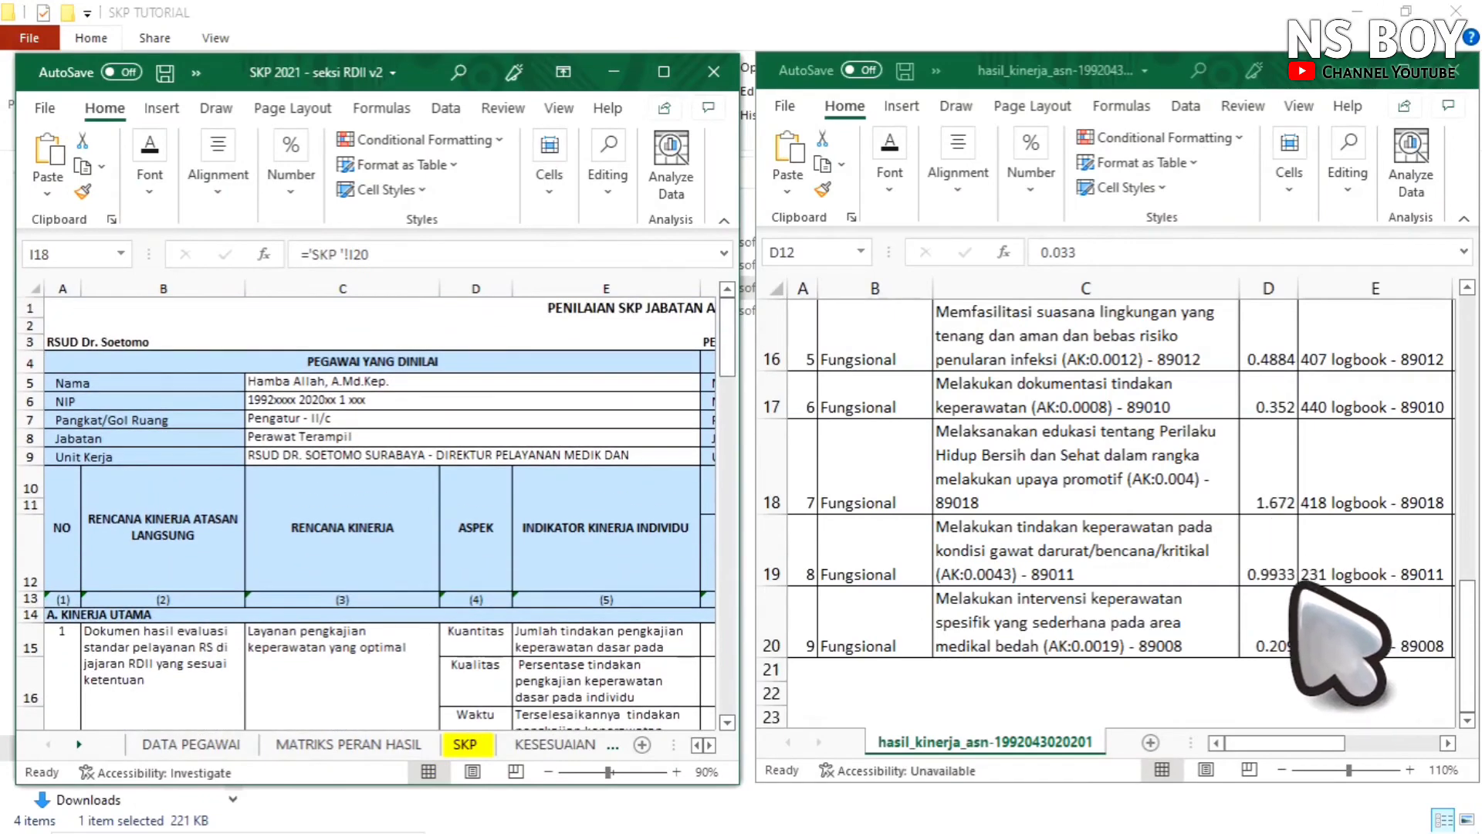
pyautogui.scroll(-2, 1301, 580)
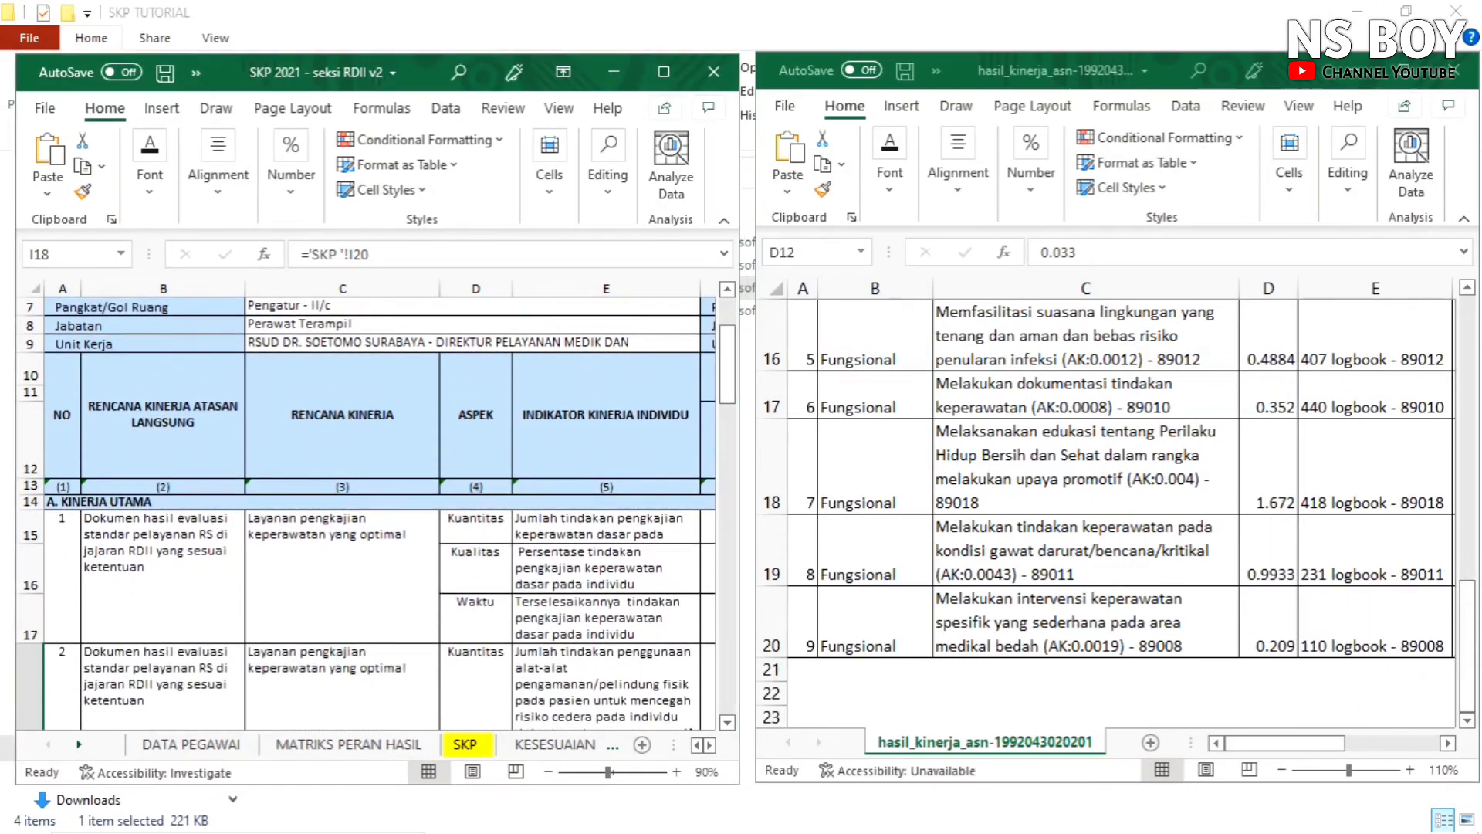
pyautogui.scroll(2, 1474, 633)
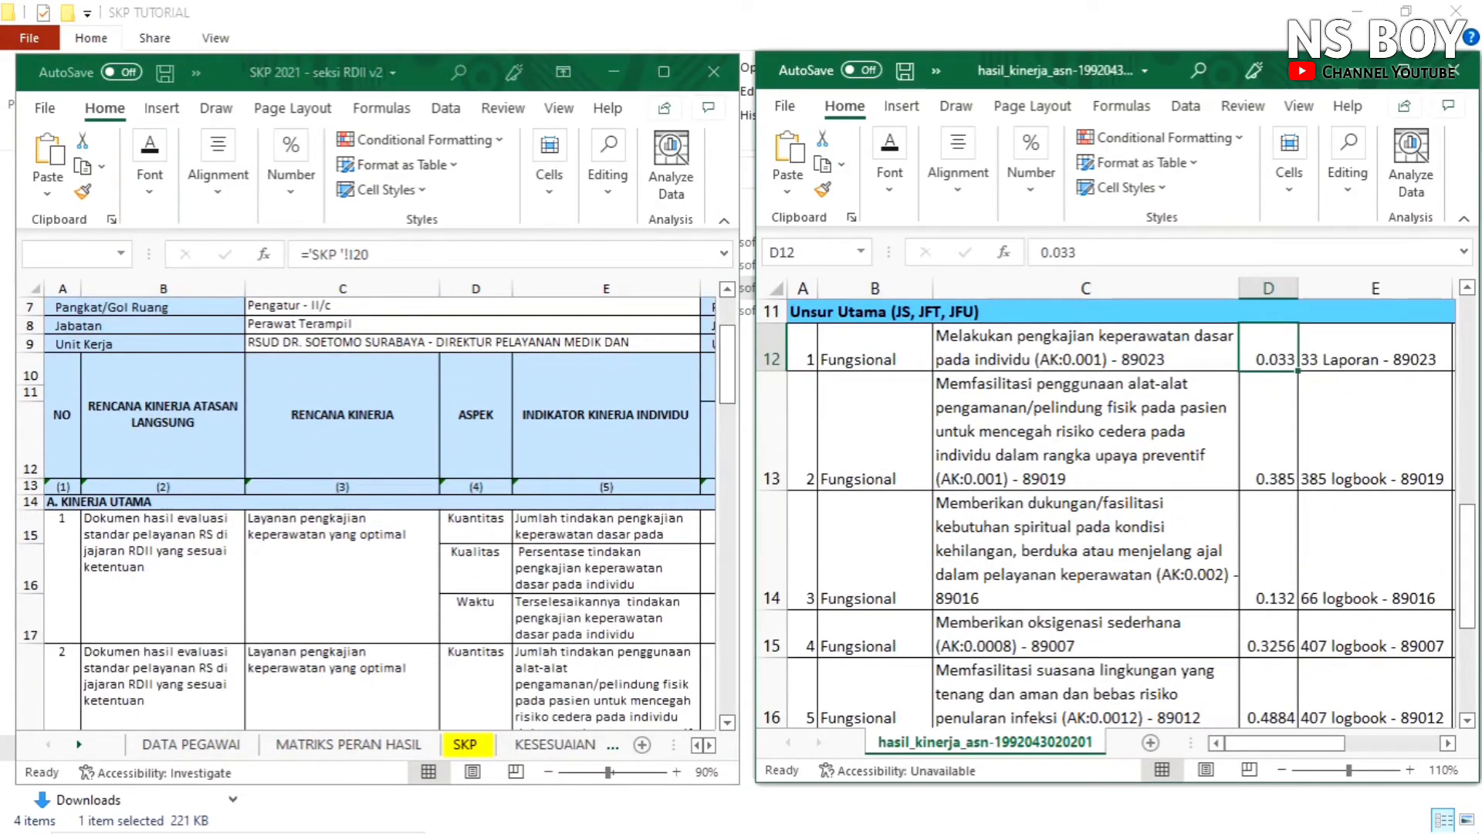
pyautogui.scroll(3, 1470, 463)
pyautogui.moveTo(1345, 743); pyautogui.dragTo(1437, 743)
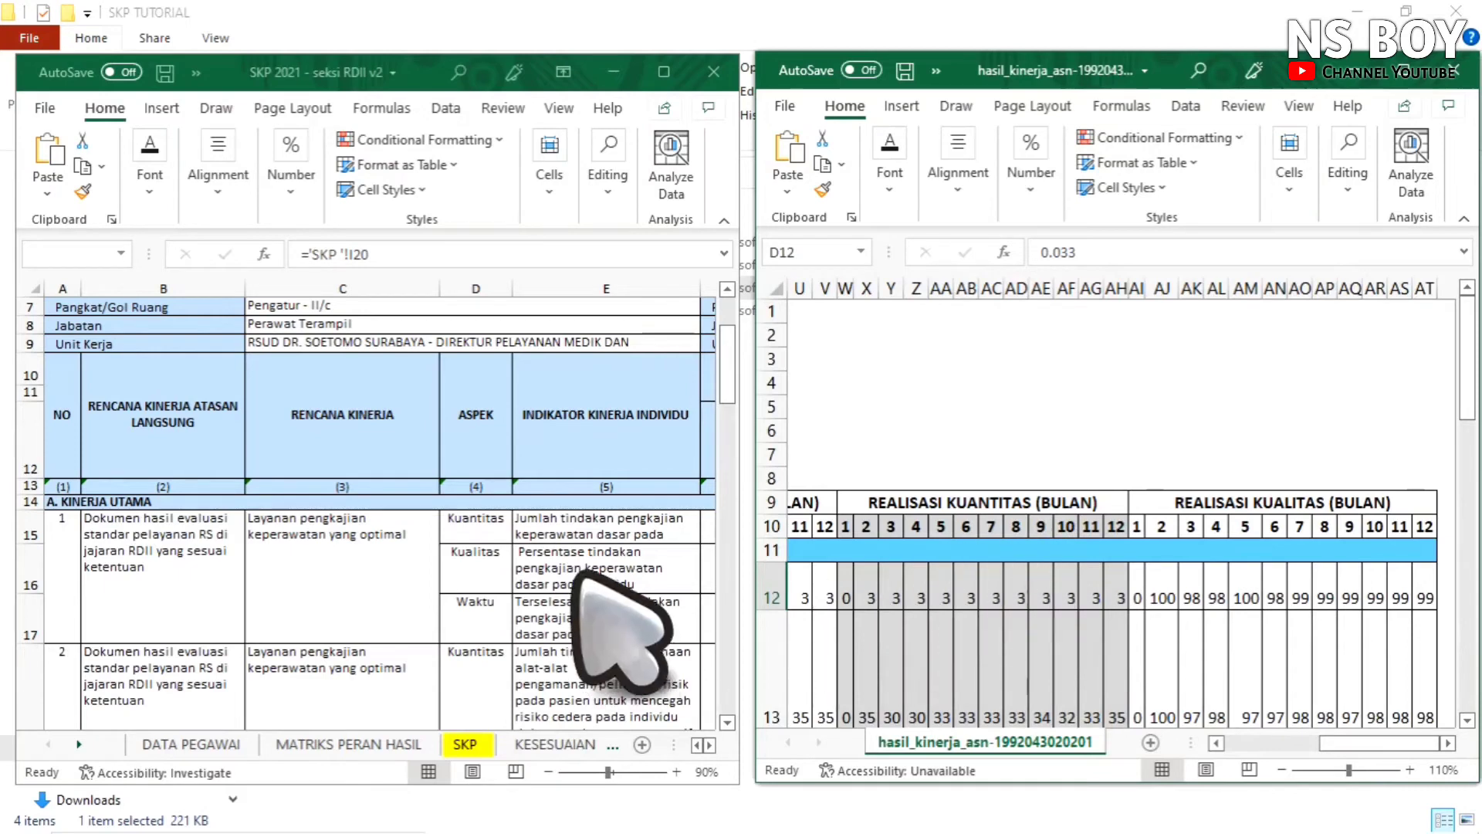
pyautogui.scroll(-2, 1326, 537)
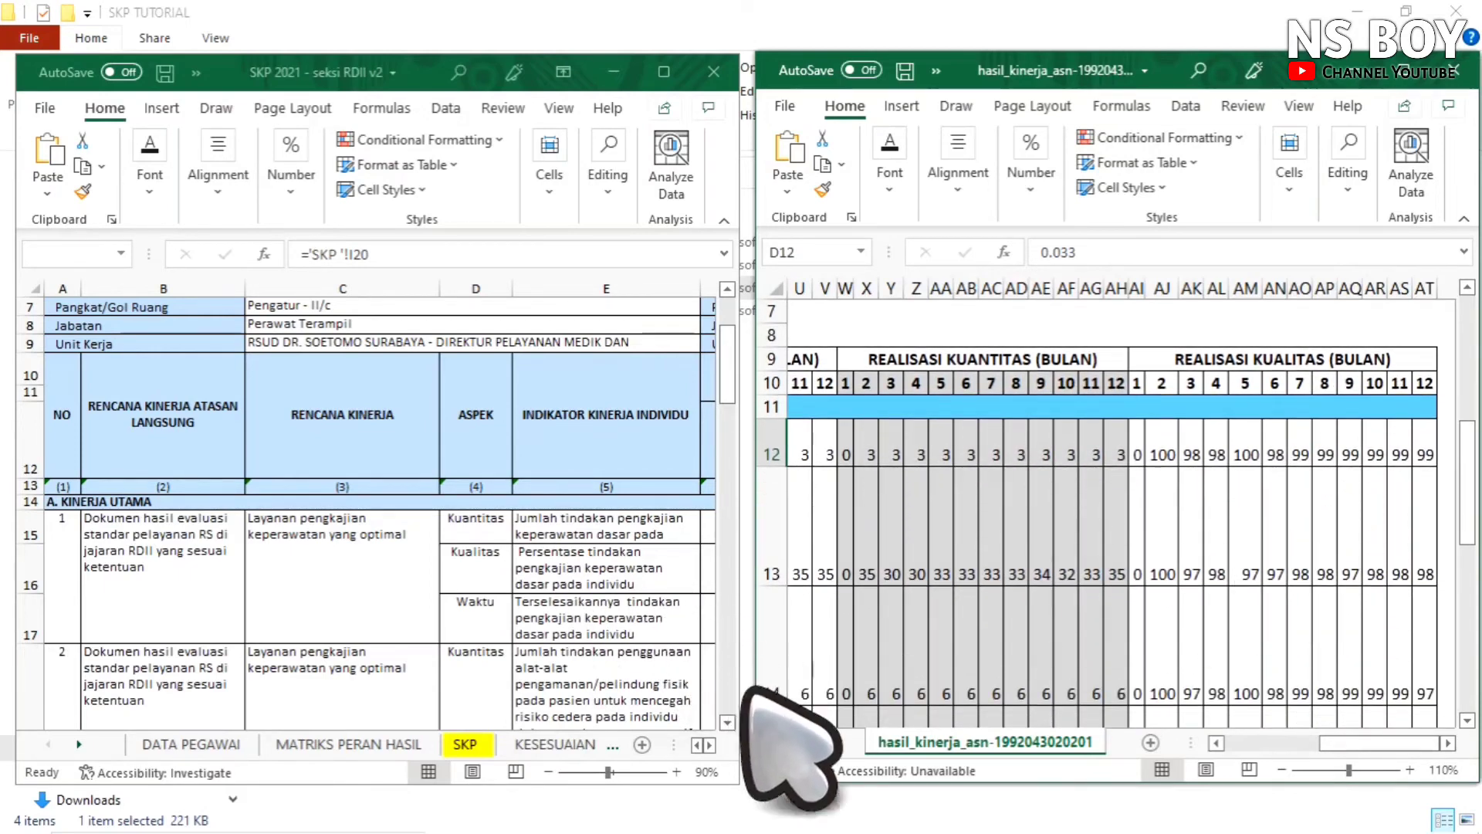
# - Clear item 1's Kuantitas, Kualitas and Waktu REALISASI values in J15:J17 of the PENGUKURAN sheet
pyautogui.click(732, 747)
pyautogui.hscroll(6, 731, 748)
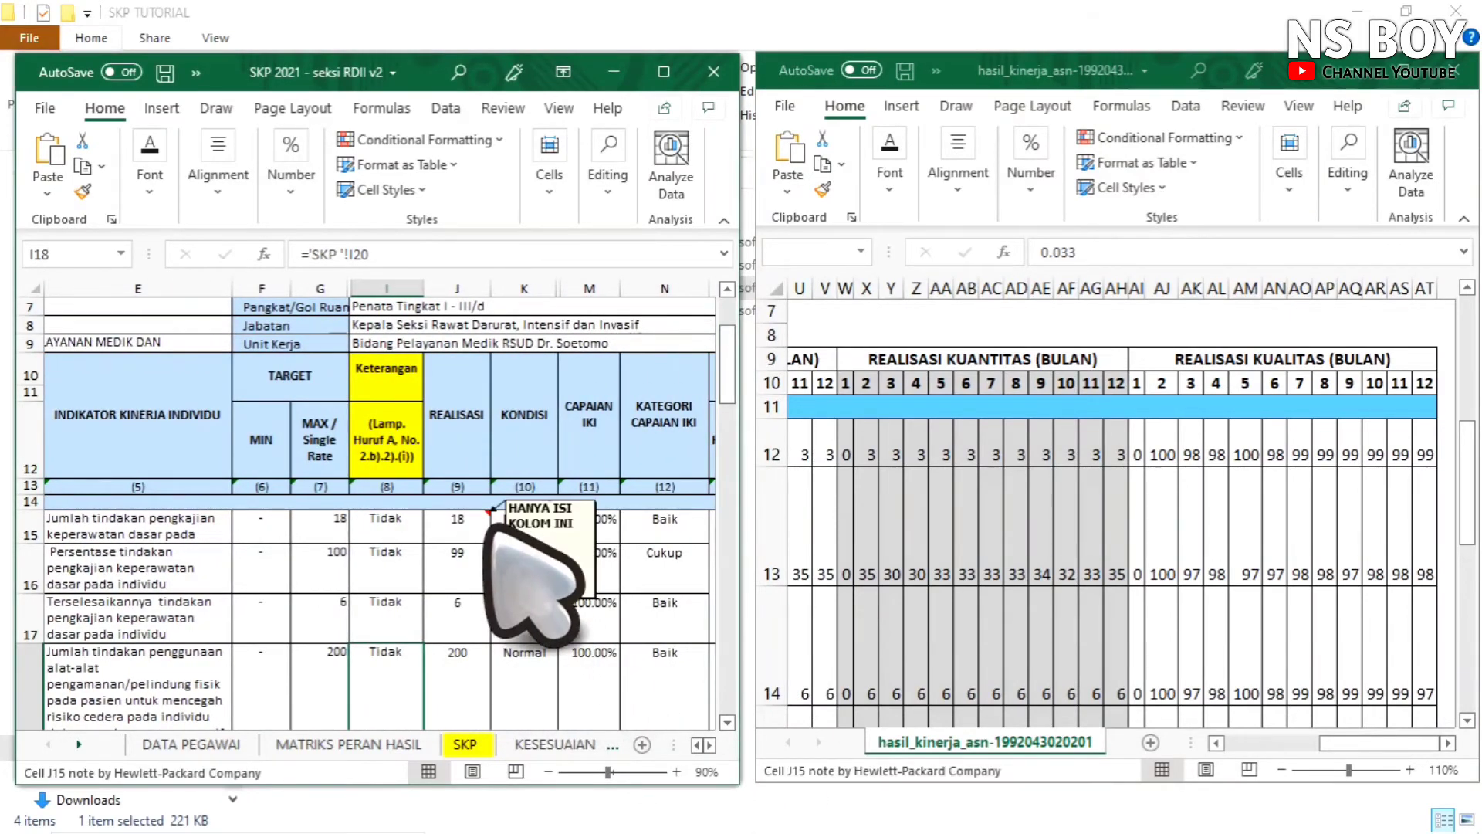
pyautogui.click(487, 521)
pyautogui.press('Delete')
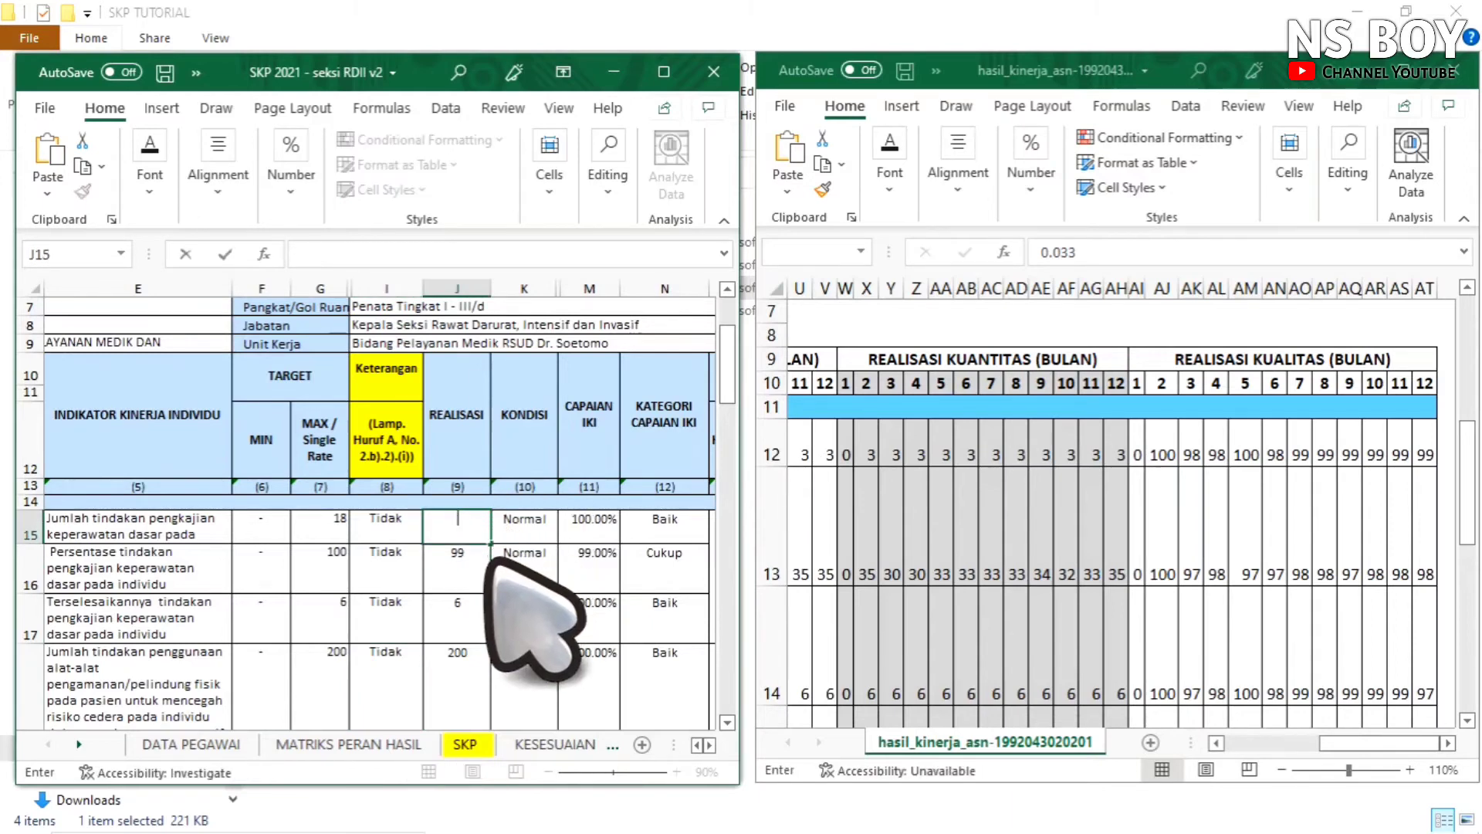
pyautogui.click(486, 562)
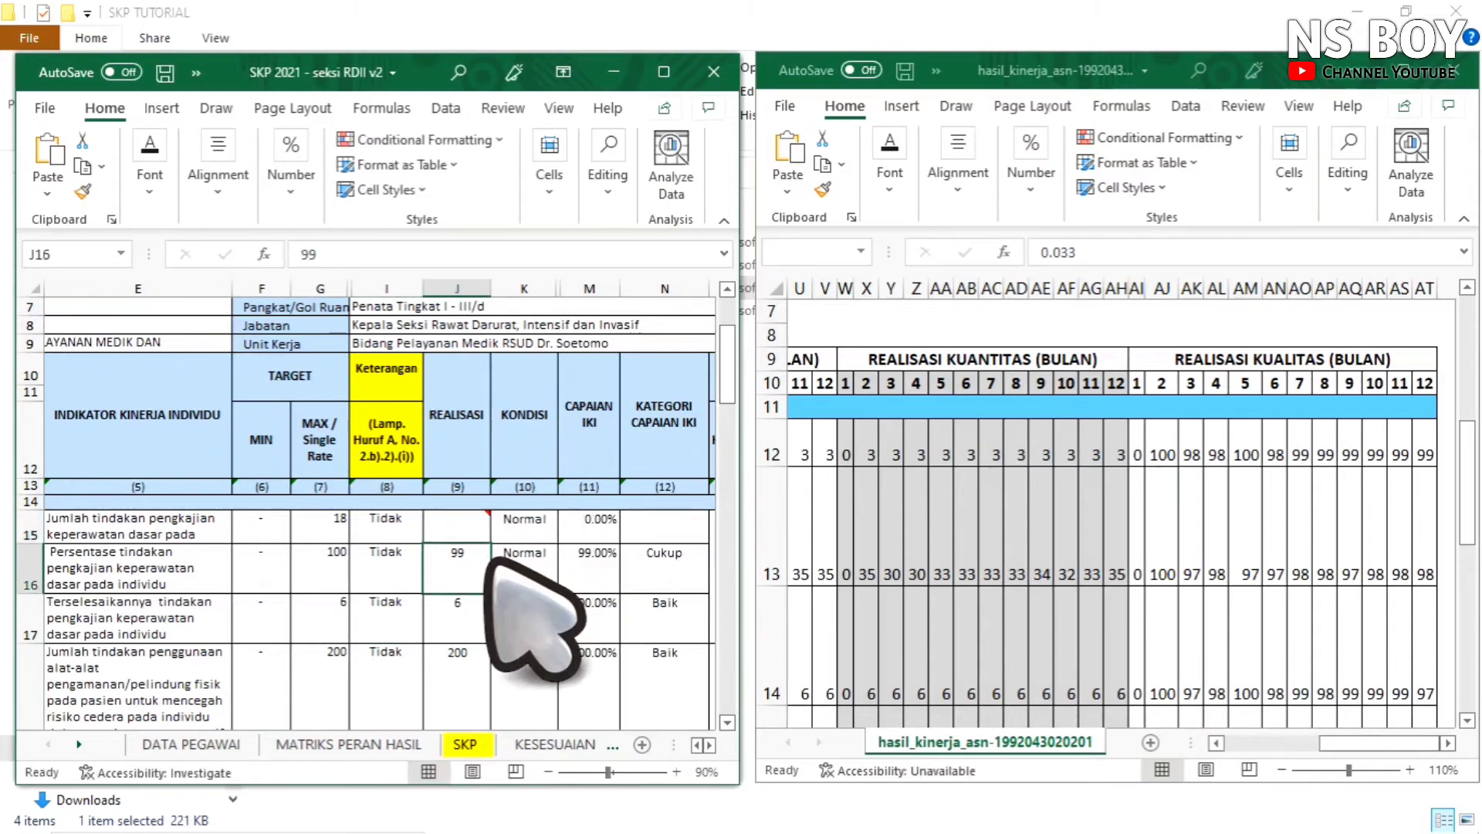
pyautogui.keyDown('shift'); pyautogui.click(491, 615); pyautogui.keyUp('shift')
pyautogui.press('Delete')
# - Total item 1's REALISASI KUANTITAS for months 7 to 12 in hasil_kinerja_asn and enter 18 as its Kuantitas REALISASI in J15
pyautogui.click(486, 518)
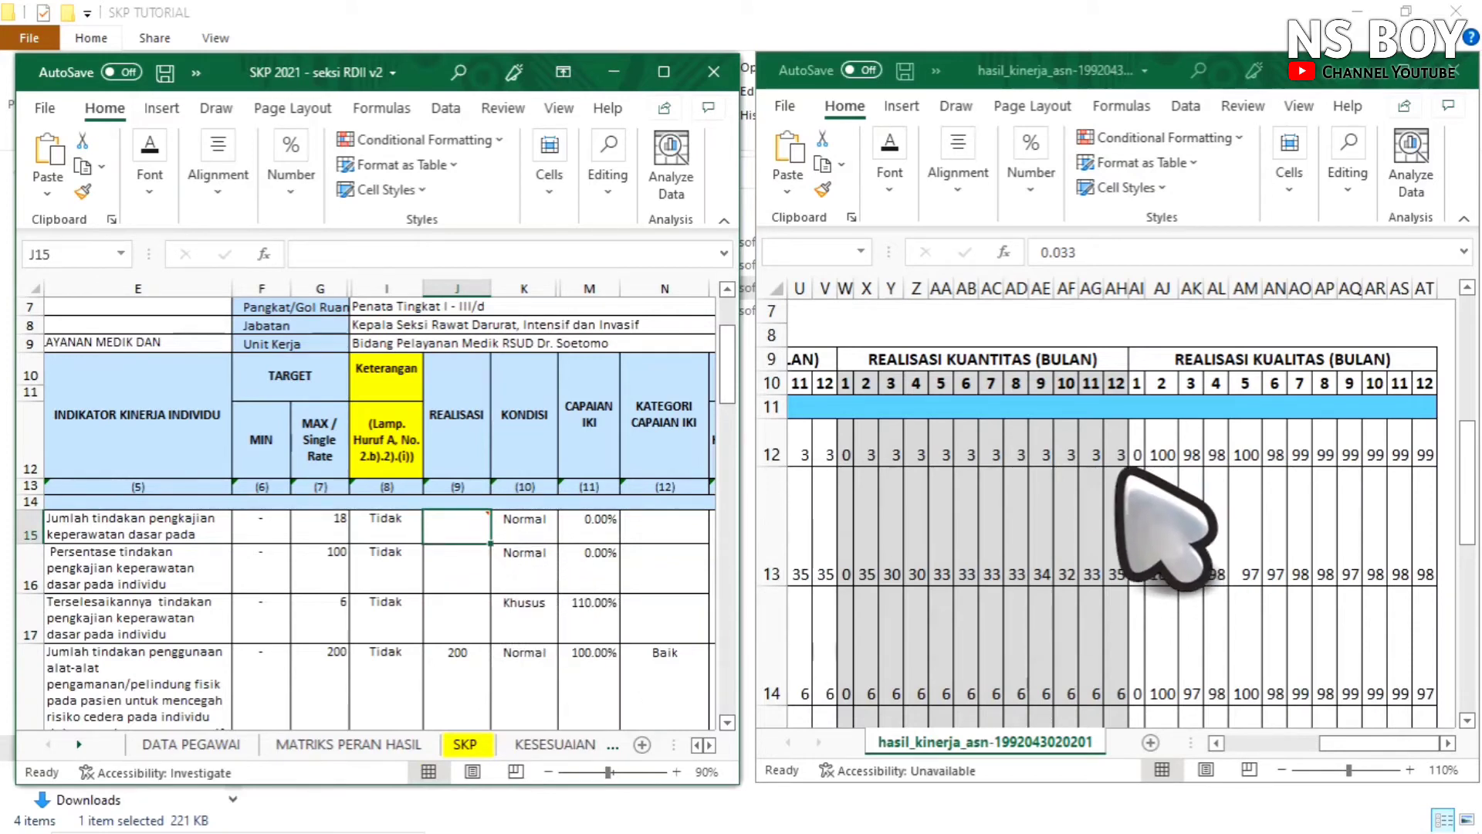
pyautogui.click(1141, 446)
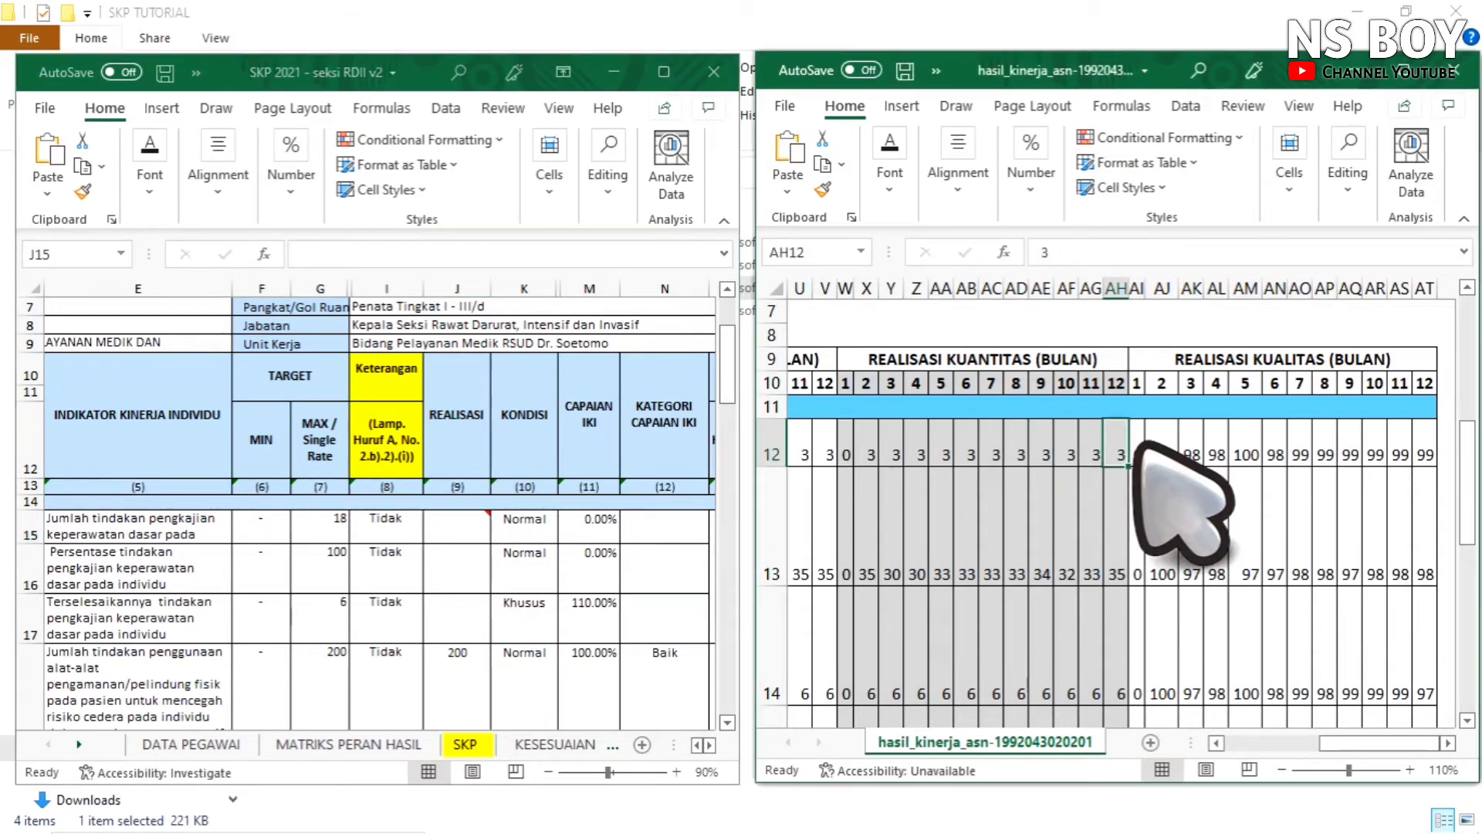
pyautogui.moveTo(1138, 447); pyautogui.dragTo(1010, 449)
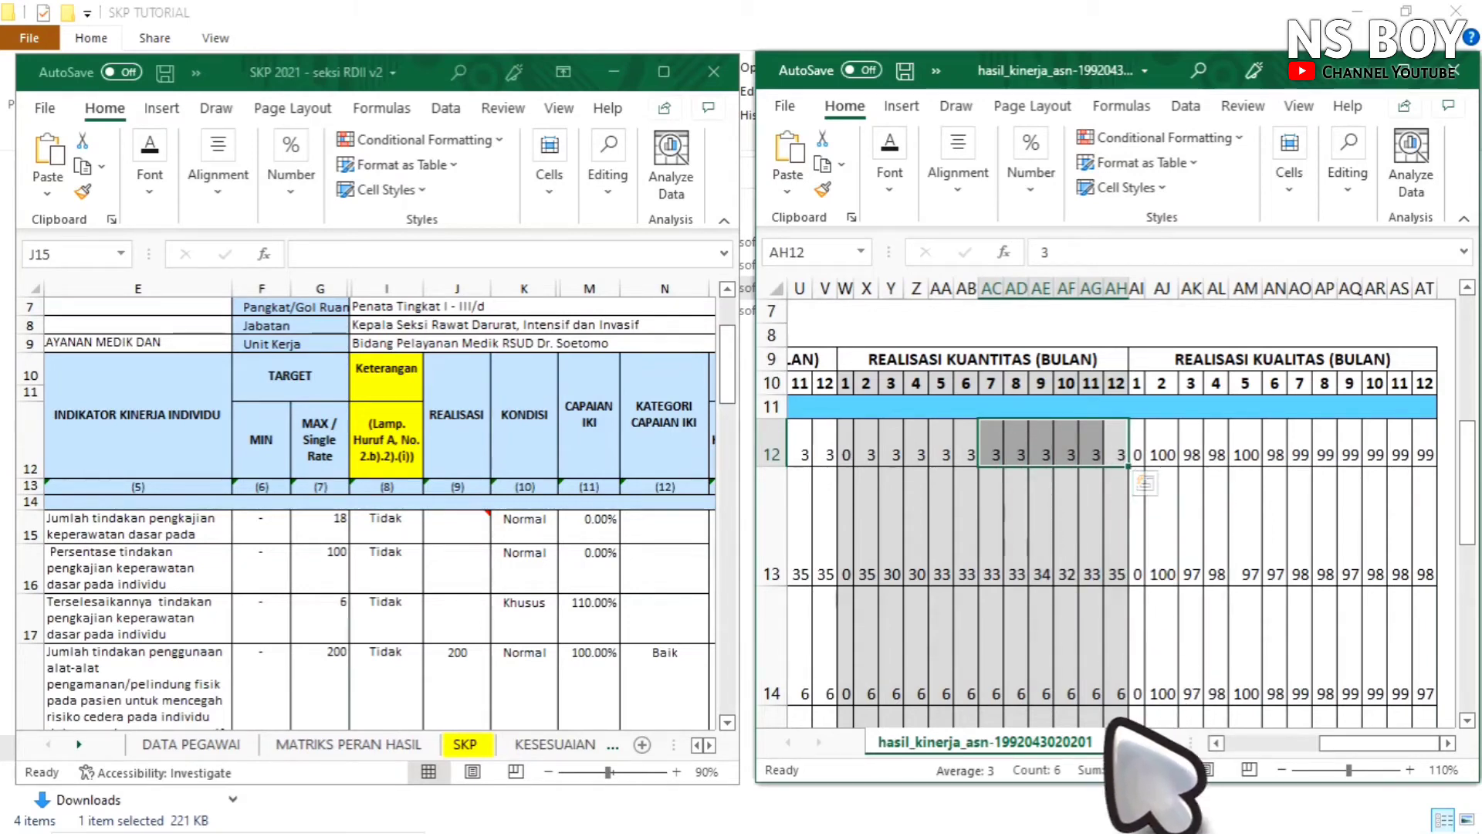
pyautogui.click(486, 537)
pyautogui.write('18')
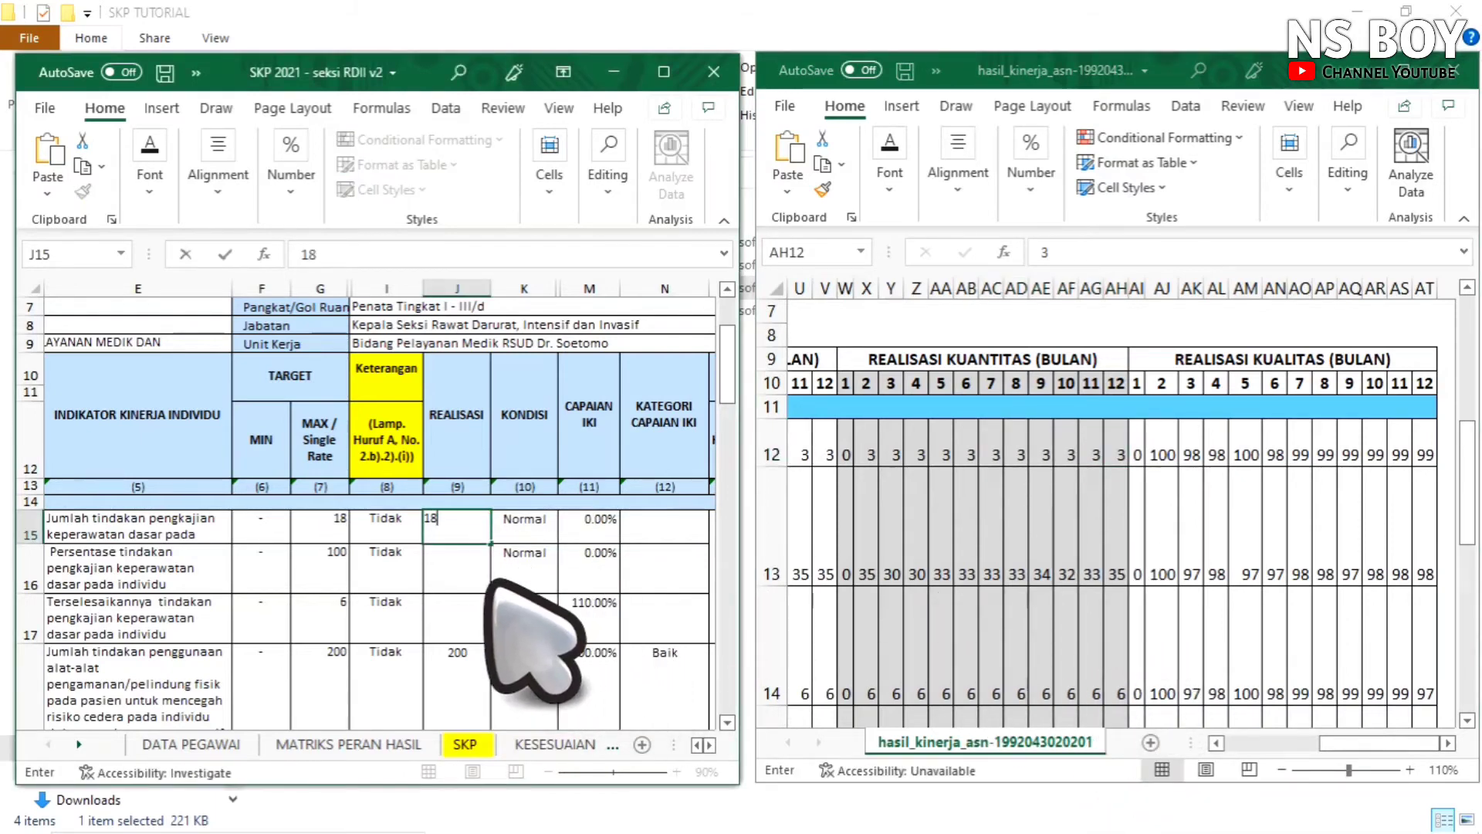
pyautogui.press('Return')
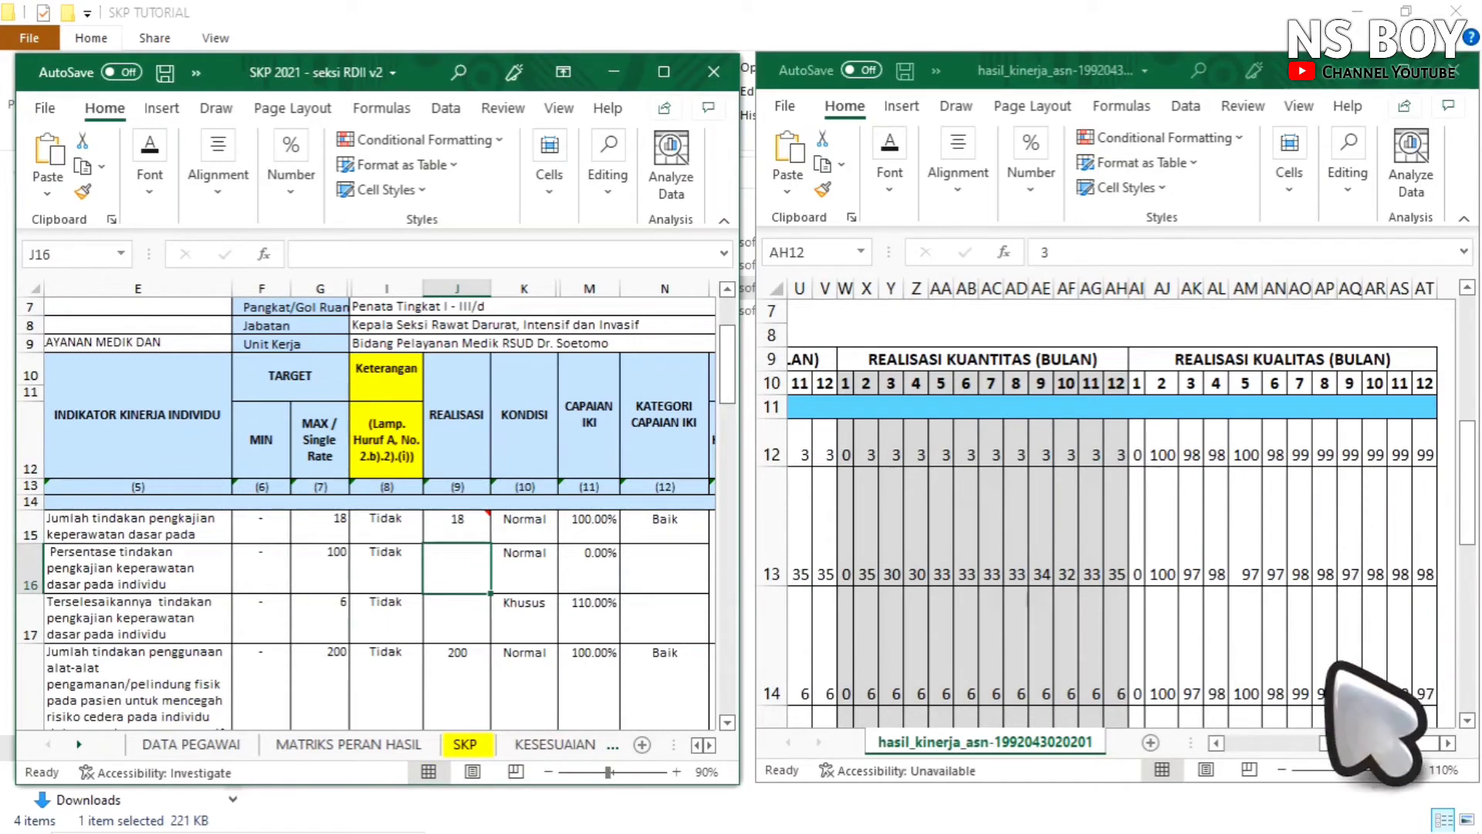
# - Average item 1's REALISASI KUALITAS for months 7 to 12, then enter 99 for Kualitas in J16 and 6 for Waktu in J17
pyautogui.click(1448, 743)
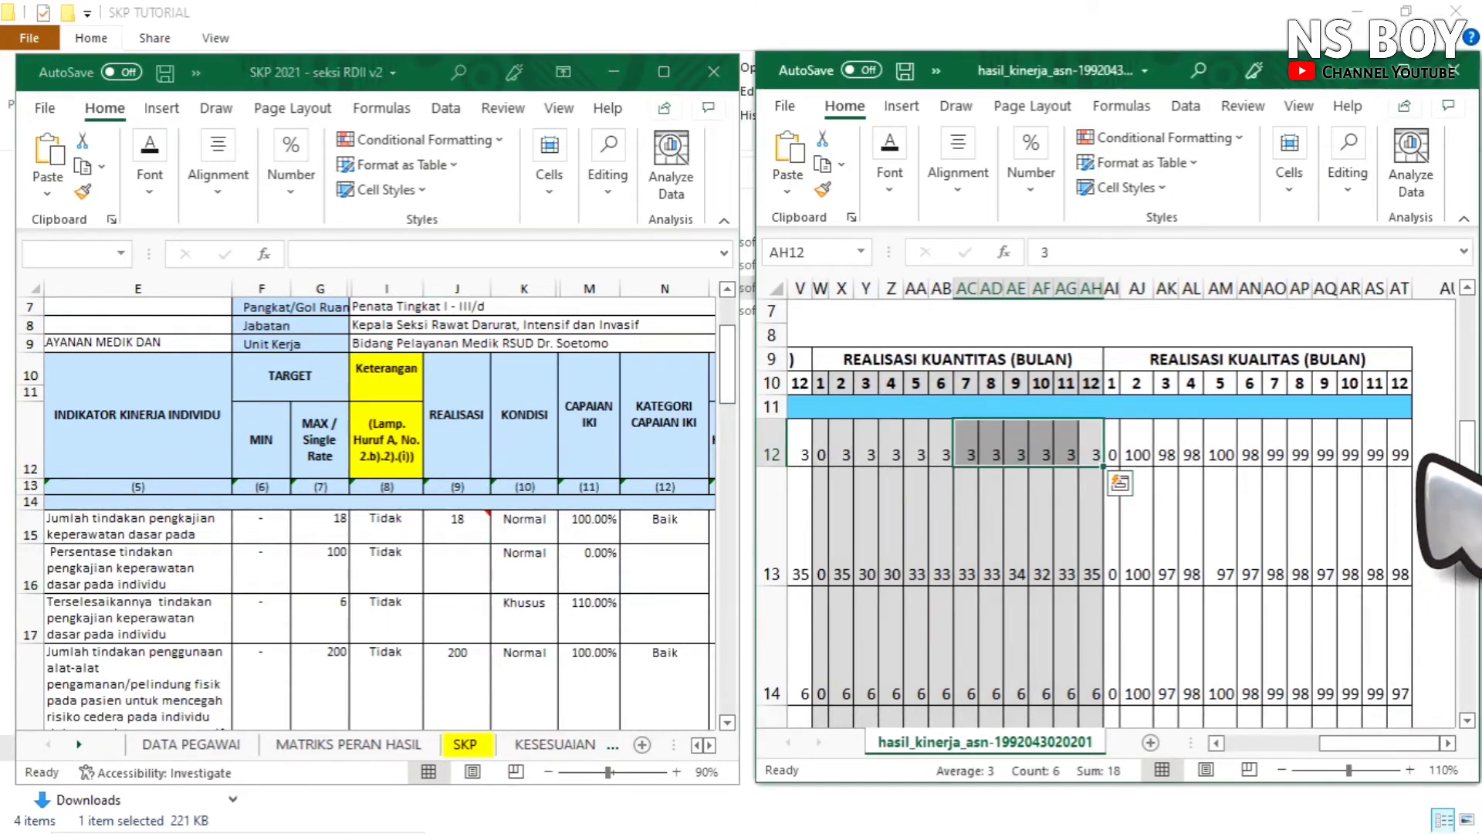
pyautogui.moveTo(1398, 455); pyautogui.dragTo(1292, 463)
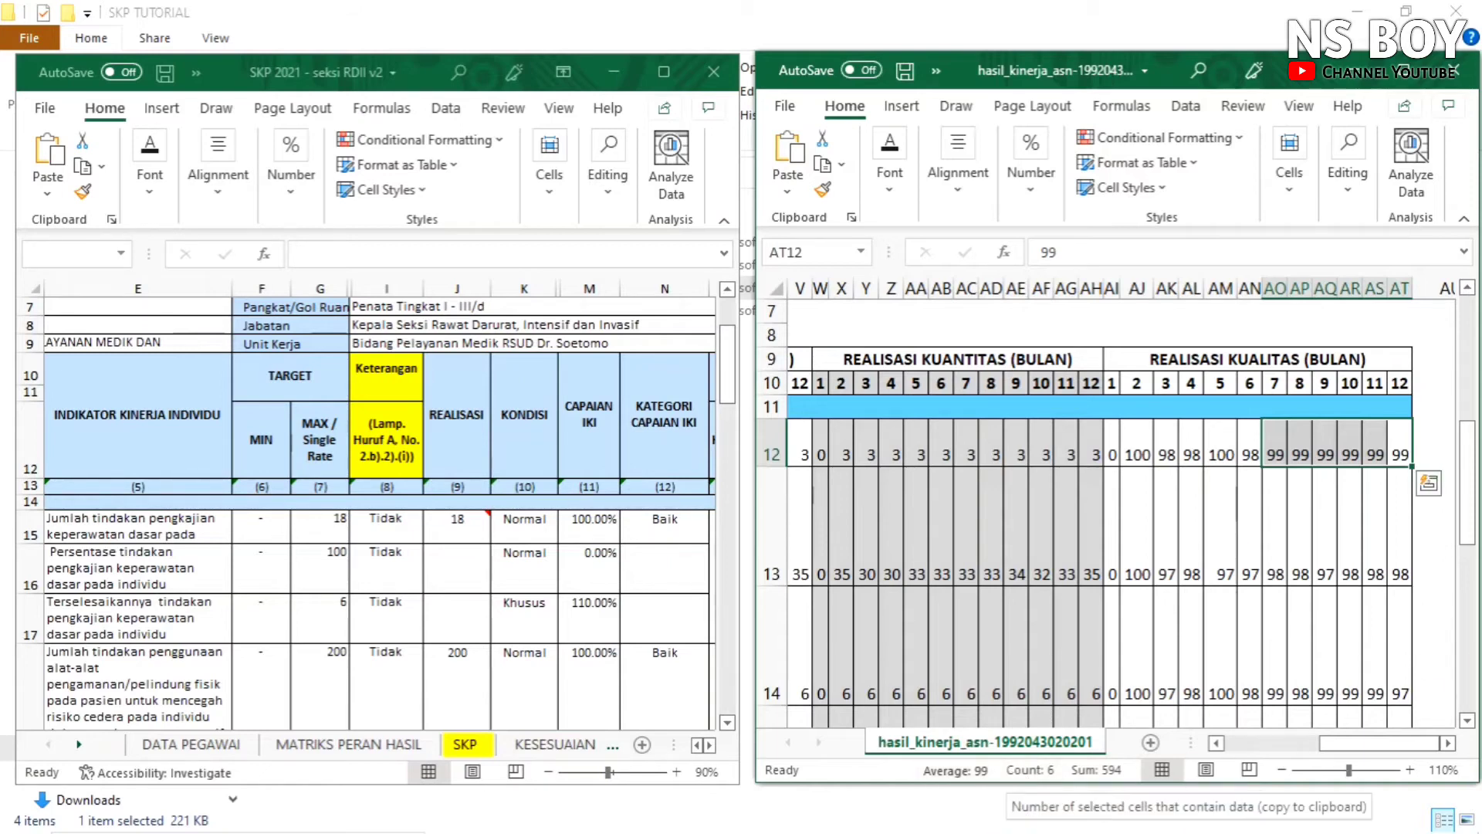
pyautogui.click(1400, 572)
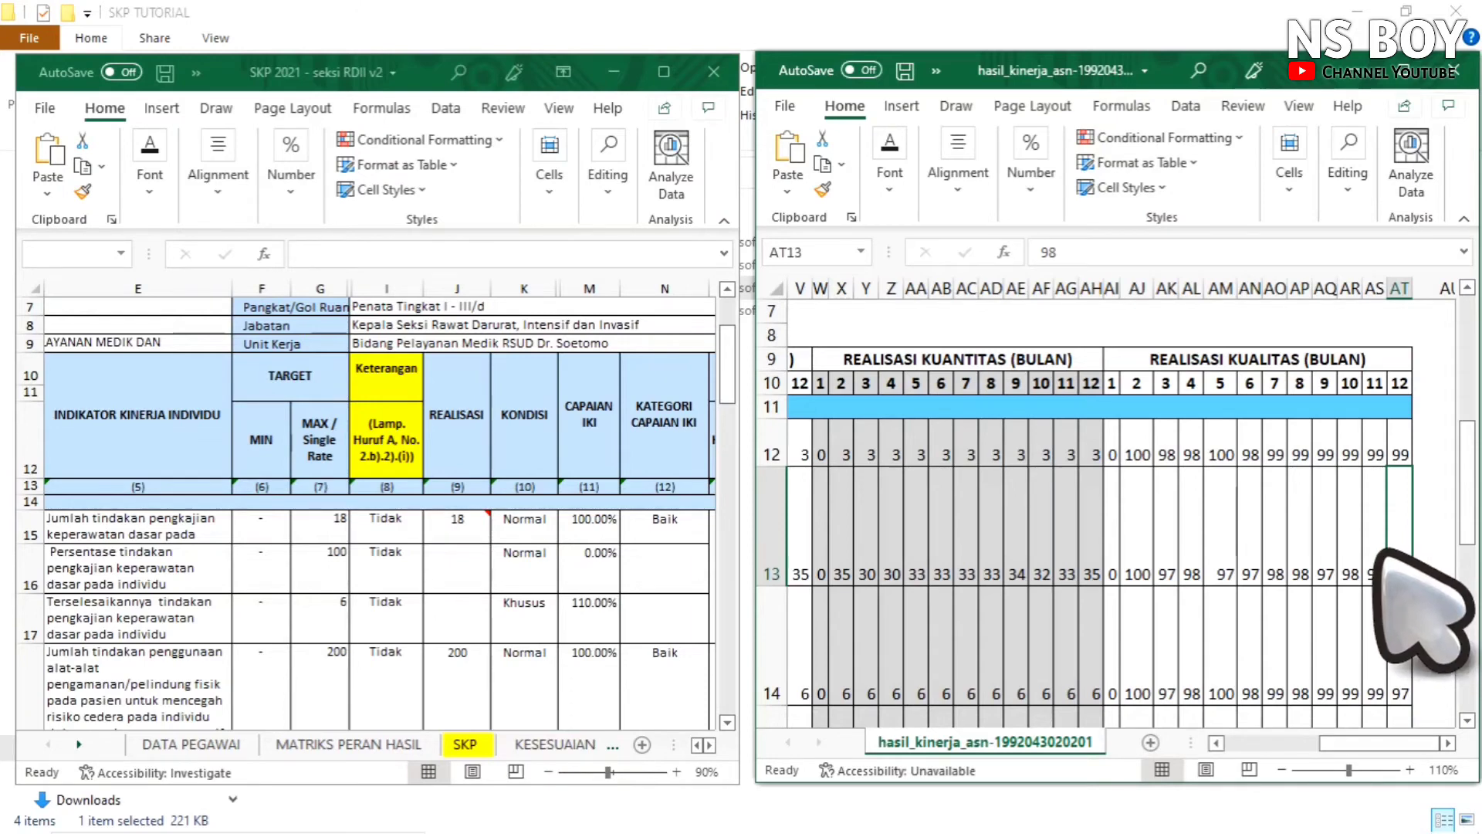
pyautogui.moveTo(1398, 457)
pyautogui.mouseDown()
pyautogui.moveTo(1370, 471)
pyautogui.moveTo(1275, 461)
pyautogui.mouseUp()
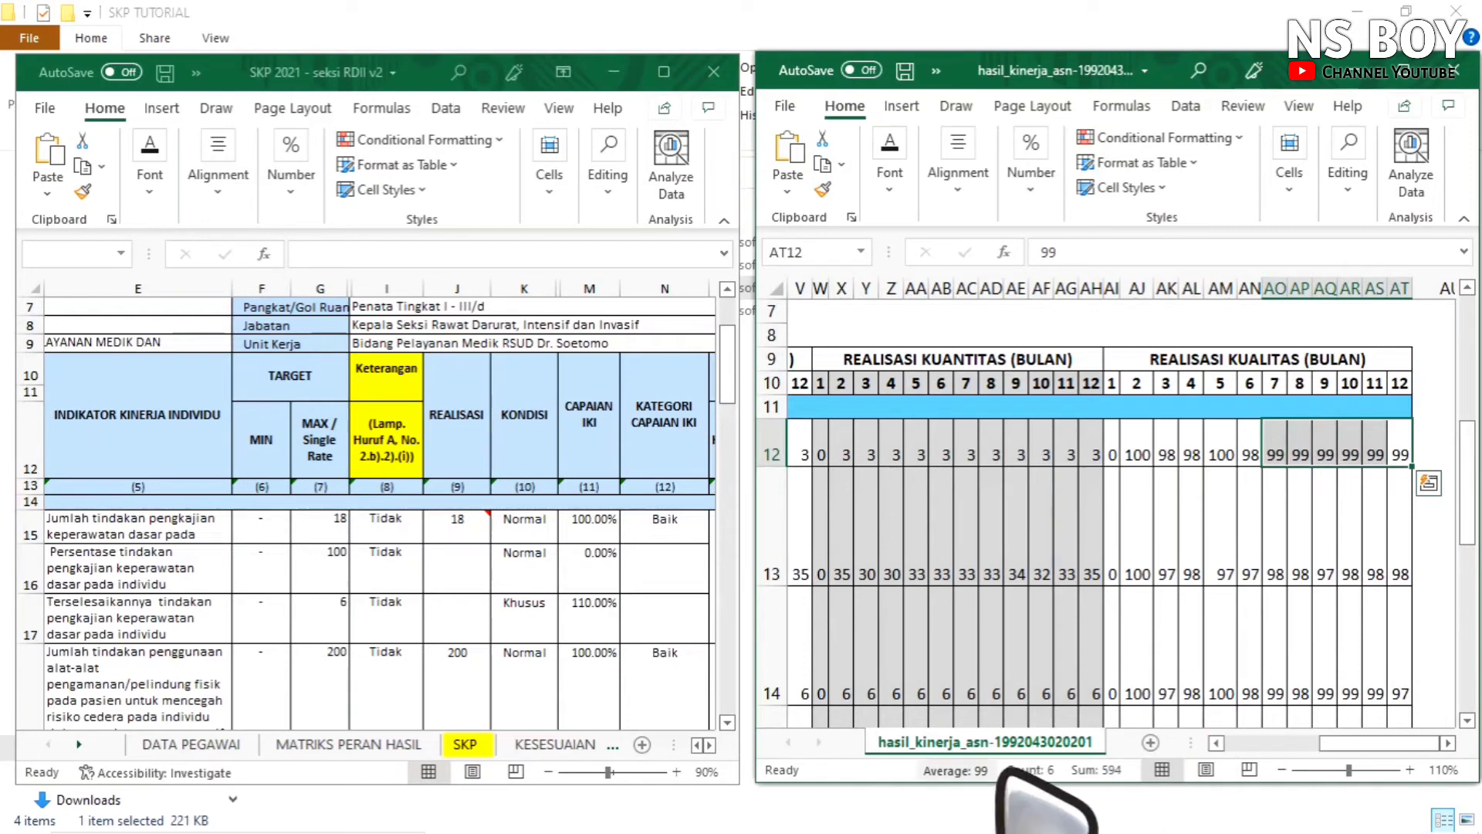
pyautogui.click(599, 581)
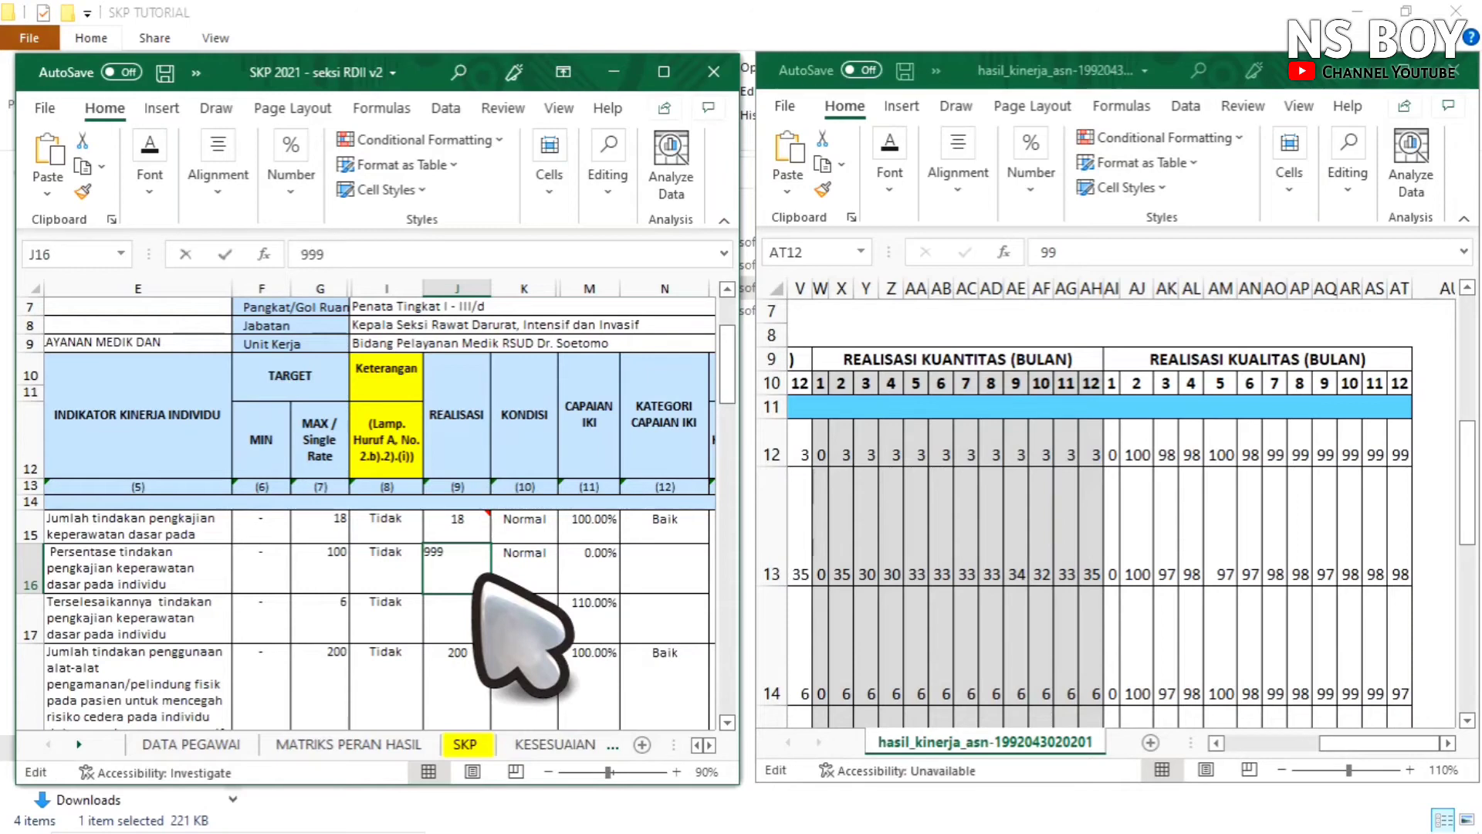
pyautogui.press('Return')
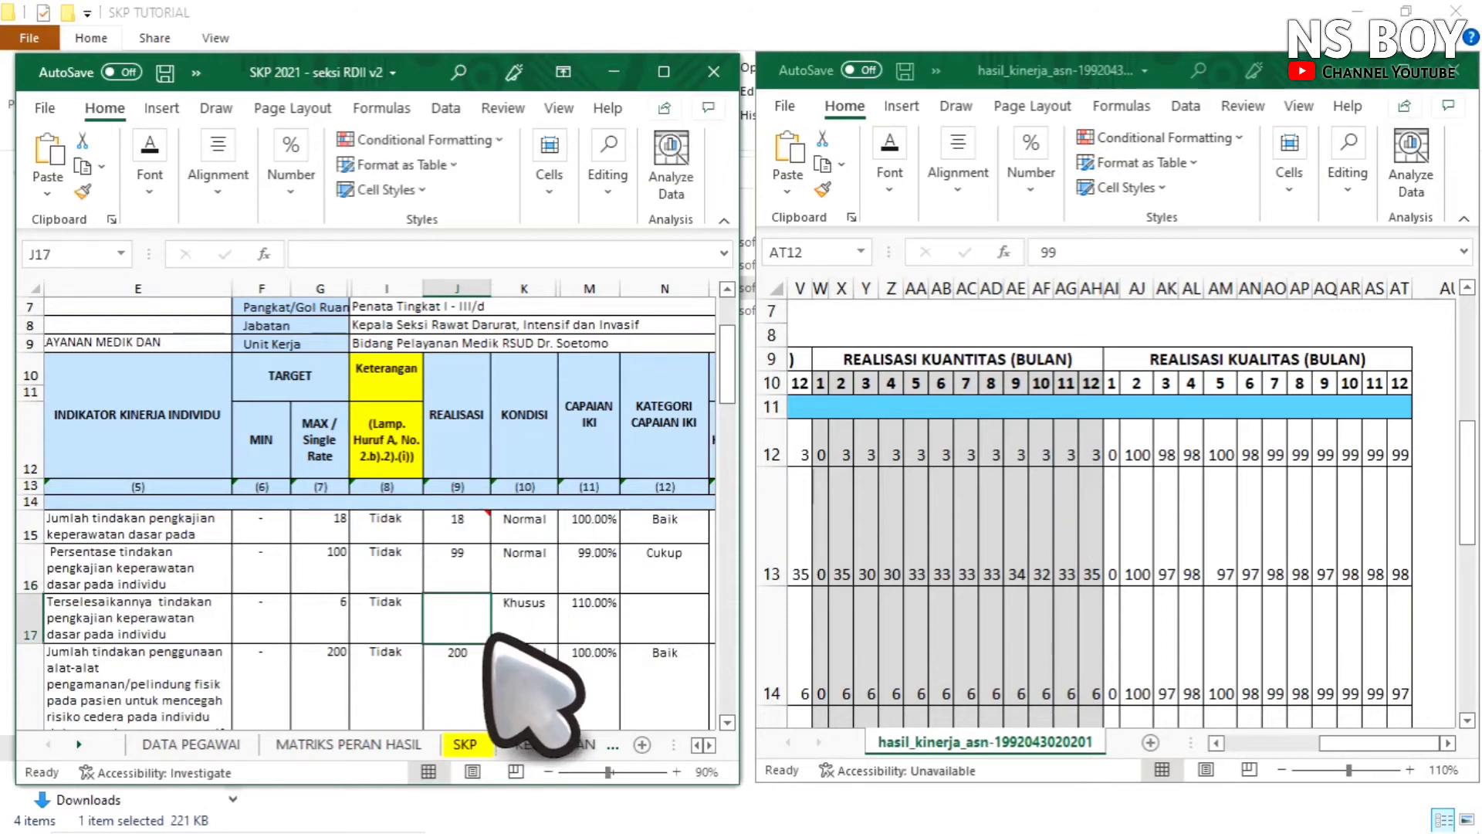
pyautogui.write('6')
pyautogui.click(540, 629)
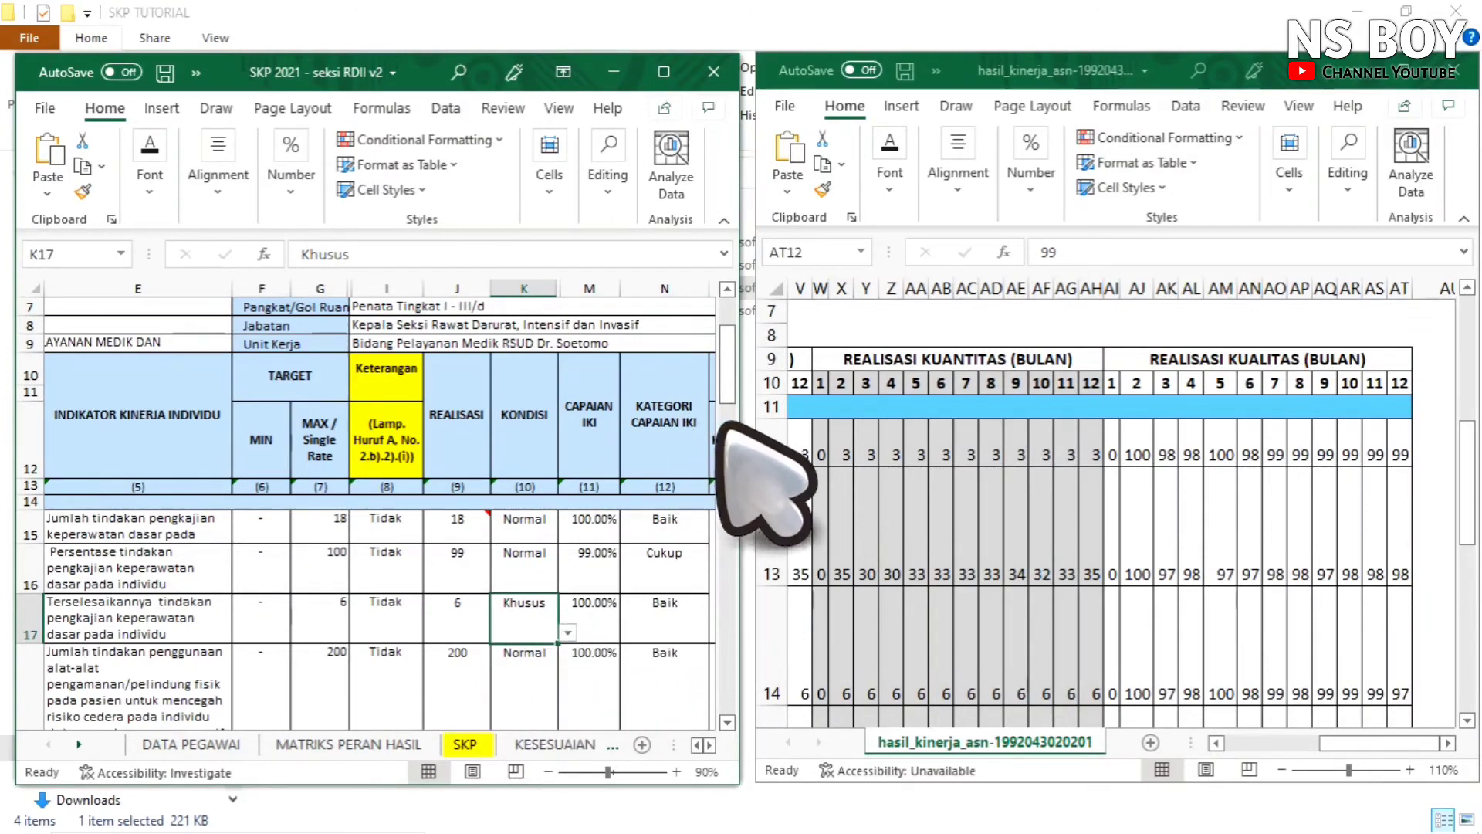
# - Compare item 2's Kualitas REALISASI in J19 with the average of its recent monthly REALISASI KUALITAS values in row 13 of hasil_kinerja_asn
pyautogui.scroll(-3, 544, 583)
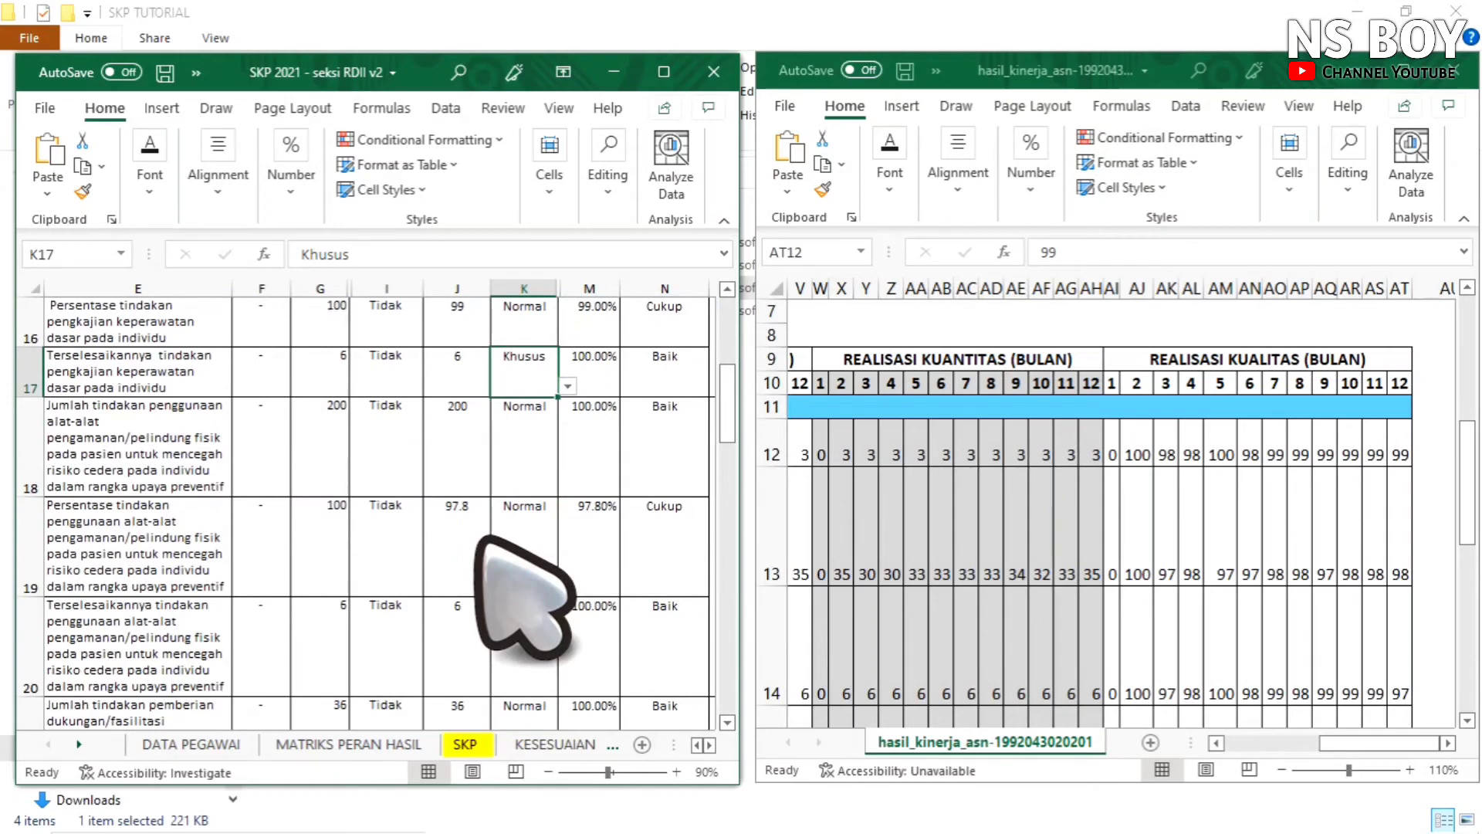
pyautogui.click(479, 540)
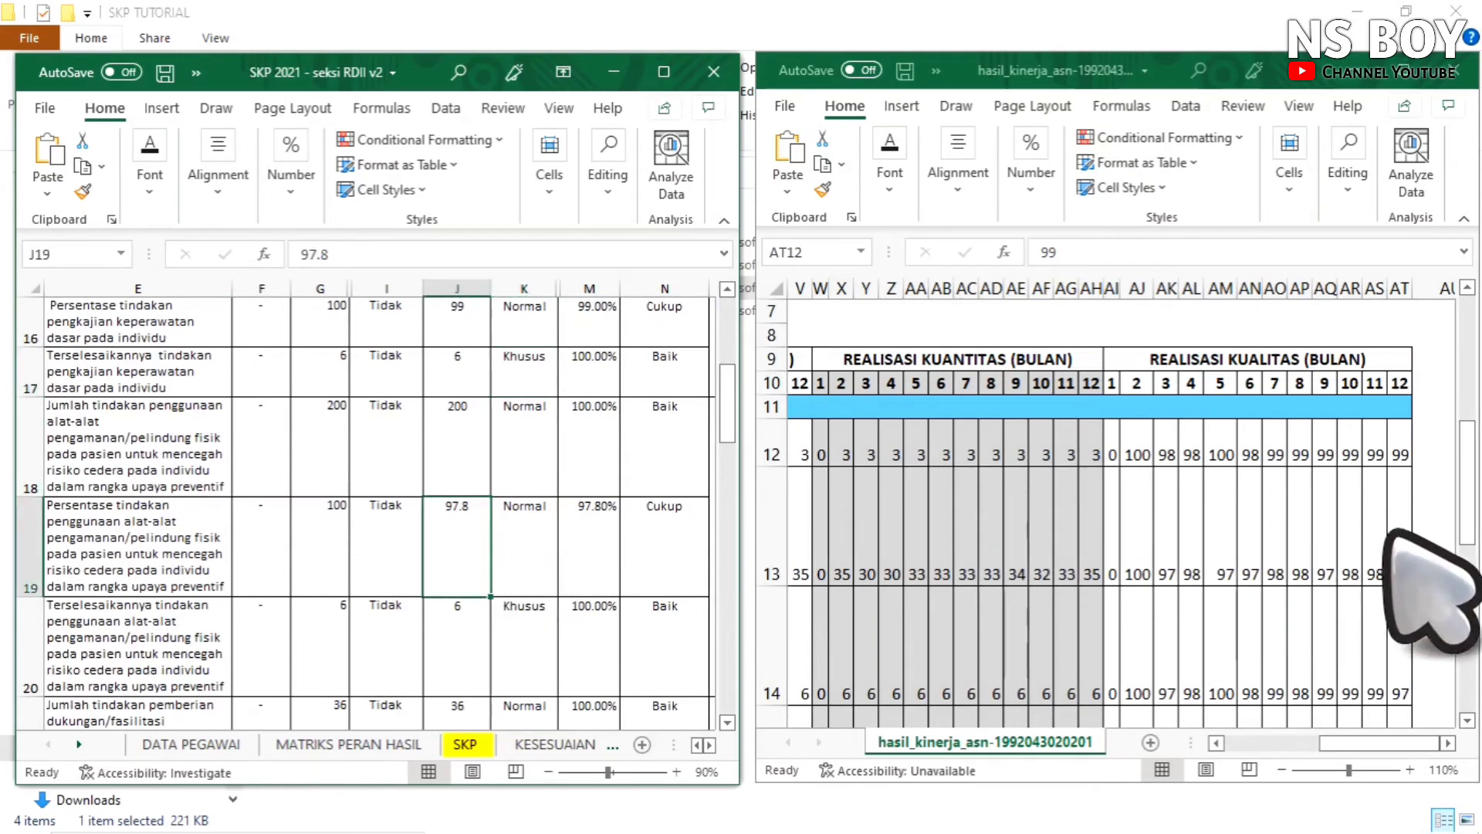
pyautogui.click(1418, 531)
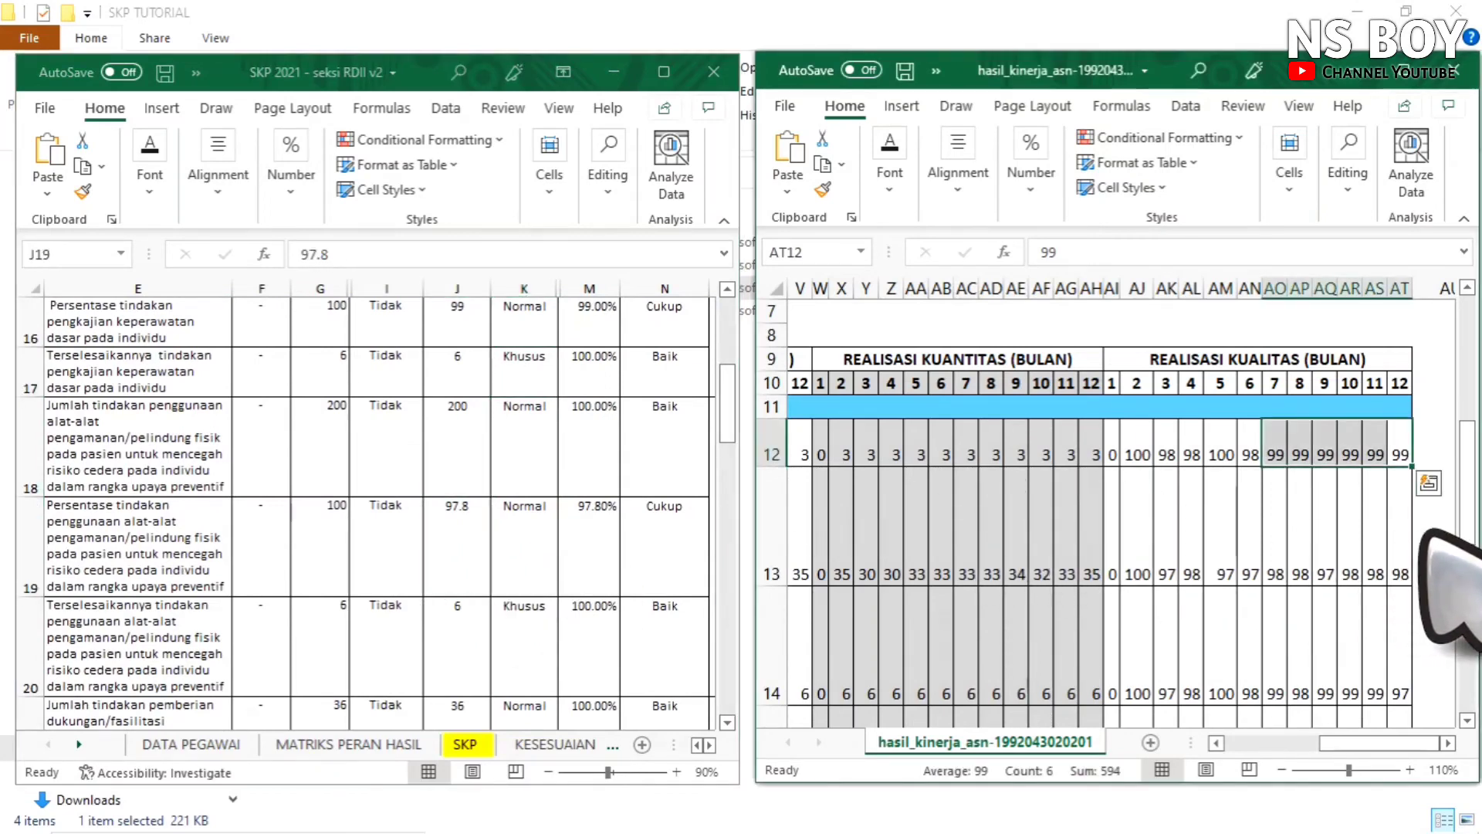
pyautogui.moveTo(1400, 540); pyautogui.dragTo(1272, 547)
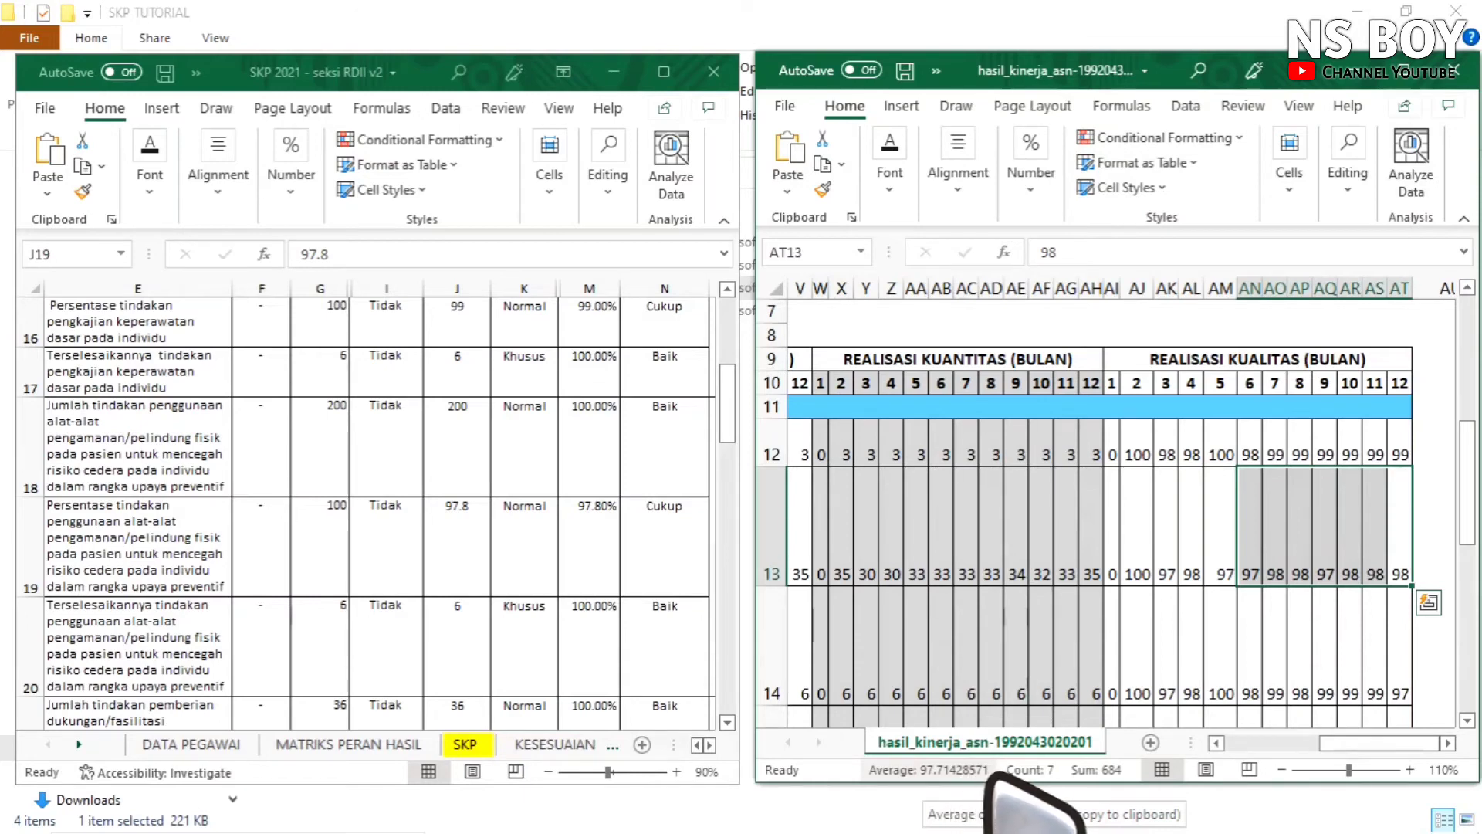
pyautogui.click(478, 545)
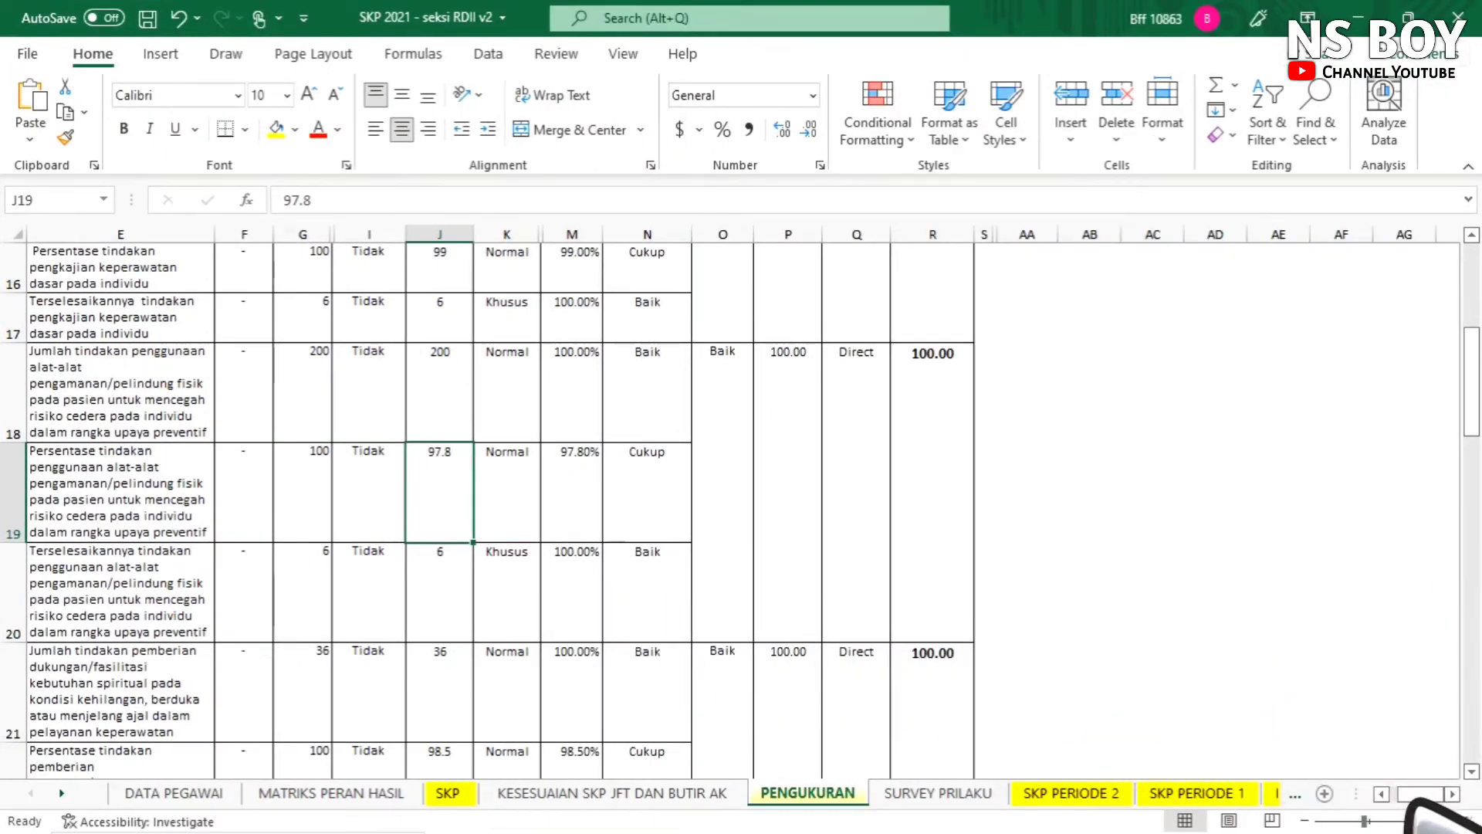
# - Review the REALISASI and NILAI TERTIMBANG entries across the PENGUKURAN sheet down to the NILAI SKP row
pyautogui.moveTo(1407, 800); pyautogui.dragTo(1395, 798)
pyautogui.scroll(2, 1239, 594)
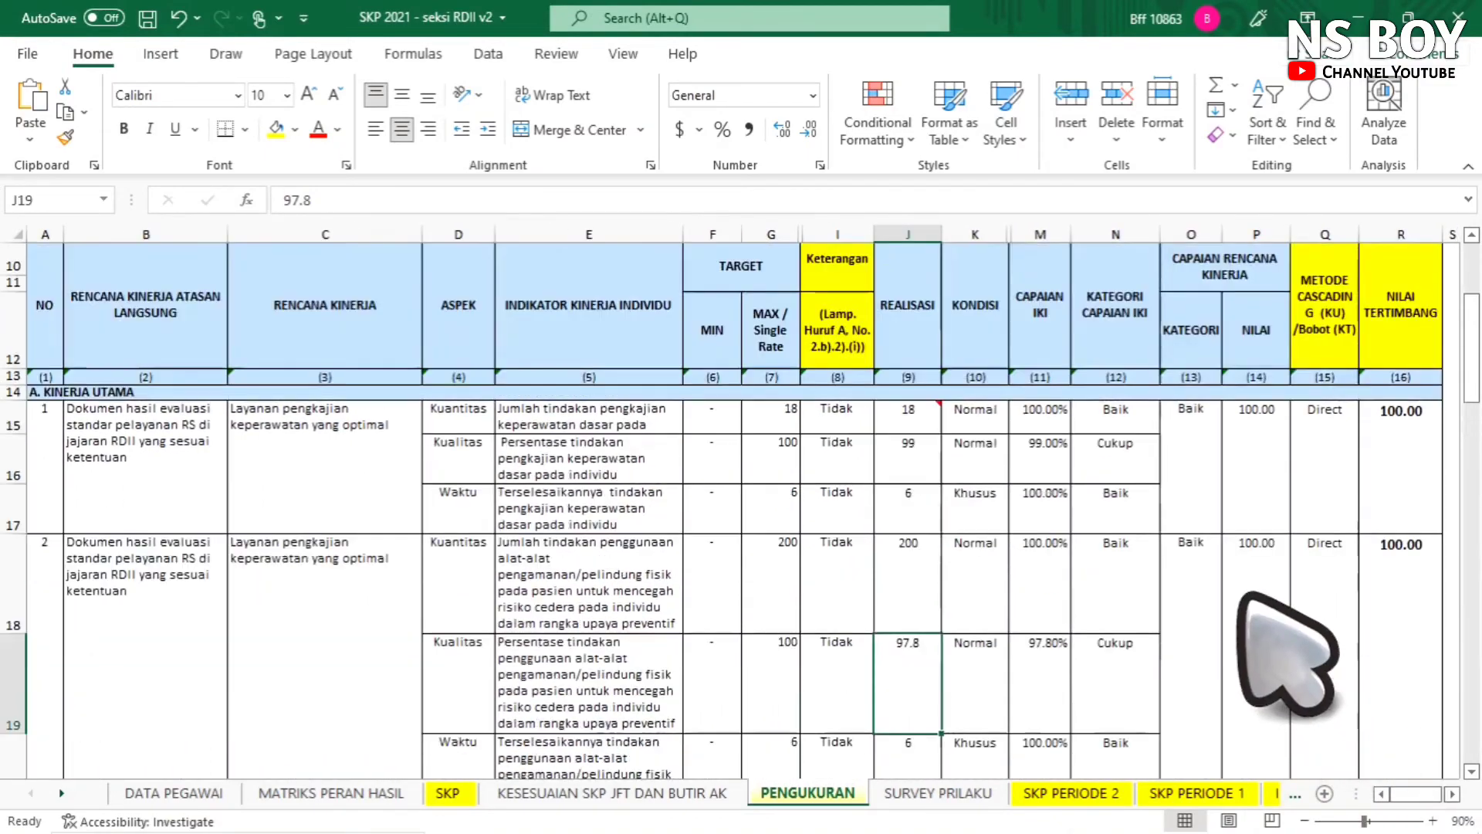
pyautogui.scroll(3, 1080, 571)
pyautogui.scroll(-9, 1035, 540)
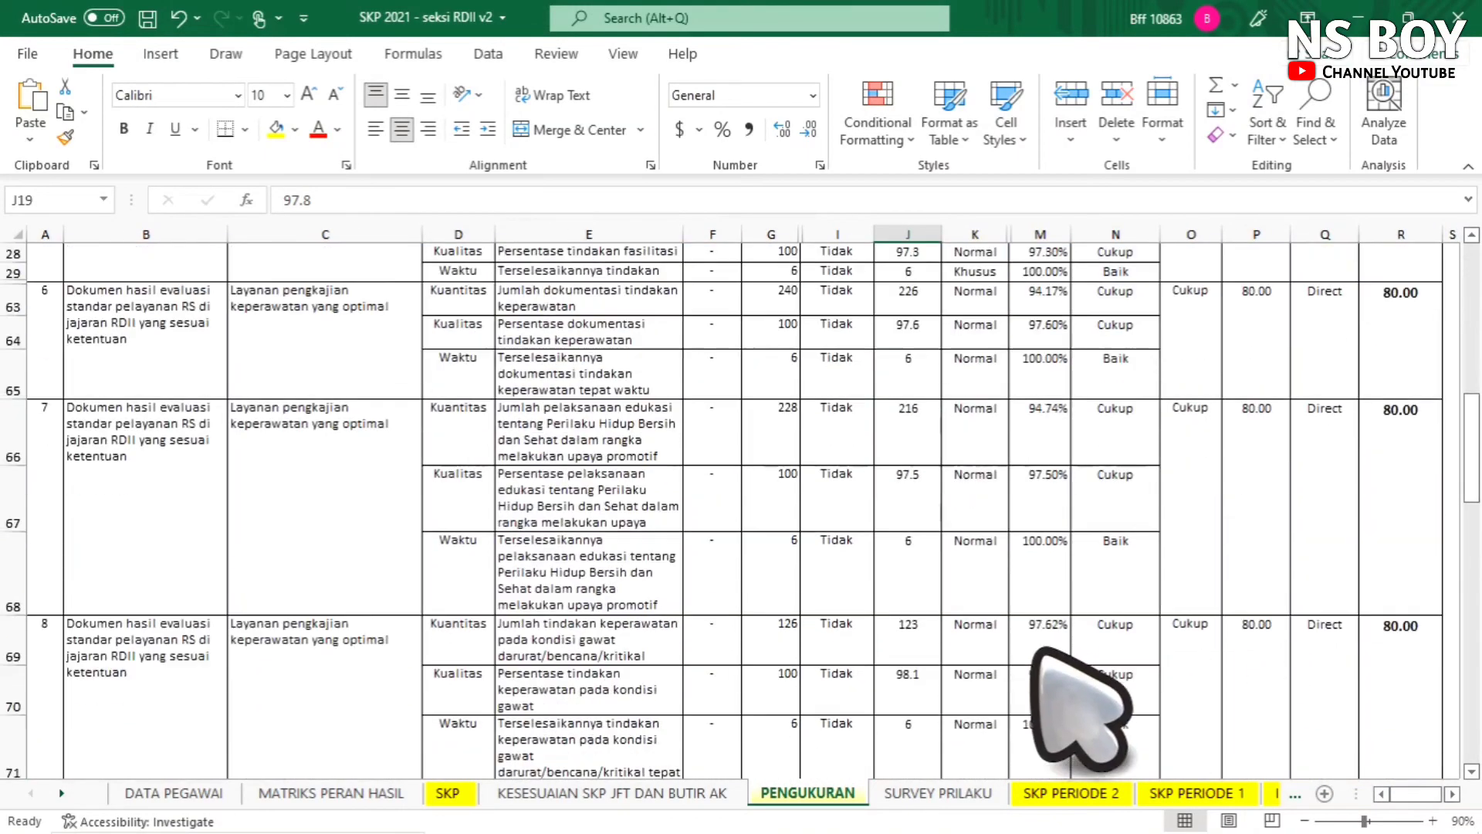
pyautogui.scroll(-5, 1034, 652)
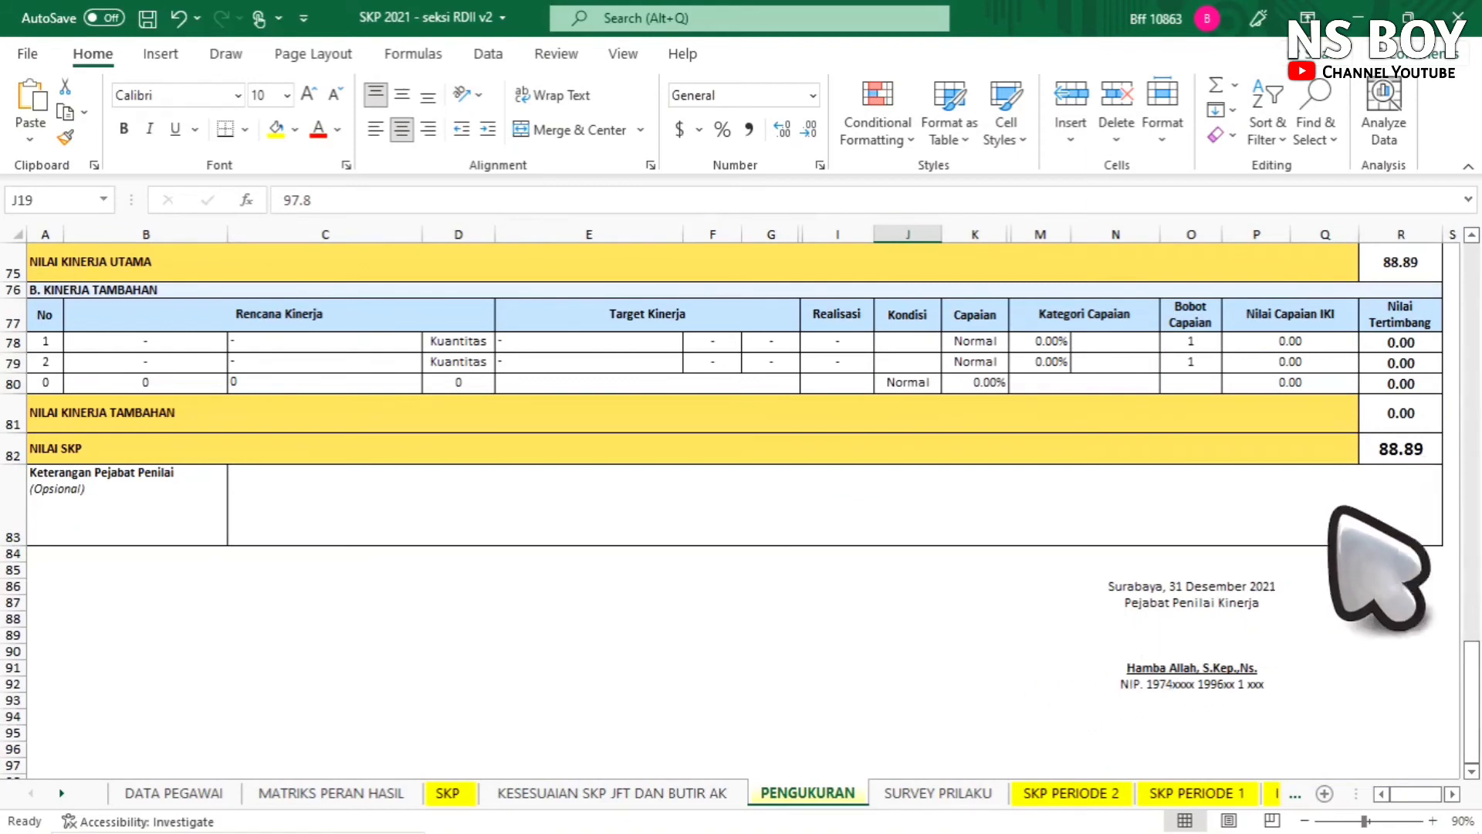
# - On the SURVEY PRILAKU sheet, set TERPENUHI to X for situation 1's first two indicators in D4 and D5, and check the level in E4
pyautogui.click(943, 801)
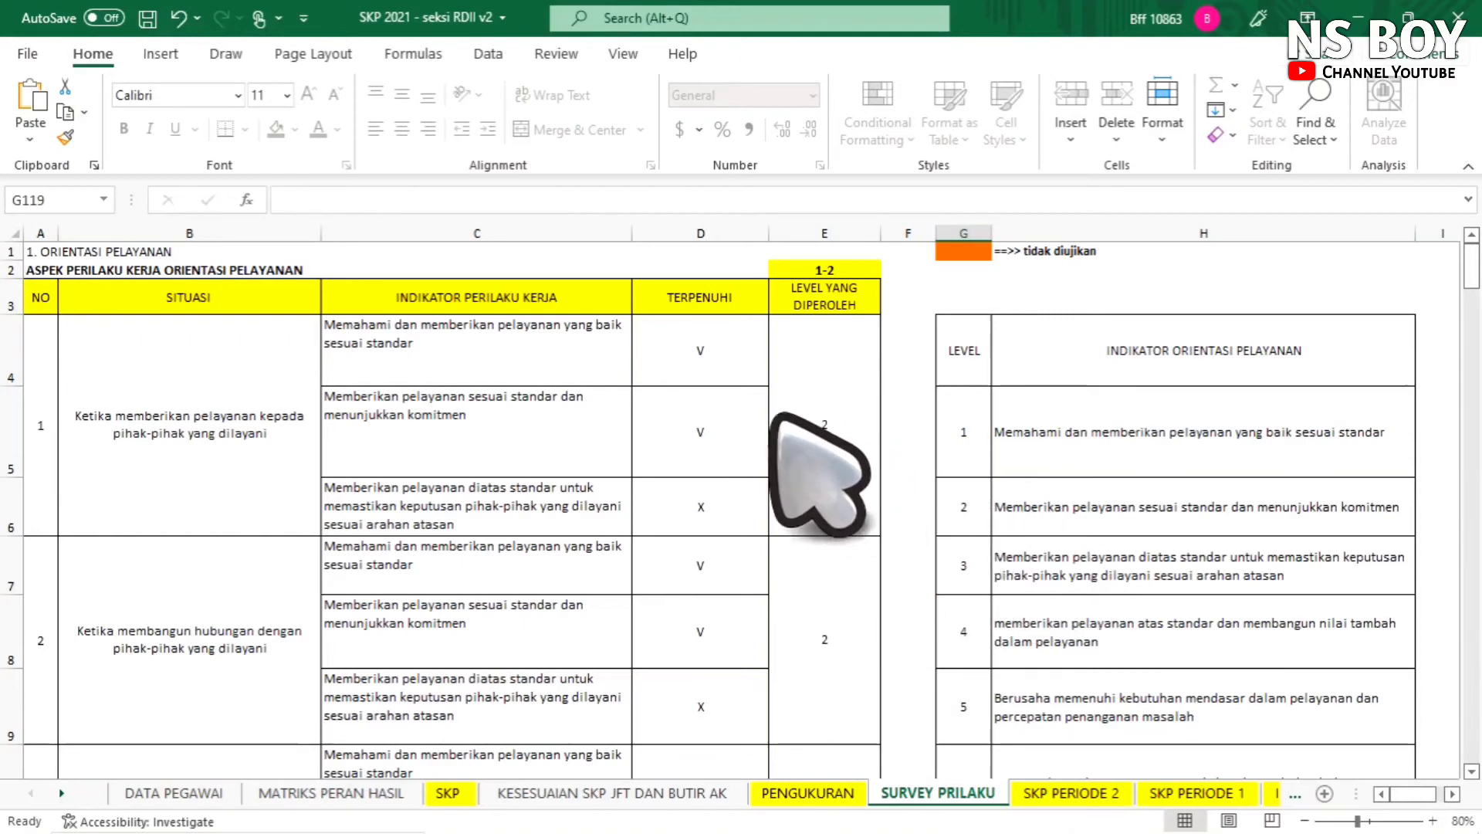
pyautogui.click(754, 443)
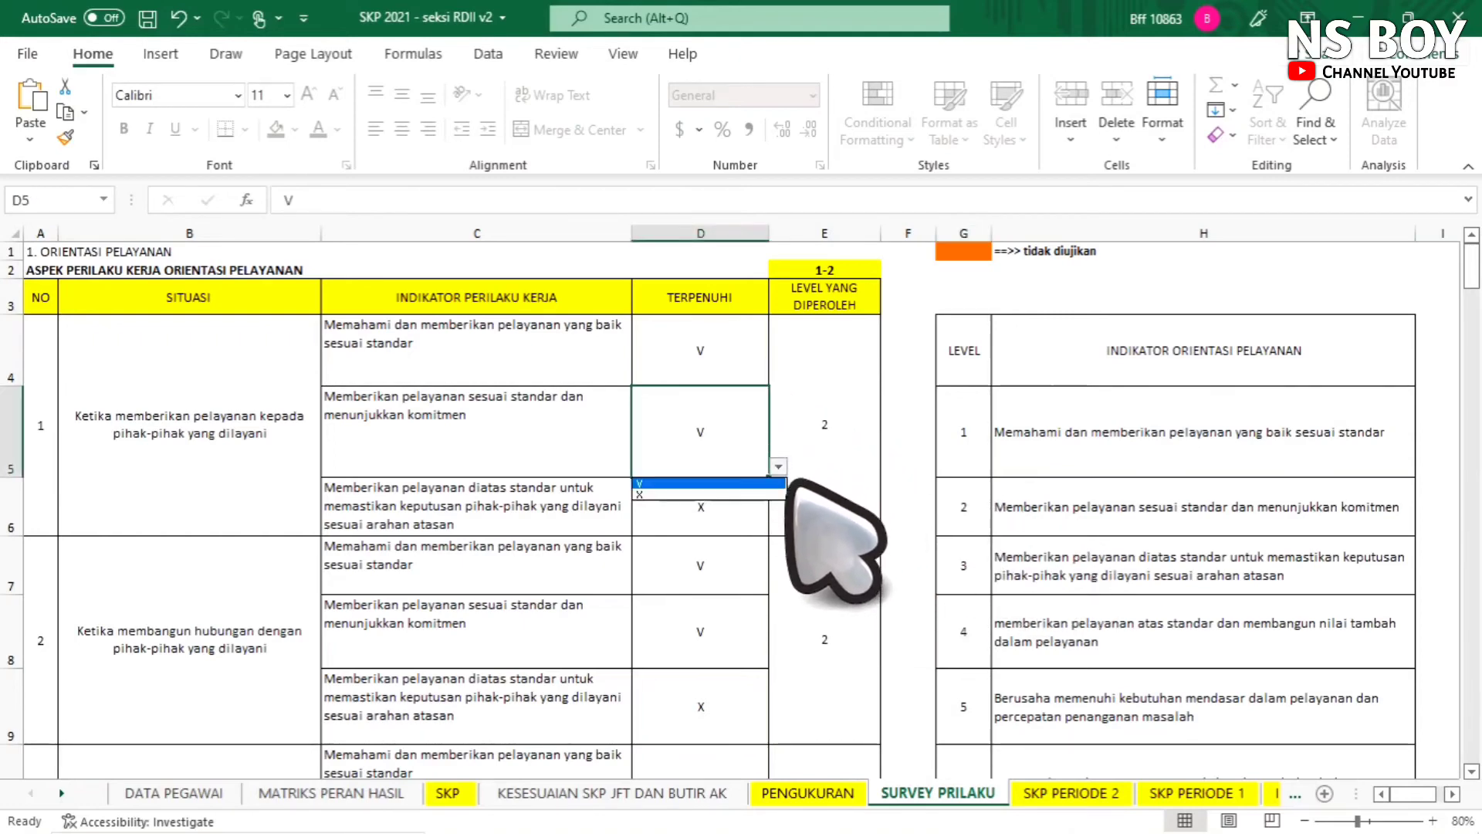
pyautogui.click(764, 494)
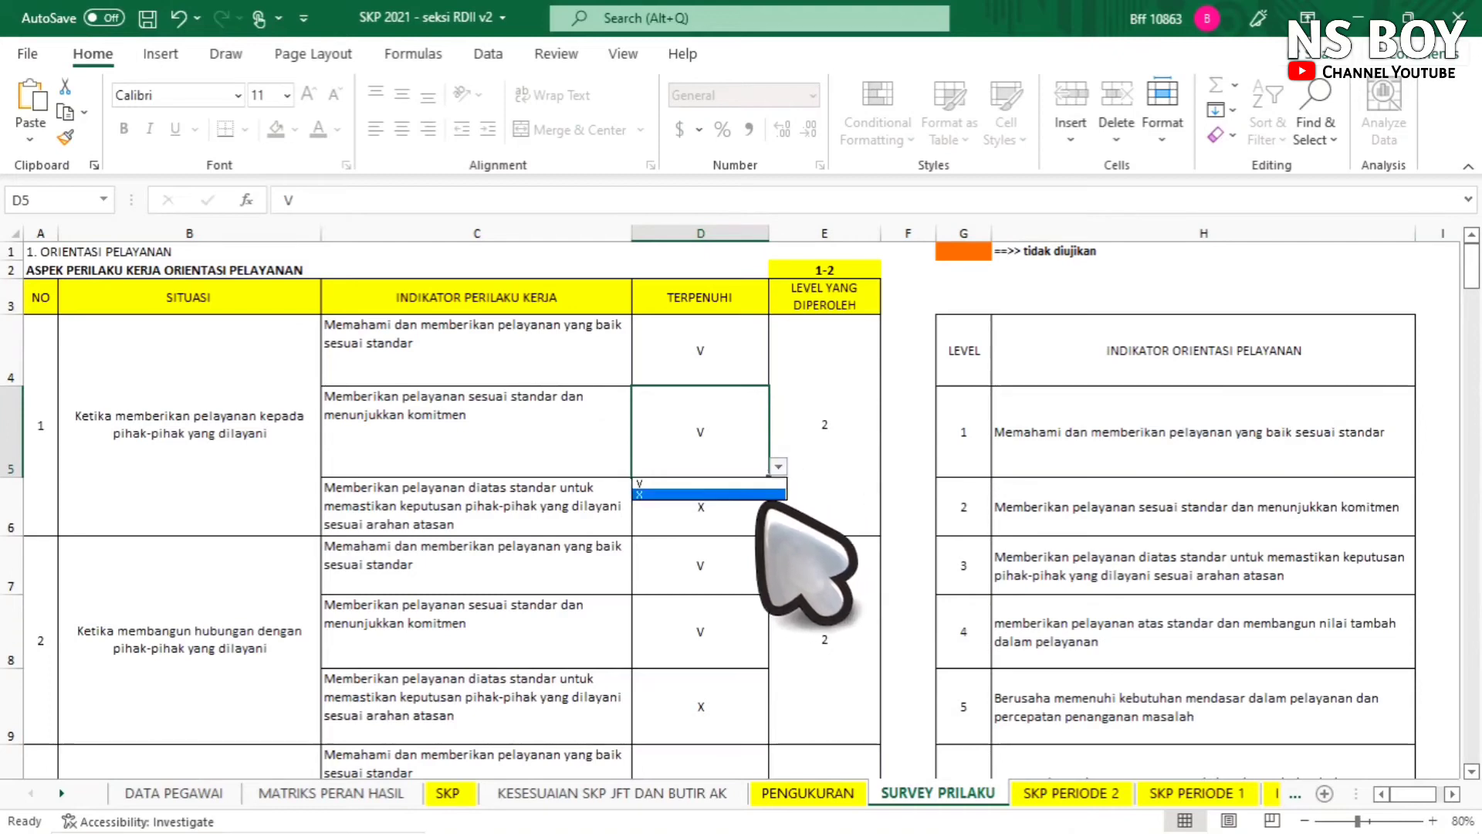
pyautogui.press('F4')
pyautogui.click(766, 356)
pyautogui.click(780, 376)
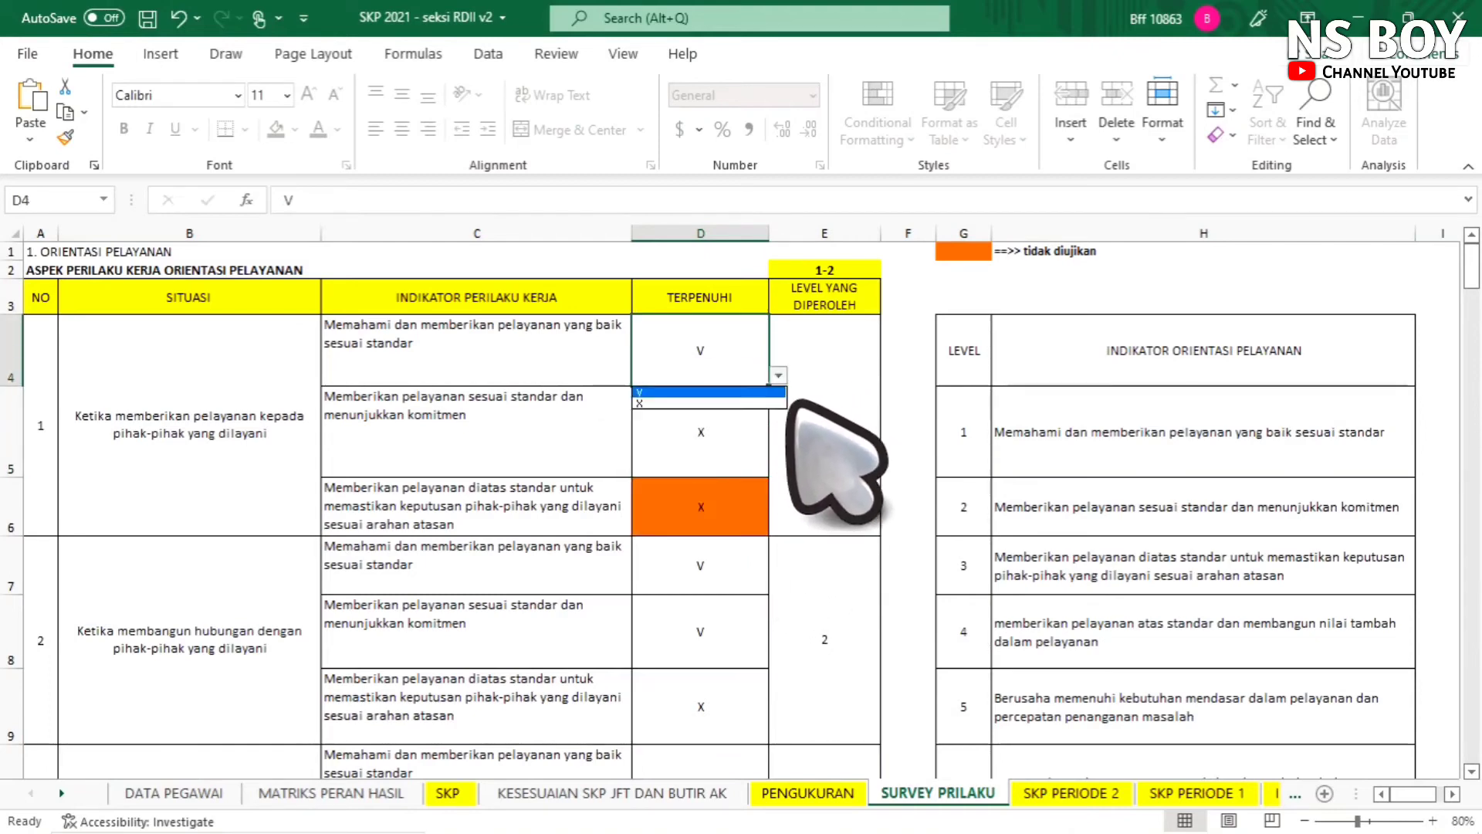
pyautogui.click(774, 405)
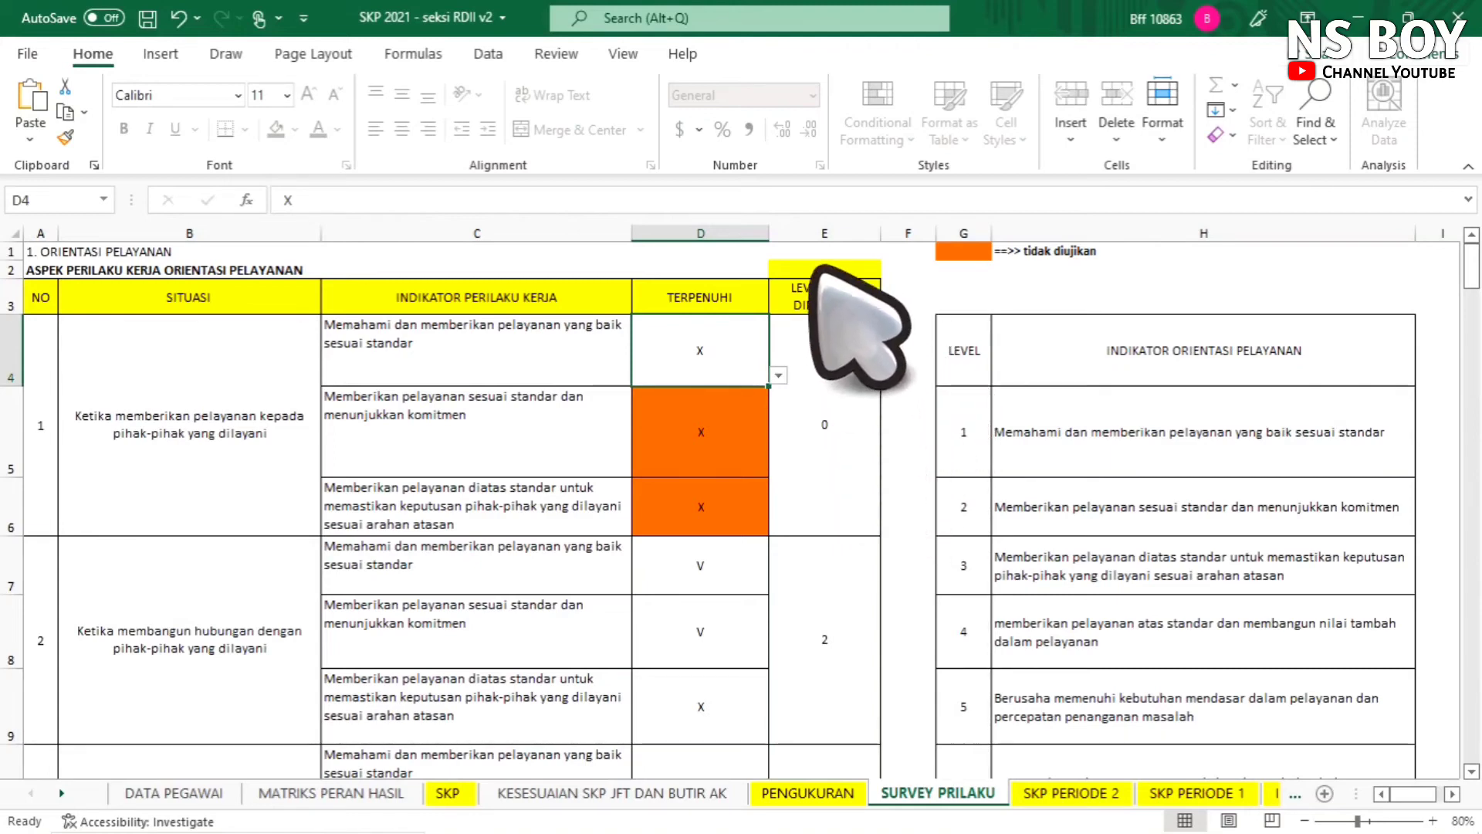
pyautogui.click(862, 414)
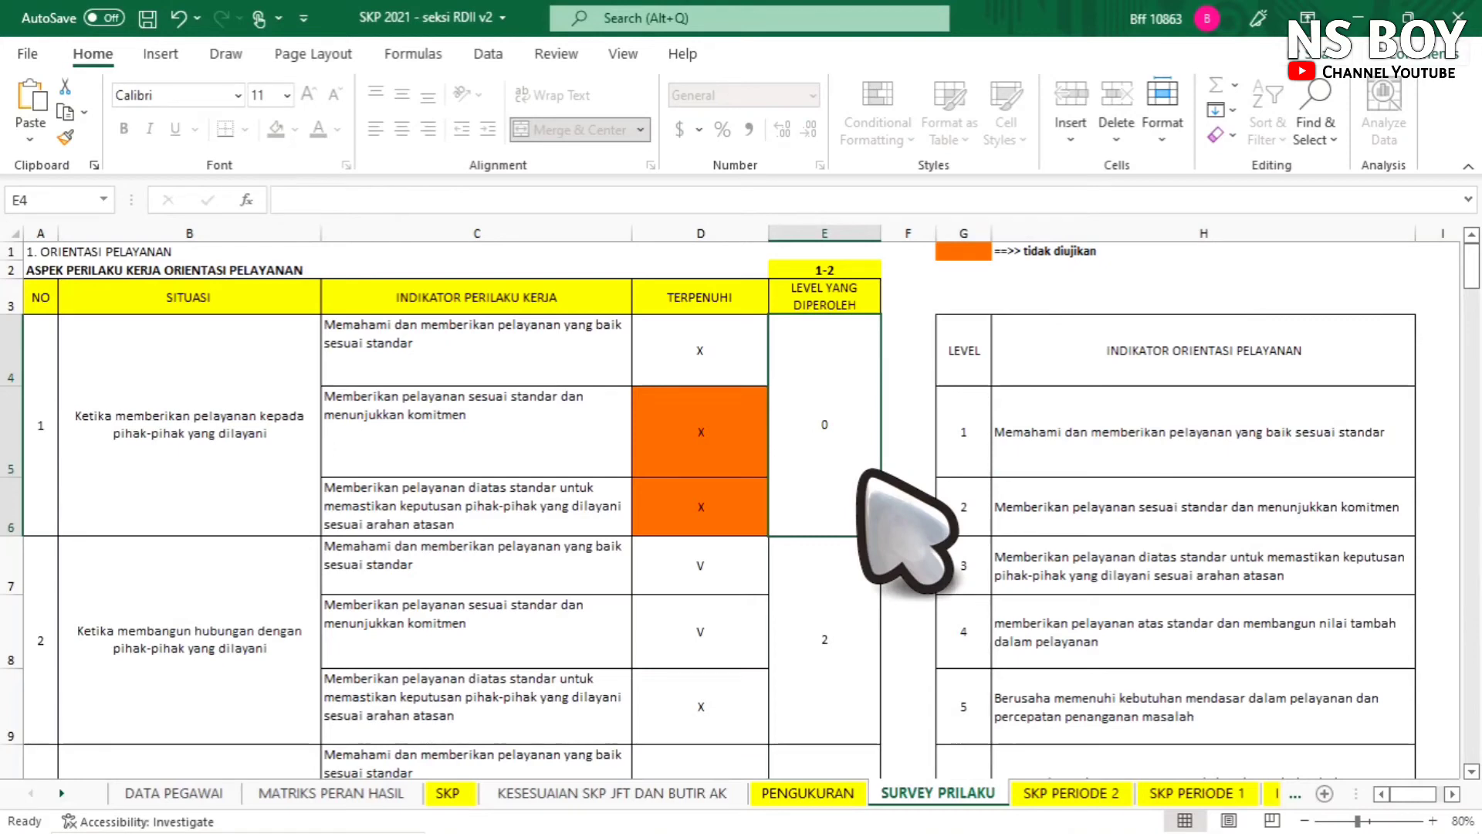
# - Set TERPENUHI to V for situation 1's first two indicators in D4 and D5 of SURVEY PRILAKU
pyautogui.press('Delete')
pyautogui.click(751, 364)
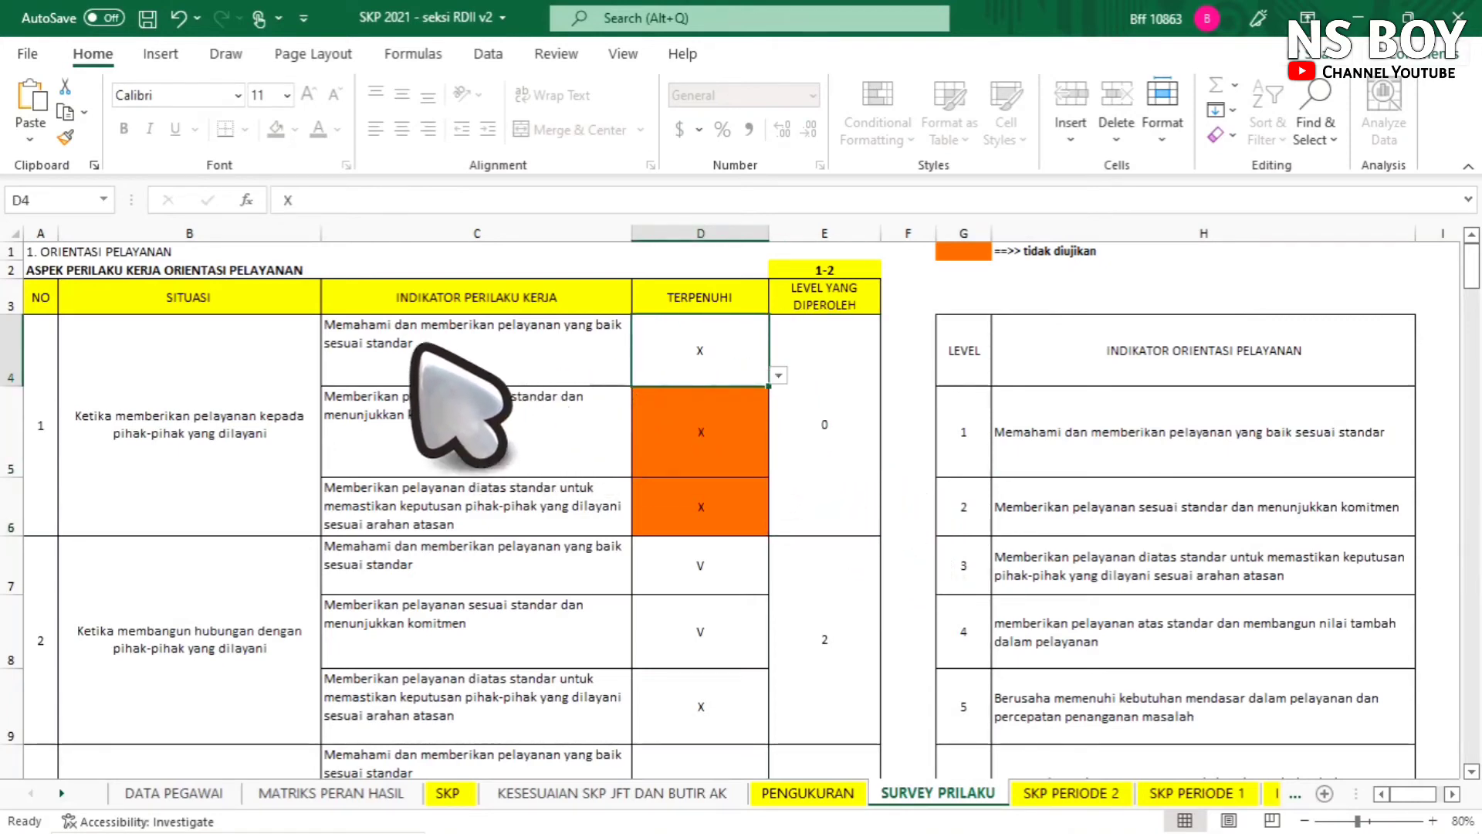
pyautogui.click(778, 375)
pyautogui.click(753, 392)
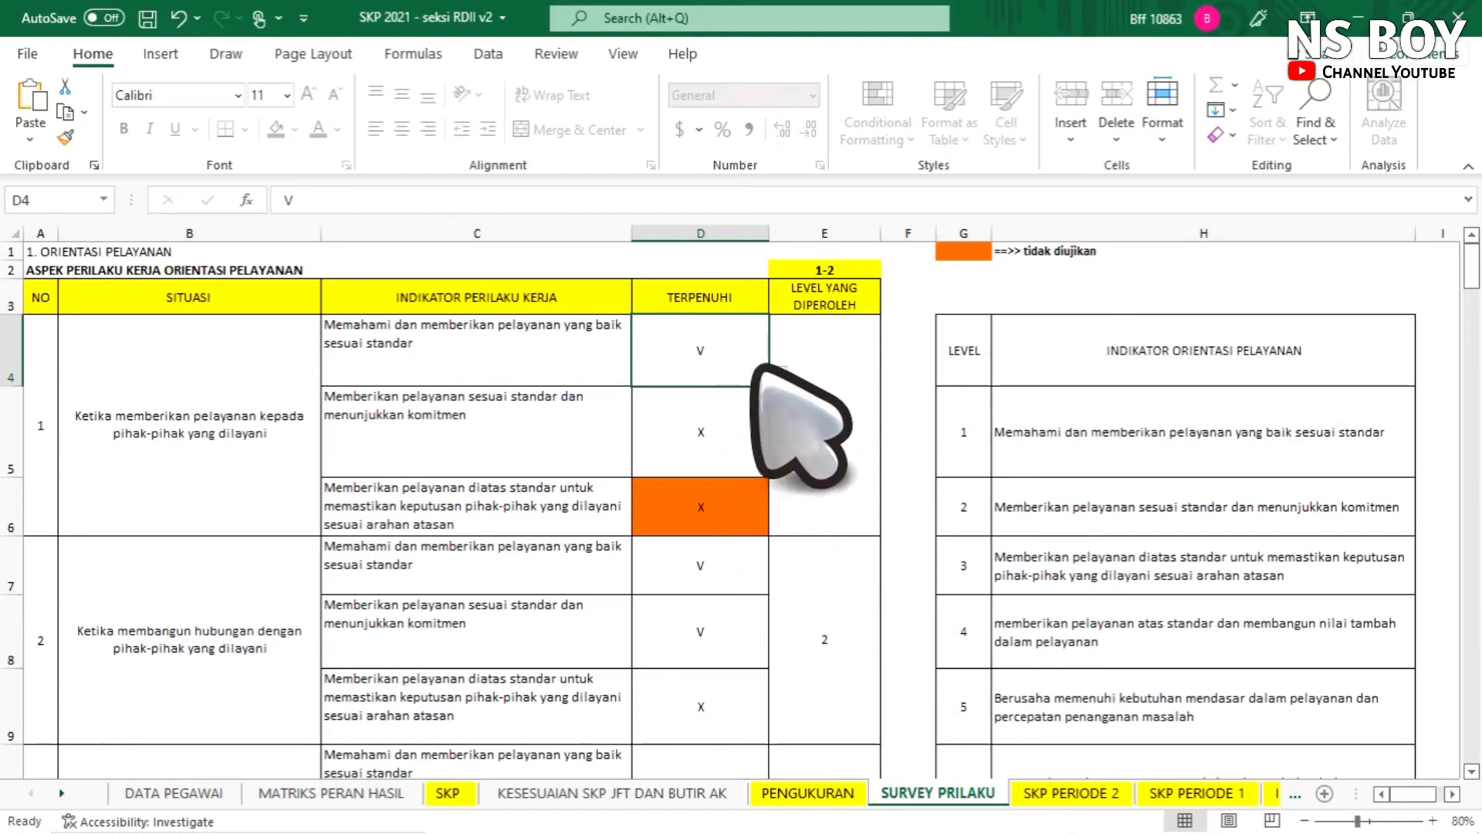
pyautogui.click(750, 438)
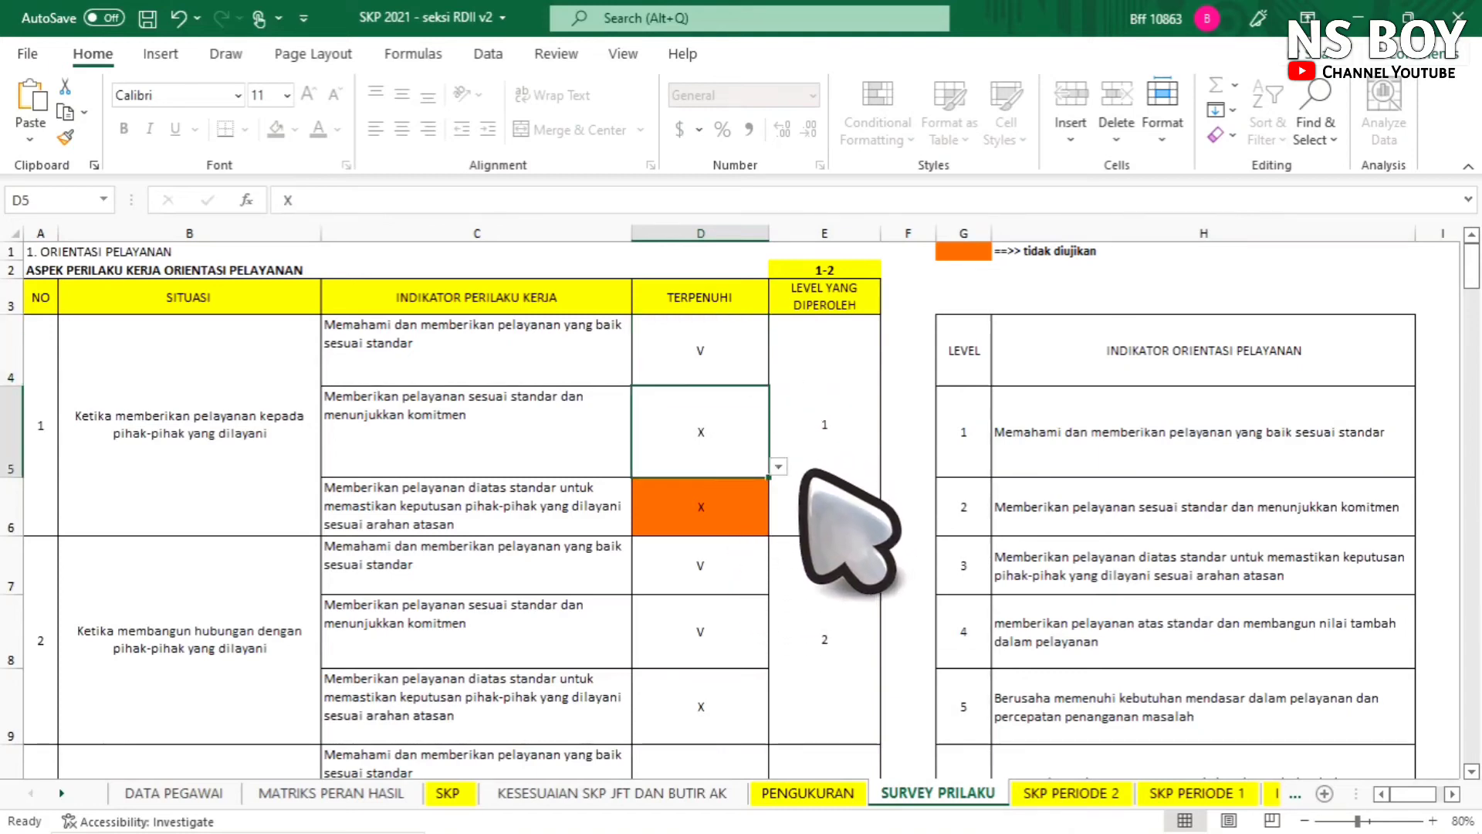
pyautogui.click(778, 467)
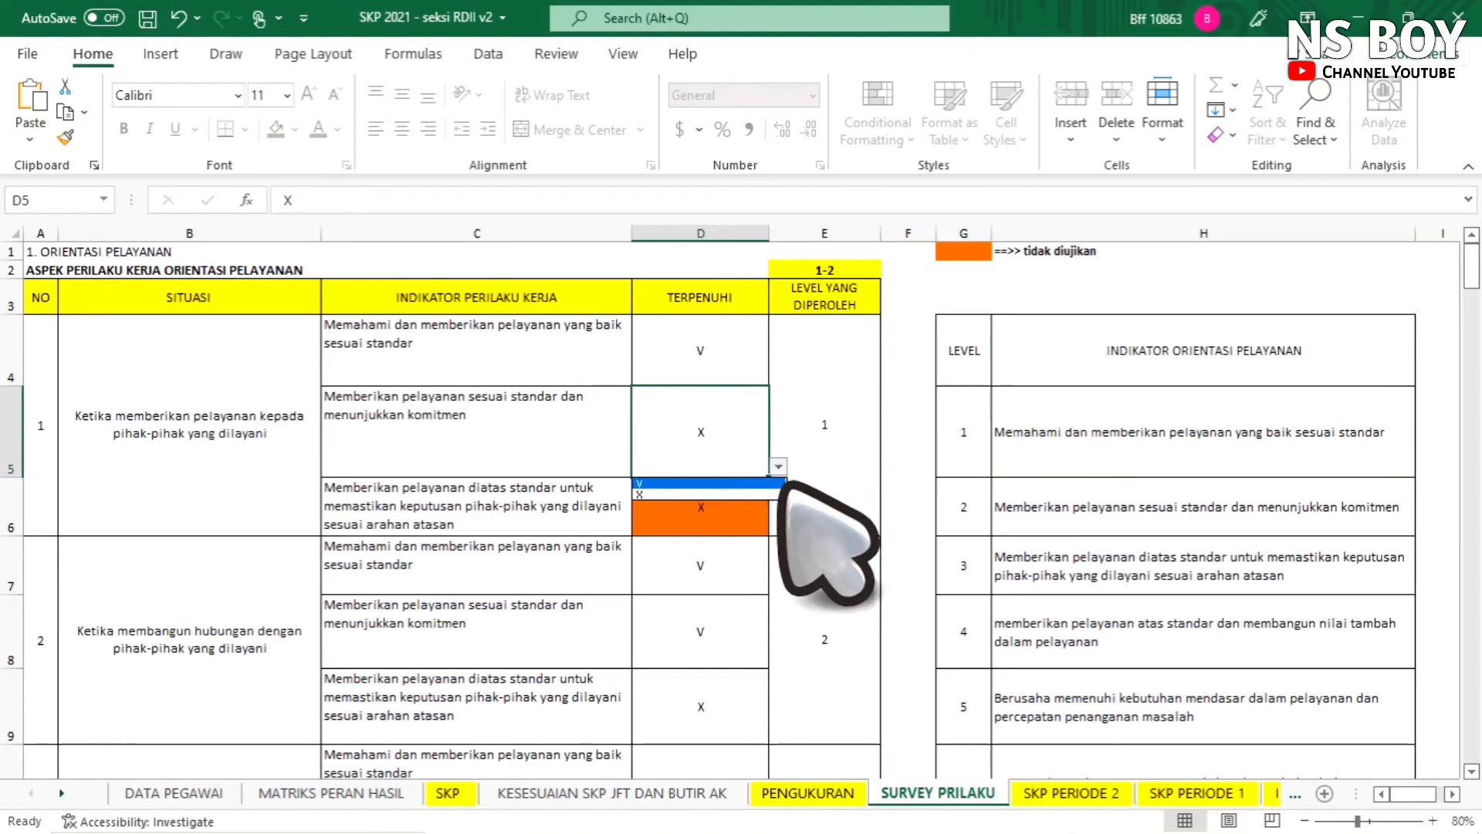
pyautogui.click(779, 483)
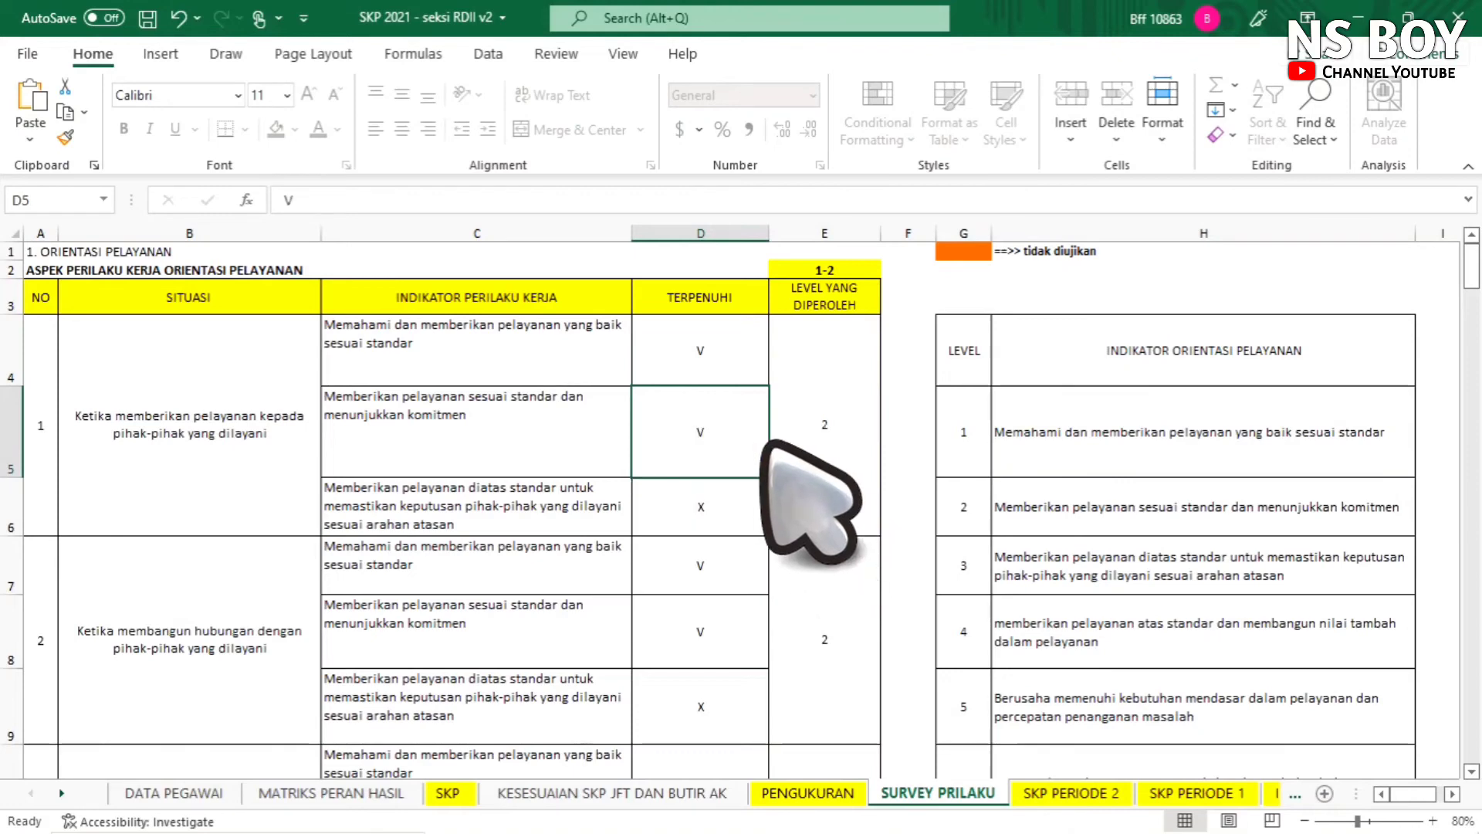
# - Switch TERPENUHI for situation 1's third indicator in D6 to V and back to X, checking the level in E4
pyautogui.click(760, 509)
pyautogui.click(778, 525)
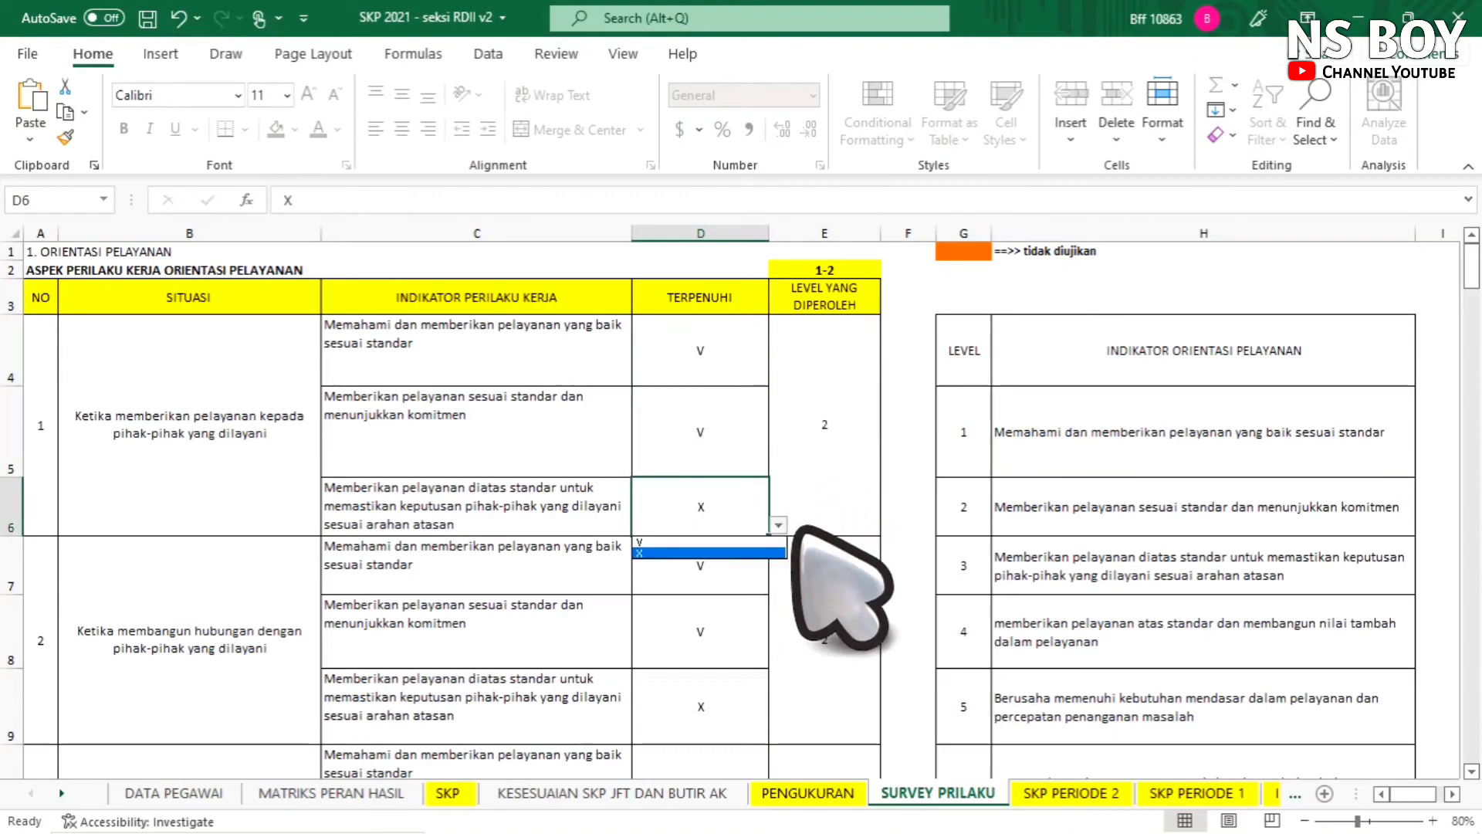
pyautogui.click(733, 542)
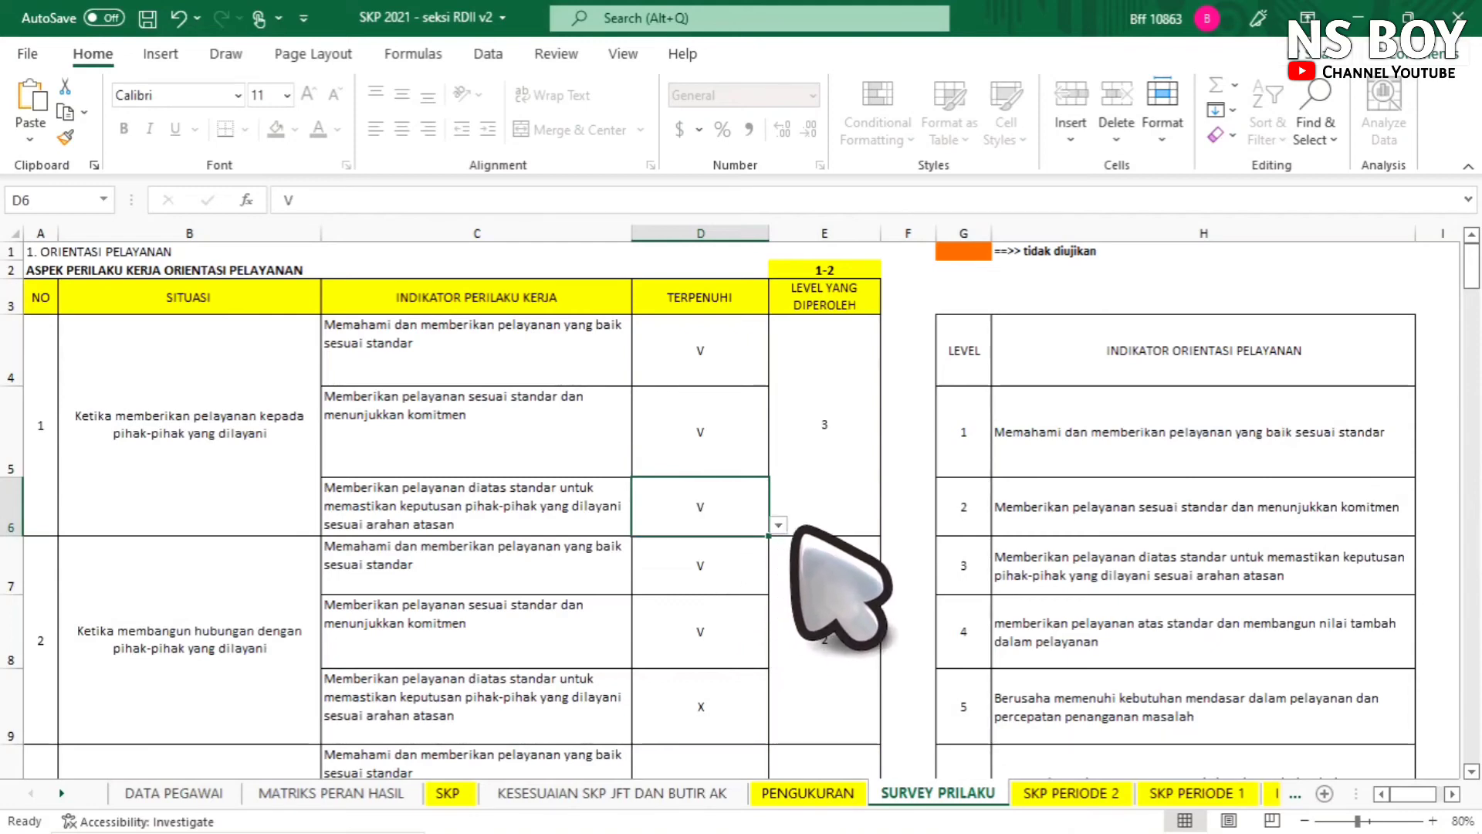
pyautogui.click(778, 525)
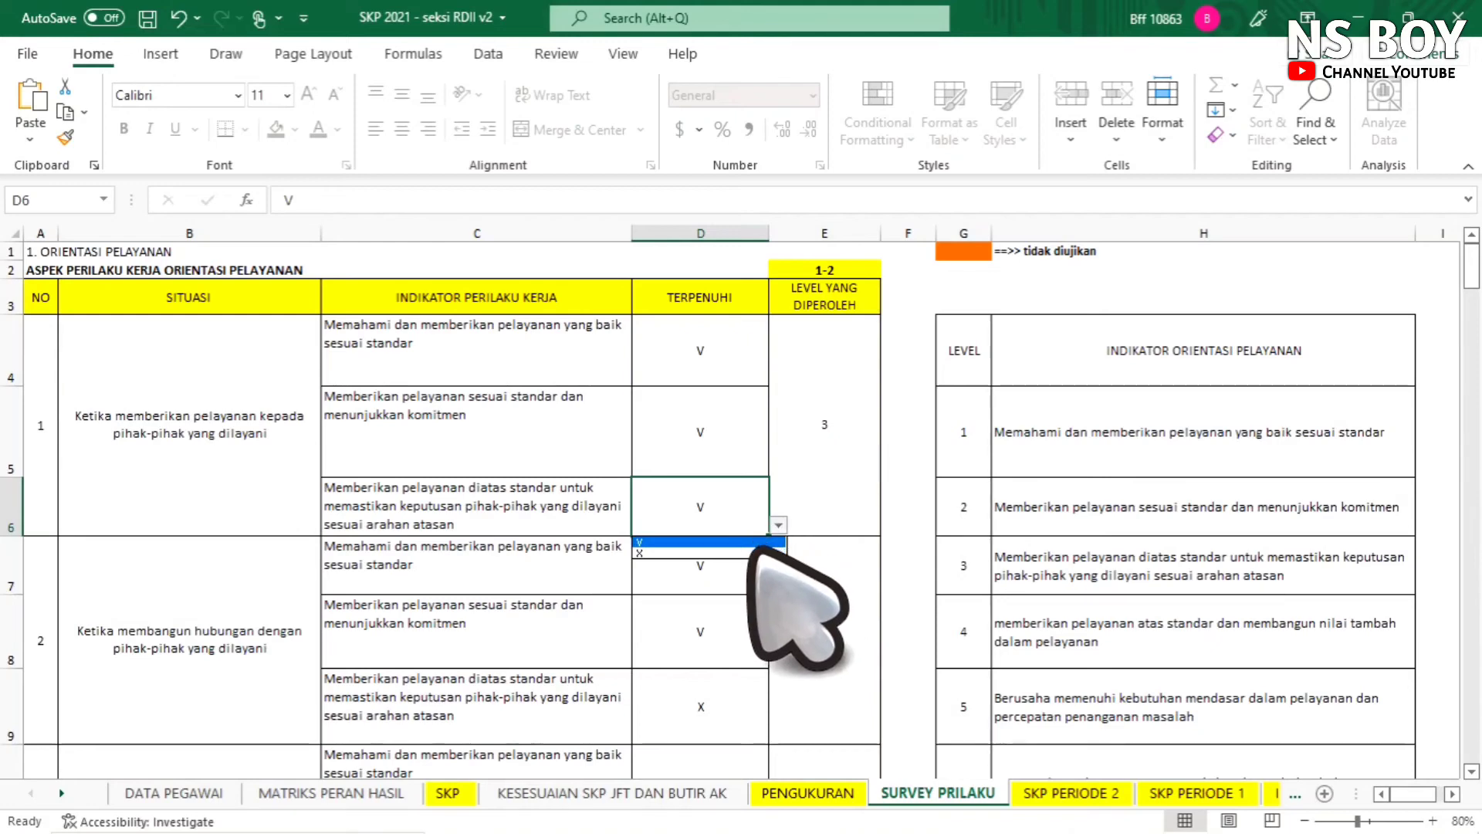
pyautogui.click(758, 544)
pyautogui.click(779, 525)
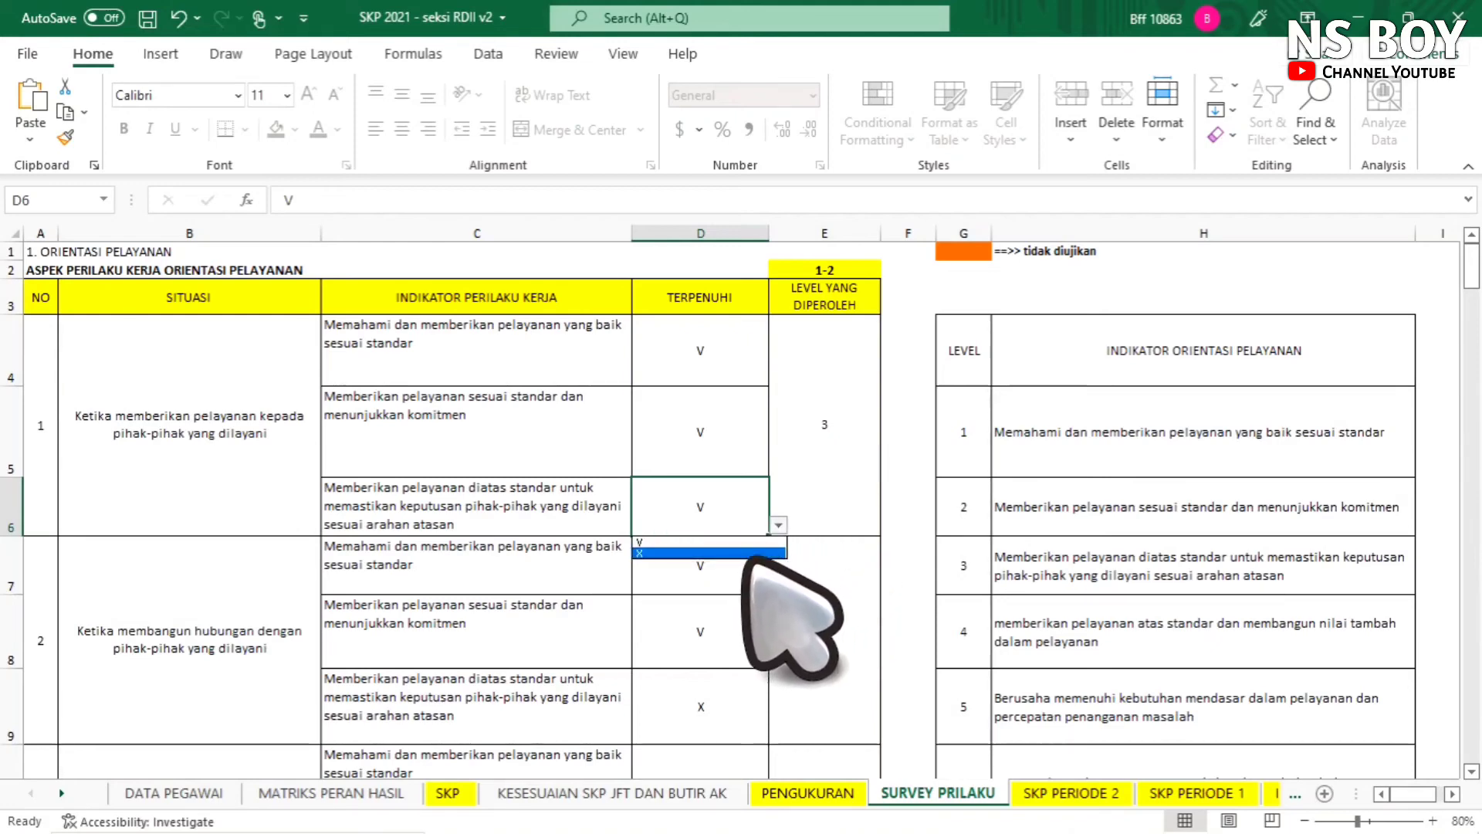
pyautogui.click(744, 552)
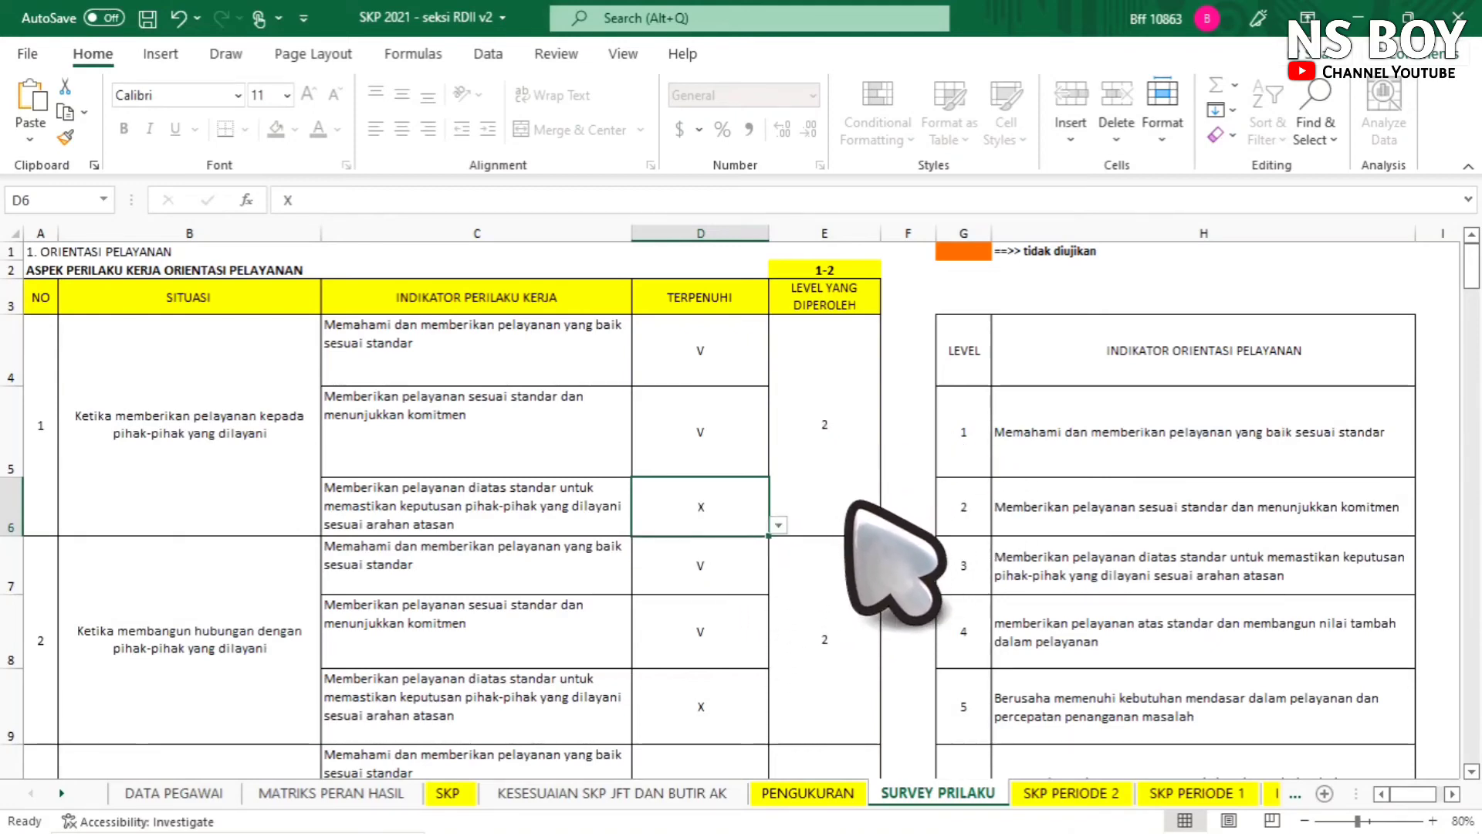
pyautogui.click(849, 504)
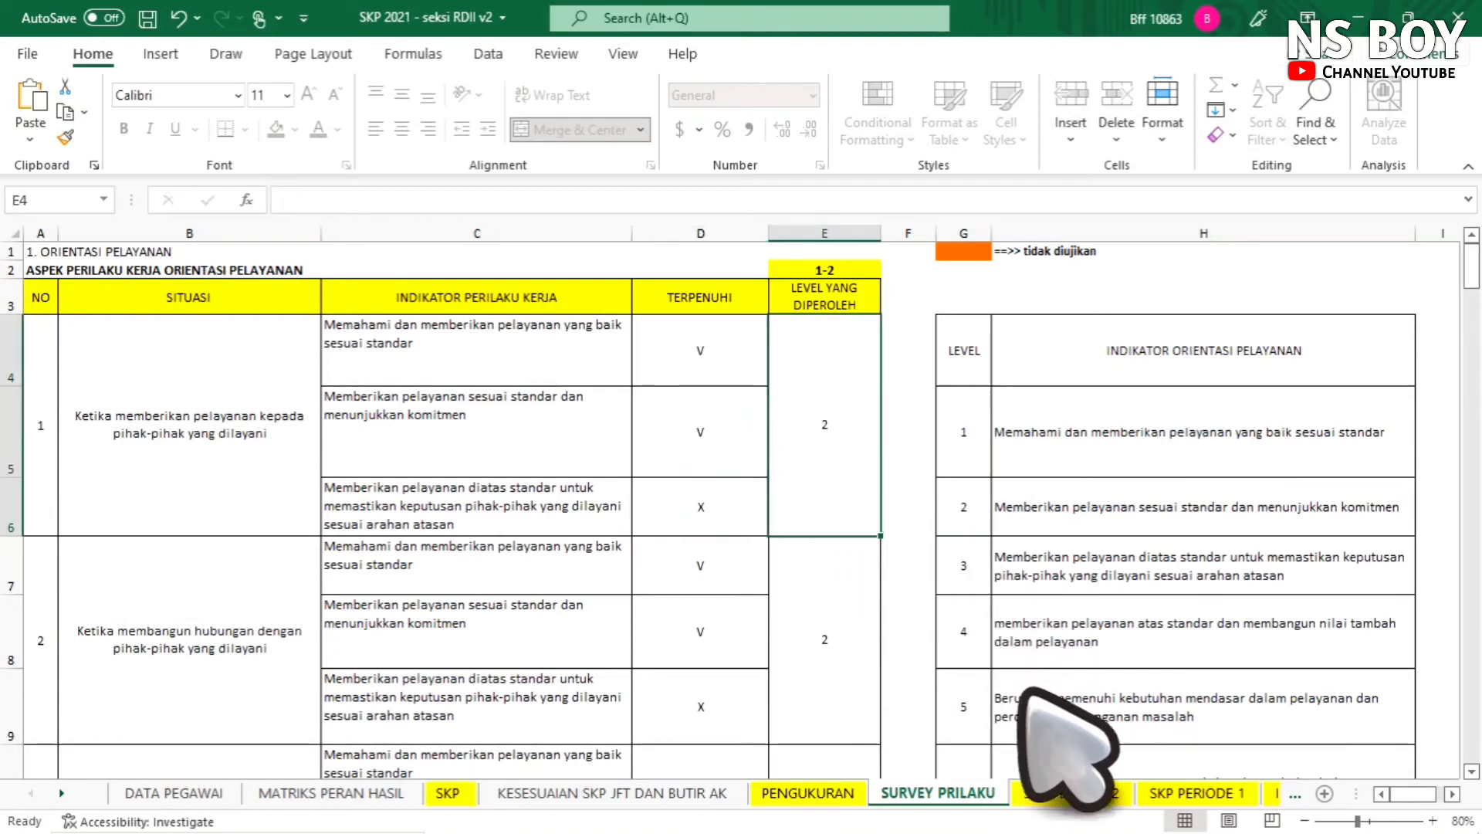
# - Review the SKP PERIODE 2 assessment, and examine the SKP score in D11 and behaviour scores in D13:D17 on SKP PERIODE 1
pyautogui.click(1077, 794)
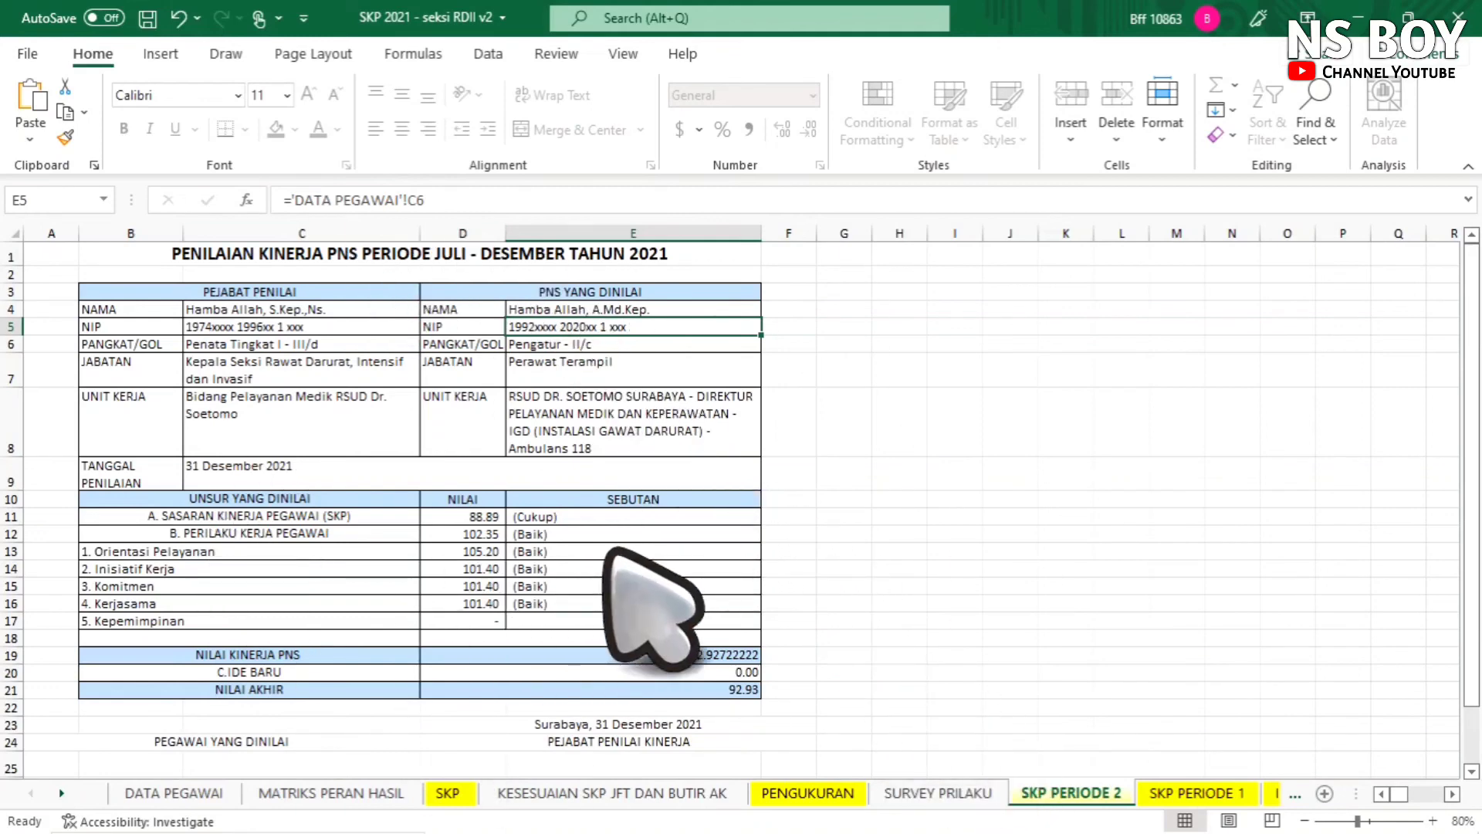
pyautogui.click(1200, 792)
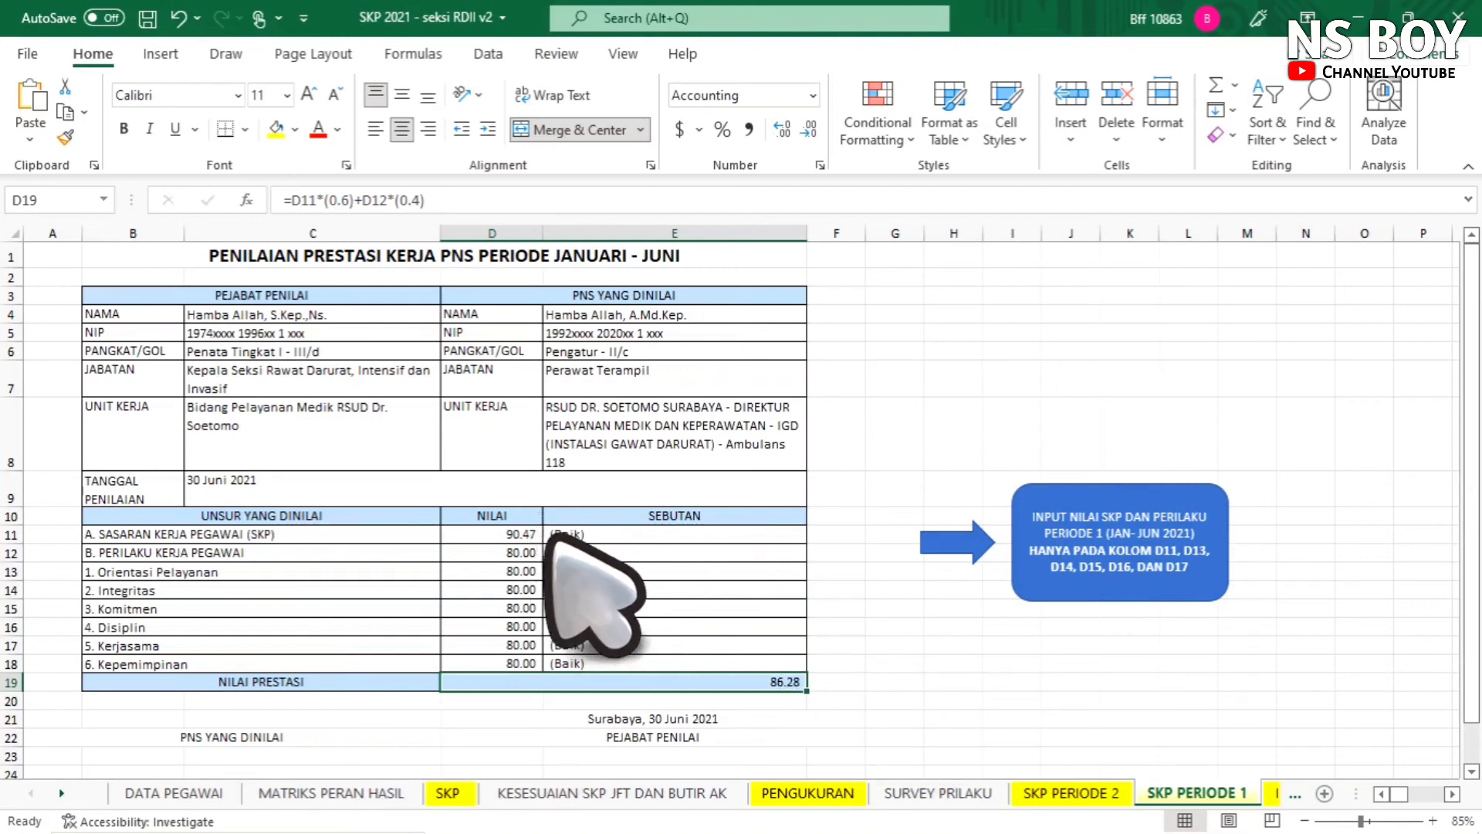
pyautogui.click(540, 534)
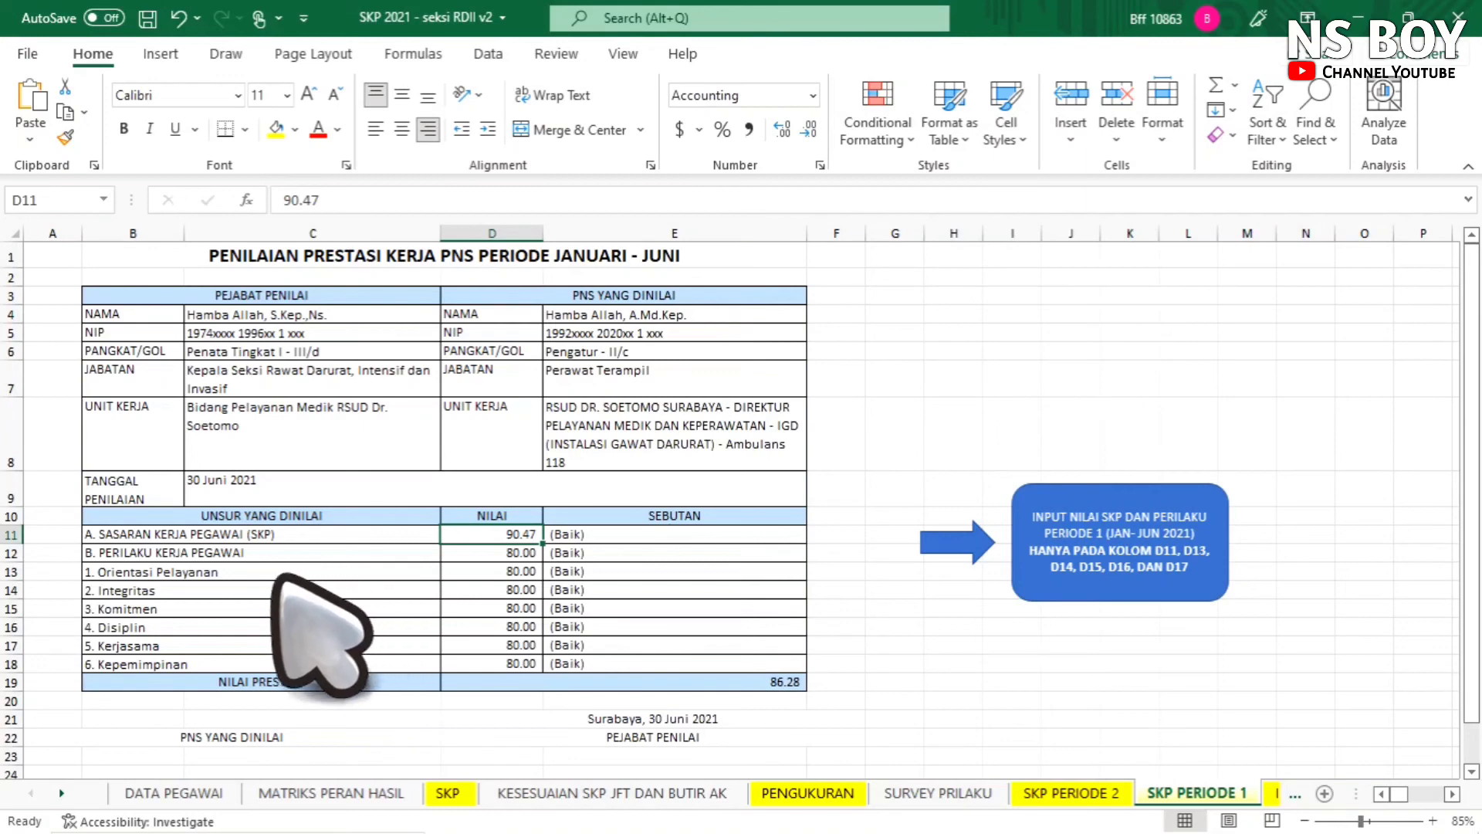
pyautogui.click(240, 575)
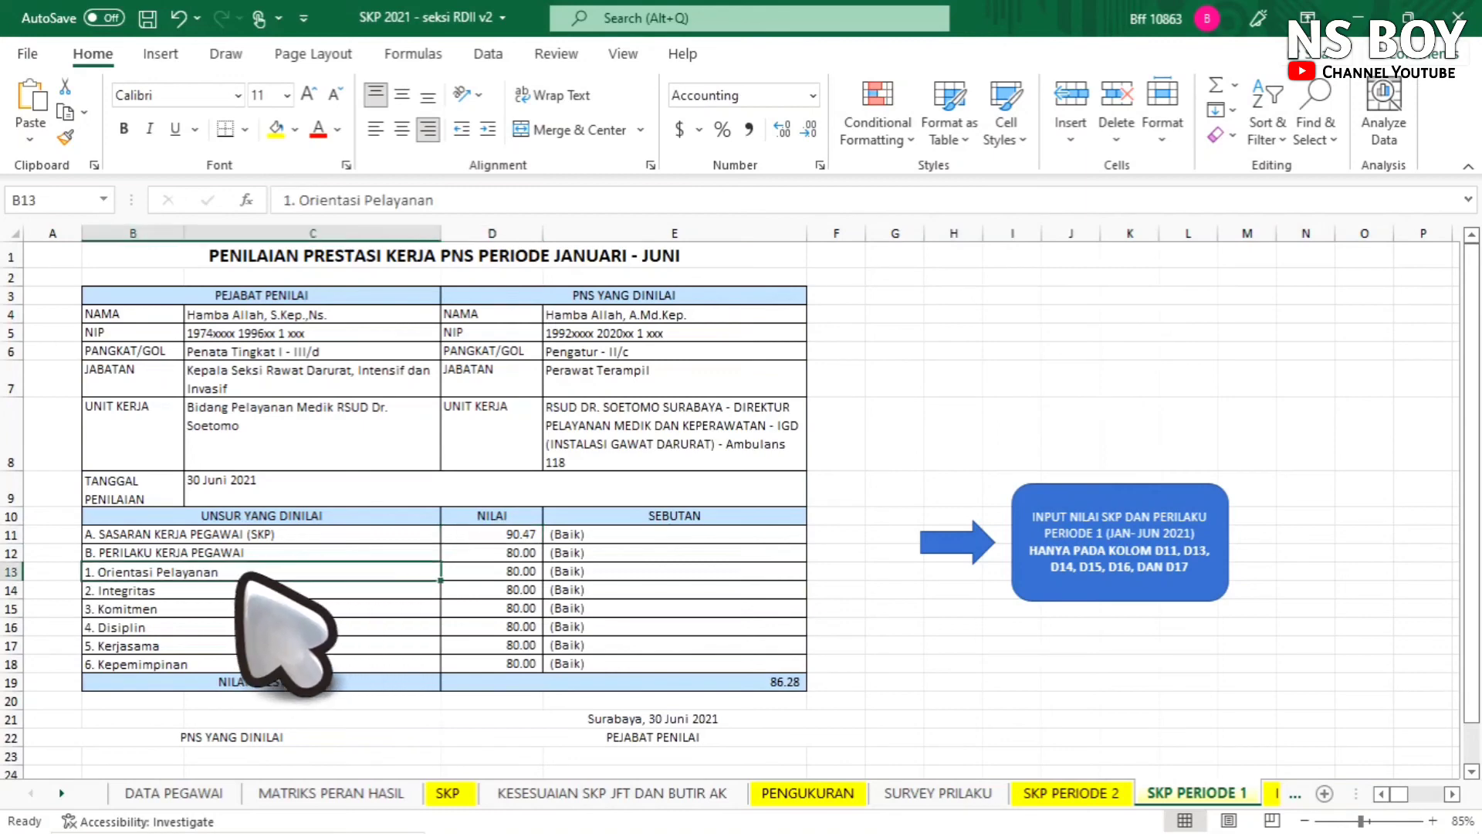
pyautogui.click(494, 575)
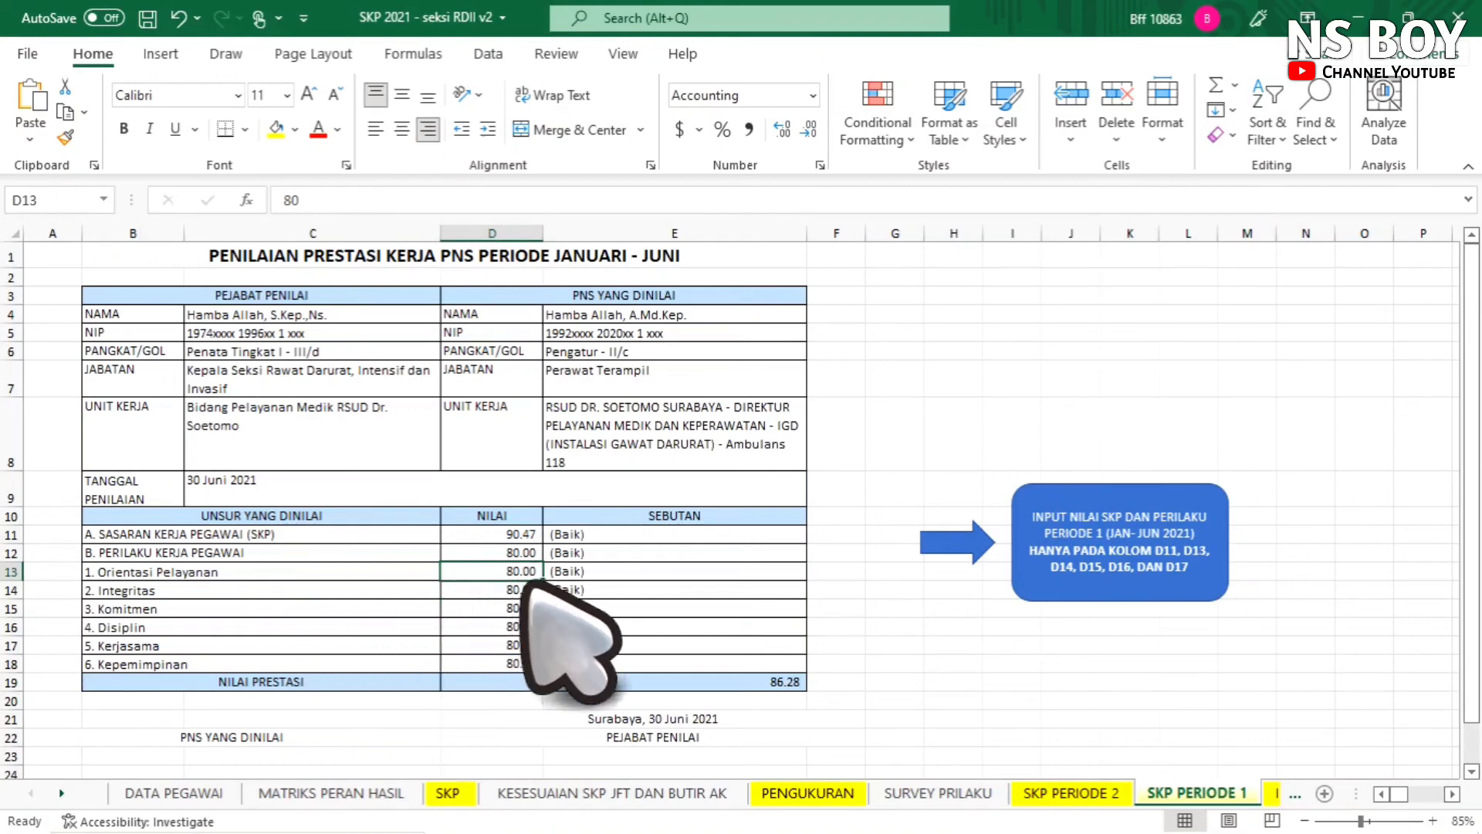
pyautogui.moveTo(522, 579); pyautogui.dragTo(533, 650)
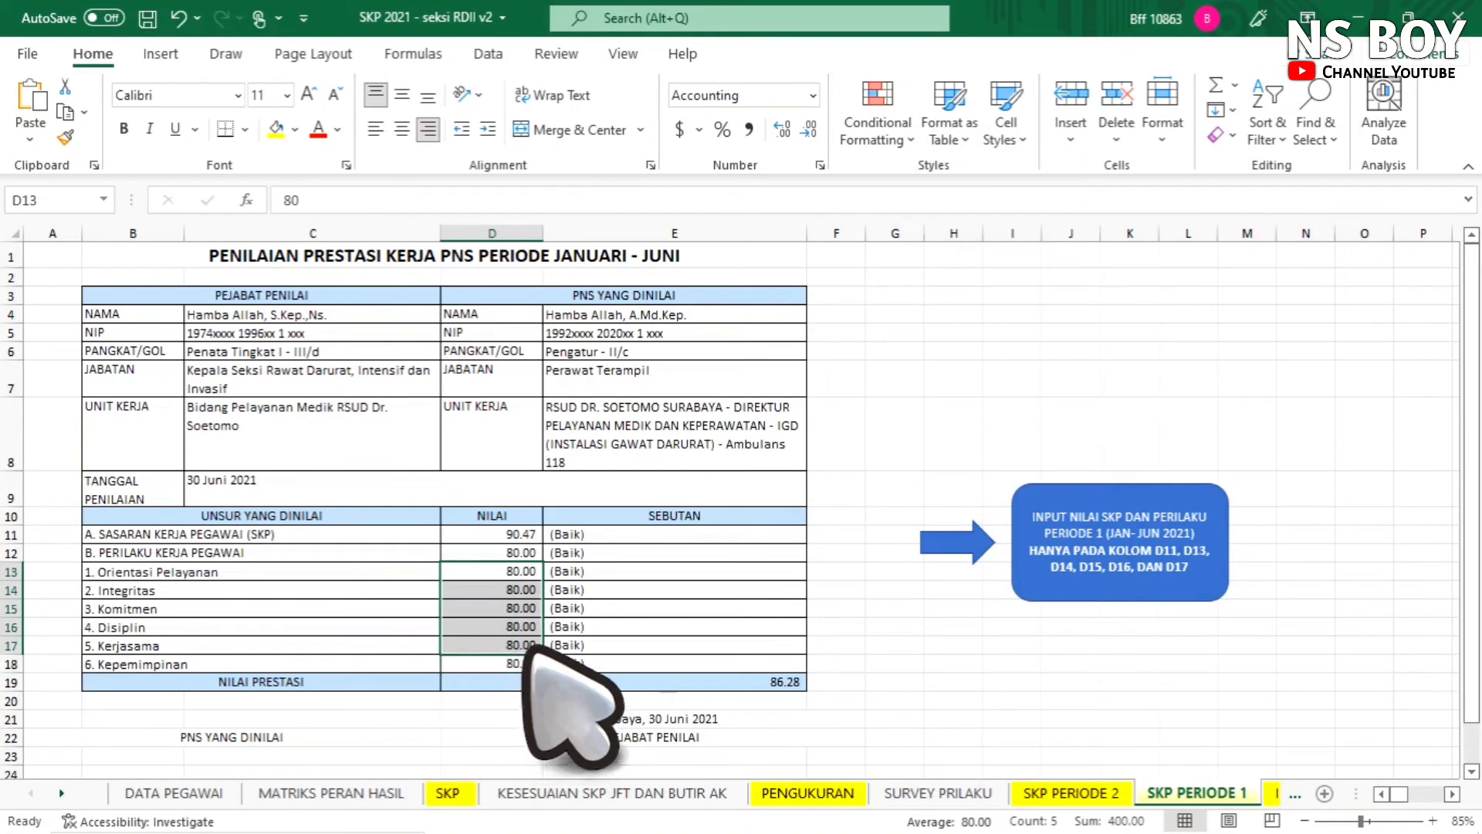
pyautogui.click(525, 574)
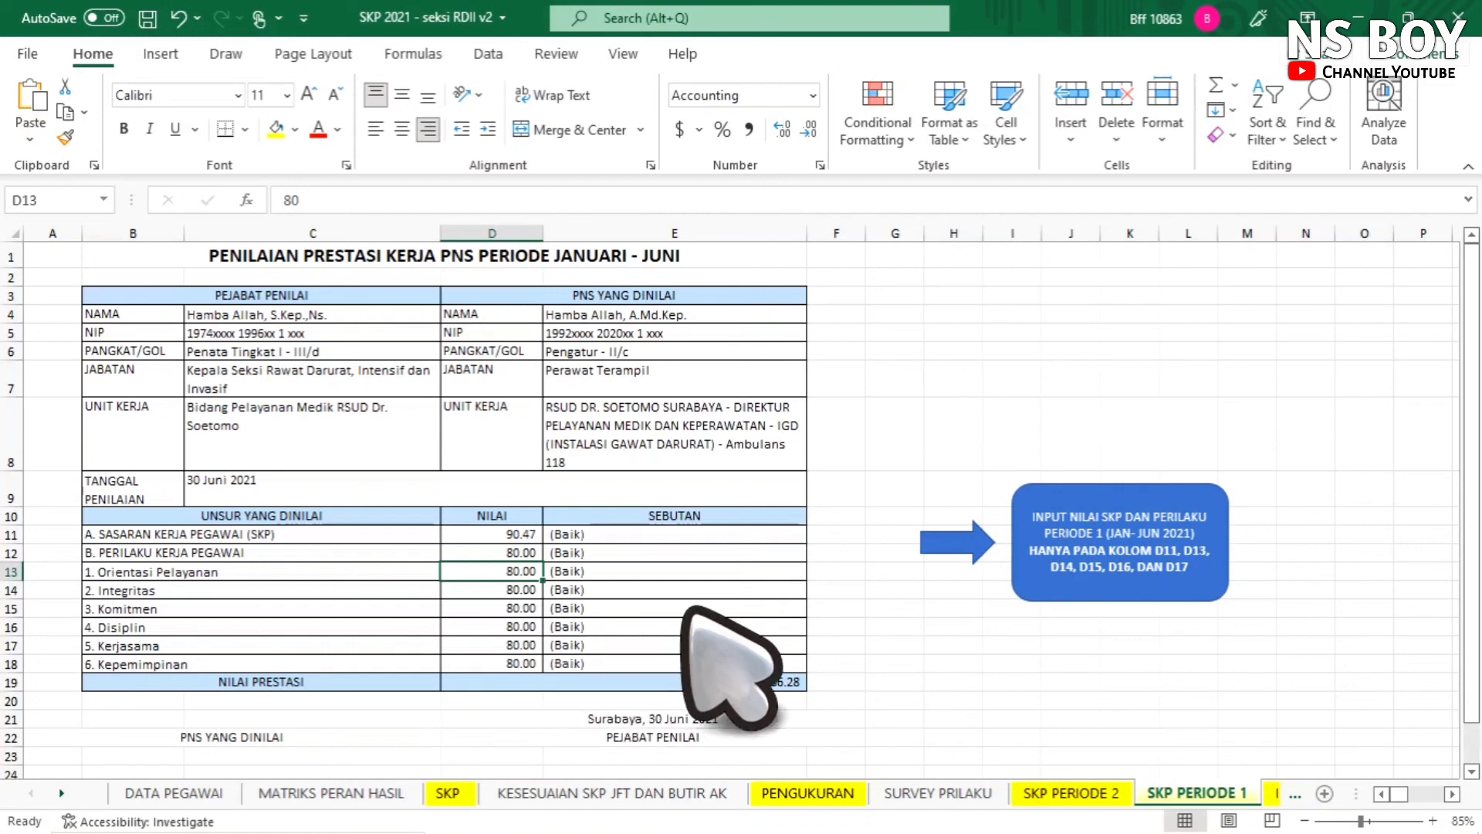
# - Review the combined yearly performance result on the INTEGRASI sheet and the assessment report on the LAPORAN sheet
pyautogui.click(1281, 793)
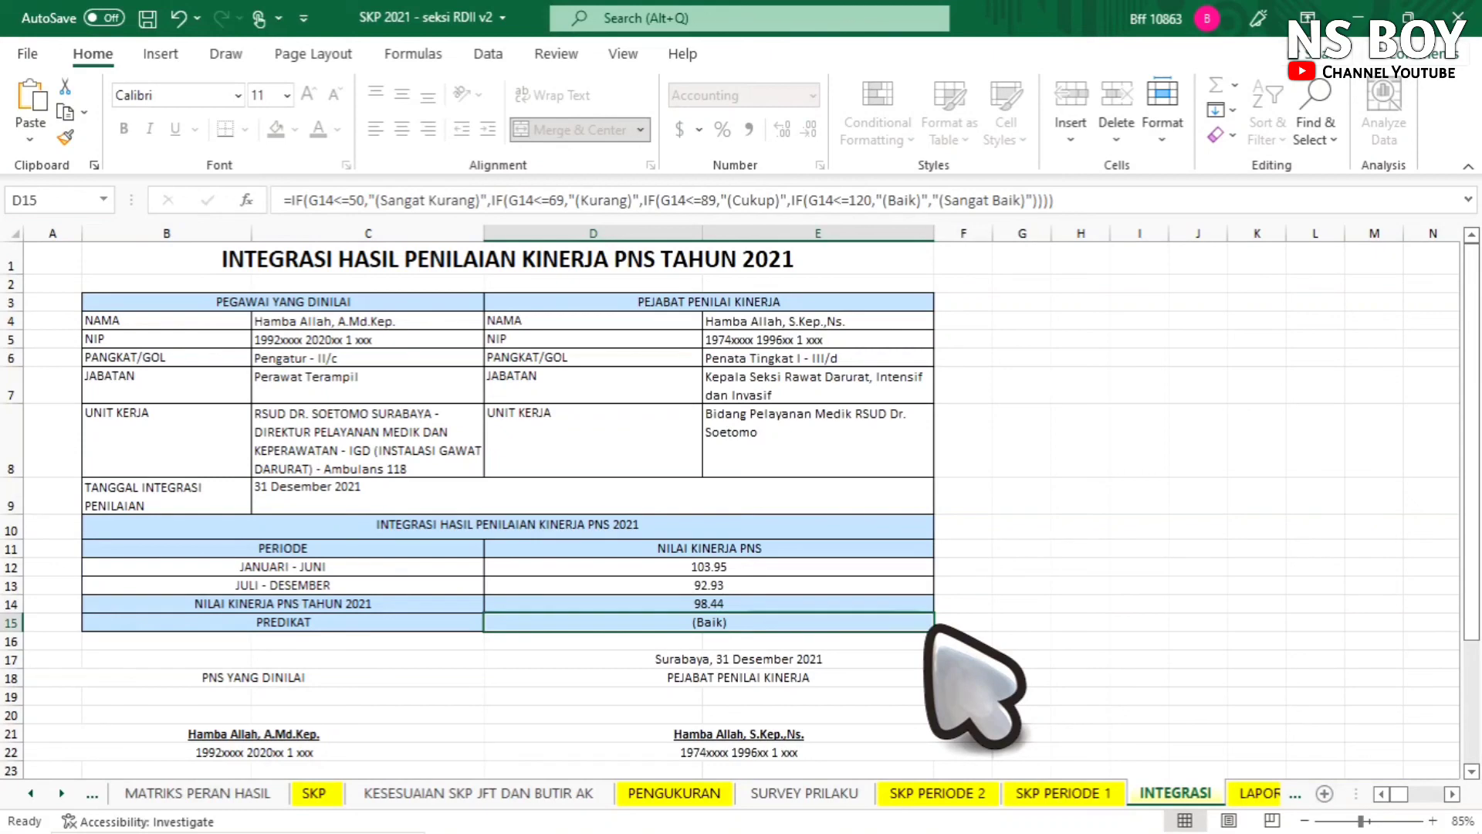
pyautogui.click(1258, 793)
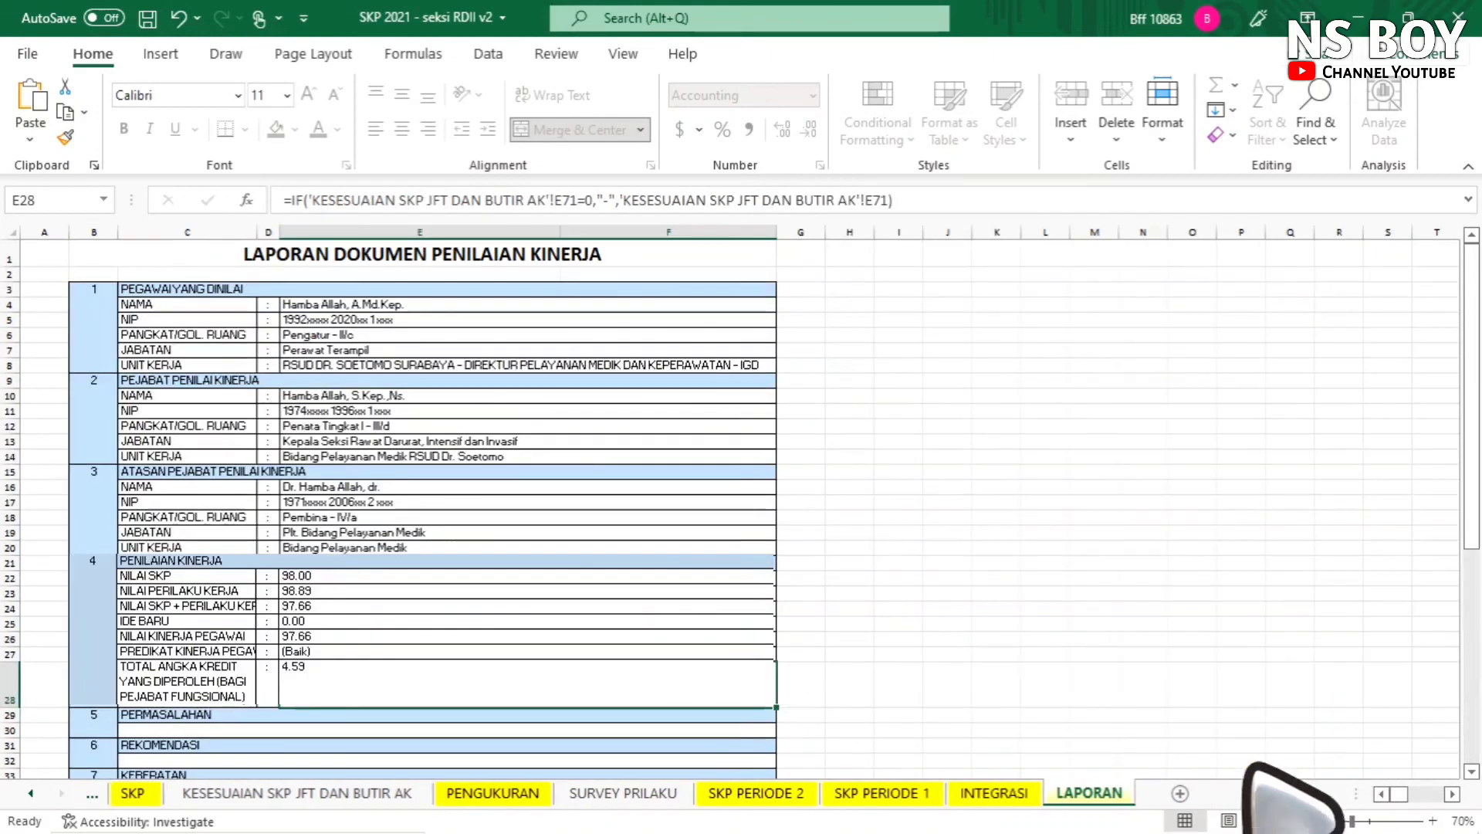